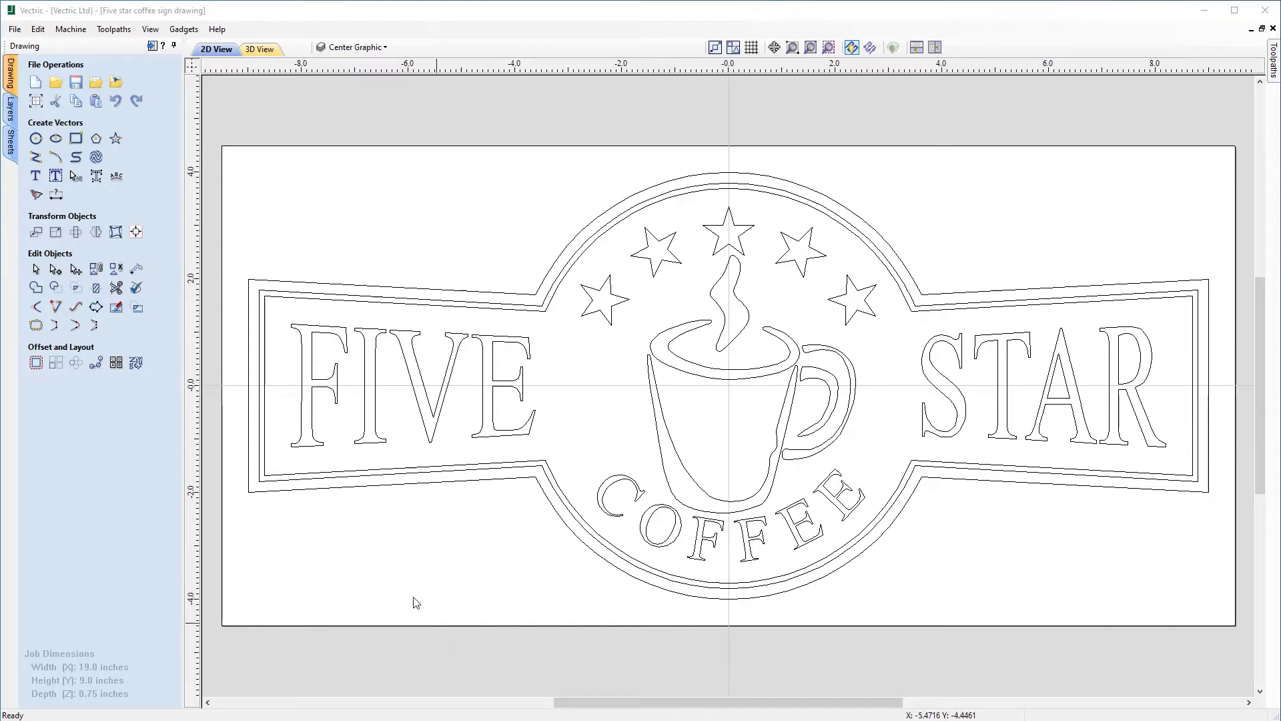
Close the open drawing and create a new single-sided job 19 inches wide and 9 inches high, with the XY datum at the center
{"action": "left_click", "coordinate": [18, 30]}
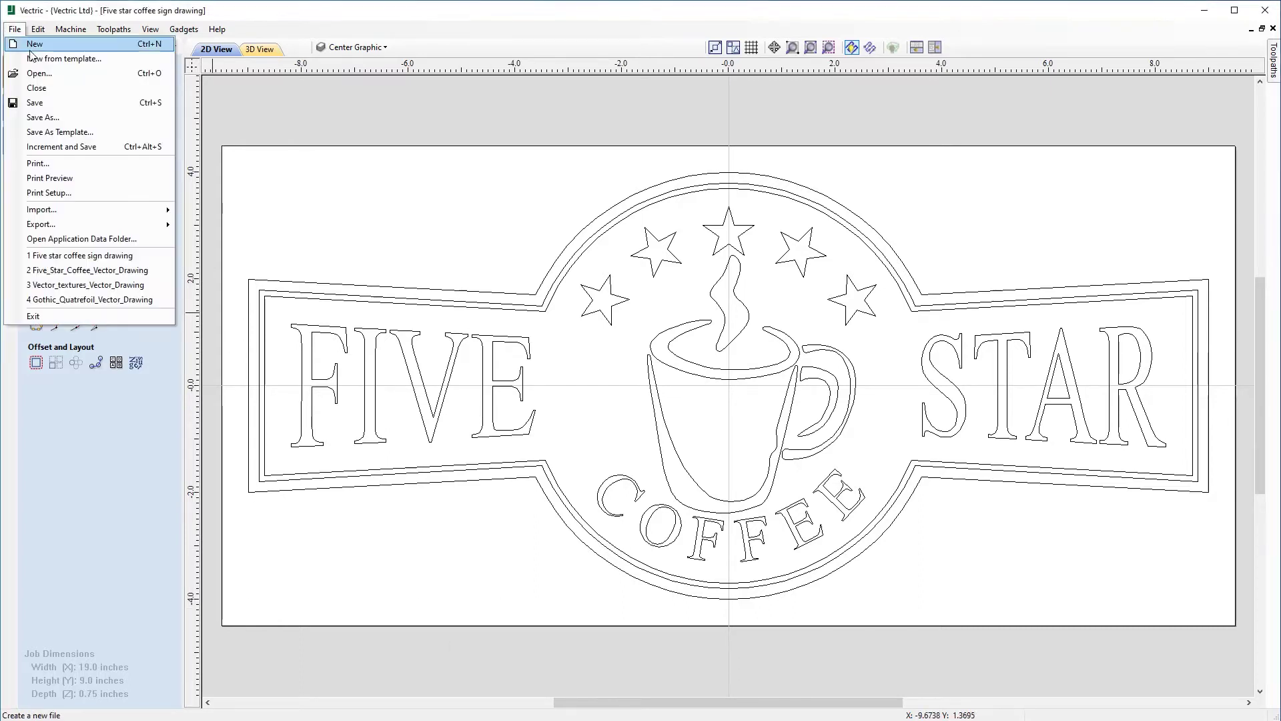
{"action": "left_click", "coordinate": [48, 92]}
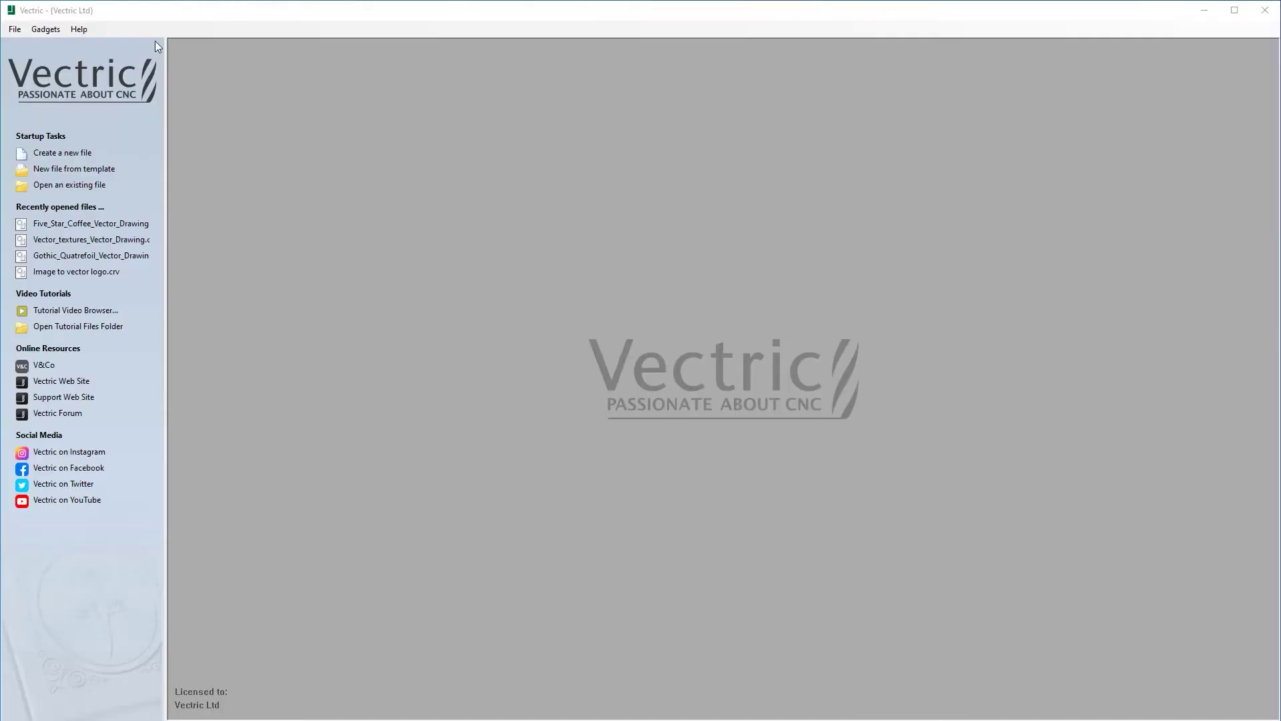
{"action": "left_click", "coordinate": [68, 153]}
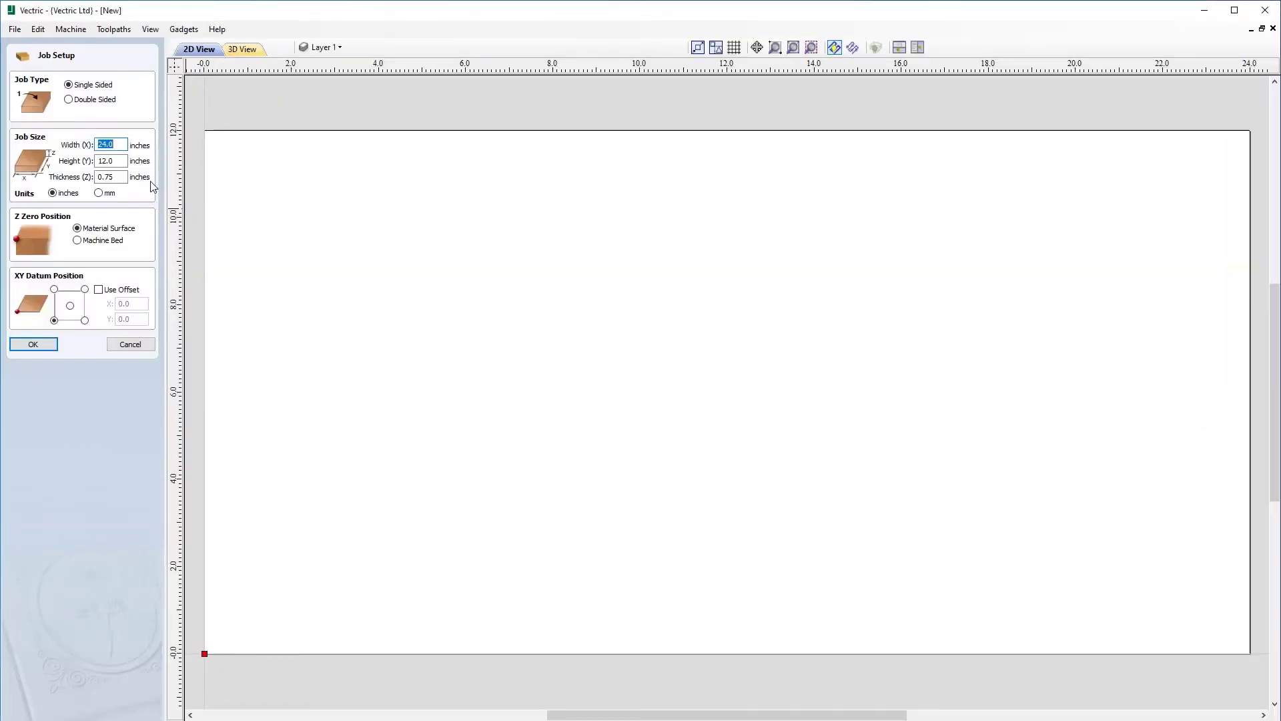
{"action": "type", "text": "19"}
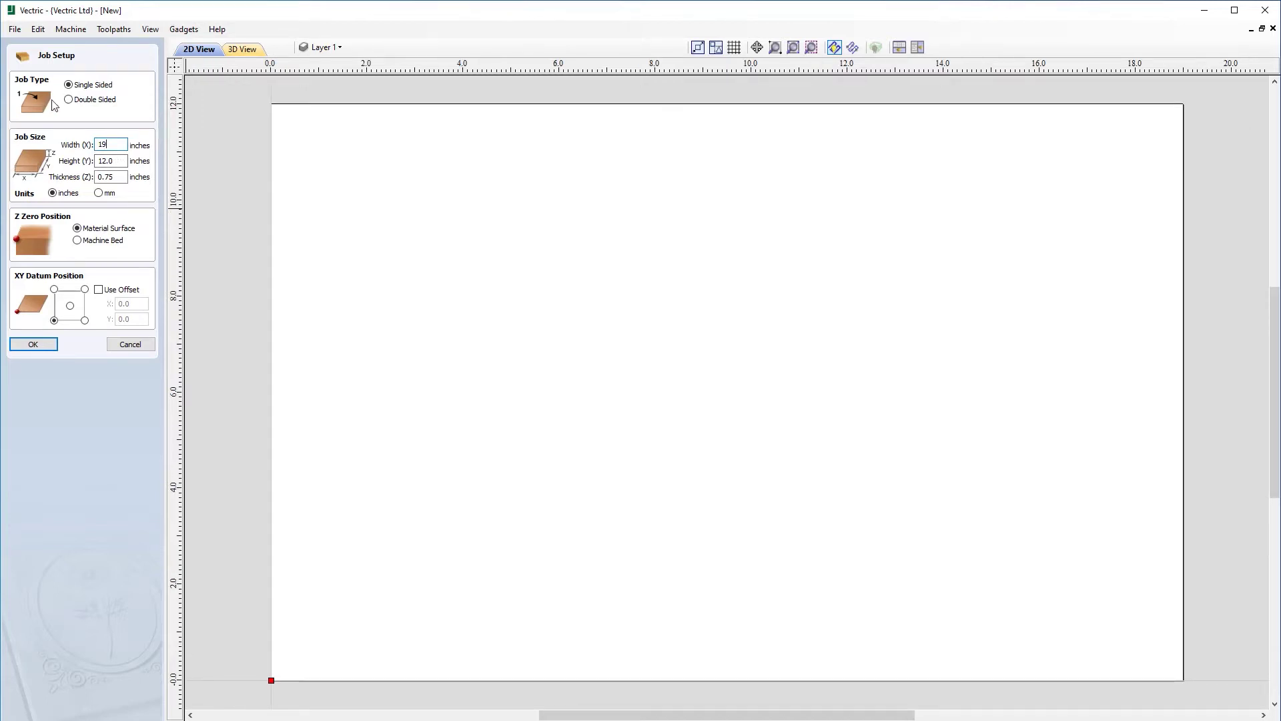
{"action": "key", "text": "Tab"}
{"action": "type", "text": "9"}
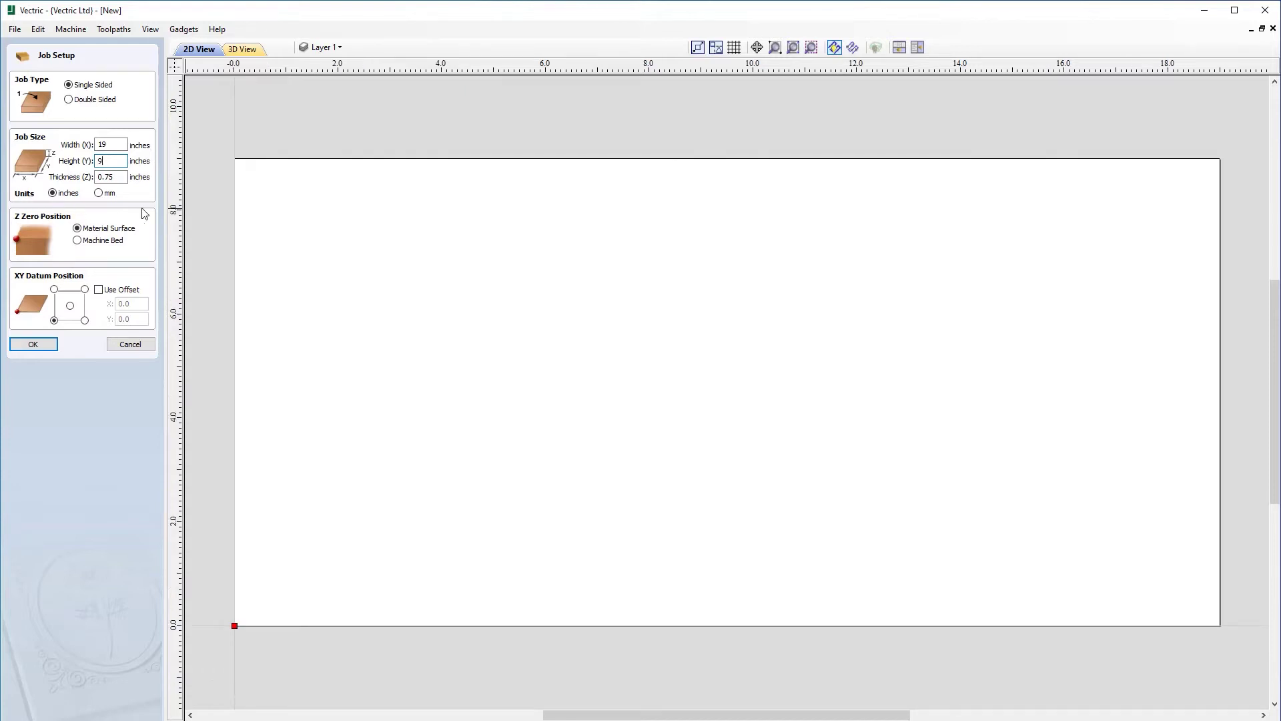
{"action": "left_click", "coordinate": [70, 305]}
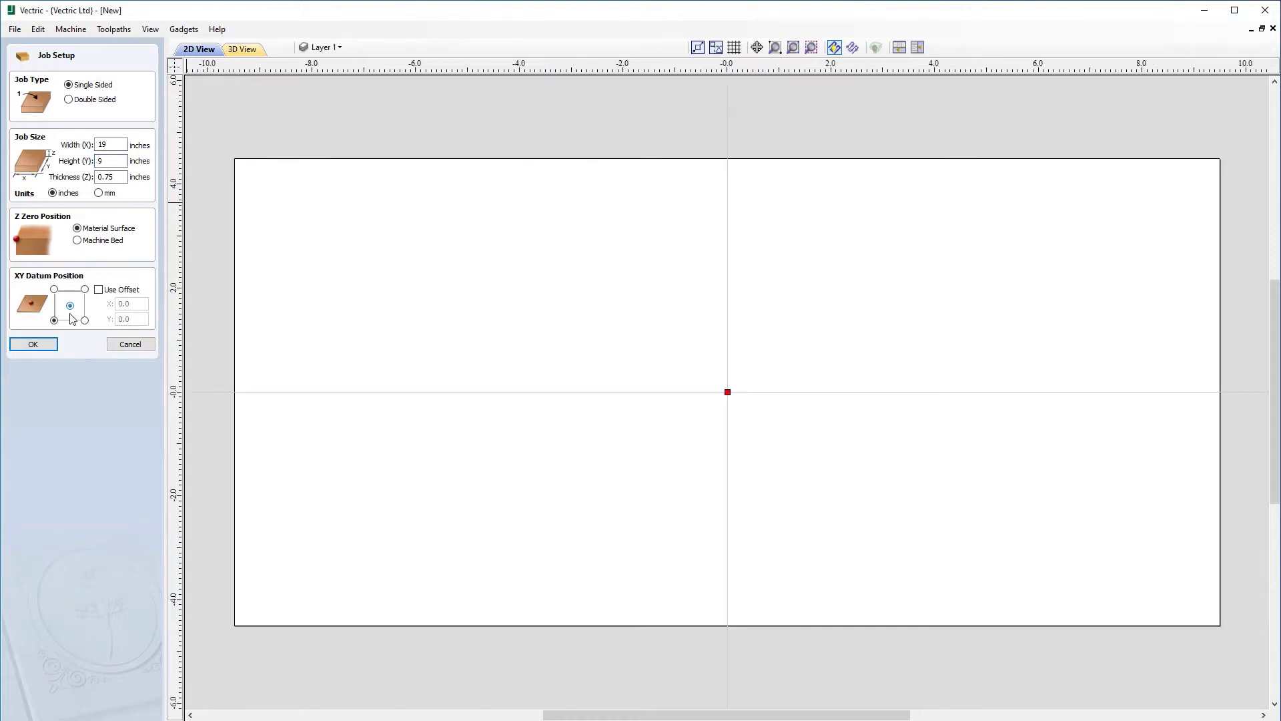
{"action": "left_click", "coordinate": [33, 344]}
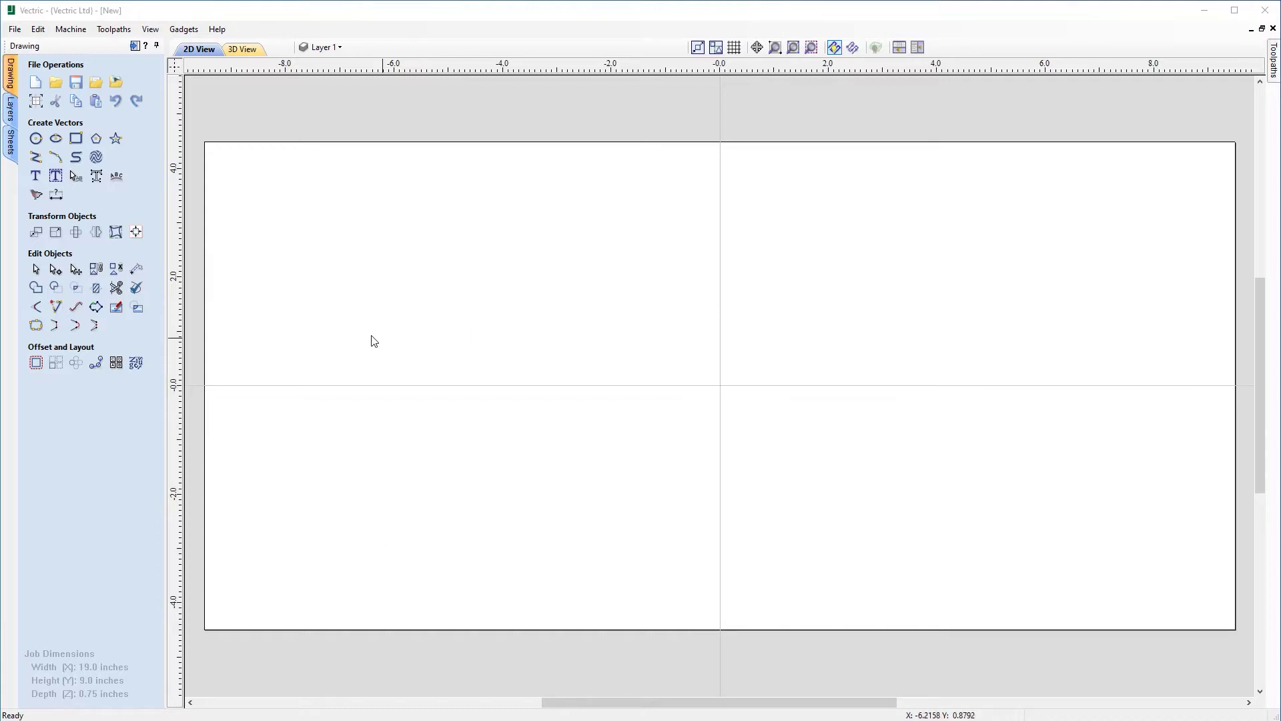
Draw a circle with a diameter of 8 inches centered at X 0, Y 0
{"action": "left_click", "coordinate": [38, 138]}
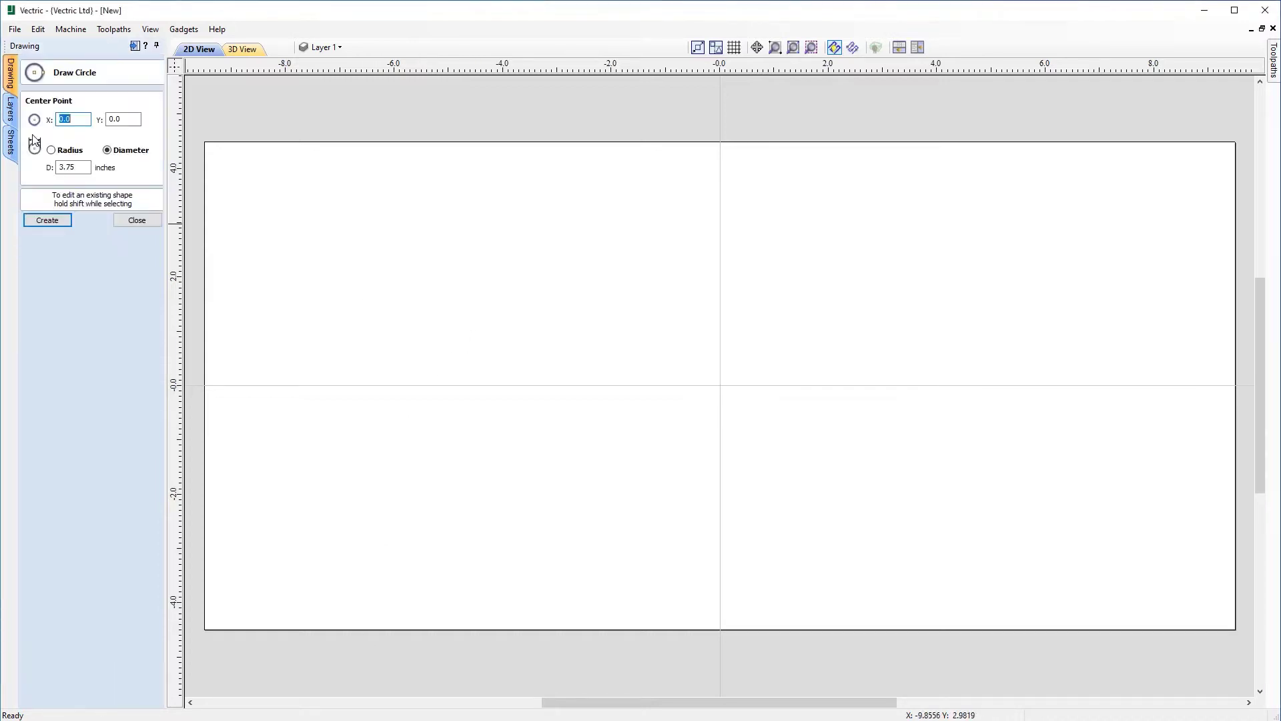
{"action": "left_click", "coordinate": [87, 118]}
{"action": "left_click", "coordinate": [88, 168]}
{"action": "left_click_drag", "start_coordinate": [88, 168], "coordinate": [40, 172]}
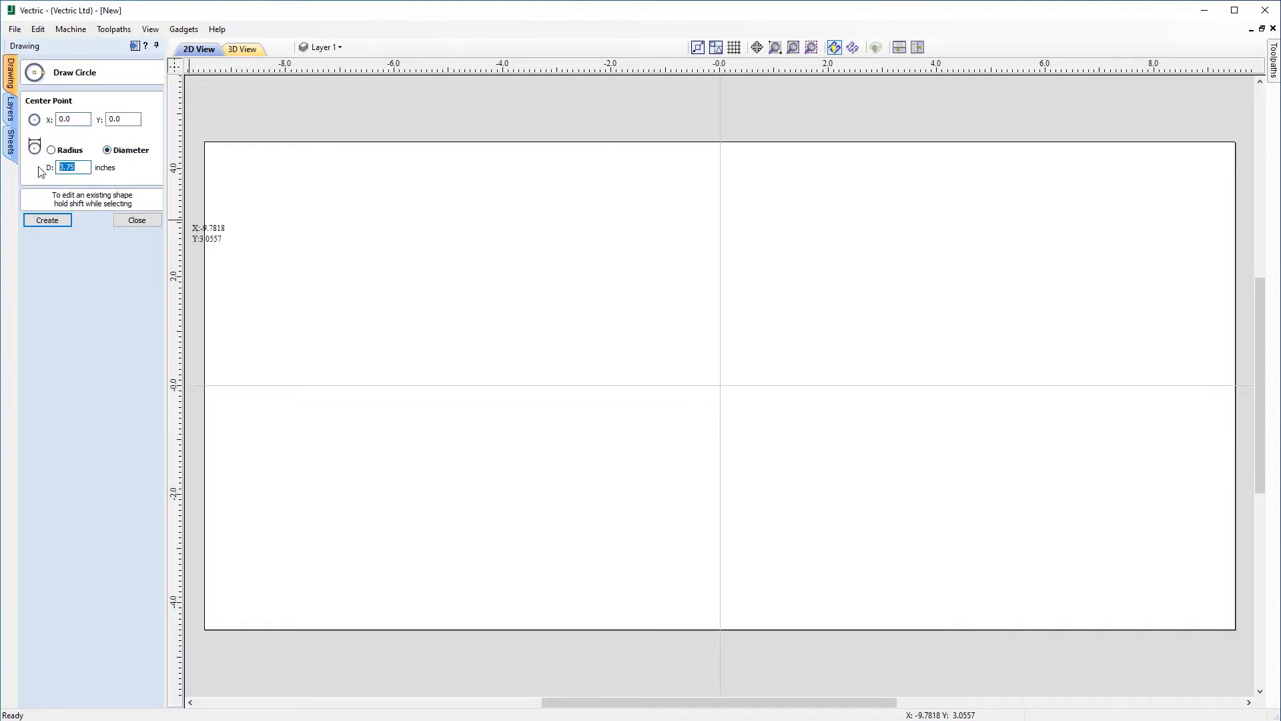
{"action": "type", "text": "8"}
{"action": "left_click", "coordinate": [48, 221]}
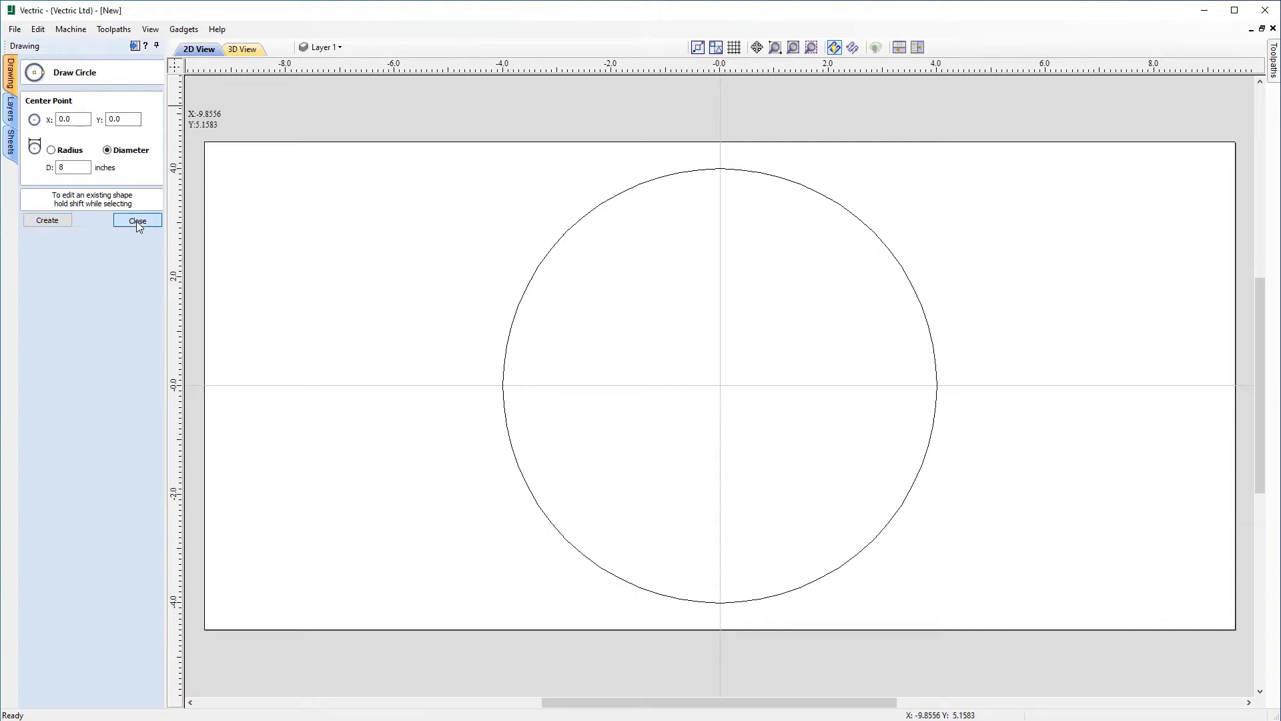
{"action": "left_click", "coordinate": [137, 221]}
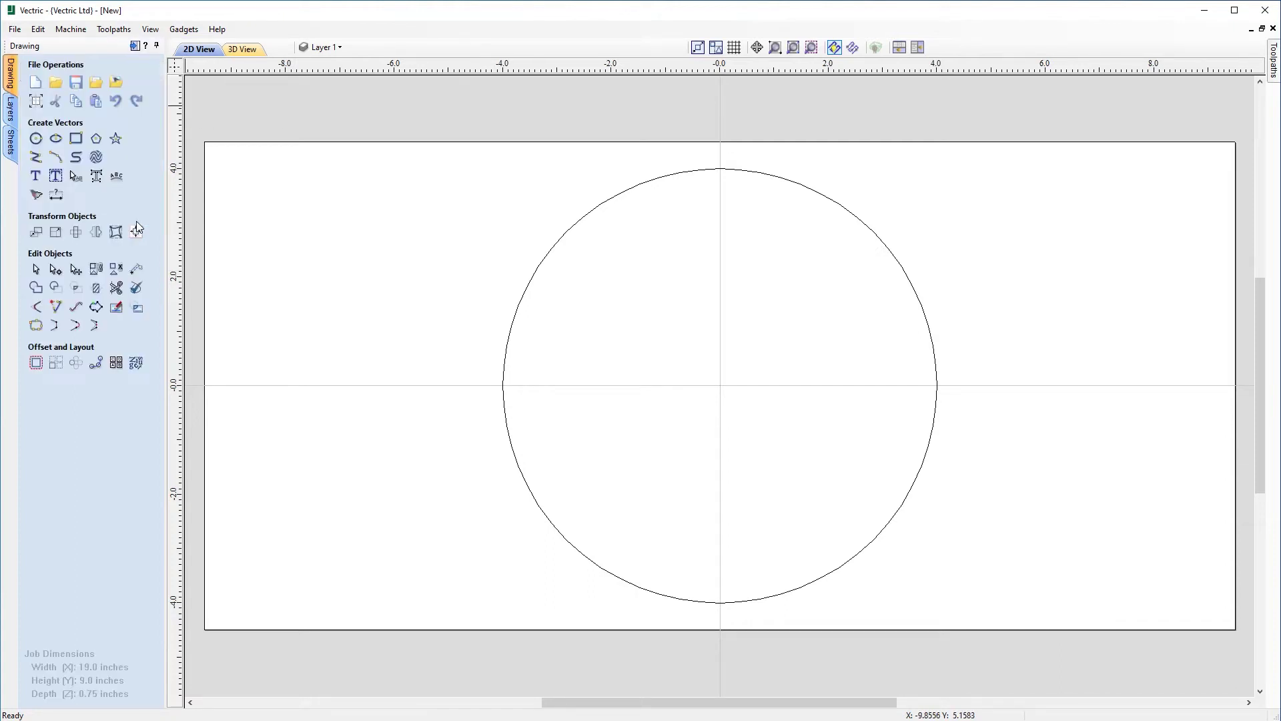
Draw a square-cornered rectangle 18 inches wide and 4 inches high, centered on the origin
{"action": "left_click", "coordinate": [75, 138]}
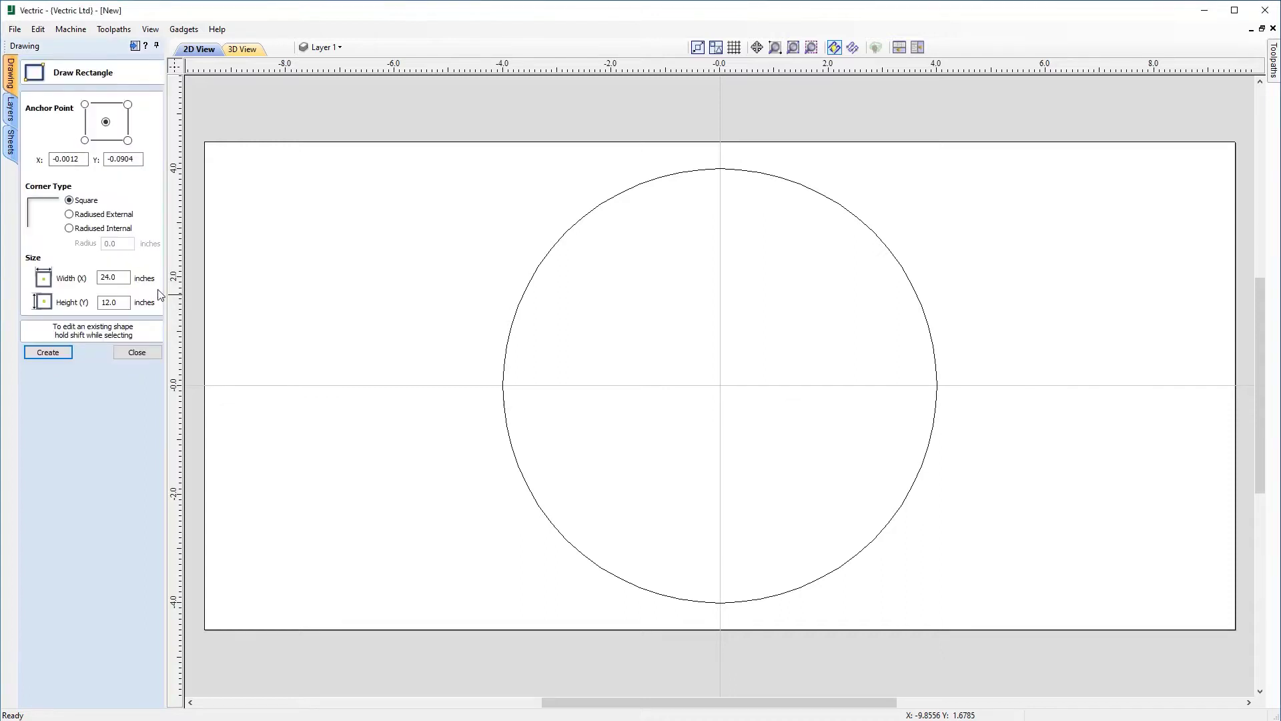
{"action": "left_click_drag", "start_coordinate": [83, 157], "coordinate": [34, 165]}
{"action": "type", "text": "0"}
{"action": "key", "text": "Tab"}
{"action": "type", "text": "0"}
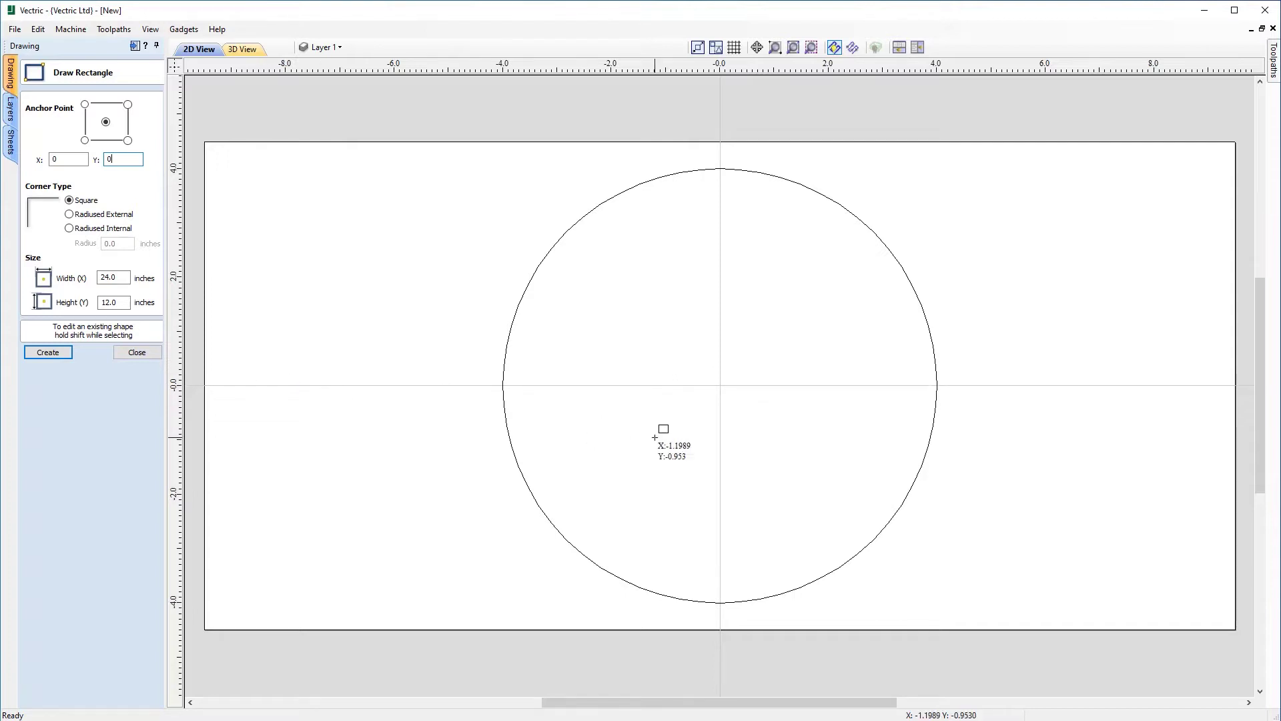
{"action": "left_click", "coordinate": [720, 387]}
{"action": "left_click_drag", "start_coordinate": [719, 387], "coordinate": [354, 459]}
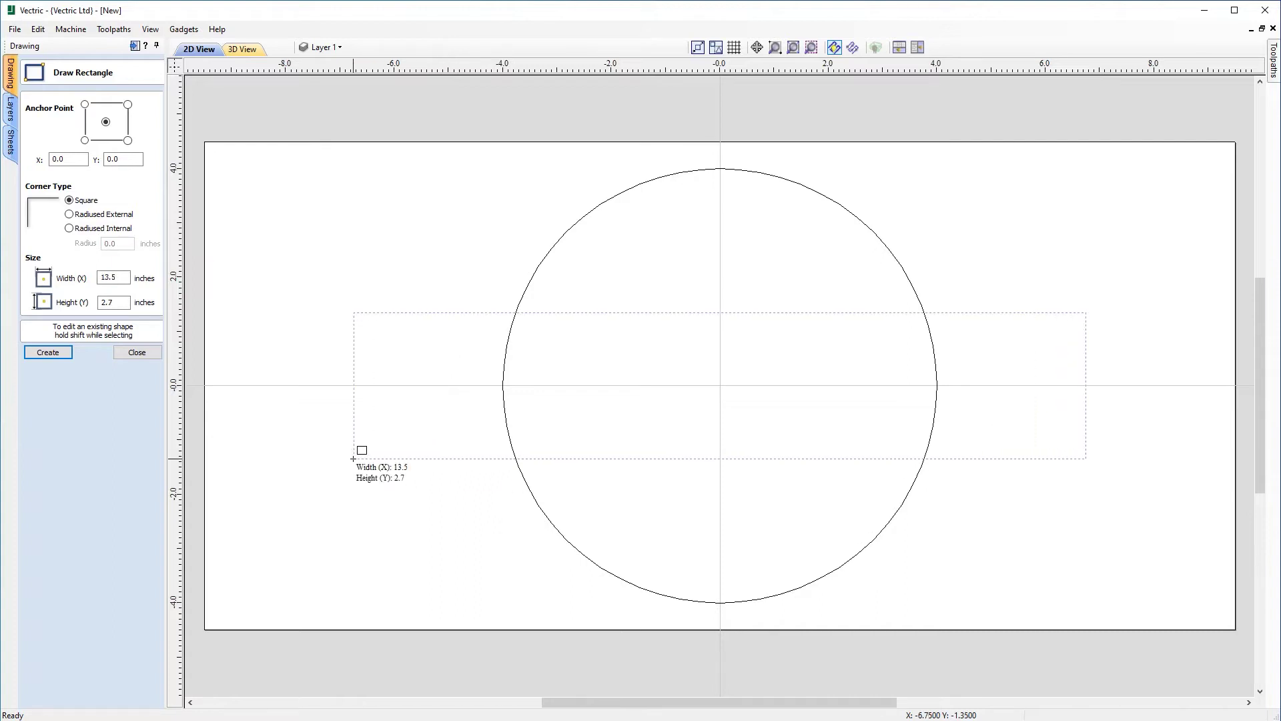
{"action": "left_click_drag", "start_coordinate": [353, 458], "coordinate": [233, 495]}
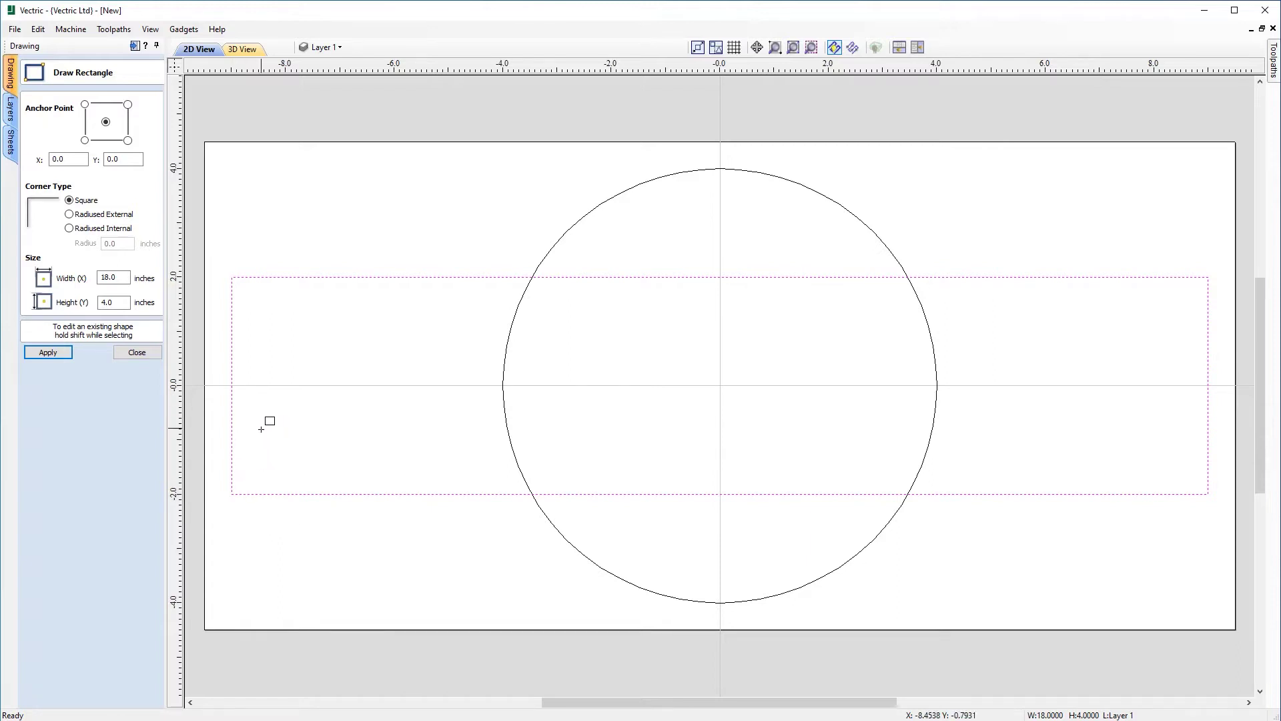
{"action": "left_click", "coordinate": [120, 306]}
{"action": "key", "text": "Escape"}
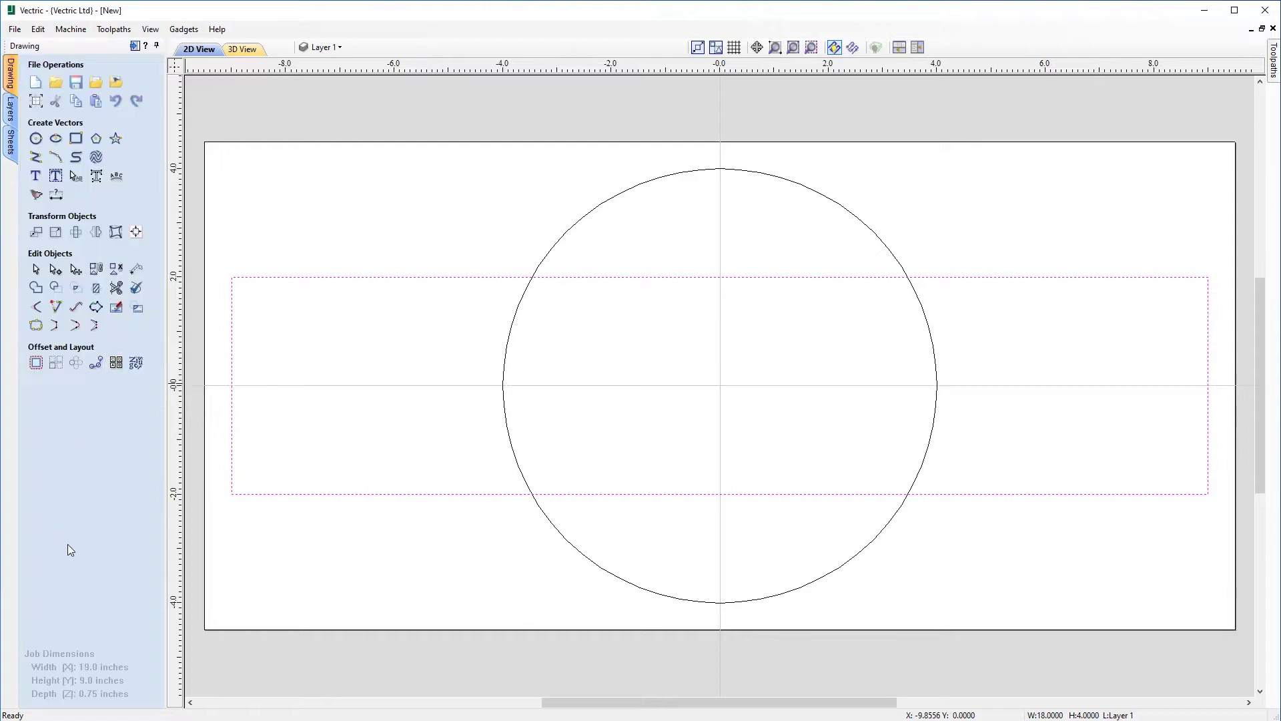
Edit the rectangle's nodes and insert a point at the middle of its upper edge
{"action": "left_click", "coordinate": [409, 541]}
{"action": "left_click", "coordinate": [420, 498]}
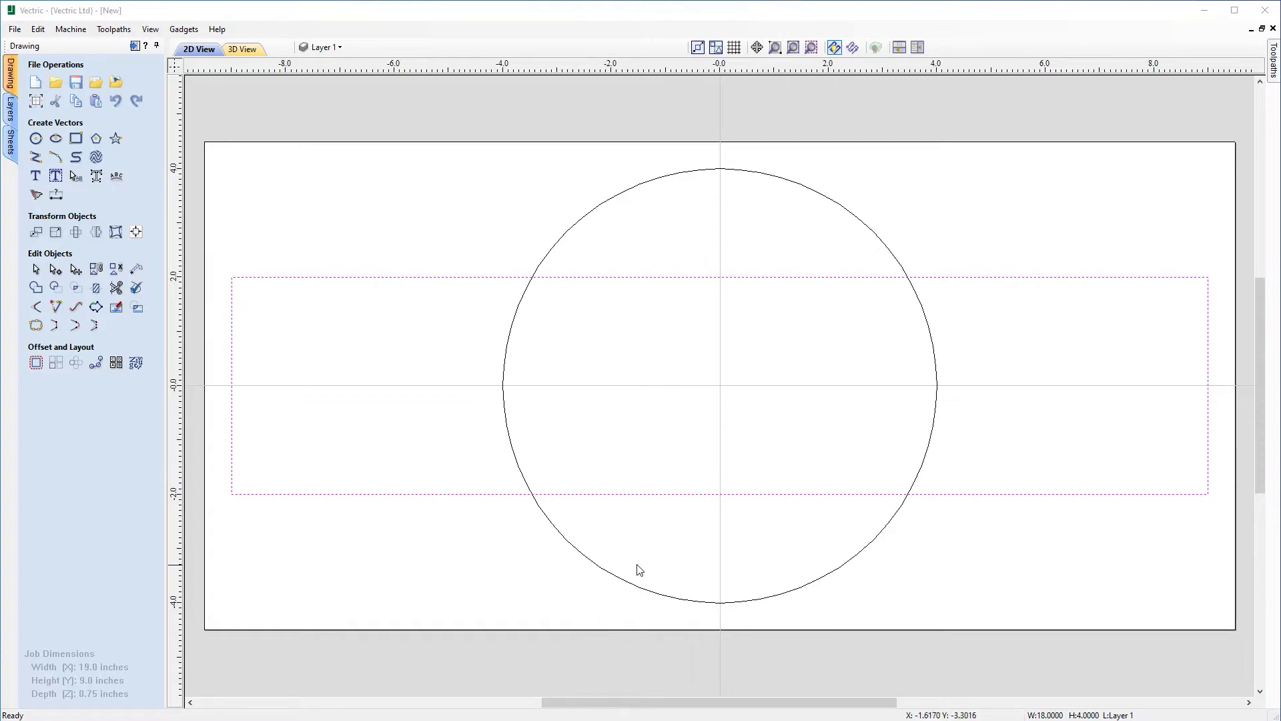
{"action": "left_click", "coordinate": [718, 496]}
{"action": "double_click", "coordinate": [718, 497]}
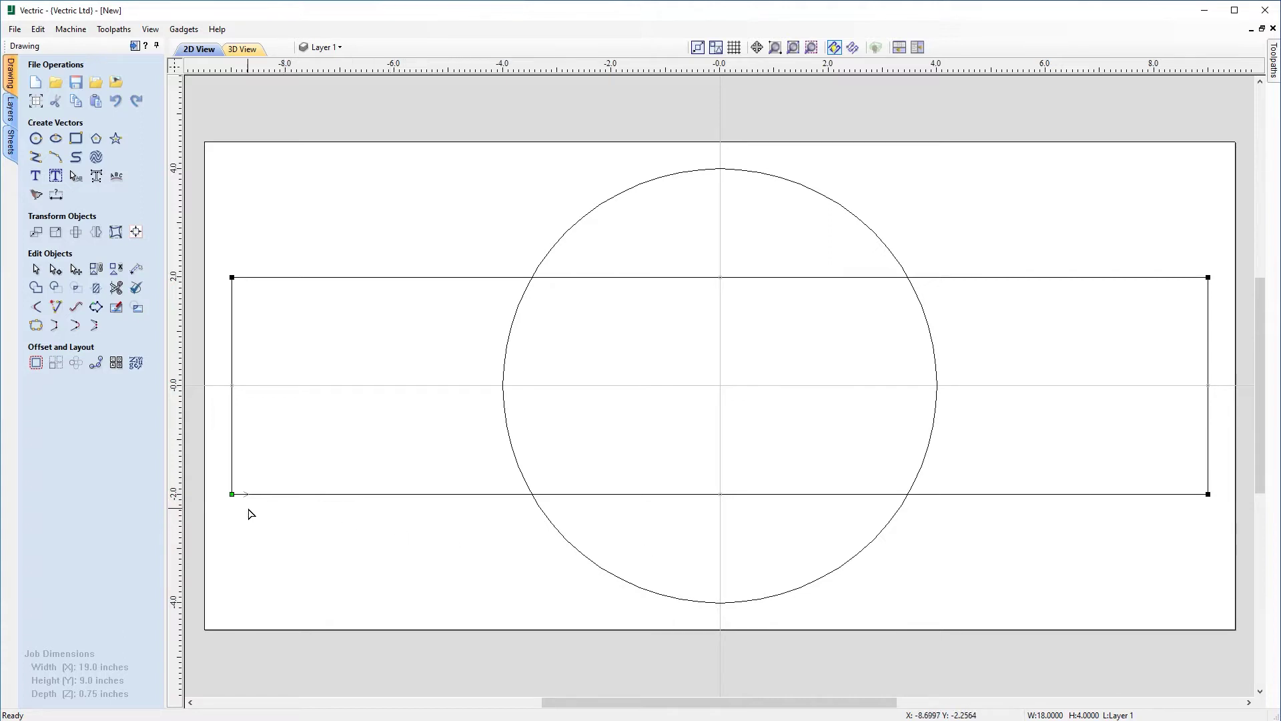
{"action": "right_click", "coordinate": [721, 278]}
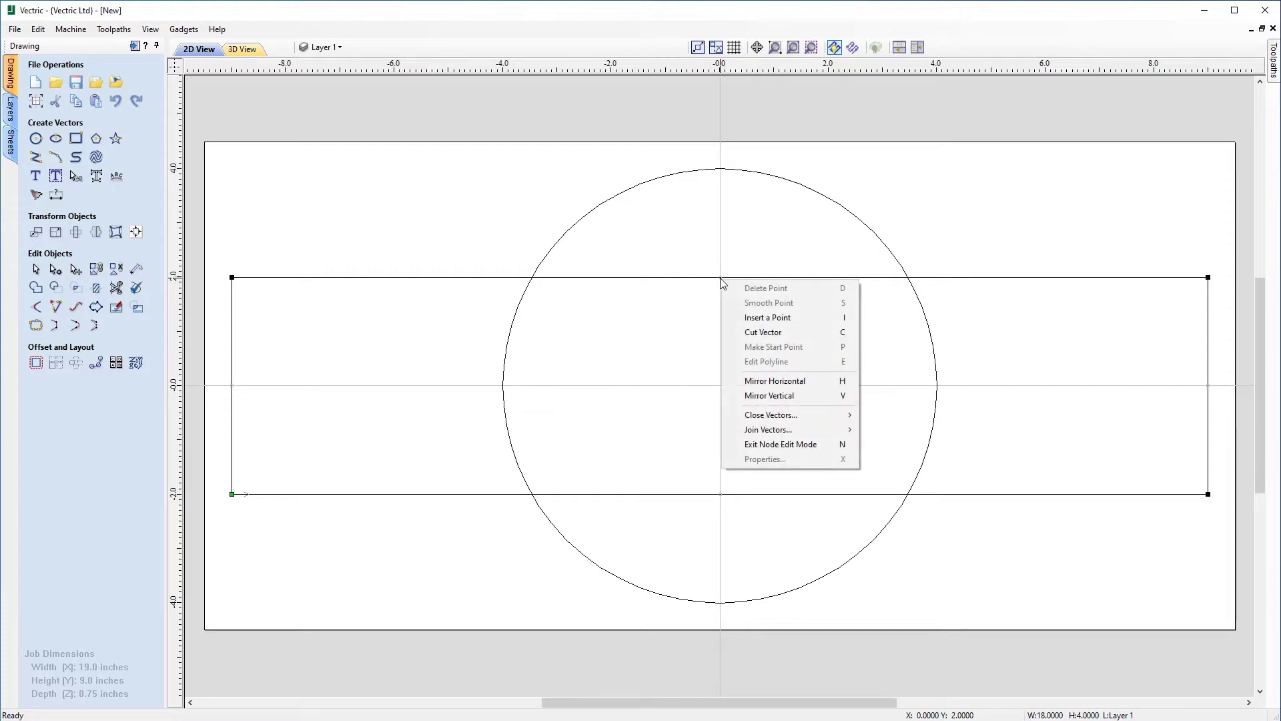
{"action": "left_click", "coordinate": [827, 319]}
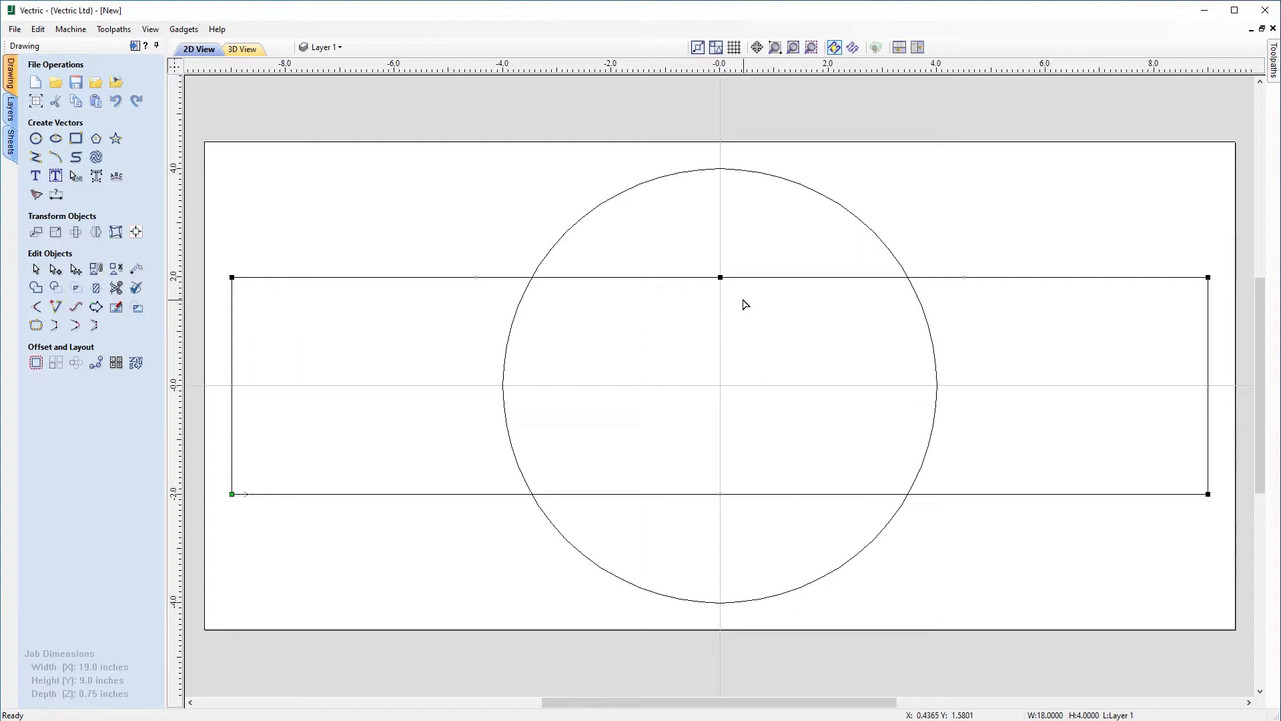
Set the absolute Y position of the upper edge's middle point to 1.5 inches
{"action": "right_click", "coordinate": [720, 279]}
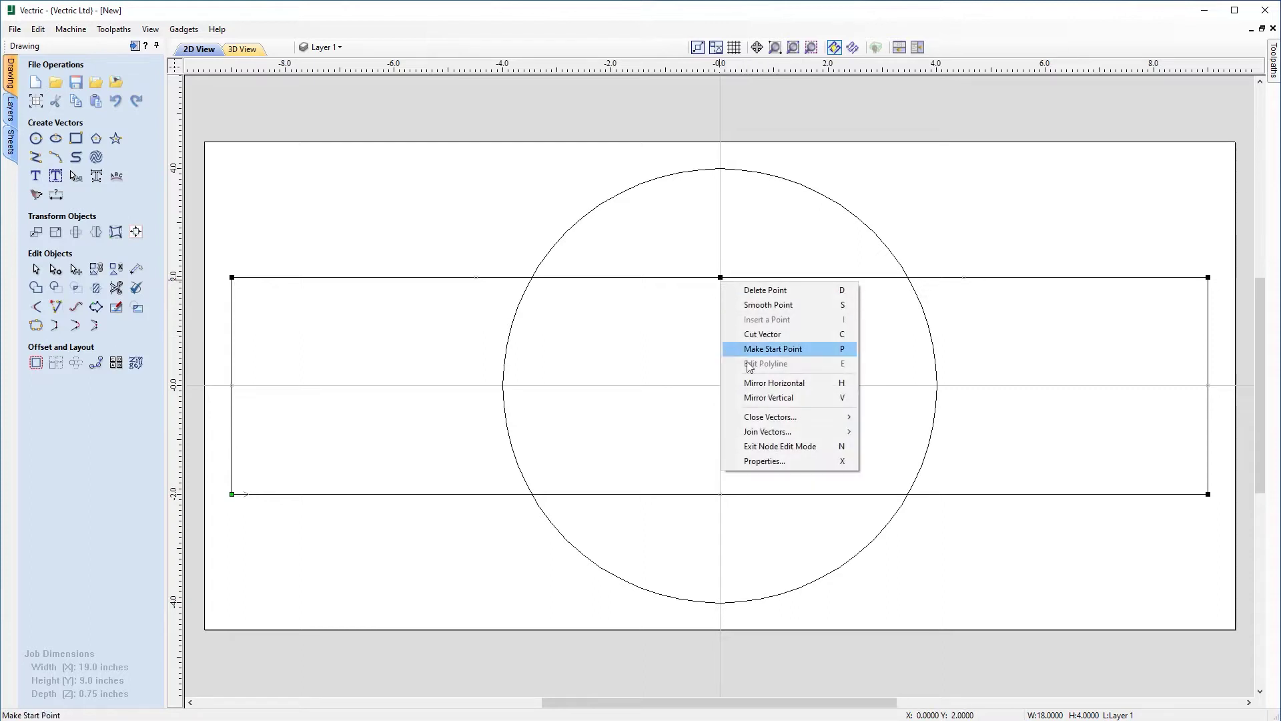
{"action": "left_click", "coordinate": [768, 461]}
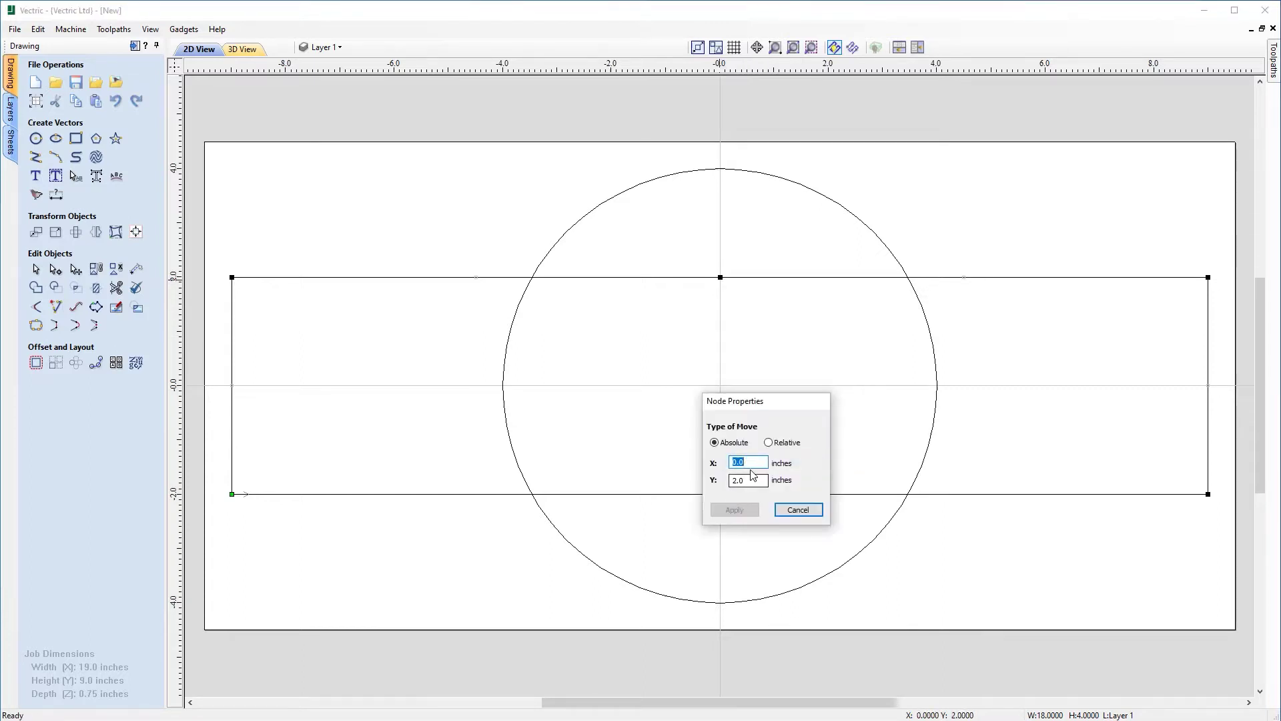
{"action": "left_click", "coordinate": [751, 482]}
{"action": "key", "text": "BackSpace"}
{"action": "key", "text": "BackSpace"}
{"action": "key", "text": "BackSpace"}
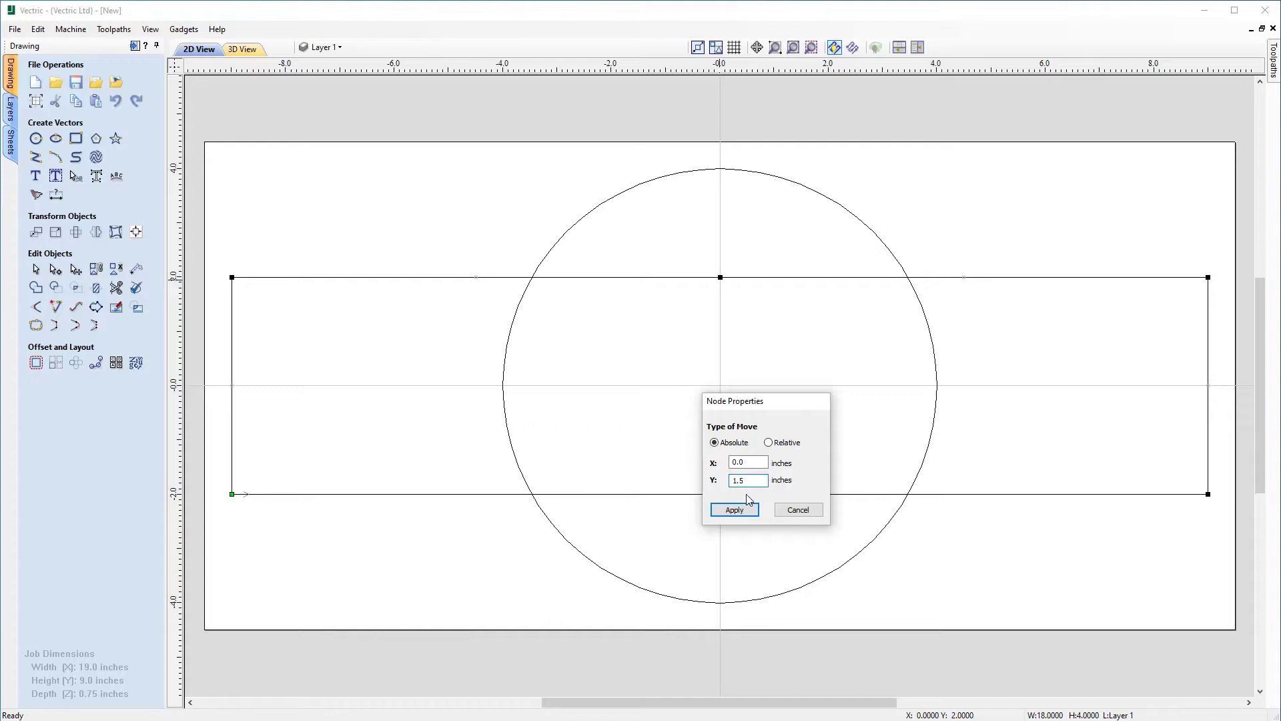
{"action": "left_click", "coordinate": [736, 508]}
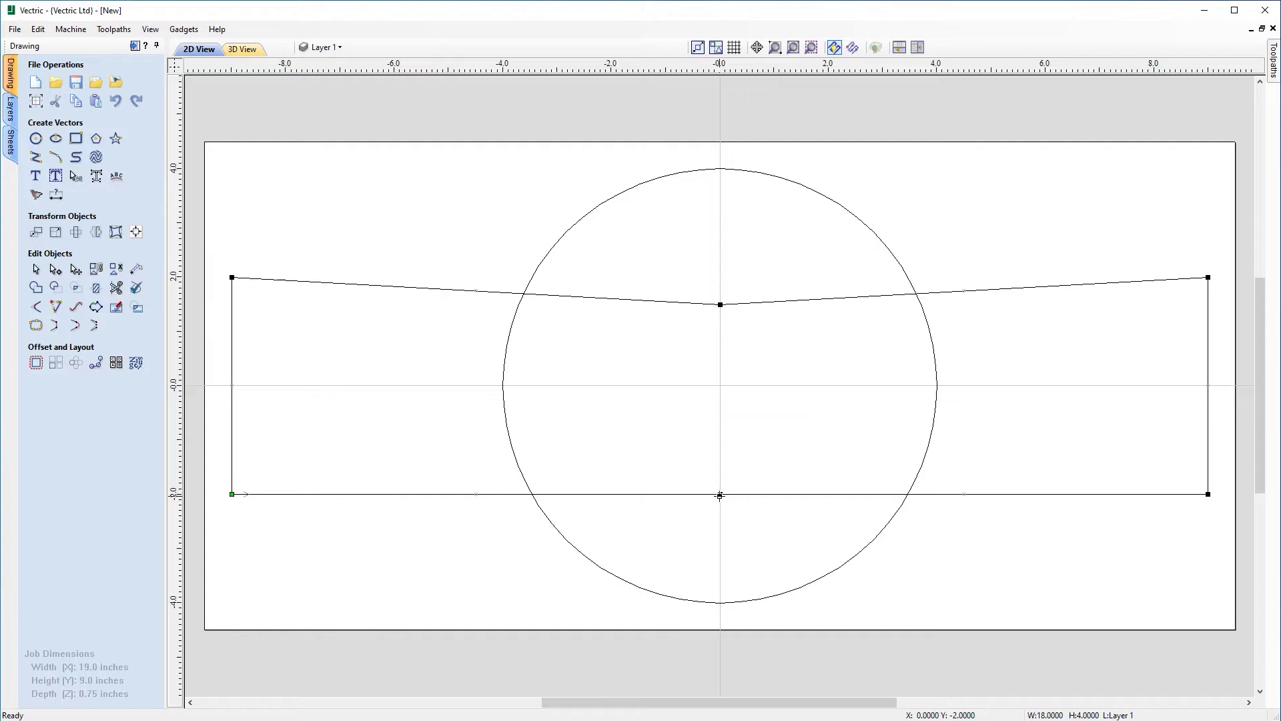
Move the middle point of the rectangle's lower edge straight up by 0.5 inches and leave the shape deselected
{"action": "left_click_drag", "start_coordinate": [720, 495], "coordinate": [721, 474]}
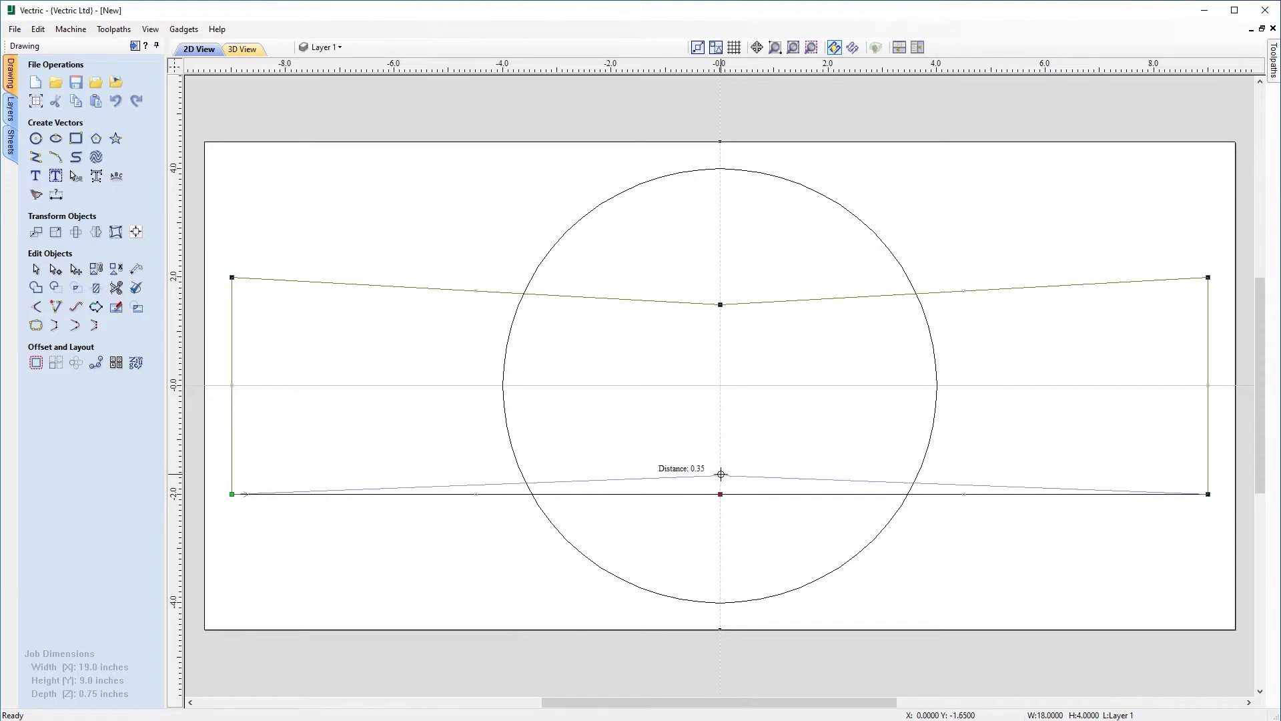
{"action": "type", "text": ".5"}
{"action": "key", "text": "Return"}
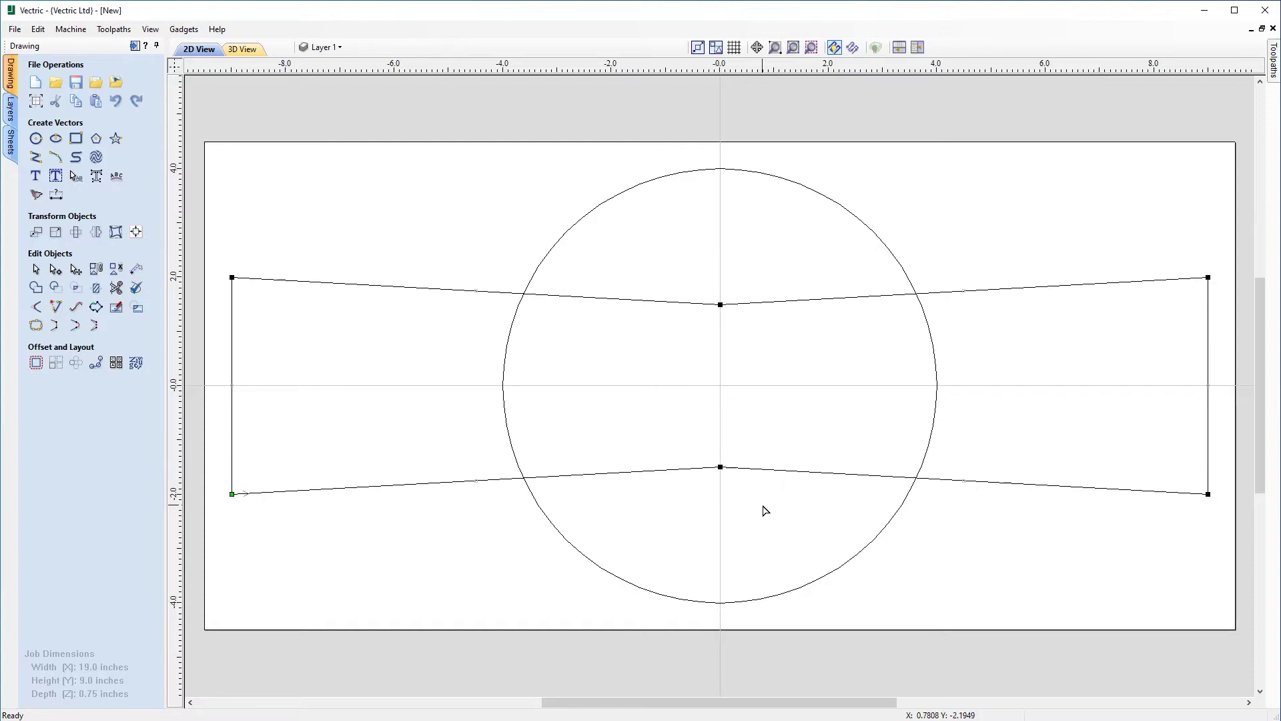
{"action": "left_click", "coordinate": [935, 555]}
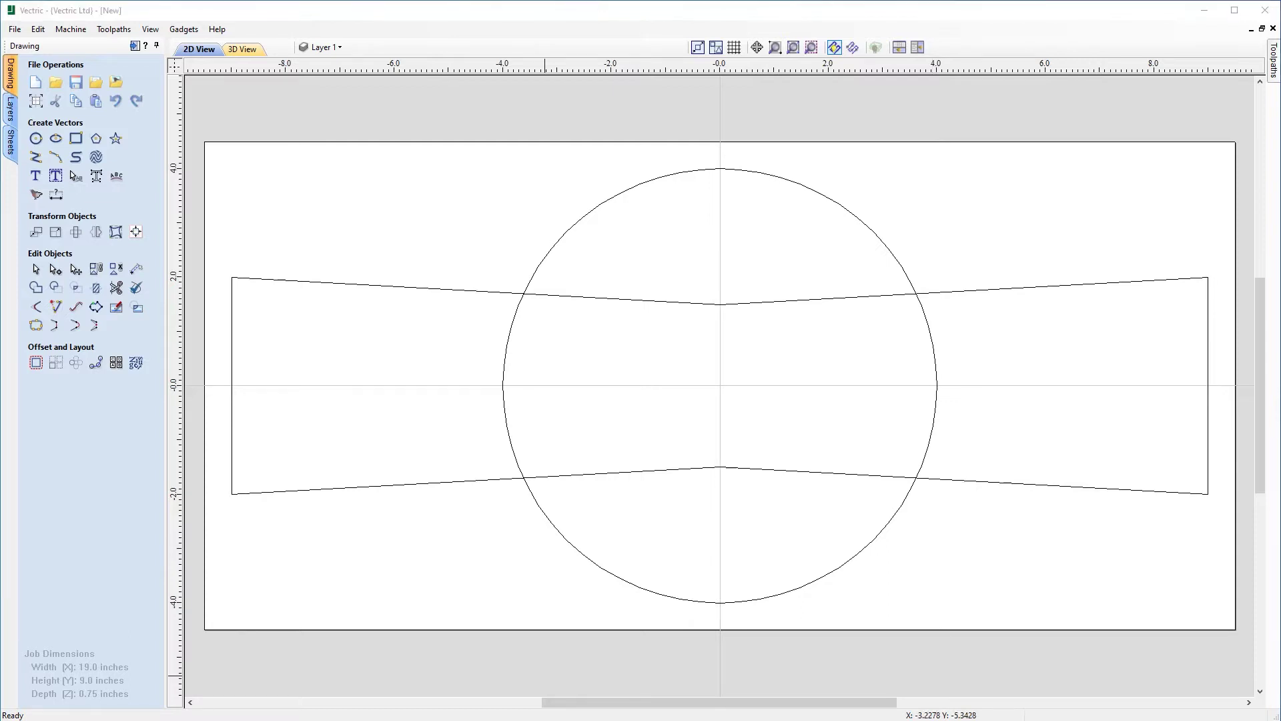
Offset the tapered banner outline inwards by 0.8 inches with sharp corners, keeping the original
{"action": "left_click", "coordinate": [461, 482]}
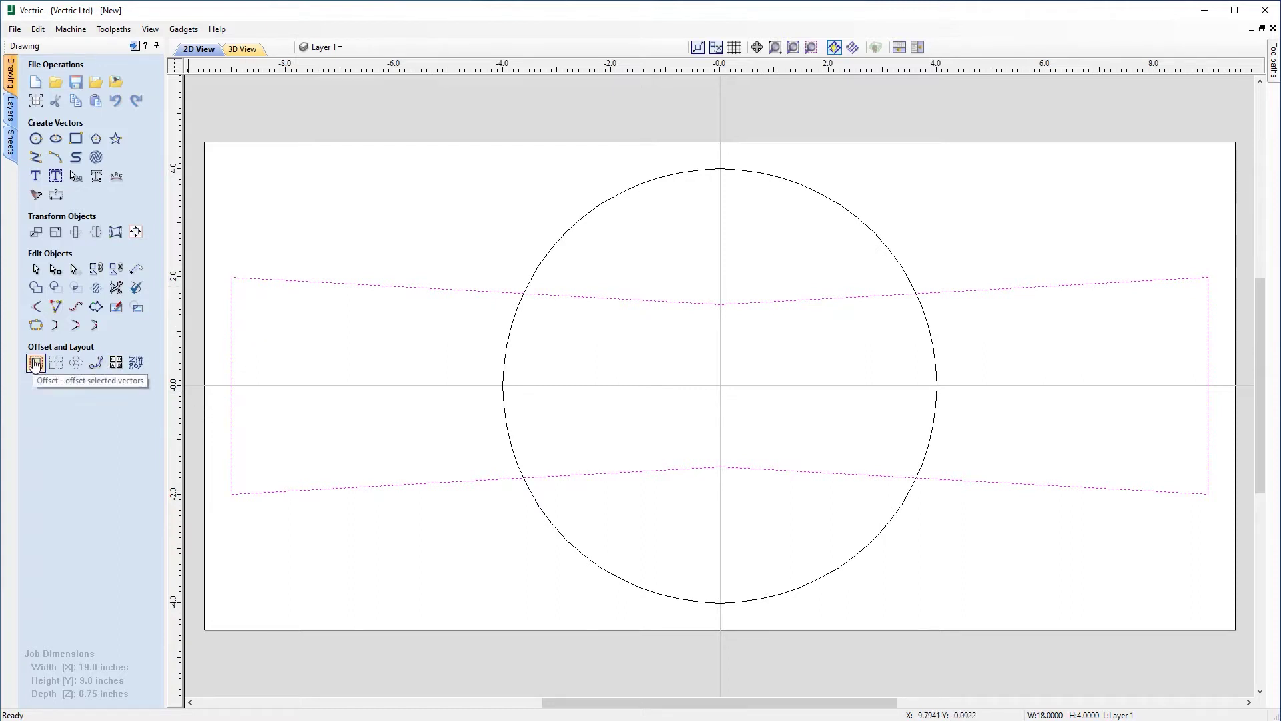
{"action": "left_click", "coordinate": [35, 364]}
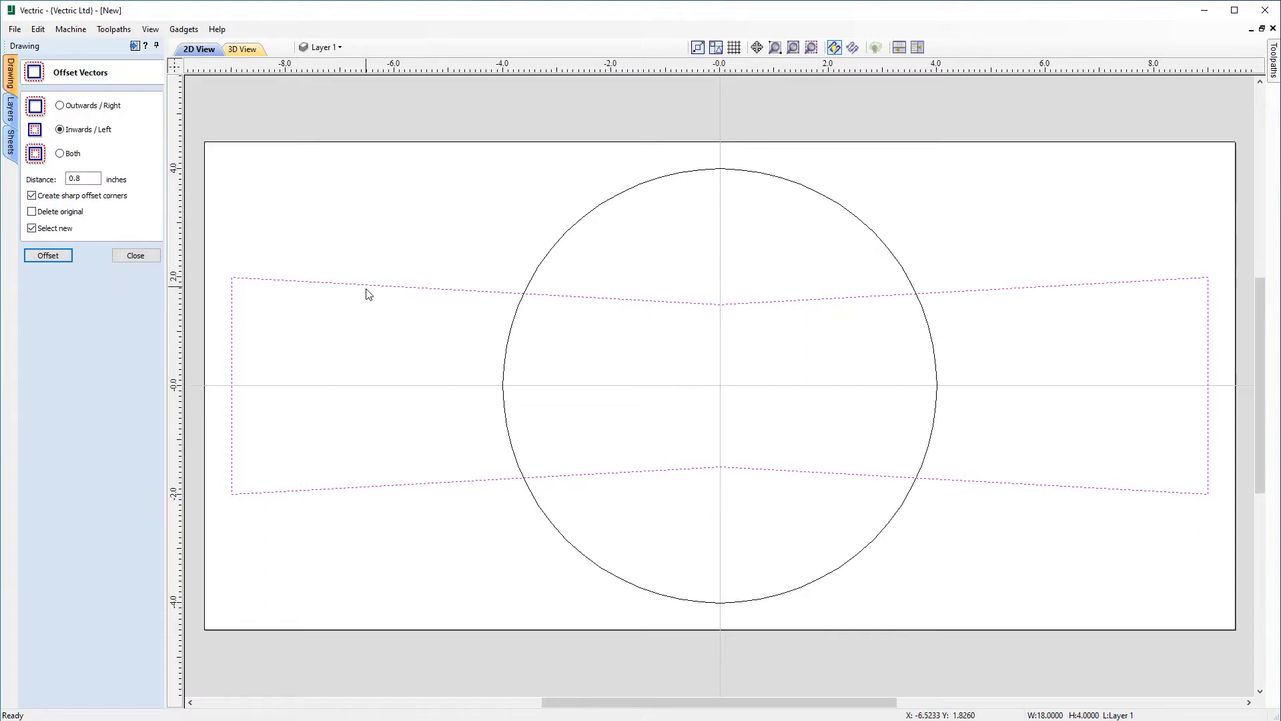
{"action": "left_click", "coordinate": [98, 179]}
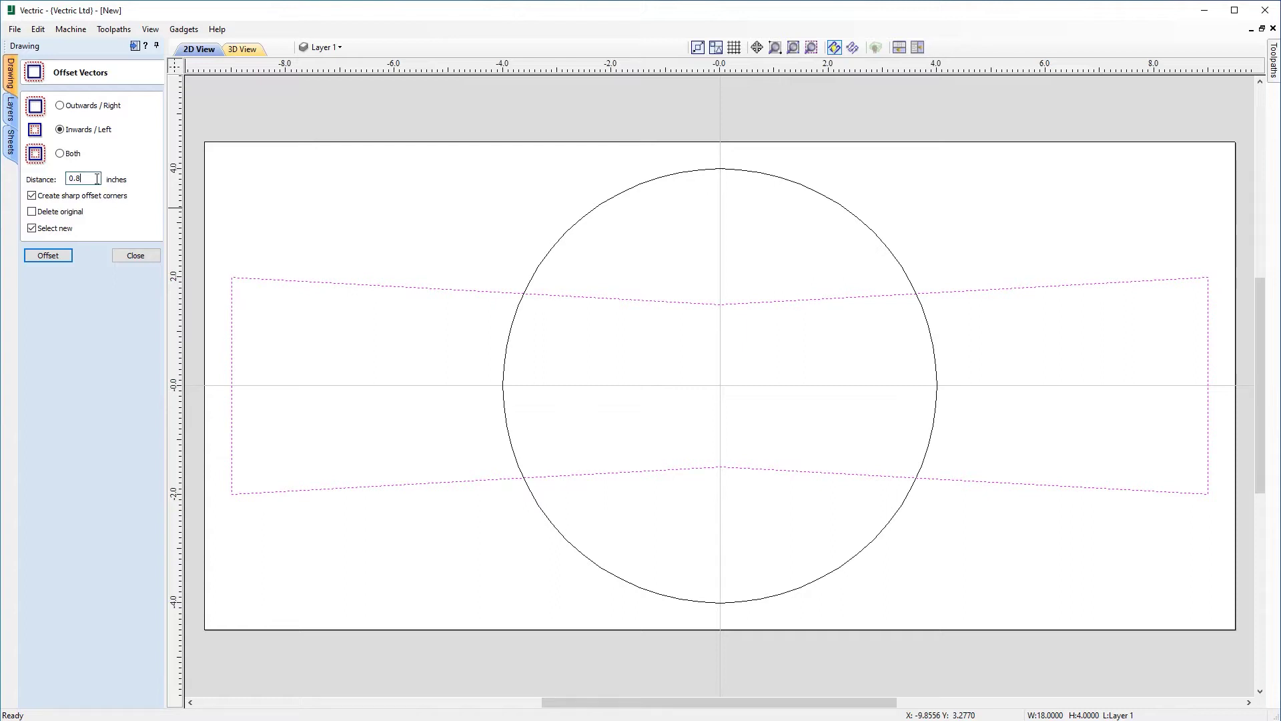
{"action": "left_click", "coordinate": [62, 256]}
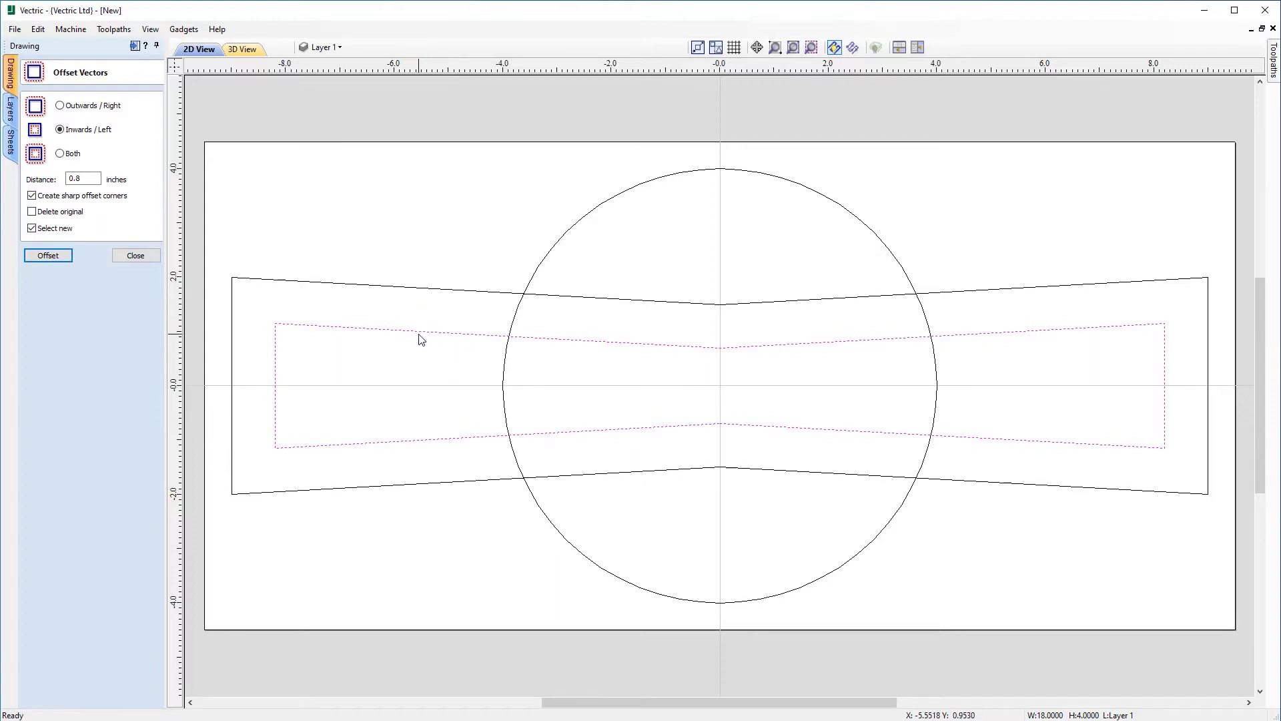
{"action": "left_click", "coordinate": [136, 256]}
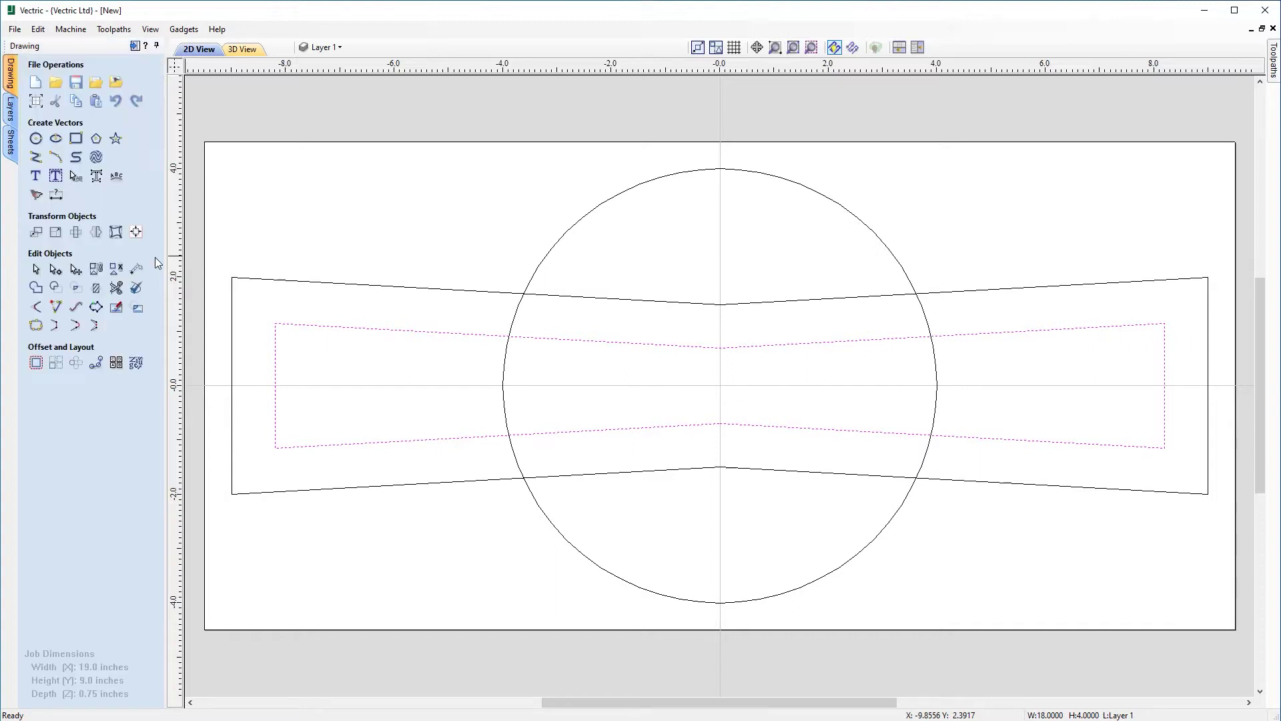
{"action": "left_click", "coordinate": [598, 398]}
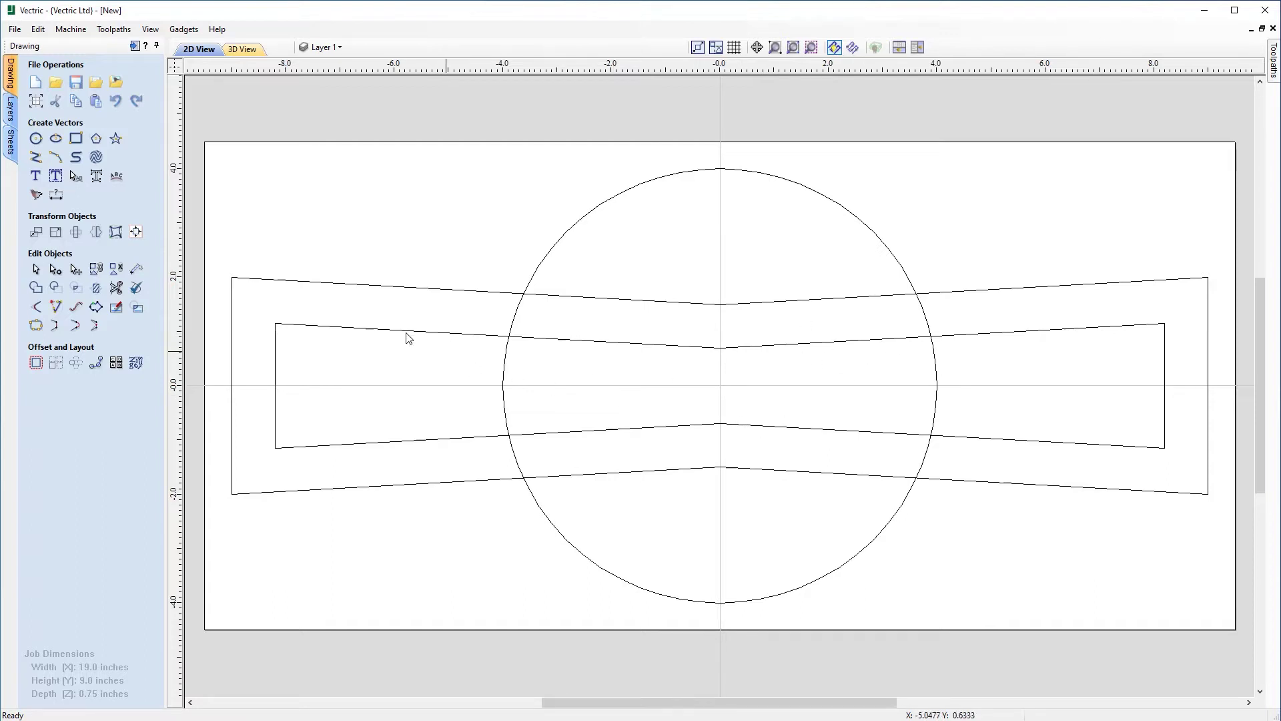
Draw two vertical lines about 3.4 inches long, joining the circle's upper and lower intersections with the outer banner on each side
{"action": "left_click", "coordinate": [37, 157]}
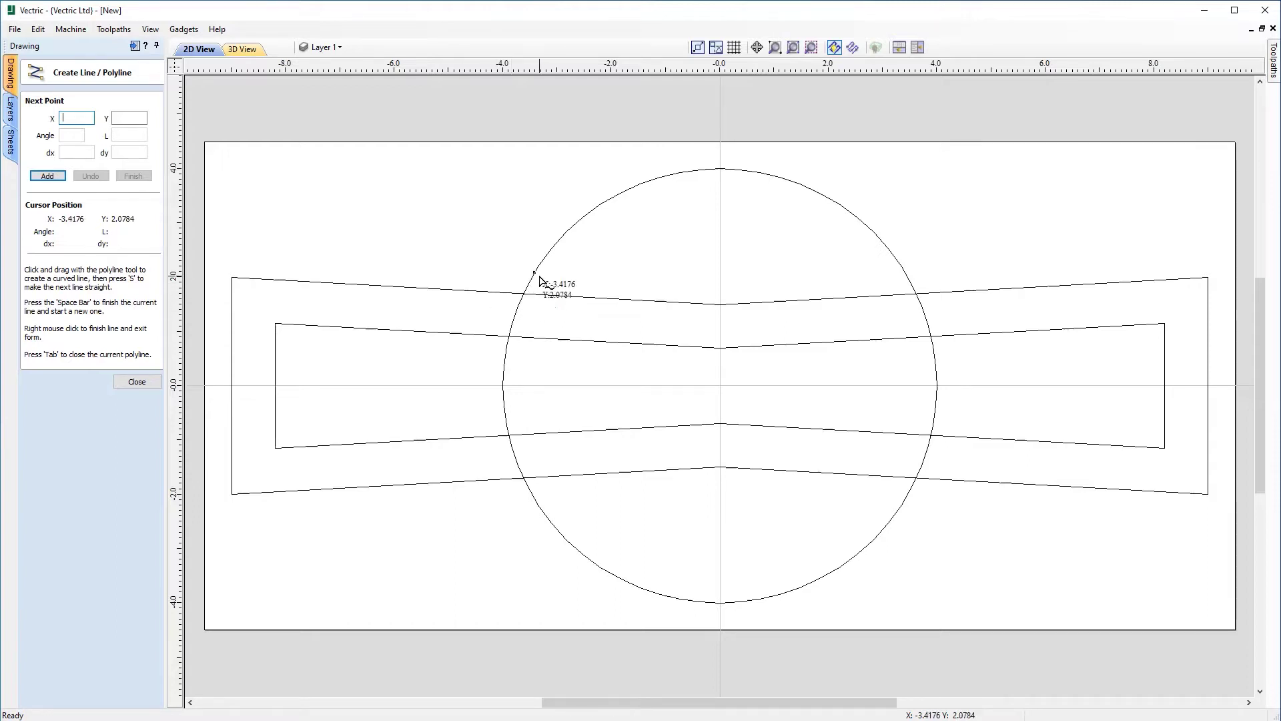
{"action": "left_click", "coordinate": [525, 291]}
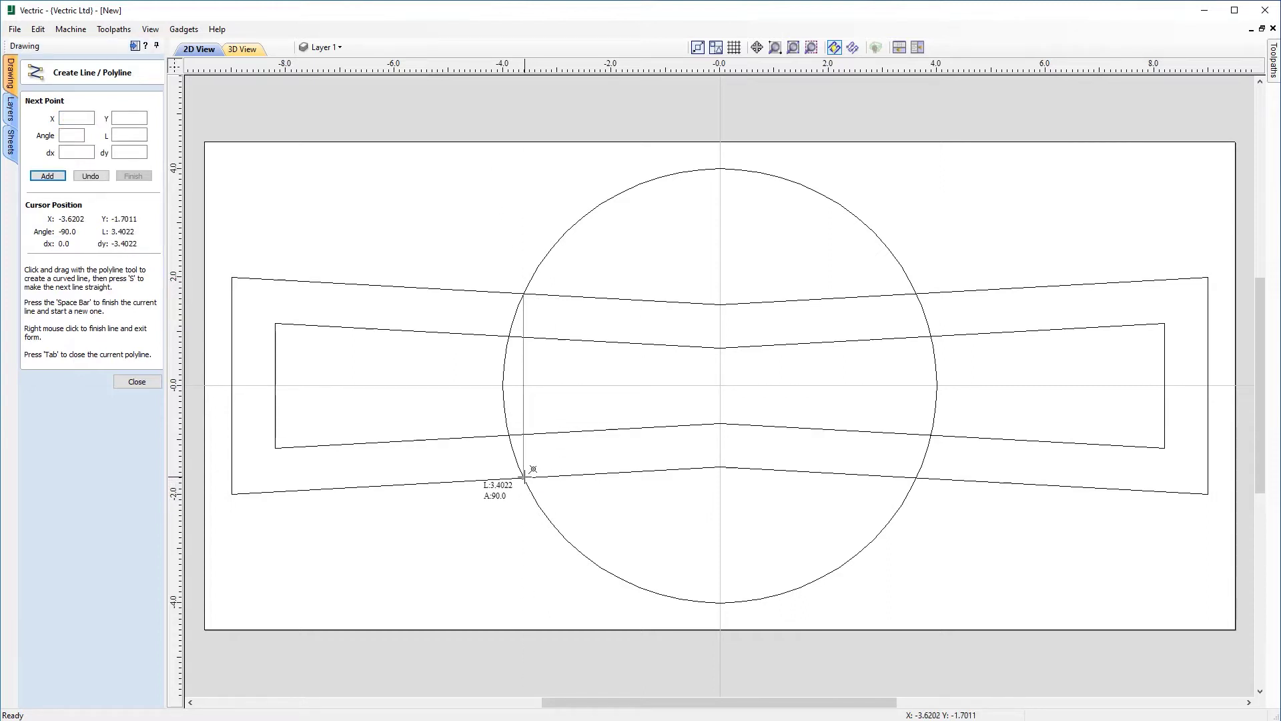
{"action": "left_click", "coordinate": [532, 470]}
{"action": "key", "text": "space"}
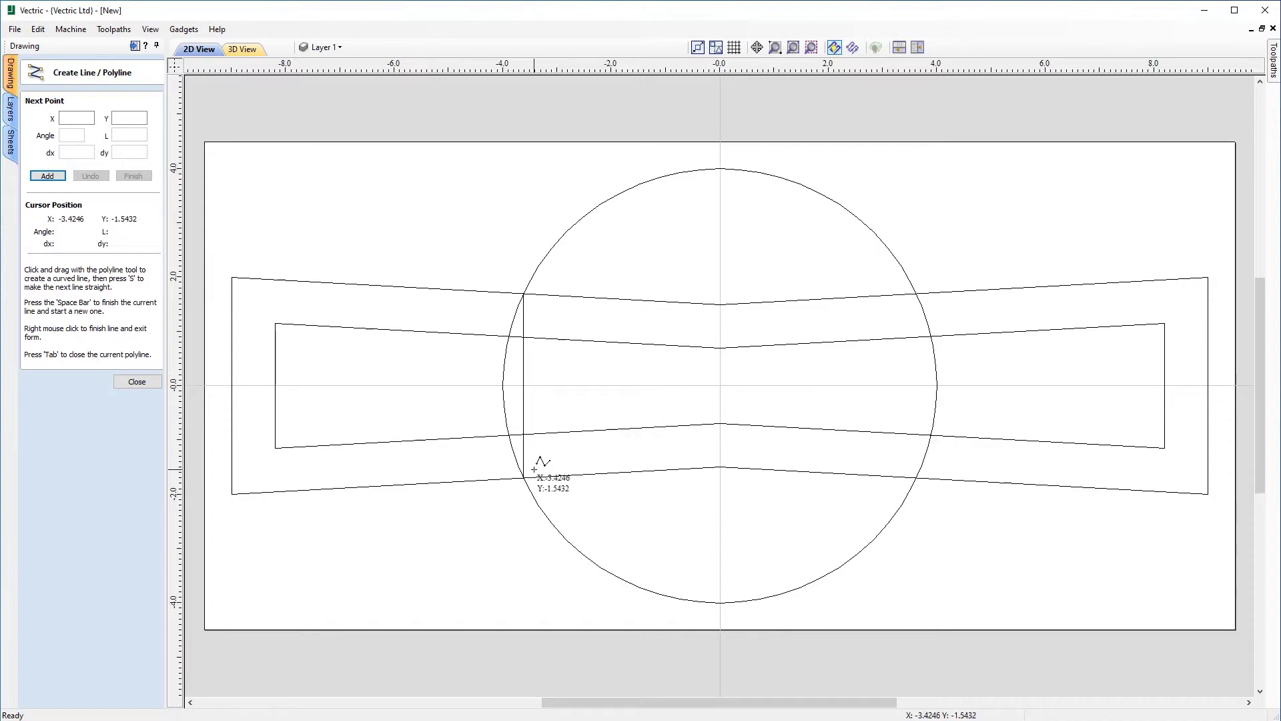
{"action": "left_click", "coordinate": [916, 294]}
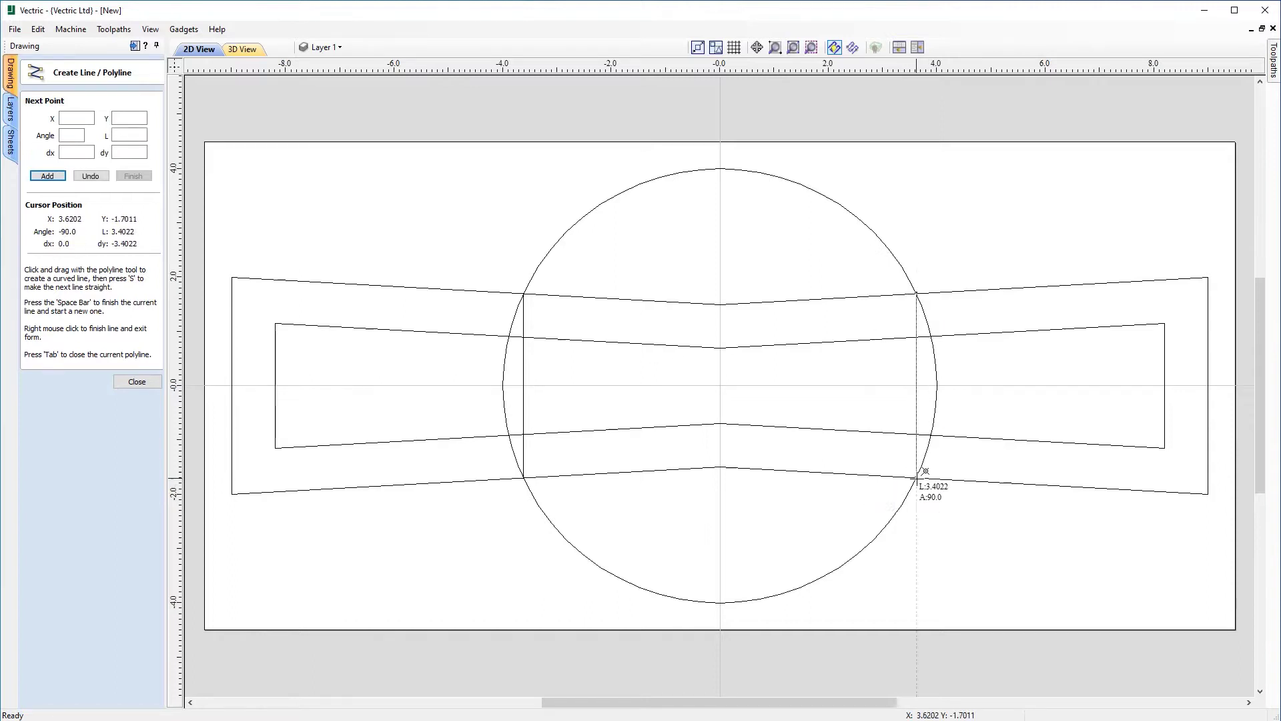
{"action": "left_click", "coordinate": [916, 478]}
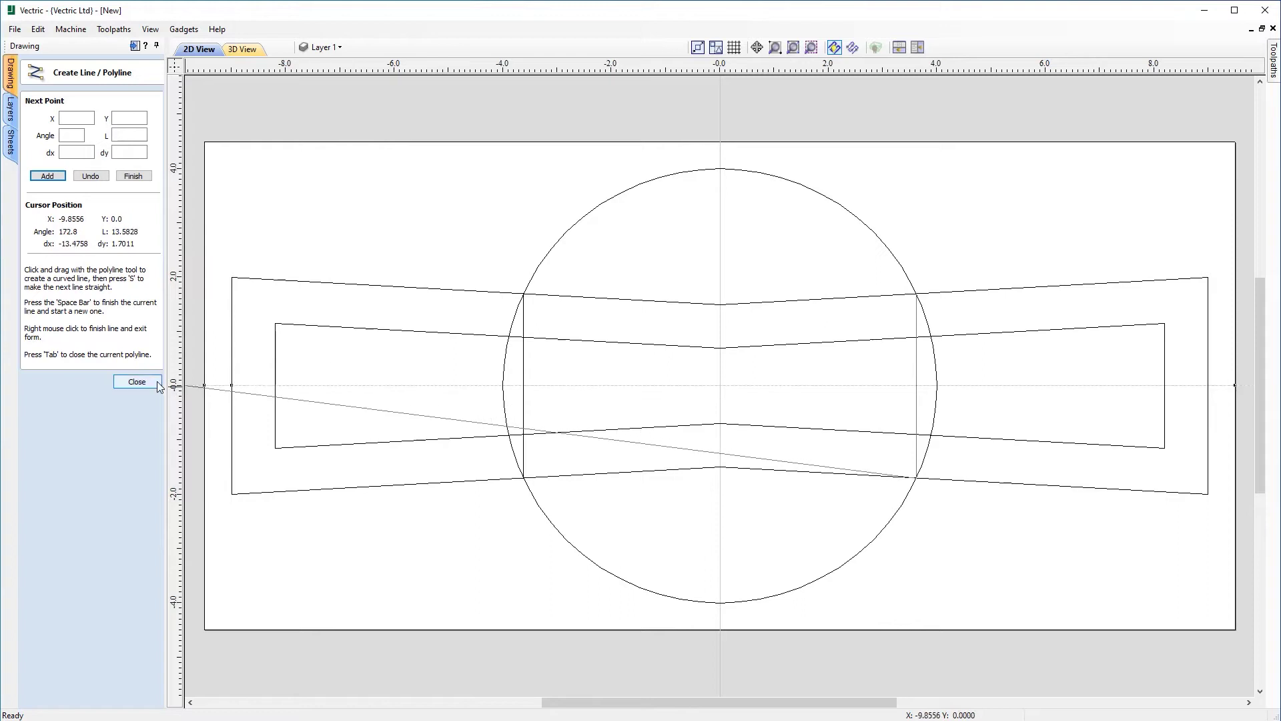
{"action": "left_click", "coordinate": [137, 381]}
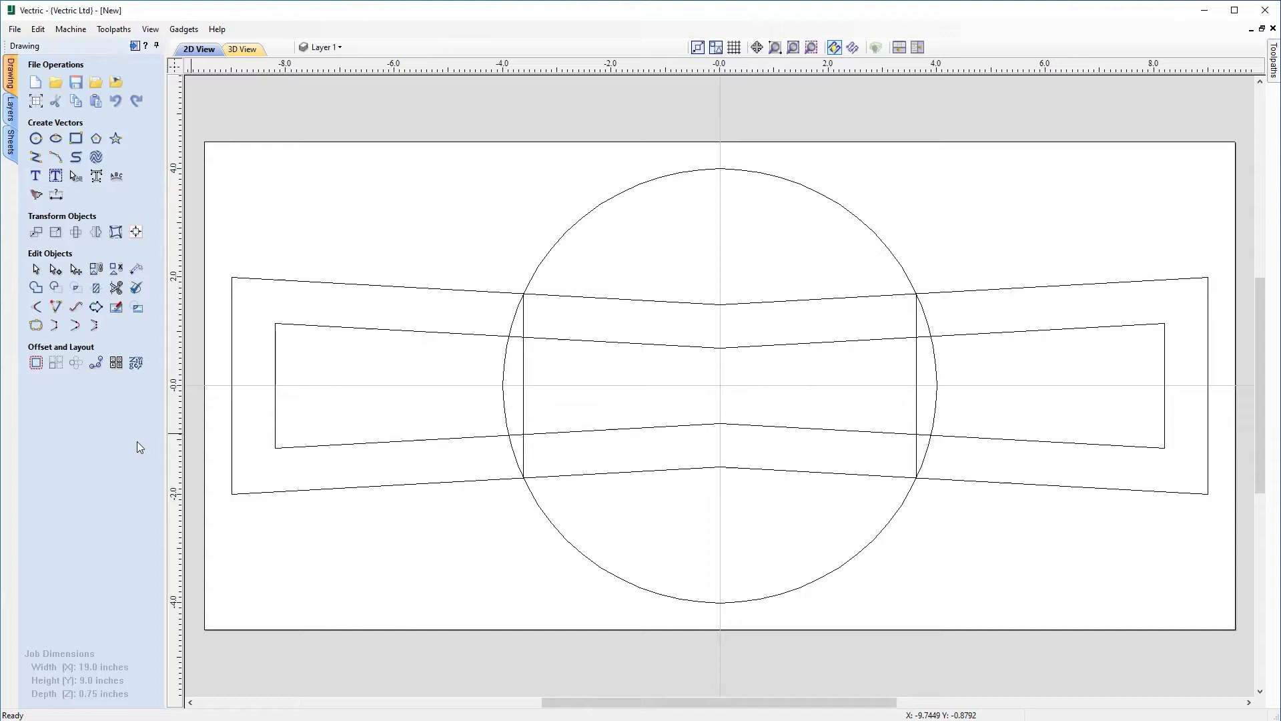
Trim away the inner banner's upper and lower edges between the two vertical lines
{"action": "left_click", "coordinate": [116, 291]}
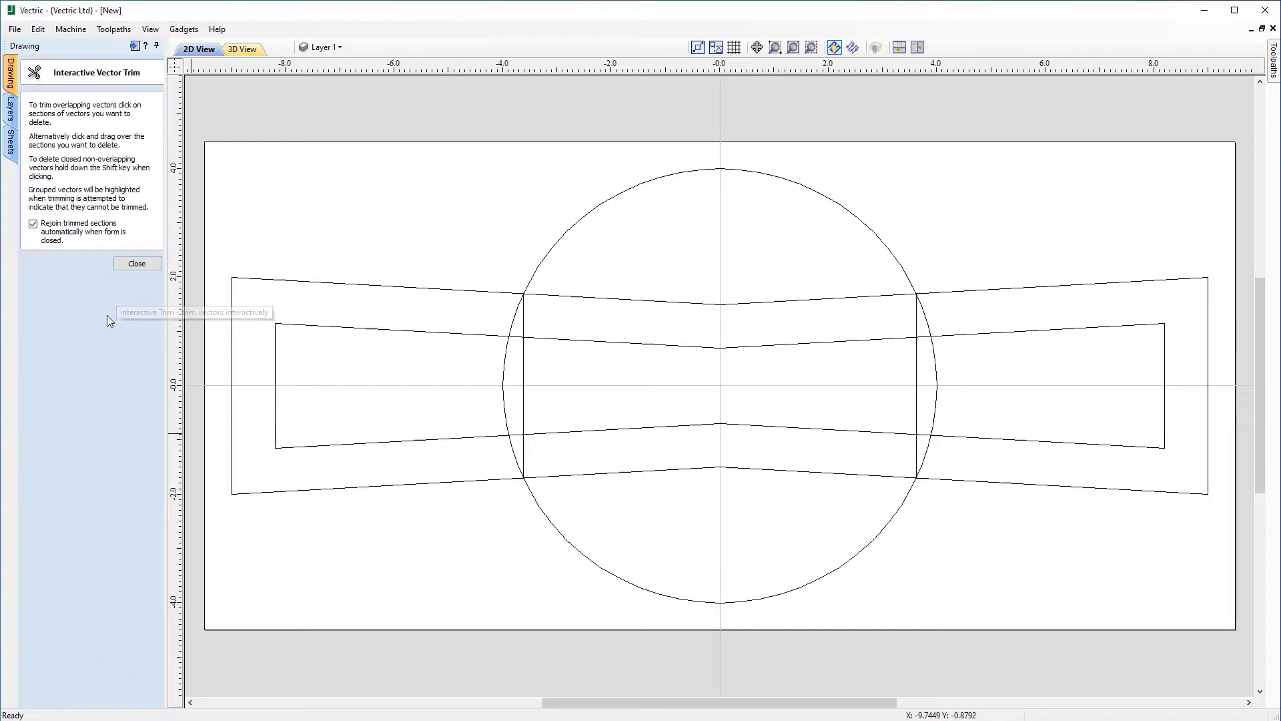
{"action": "left_click", "coordinate": [715, 348]}
{"action": "left_click", "coordinate": [700, 425]}
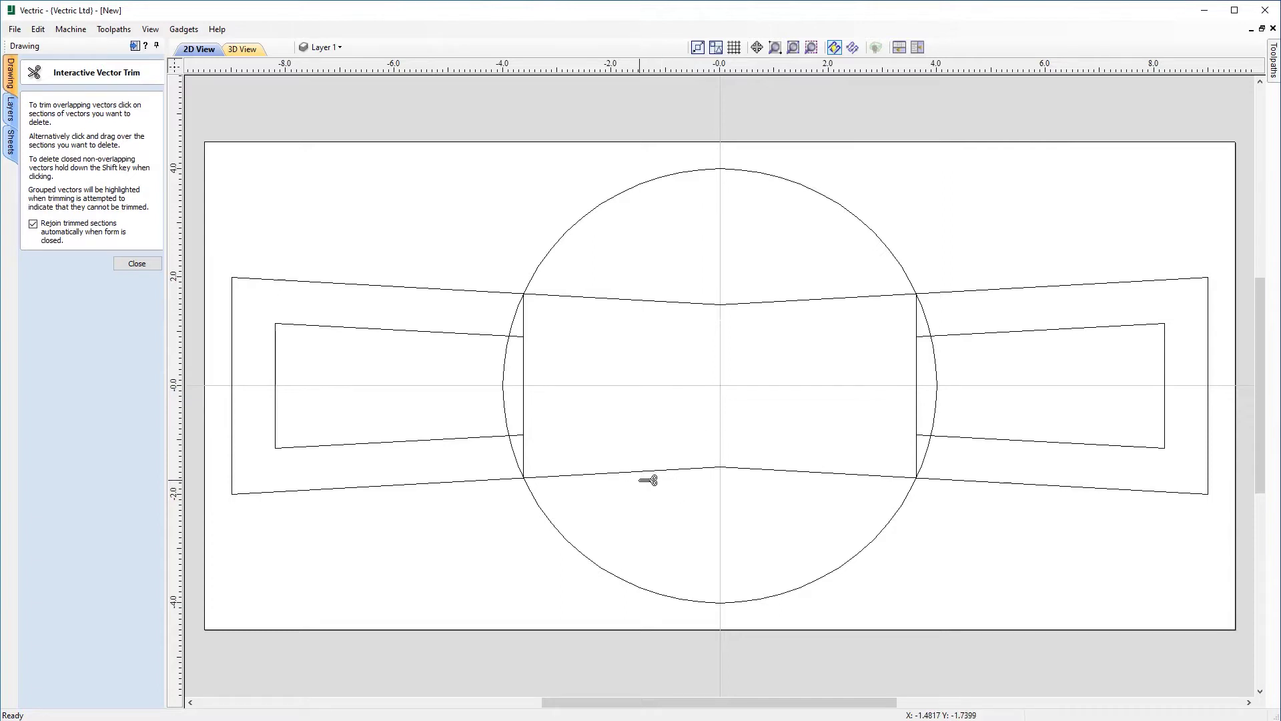
{"action": "left_click", "coordinate": [148, 266]}
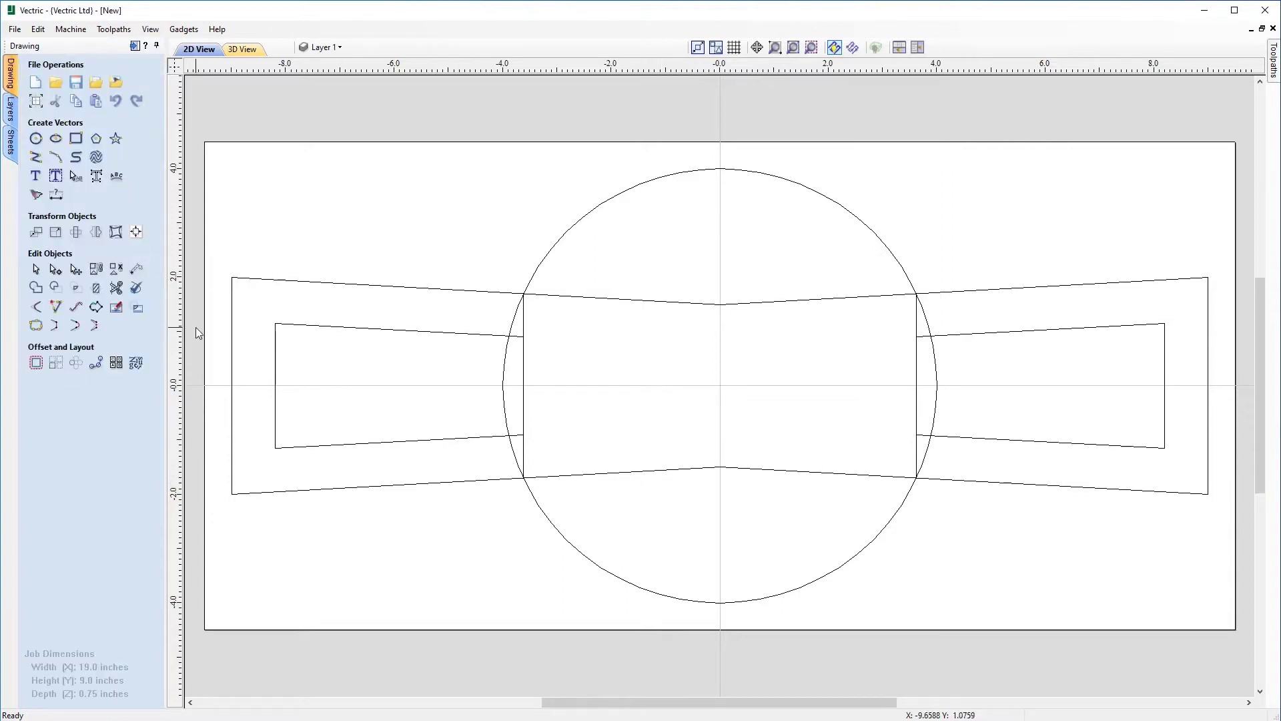
Offset the circle inwards by 1.1 inches, keeping the original, and leave the new circle deselected
{"action": "left_click", "coordinate": [606, 208]}
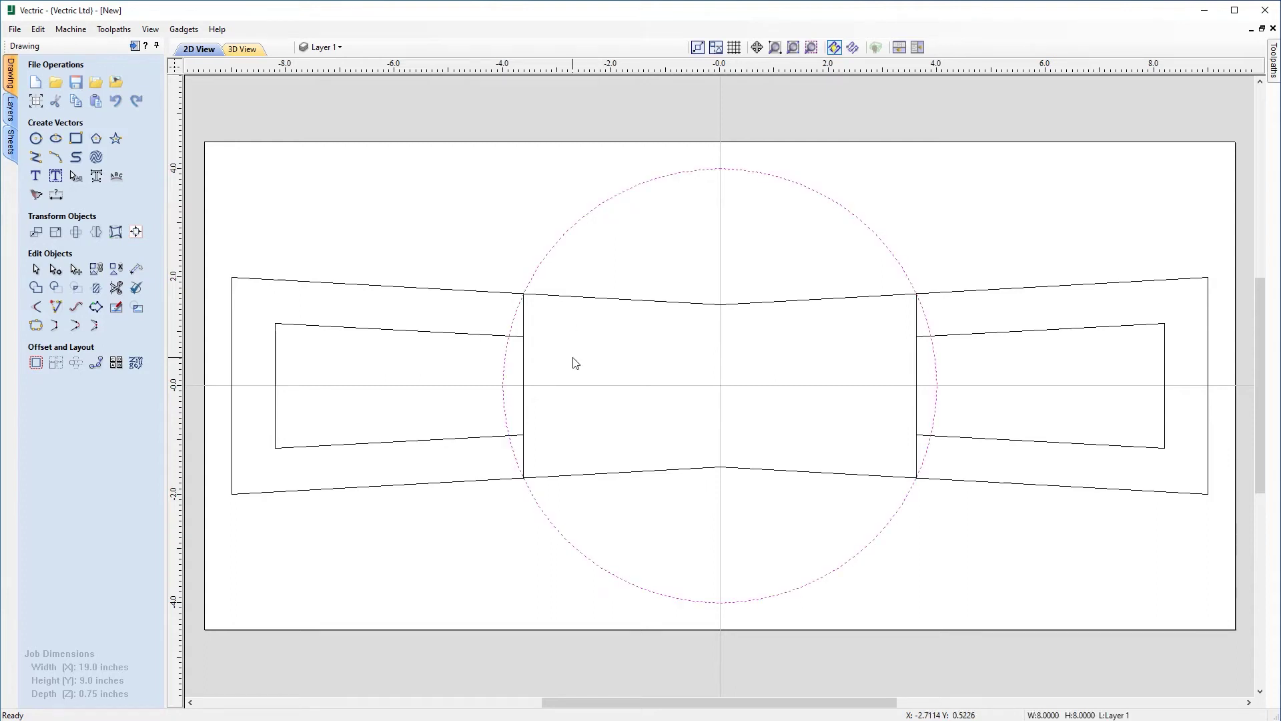
{"action": "left_click", "coordinate": [36, 362]}
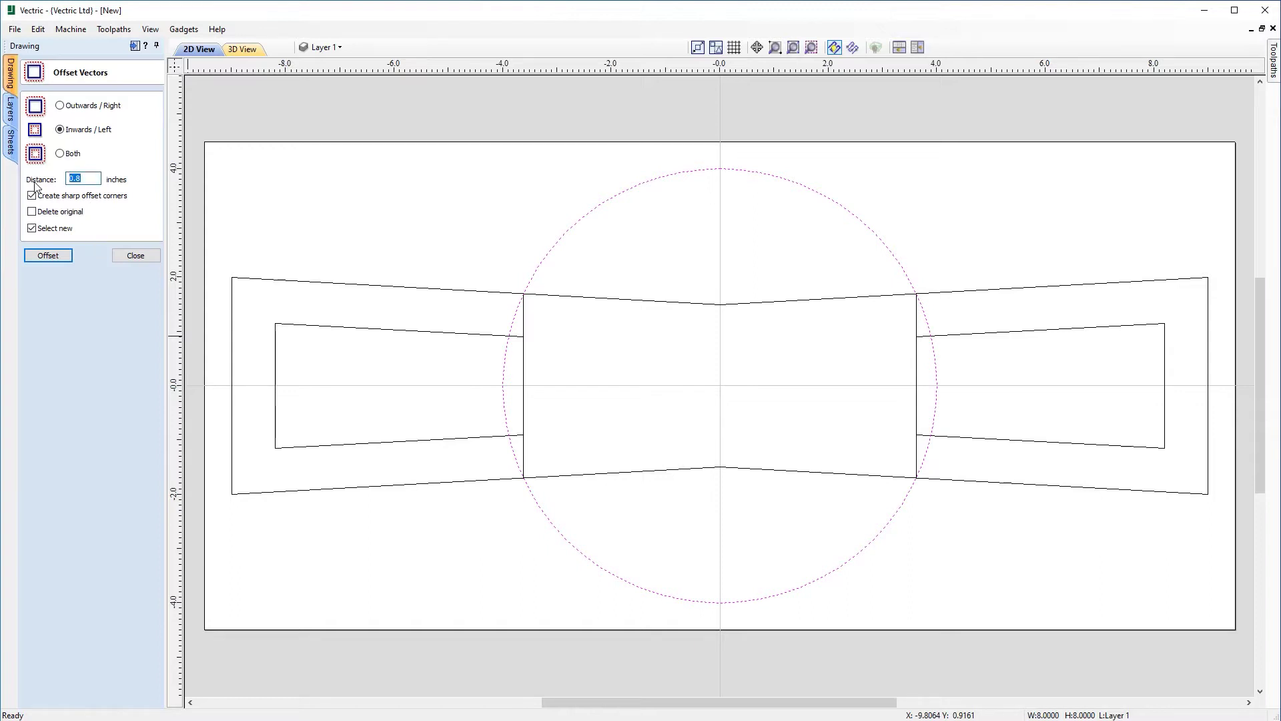
{"action": "type", "text": "1.1"}
{"action": "left_click", "coordinate": [48, 257]}
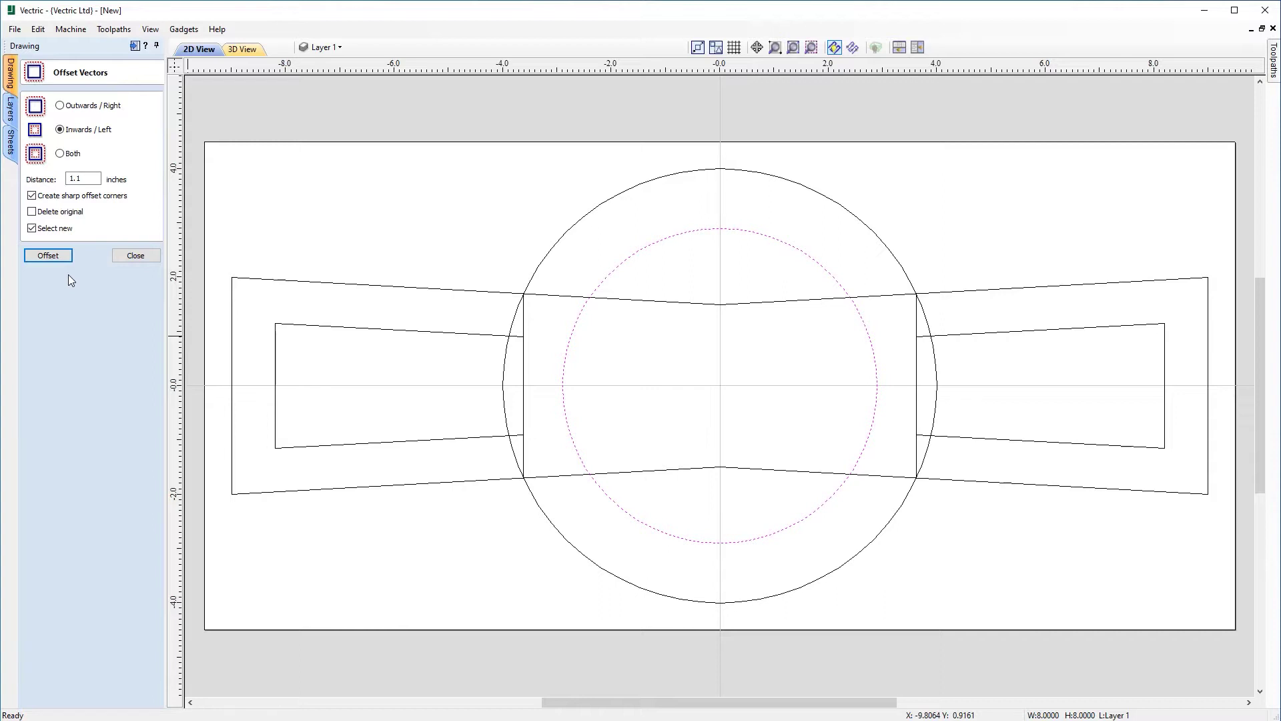
{"action": "left_click", "coordinate": [697, 361]}
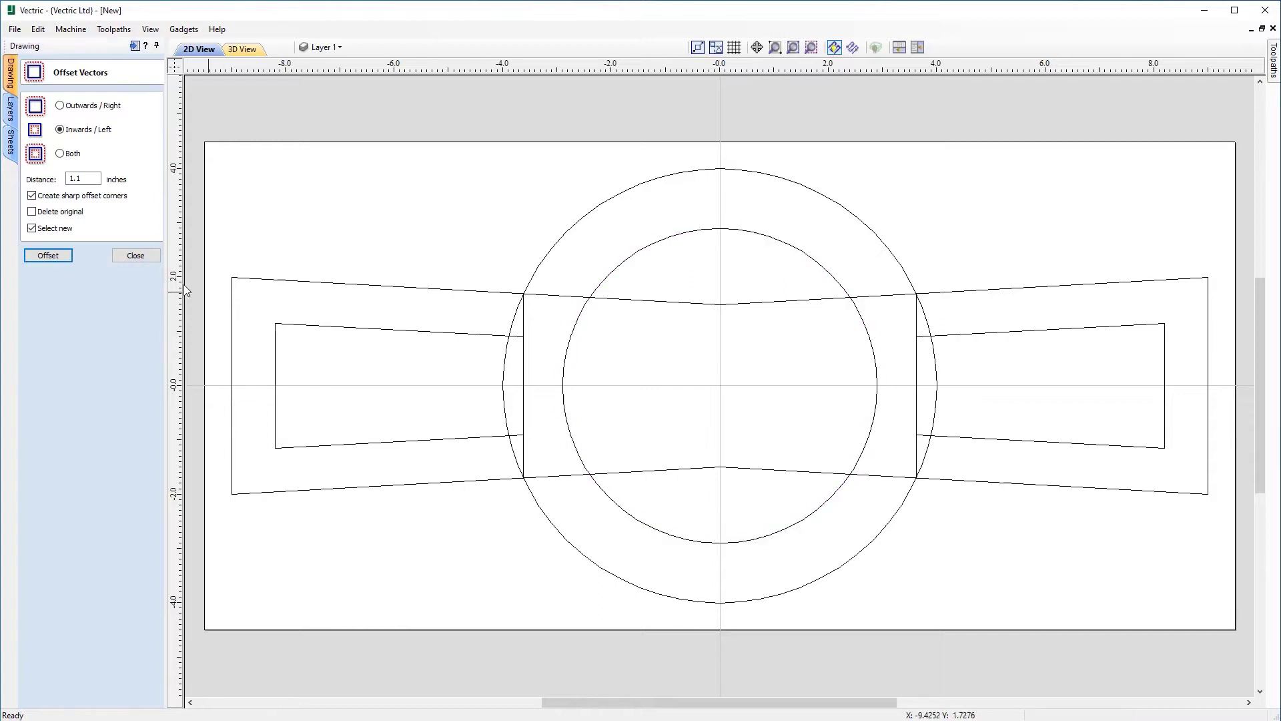
{"action": "left_click", "coordinate": [136, 255]}
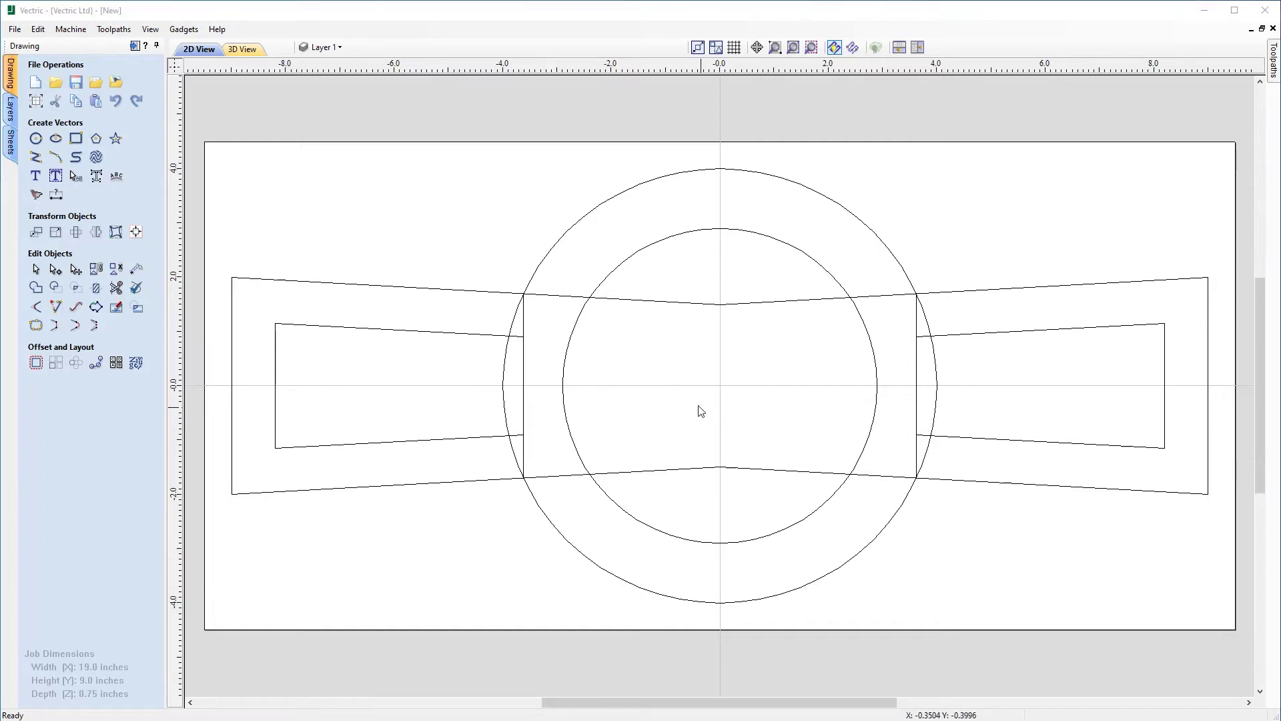
Trim off the inner circle's two side arcs that lie within the outer banner
{"action": "left_click", "coordinate": [118, 289]}
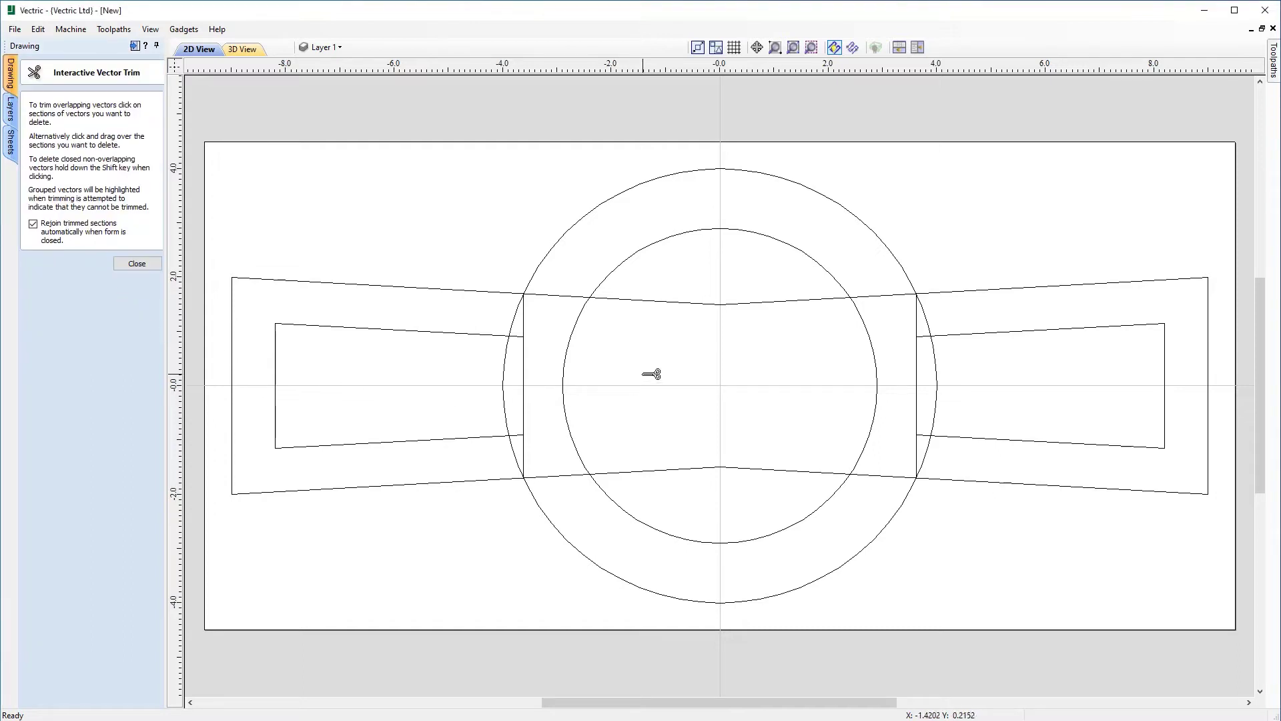
{"action": "left_click", "coordinate": [566, 385]}
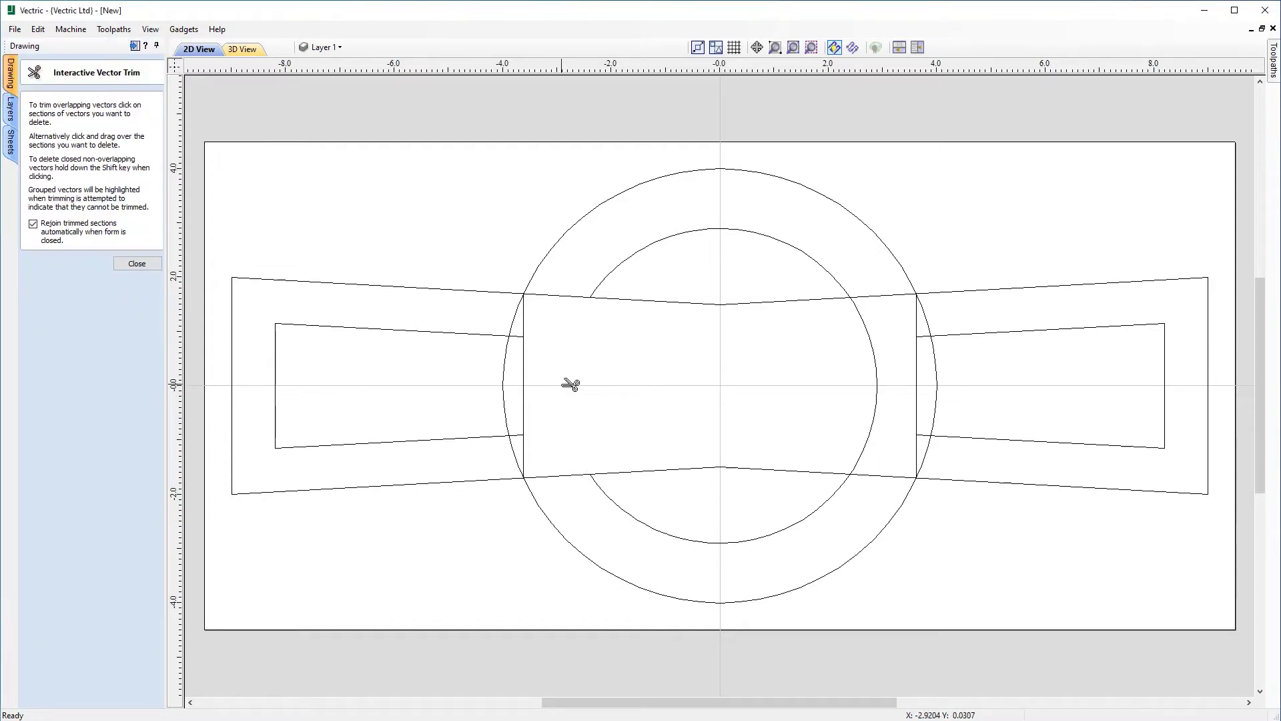
{"action": "left_click", "coordinate": [876, 391]}
{"action": "left_click", "coordinate": [136, 264]}
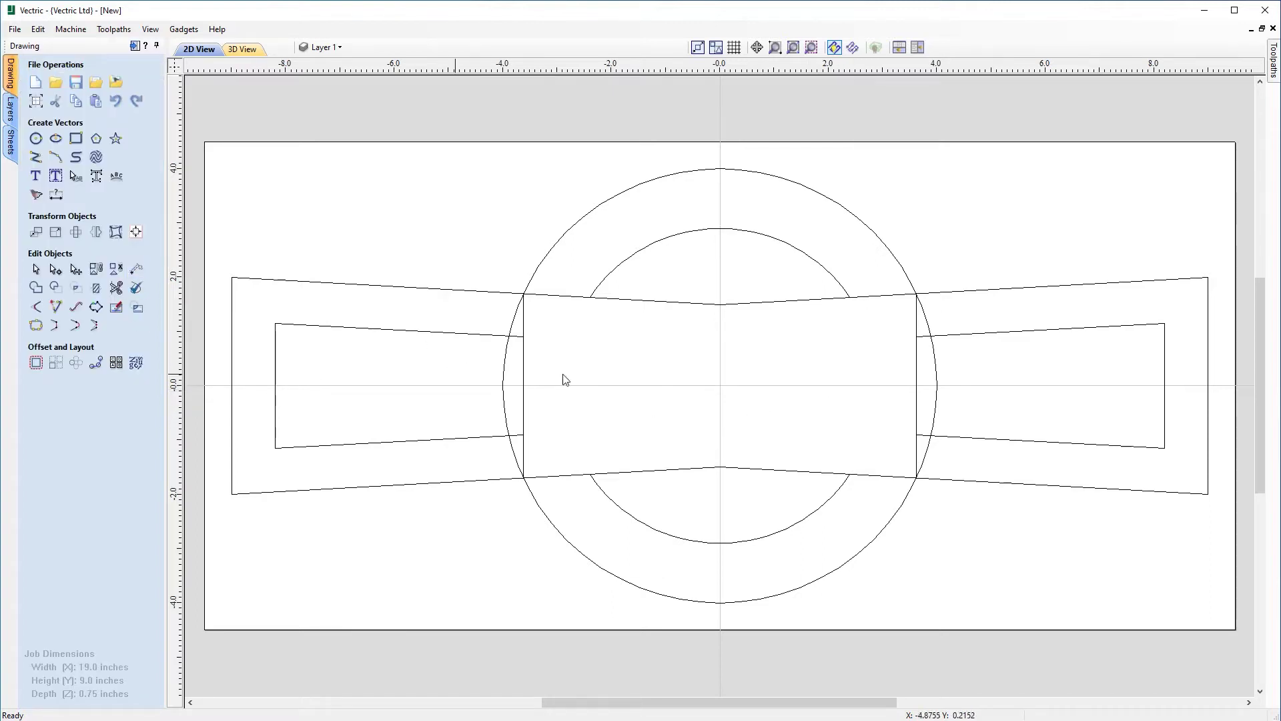
Delete the two vertical lines inside the circle
{"action": "left_click", "coordinate": [917, 395]}
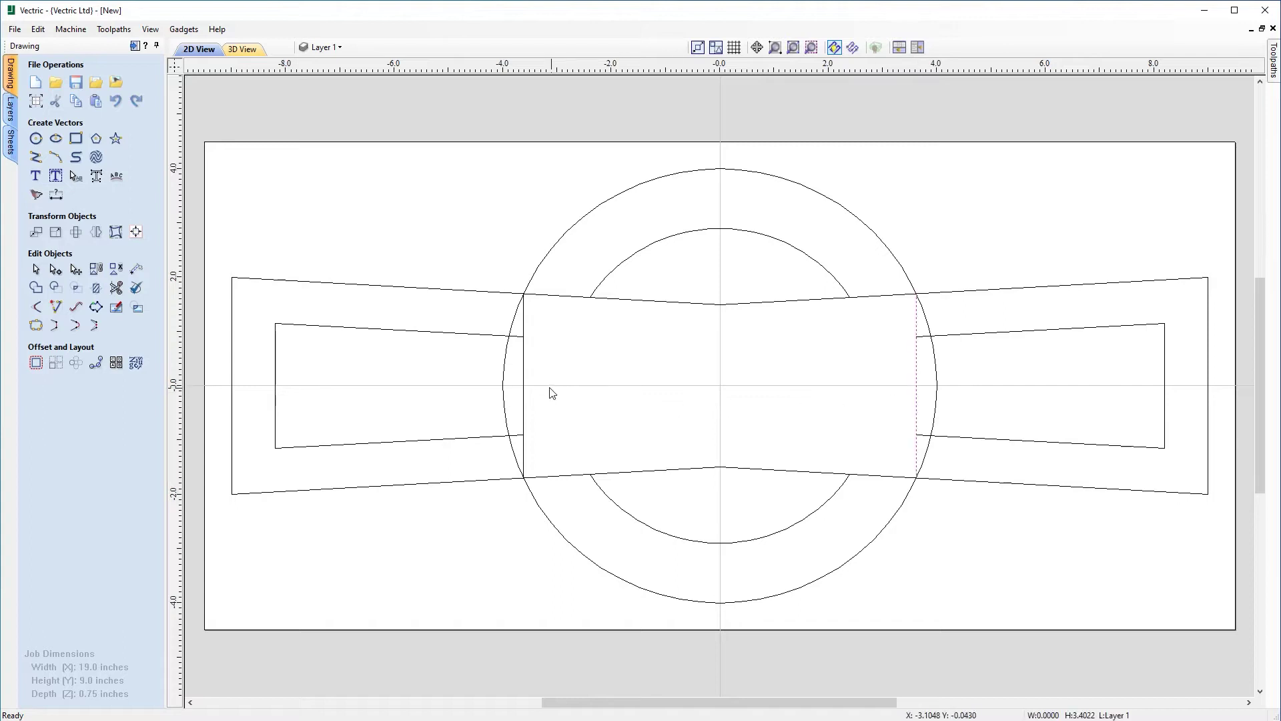
{"action": "left_click", "coordinate": [531, 393]}
{"action": "left_click", "coordinate": [525, 395]}
{"action": "key", "text": "Delete"}
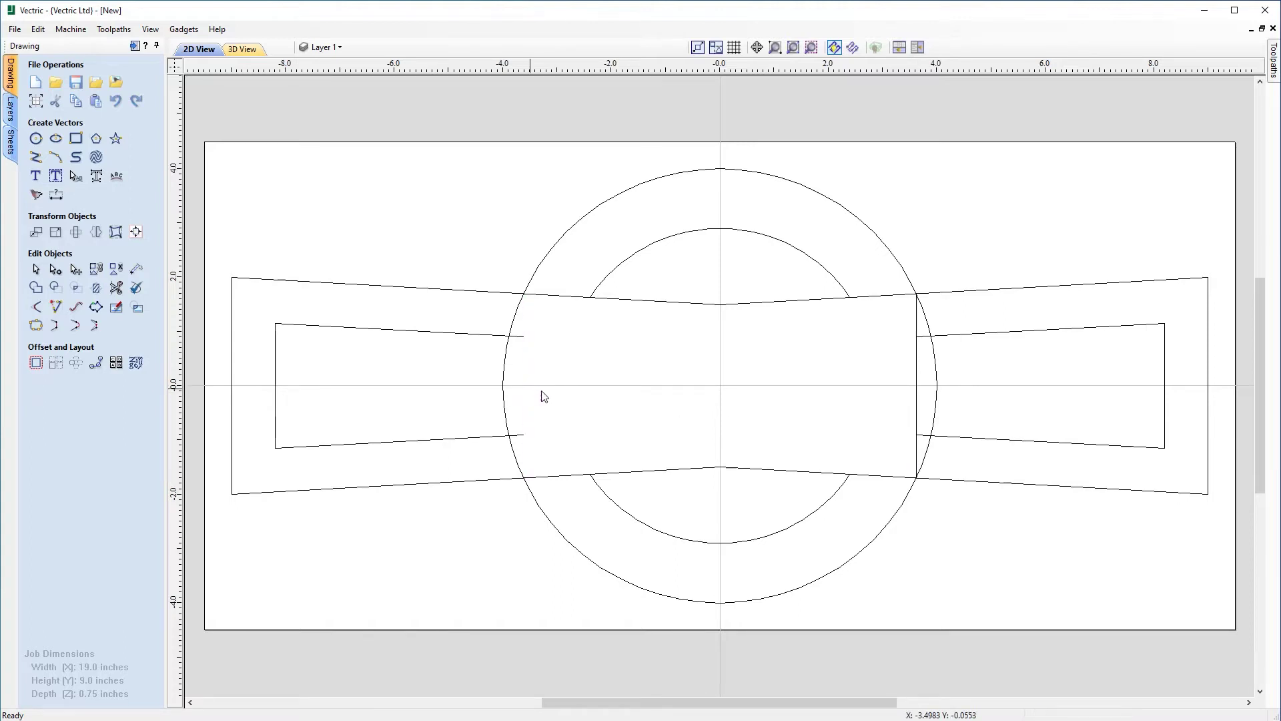
{"action": "left_click", "coordinate": [912, 401]}
{"action": "key", "text": "Delete"}
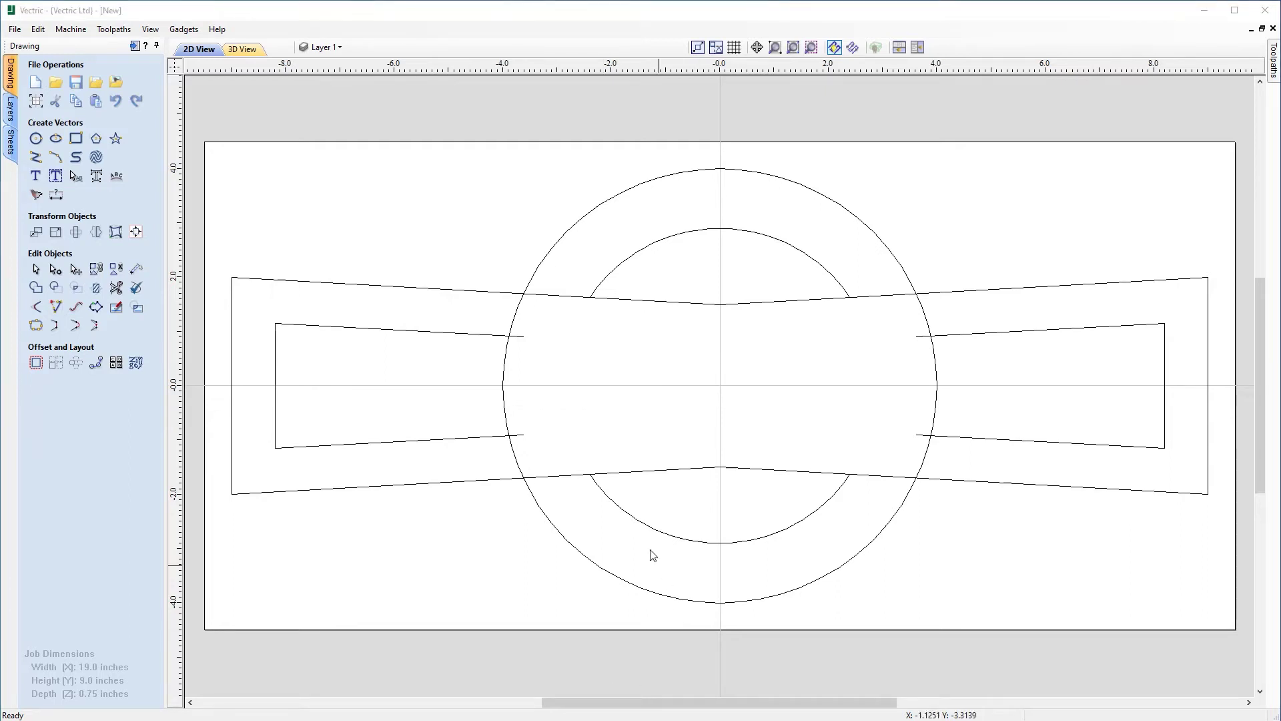
Move the two open inner banner ends and both inner arcs to a new layer named Construction that is neither visible nor active
{"action": "left_click", "coordinate": [470, 442]}
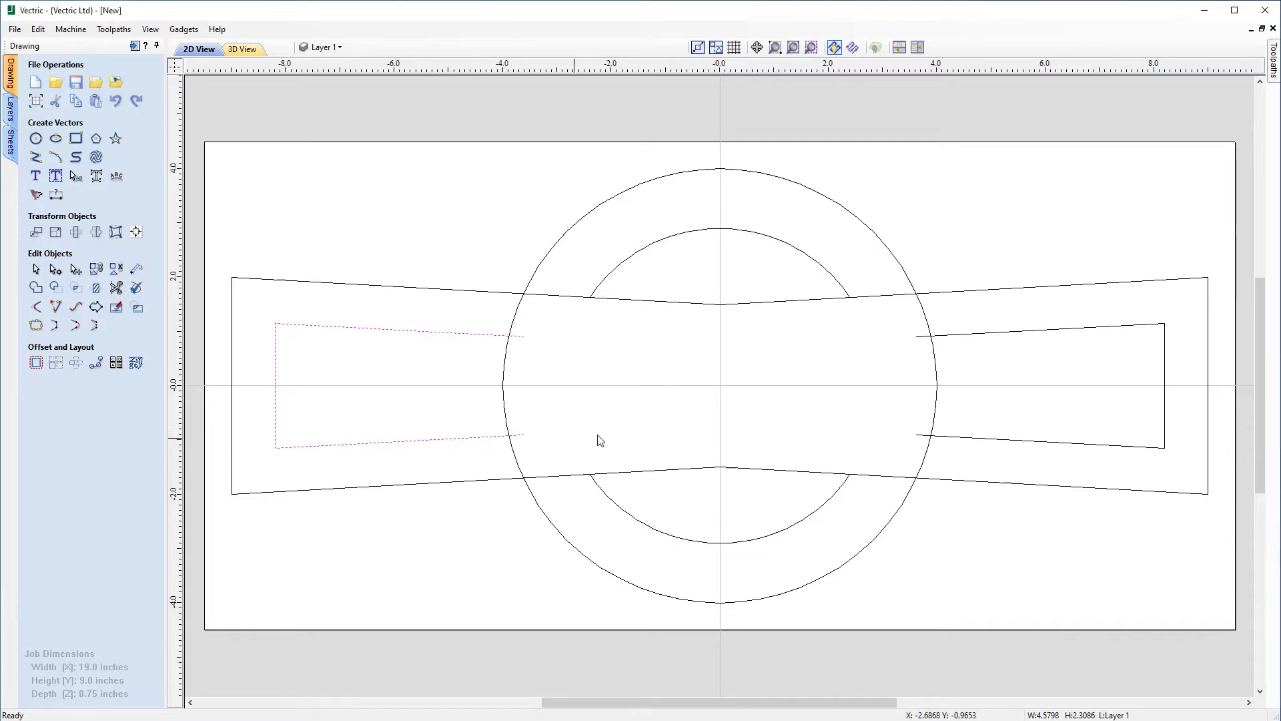
{"action": "left_click", "coordinate": [989, 437], "text": "shift"}
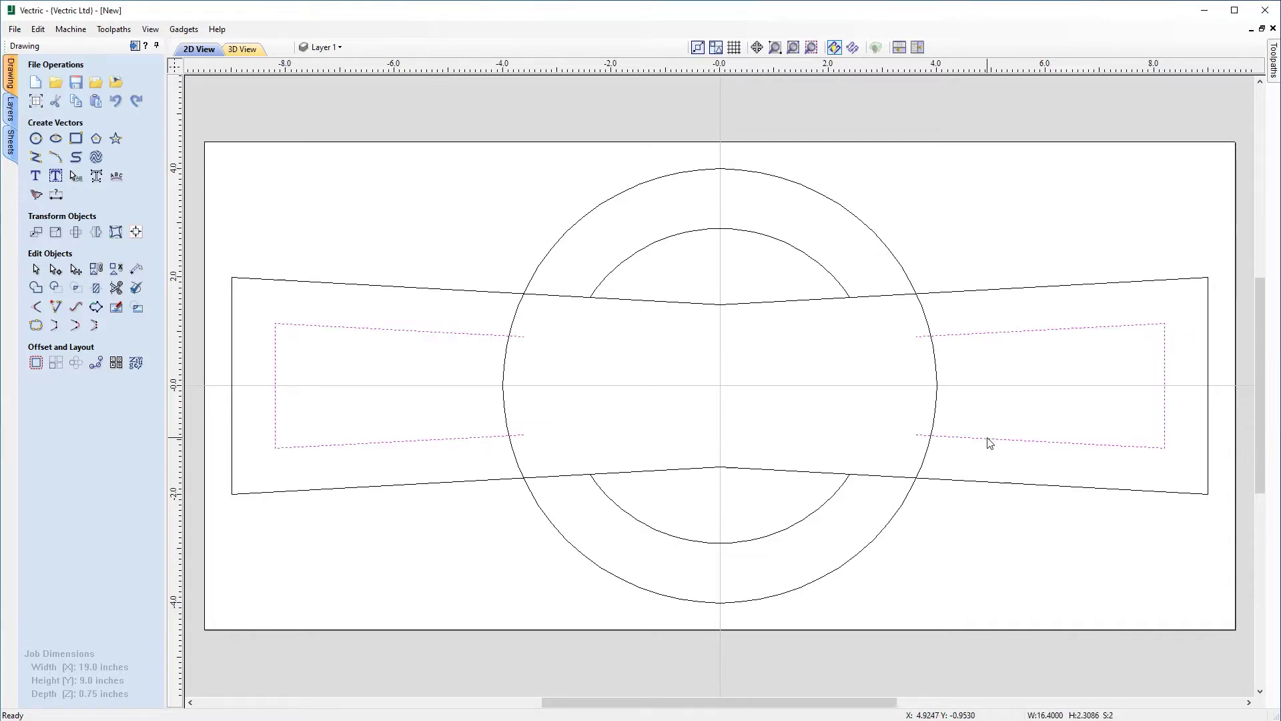
{"action": "left_click", "coordinate": [781, 244], "text": "shift"}
{"action": "left_click", "coordinate": [776, 529], "text": "shift"}
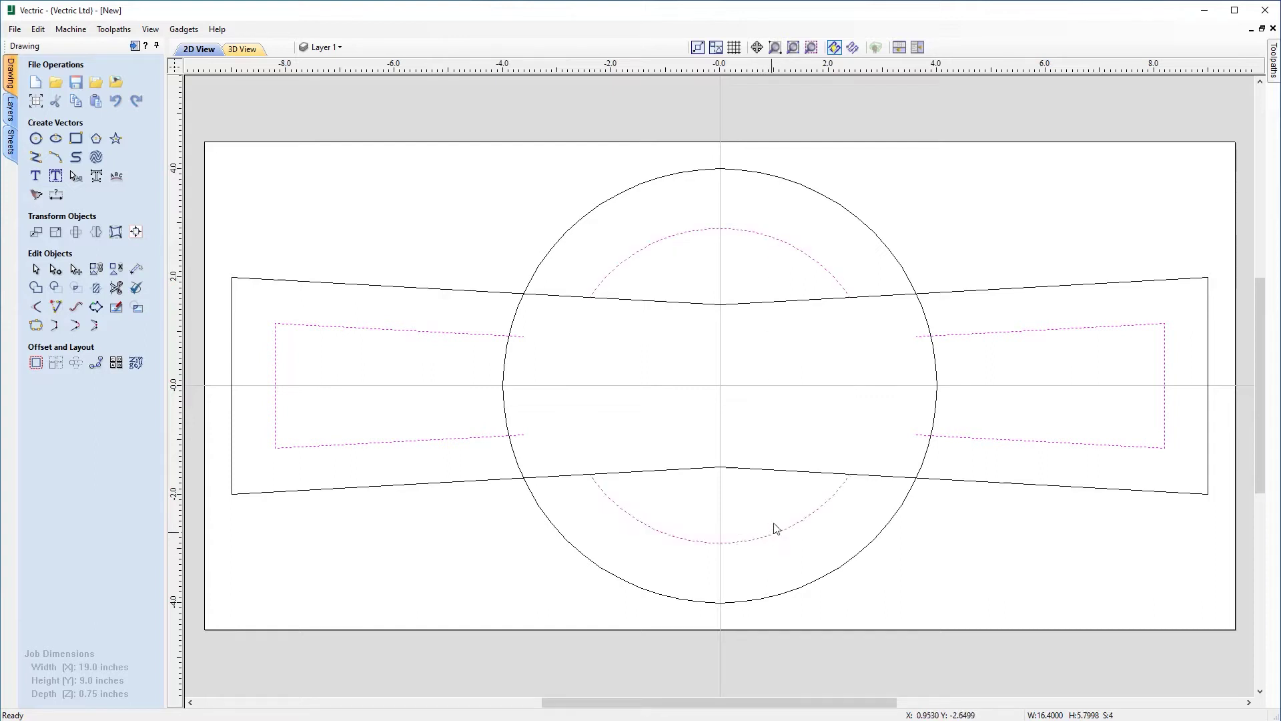
{"action": "right_click", "coordinate": [795, 252]}
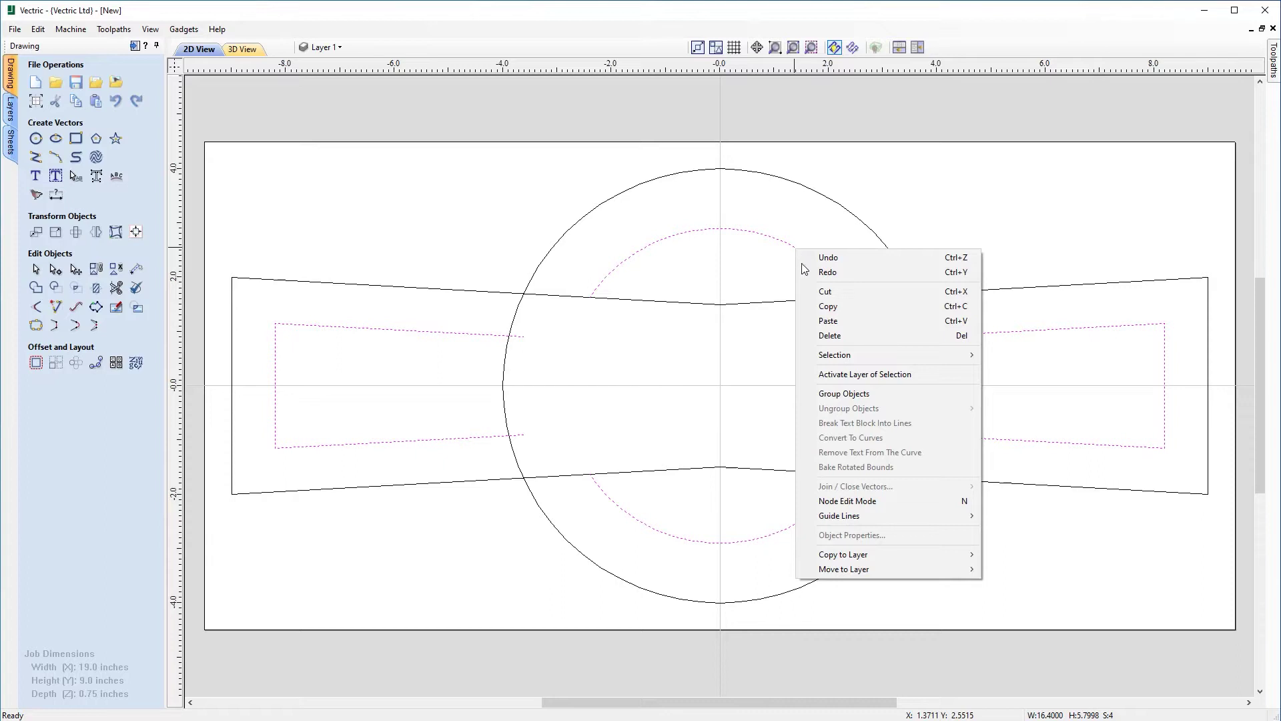
{"action": "mouse_move", "coordinate": [875, 569]}
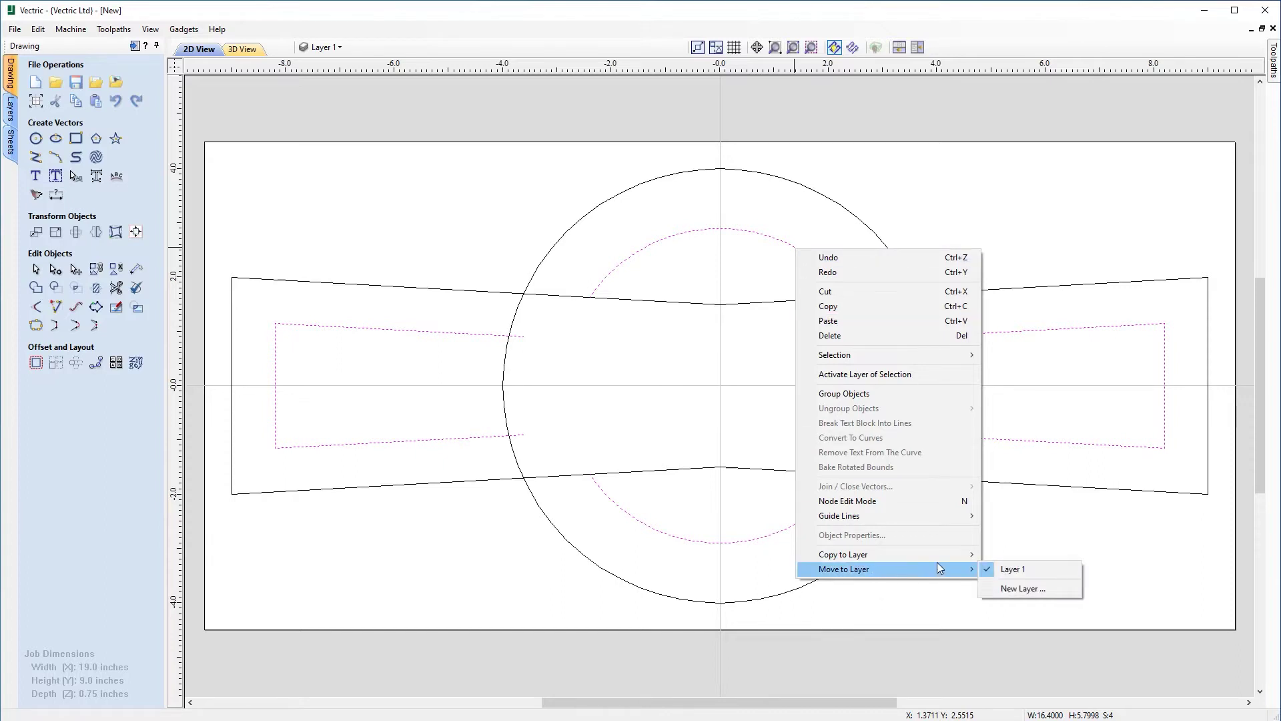
{"action": "left_click", "coordinate": [1018, 588]}
{"action": "type", "text": "Constr"}
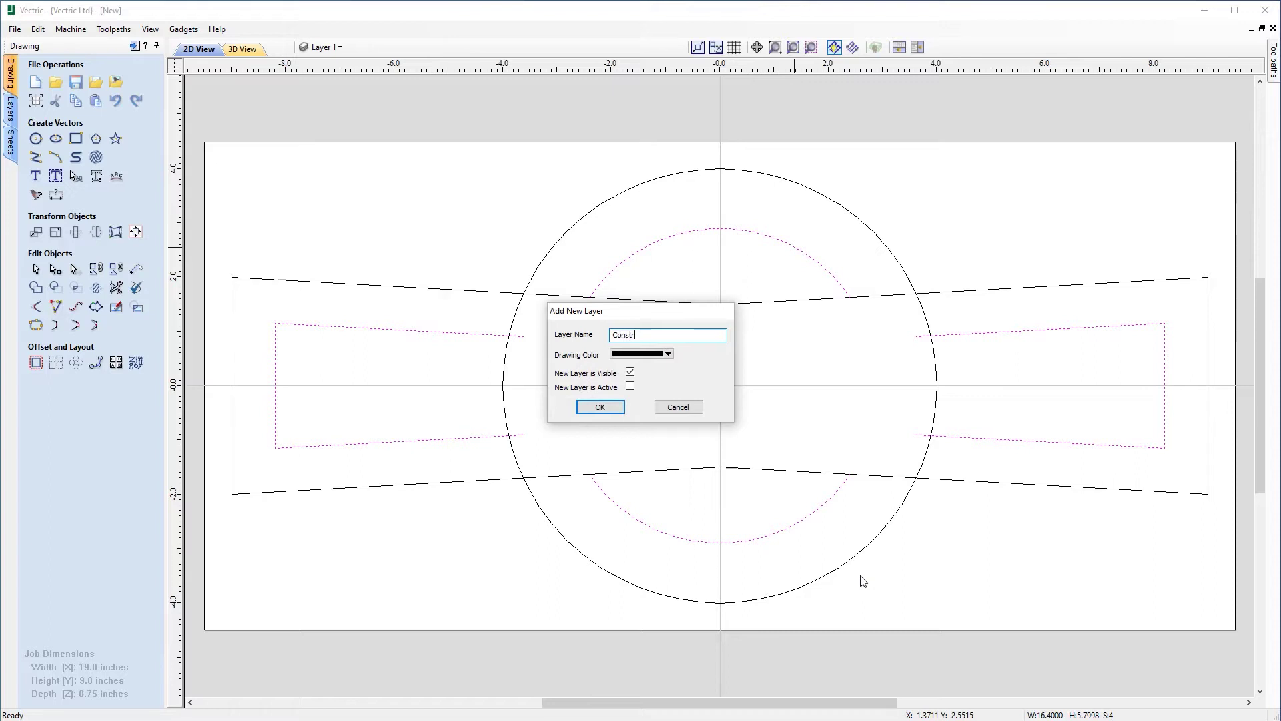
{"action": "type", "text": "uction"}
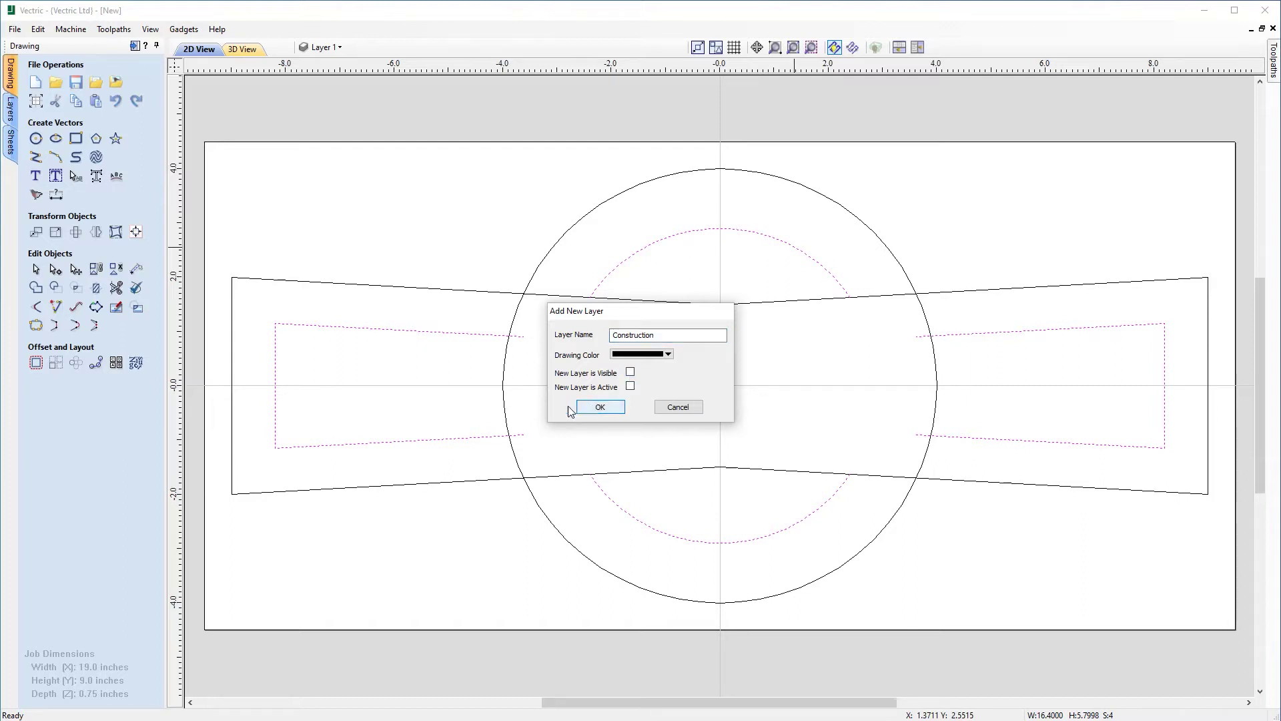
{"action": "left_click", "coordinate": [597, 407]}
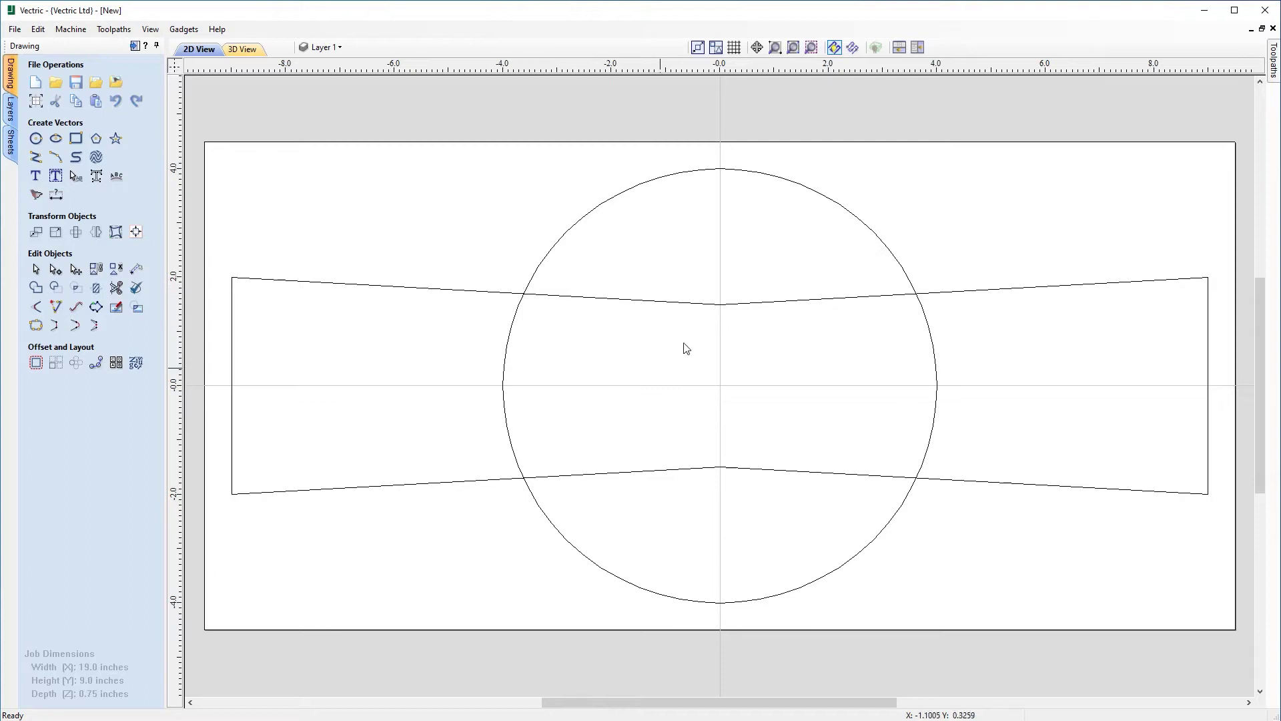
Weld the outer banner and the large circle into a single outline and deselect it
{"action": "left_click", "coordinate": [627, 300]}
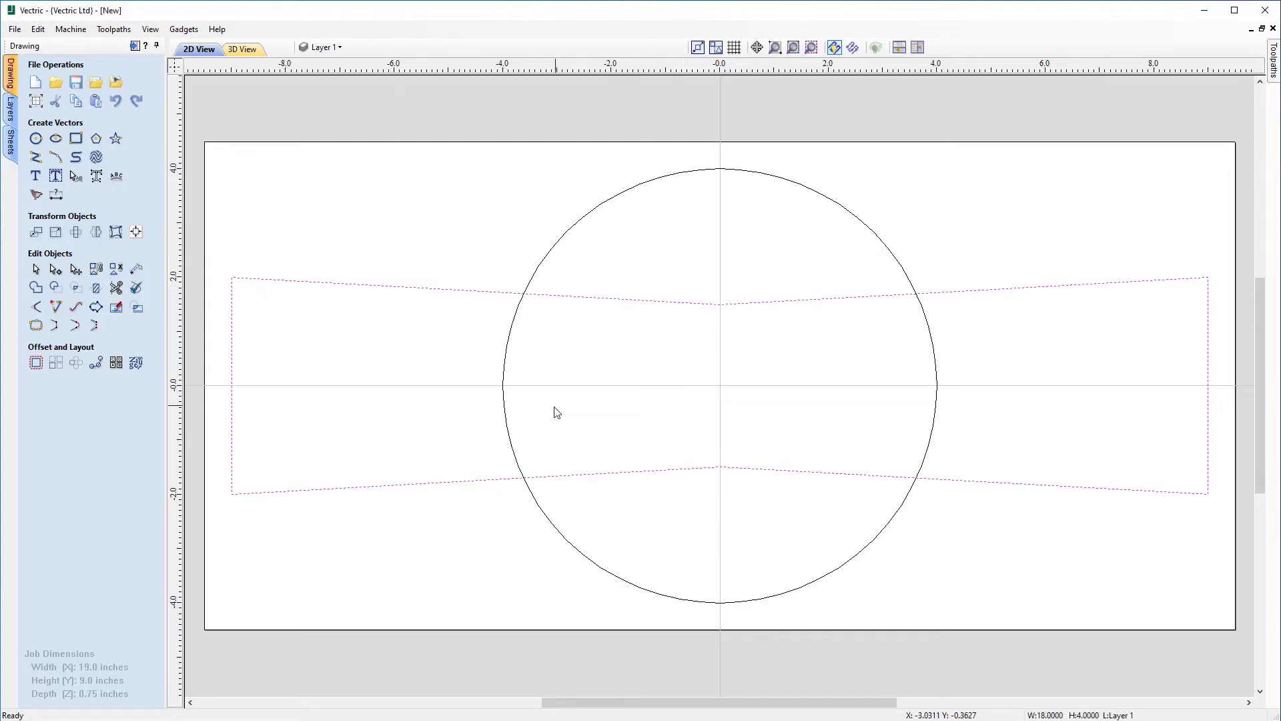
{"action": "left_click", "coordinate": [526, 290], "text": "shift"}
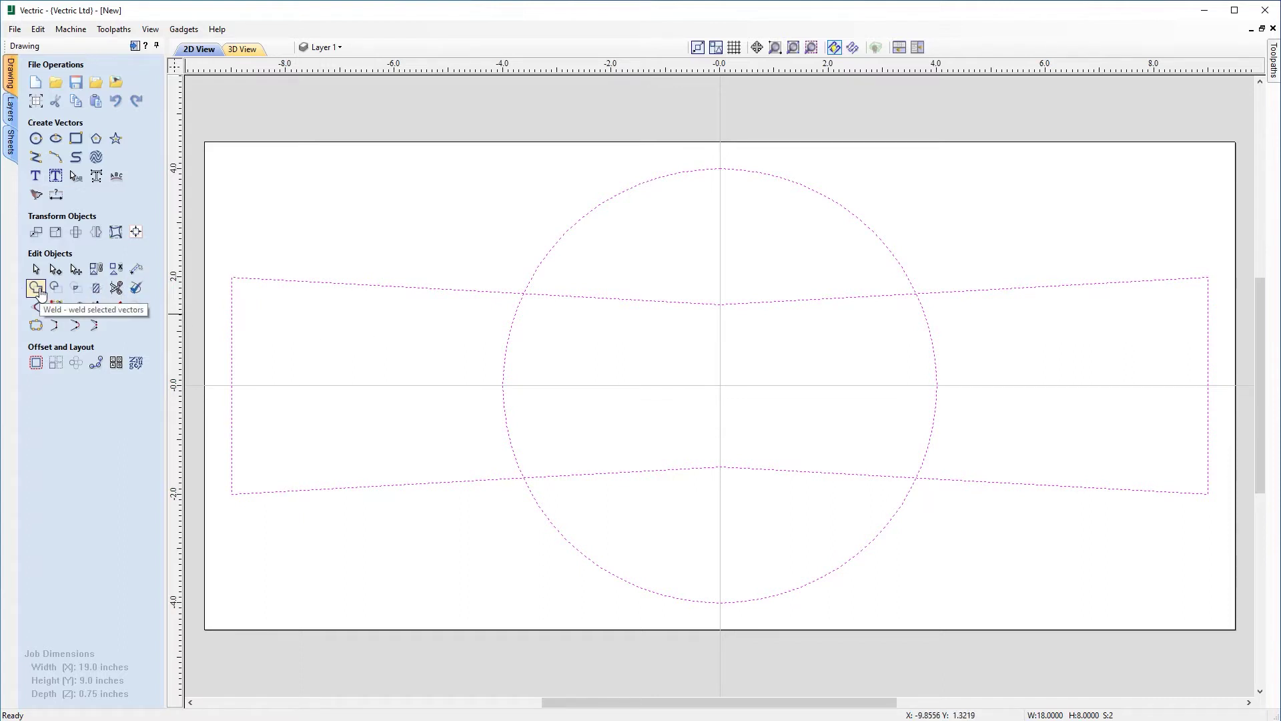
{"action": "left_click", "coordinate": [38, 291]}
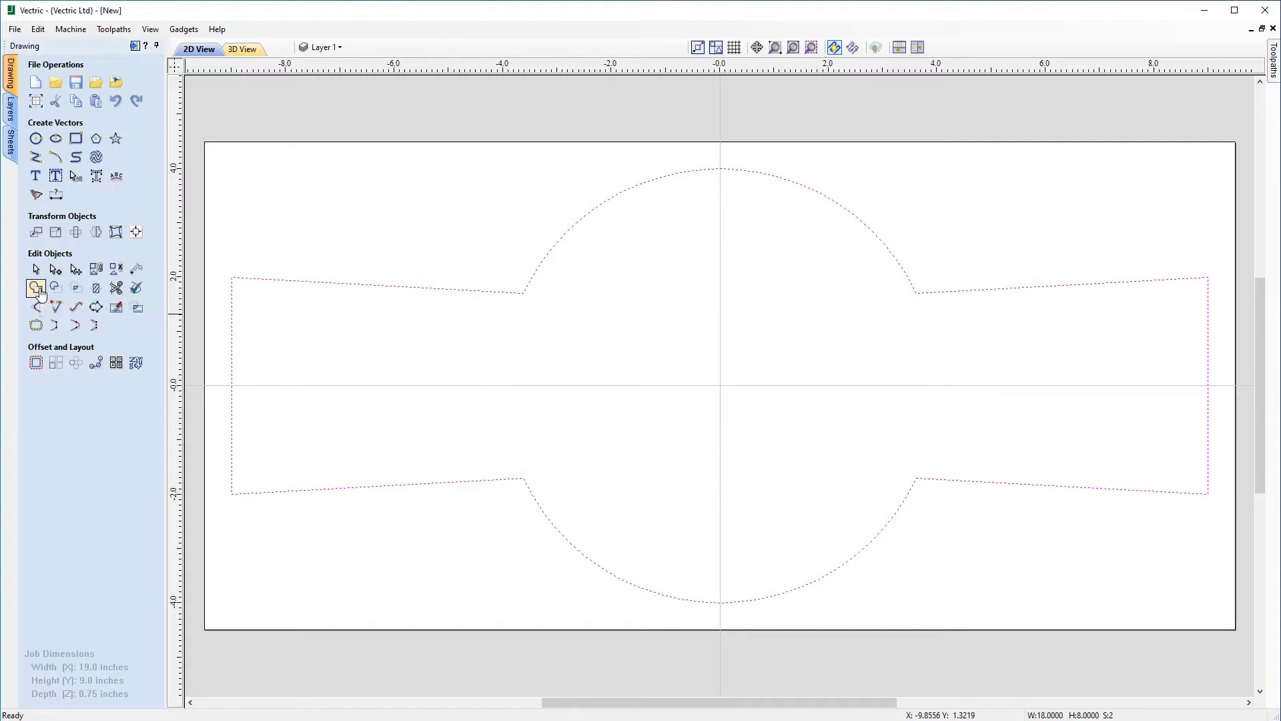
{"action": "left_click", "coordinate": [630, 387]}
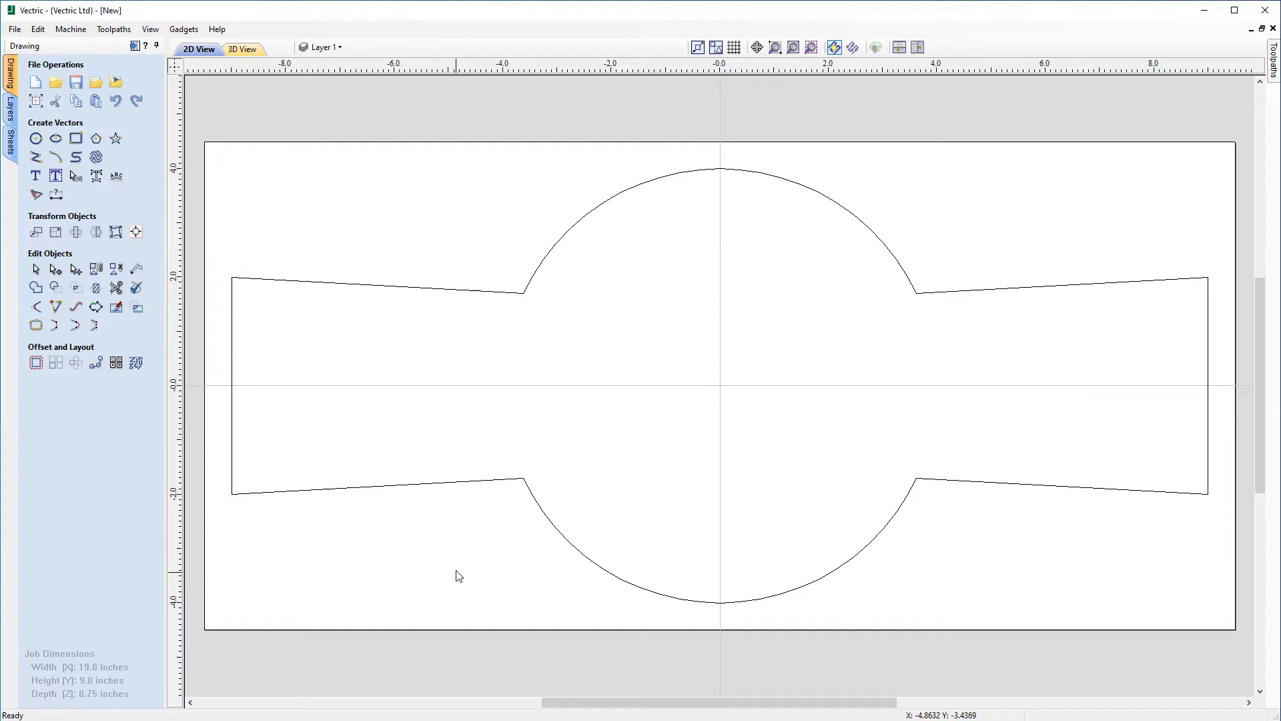
Rename Layer 1 as Outlines
{"action": "left_click", "coordinate": [342, 47]}
{"action": "double_click", "coordinate": [365, 70]}
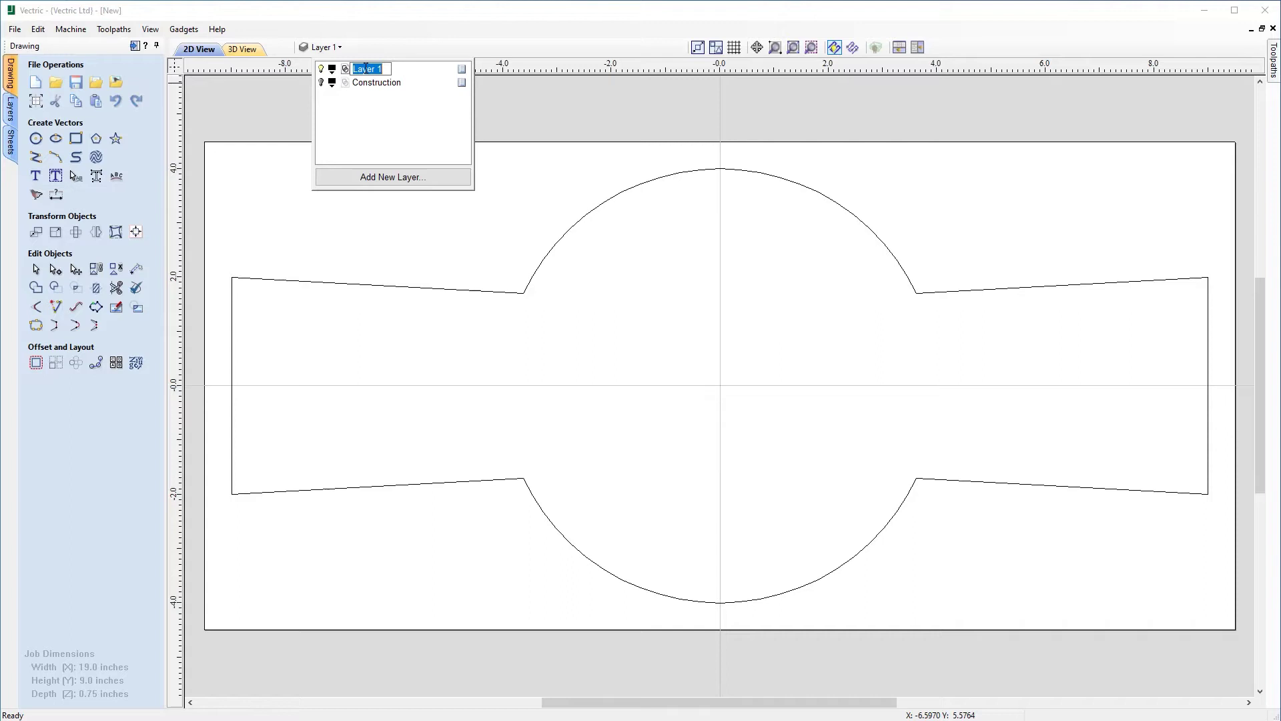
{"action": "type", "text": "Outline"}
{"action": "key", "text": "Return"}
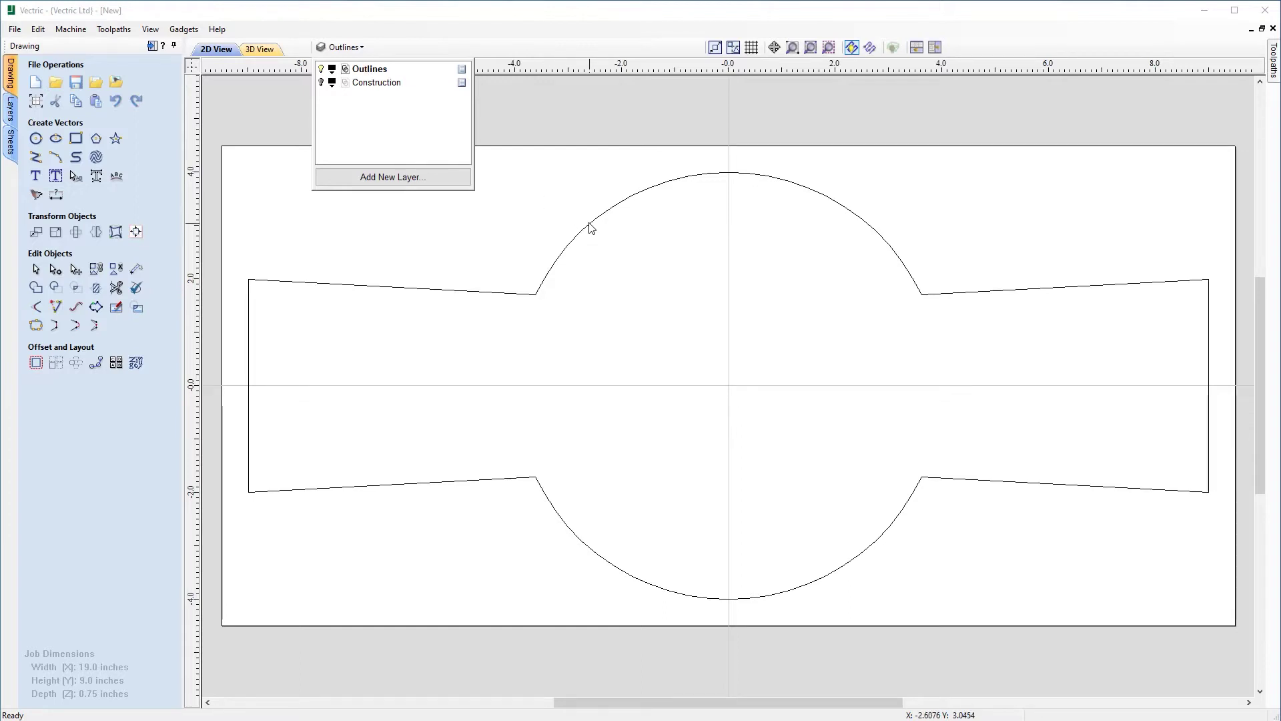
Compare the welded outline with the construction geometry by showing the Construction layer and hiding it again, leaving nothing selected
{"action": "key", "text": "ctrl+a"}
{"action": "left_click", "coordinate": [357, 48]}
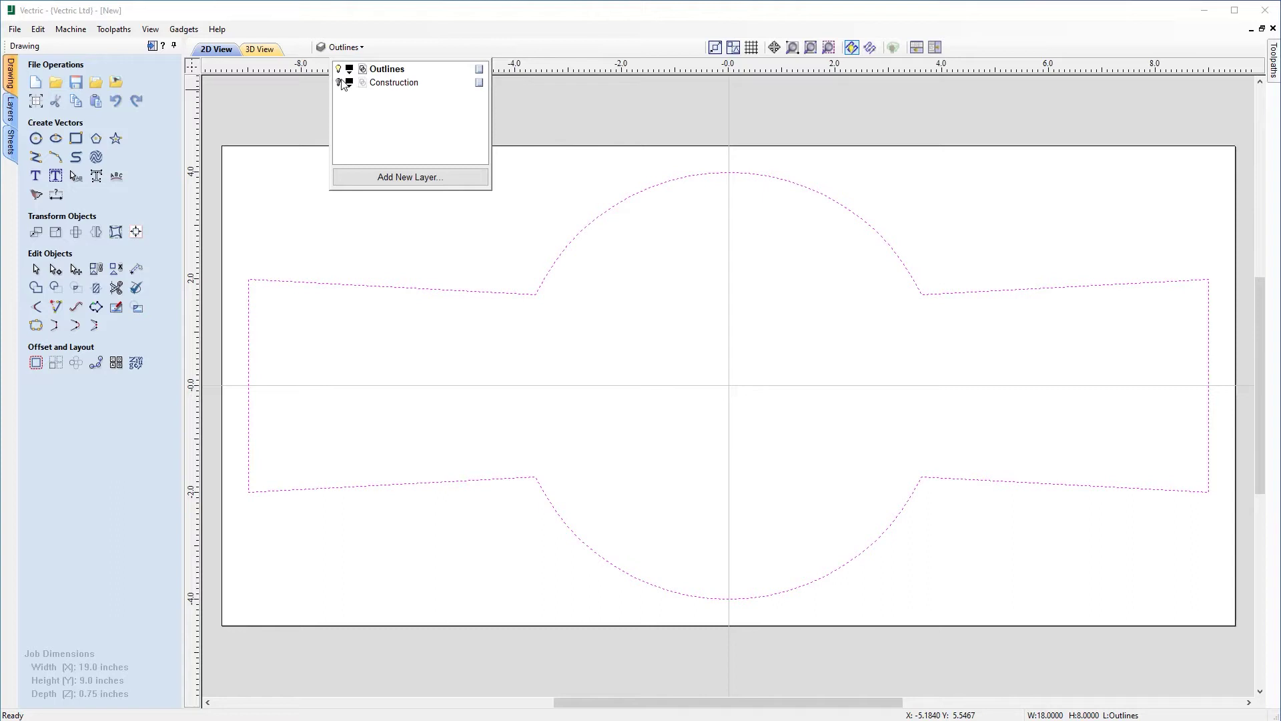
{"action": "left_click", "coordinate": [338, 82]}
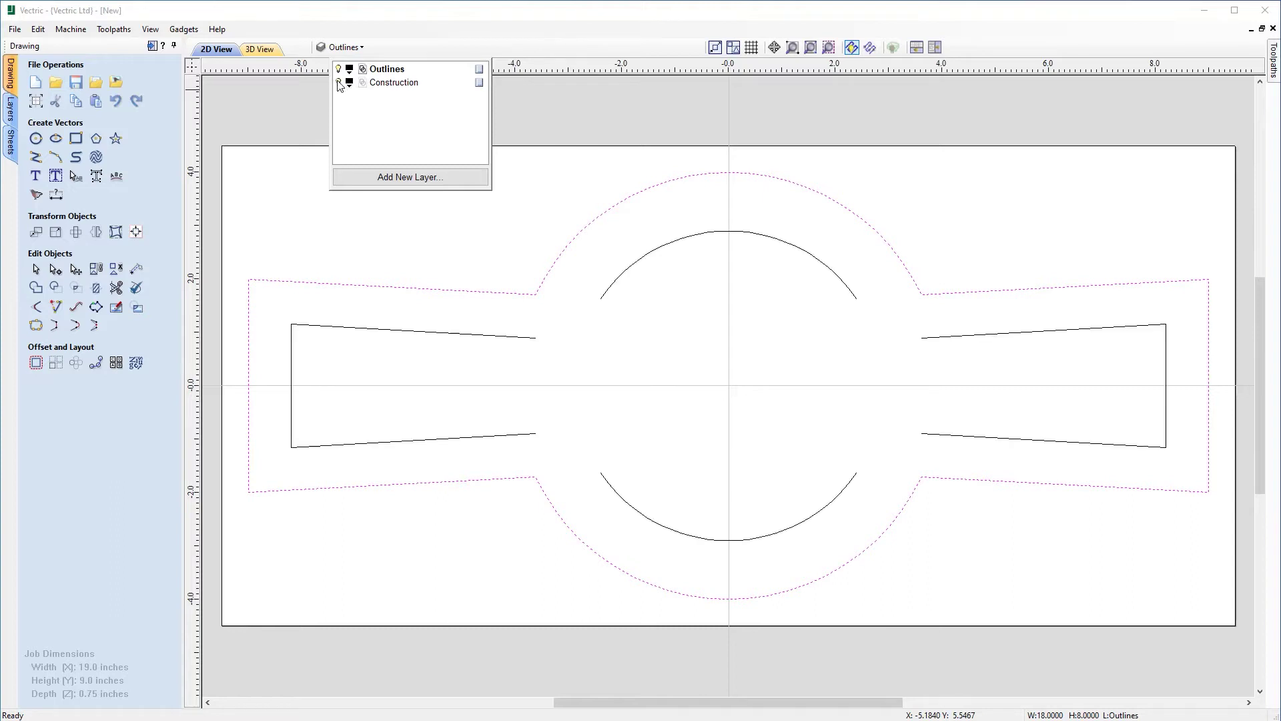
{"action": "left_click", "coordinate": [338, 82]}
{"action": "left_click", "coordinate": [624, 294]}
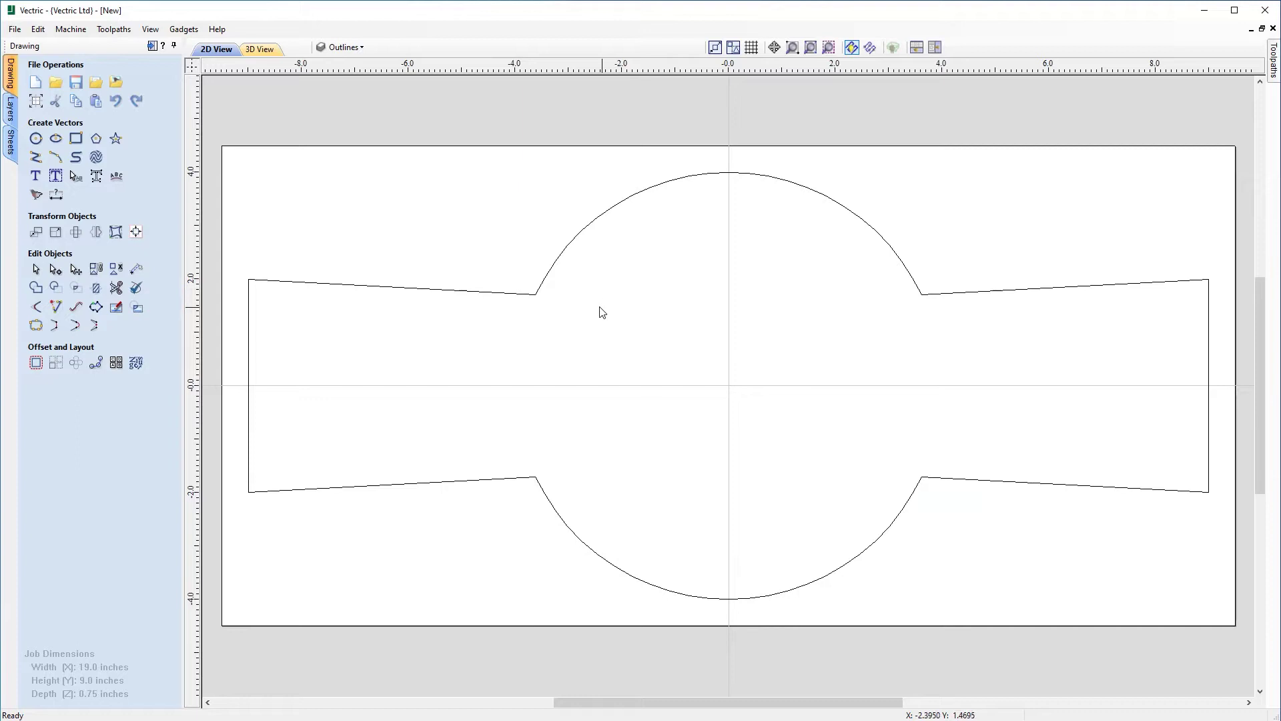
Offset the welded outline inwards by 0.2 inches with sharp corners, keeping the original and selecting the new vector
{"action": "left_click", "coordinate": [553, 289]}
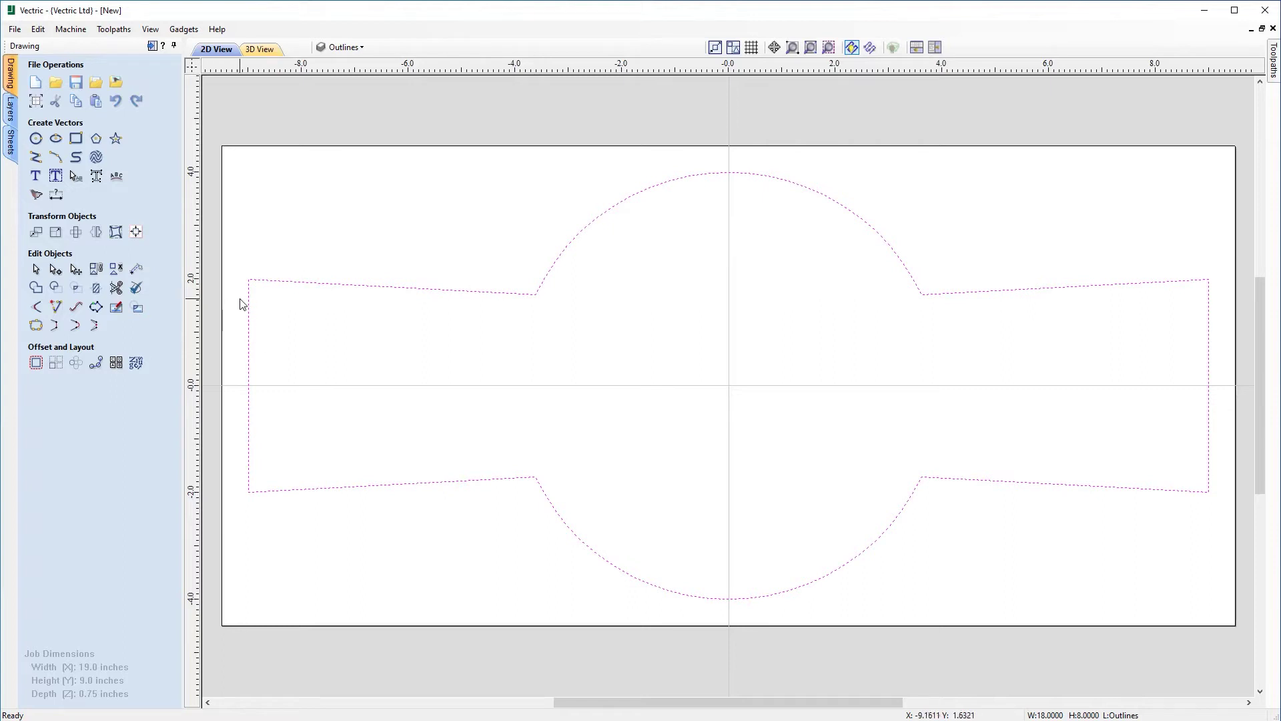
{"action": "left_click", "coordinate": [36, 363]}
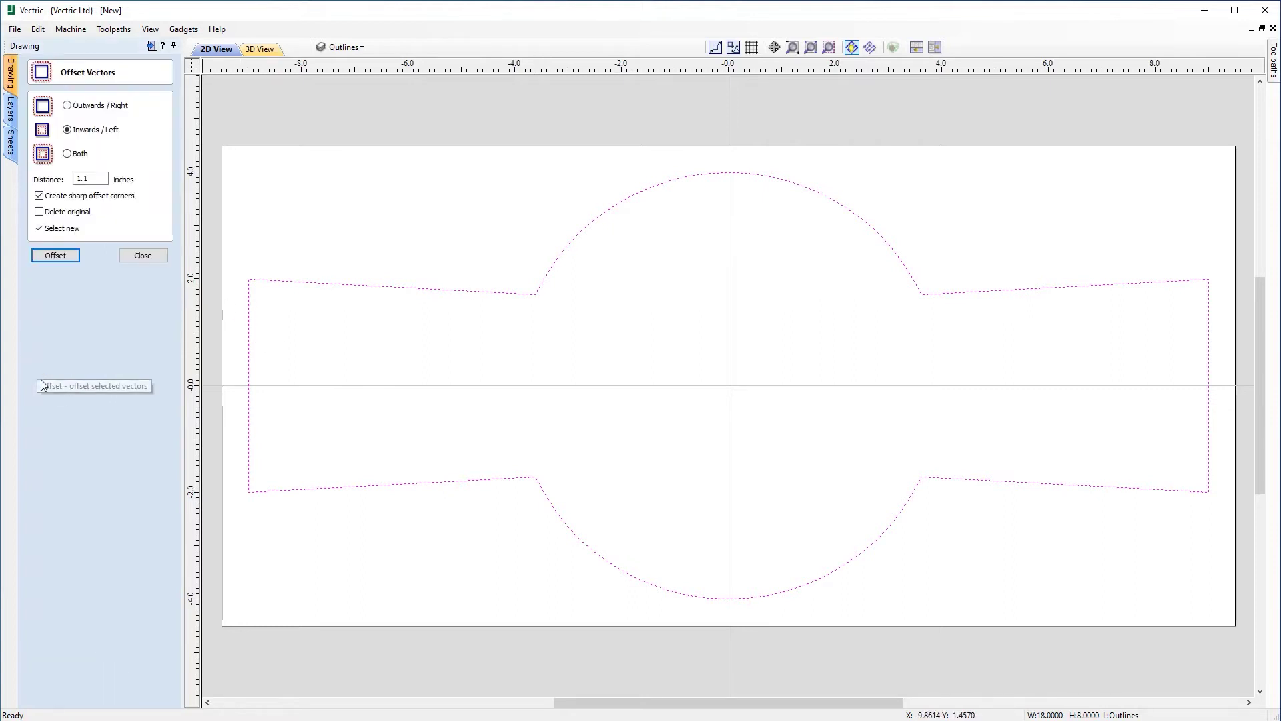
{"action": "left_click_drag", "start_coordinate": [99, 179], "coordinate": [63, 175]}
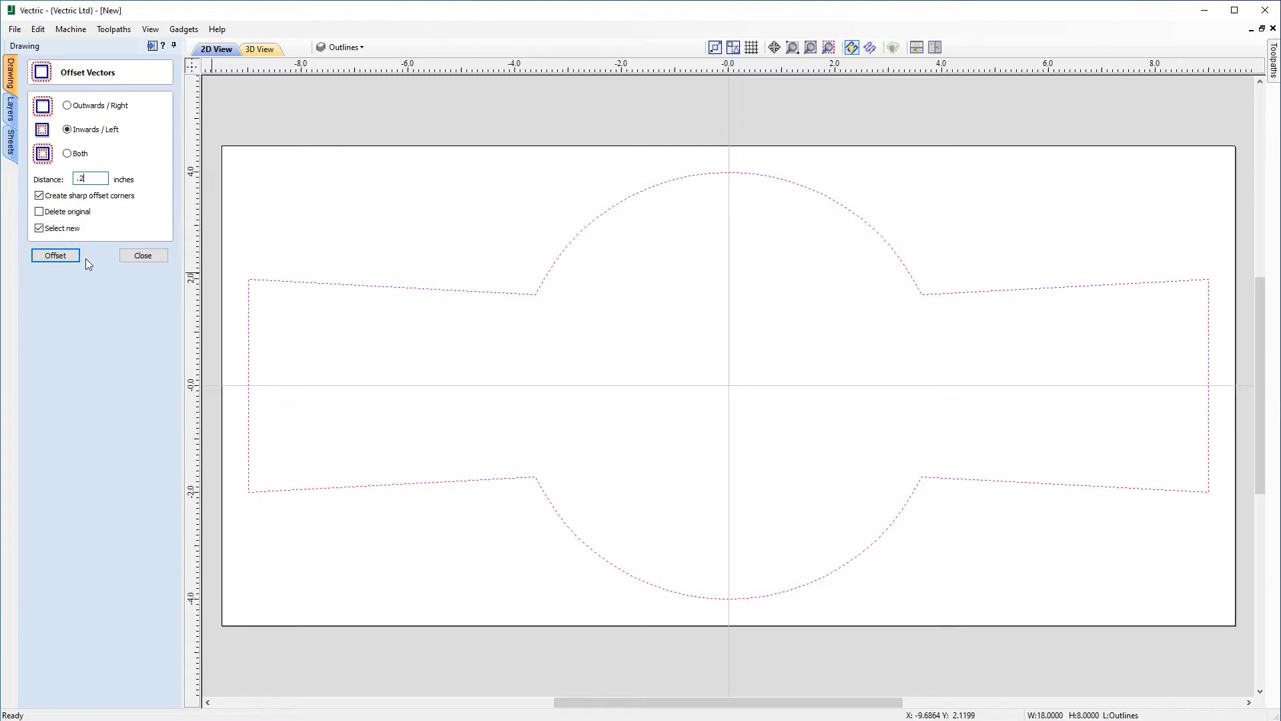
{"action": "left_click", "coordinate": [55, 255]}
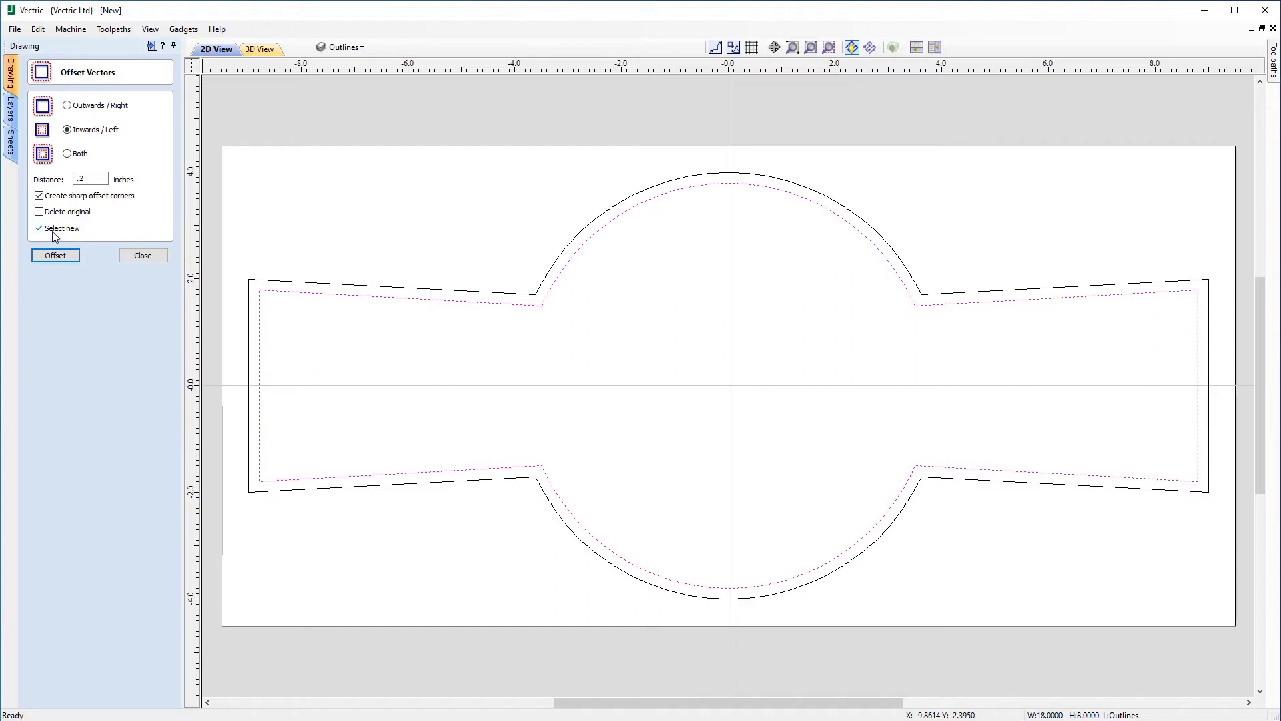
Offset the new inner outline inwards by another 0.1 inches, leaving the tool and clearing the selection
{"action": "double_click", "coordinate": [93, 179]}
{"action": "type", "text": ".1"}
{"action": "left_click", "coordinate": [70, 254]}
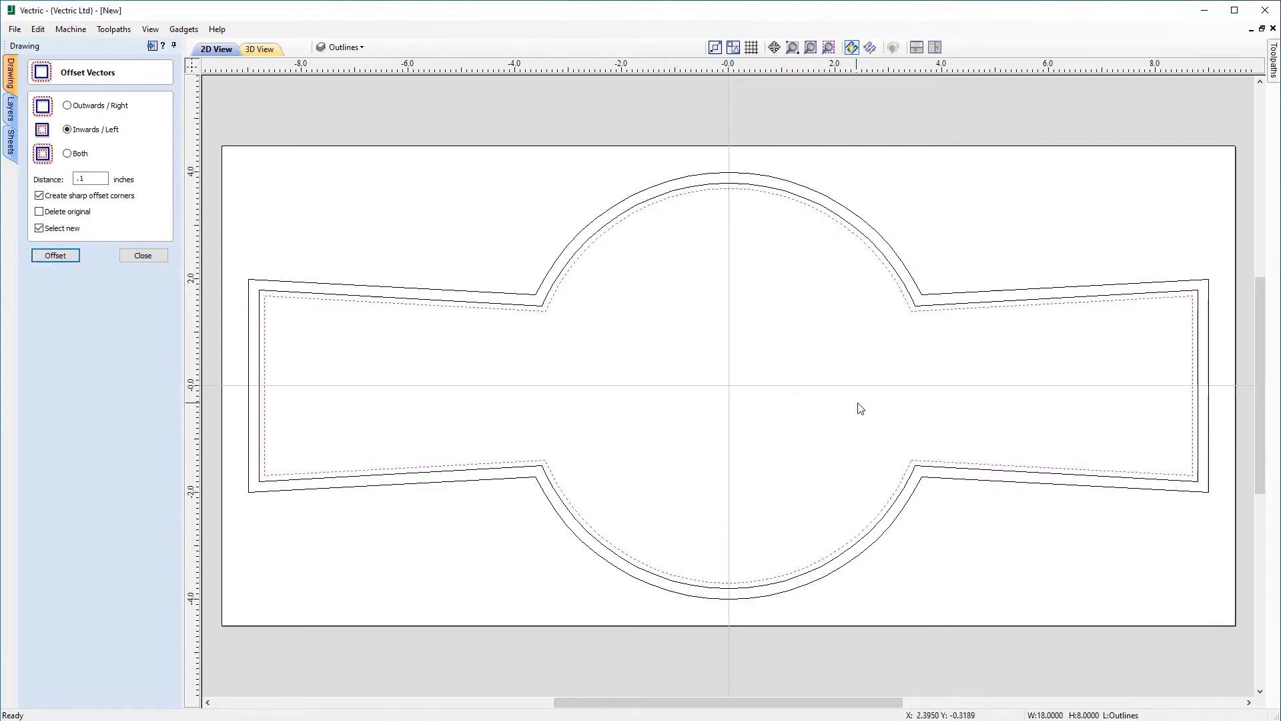
{"action": "left_click", "coordinate": [161, 255]}
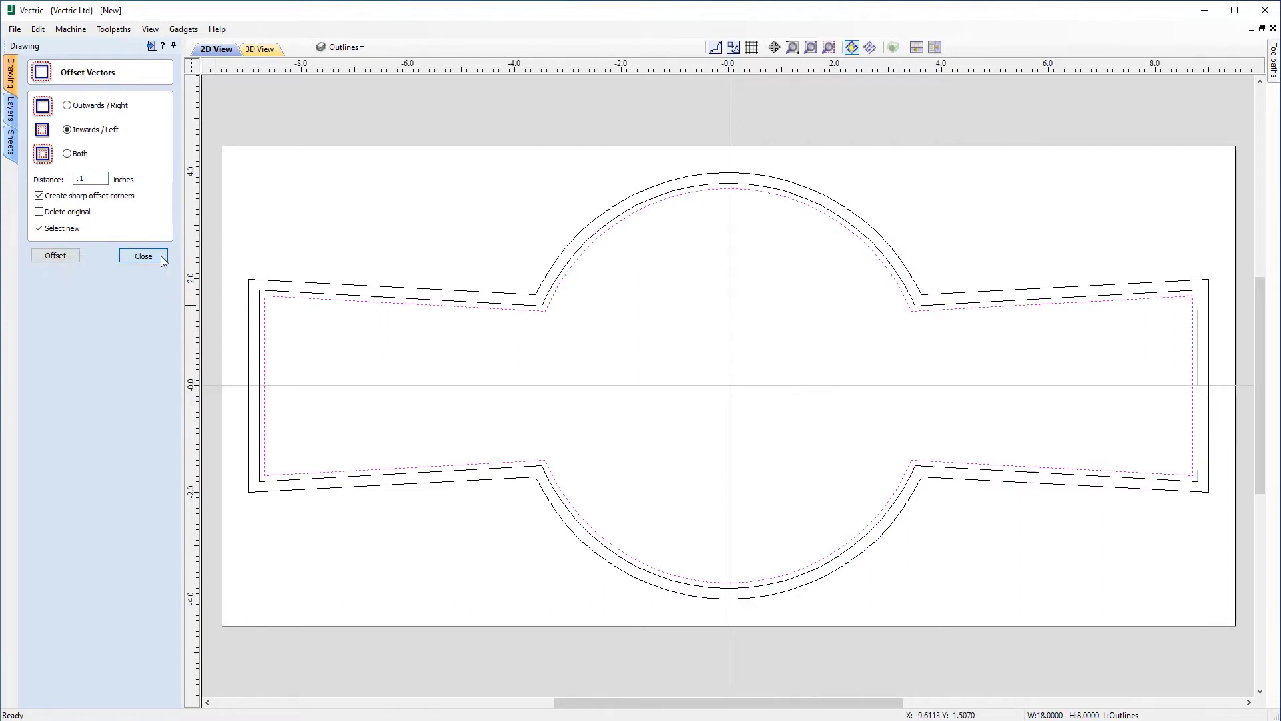
{"action": "left_click", "coordinate": [704, 406]}
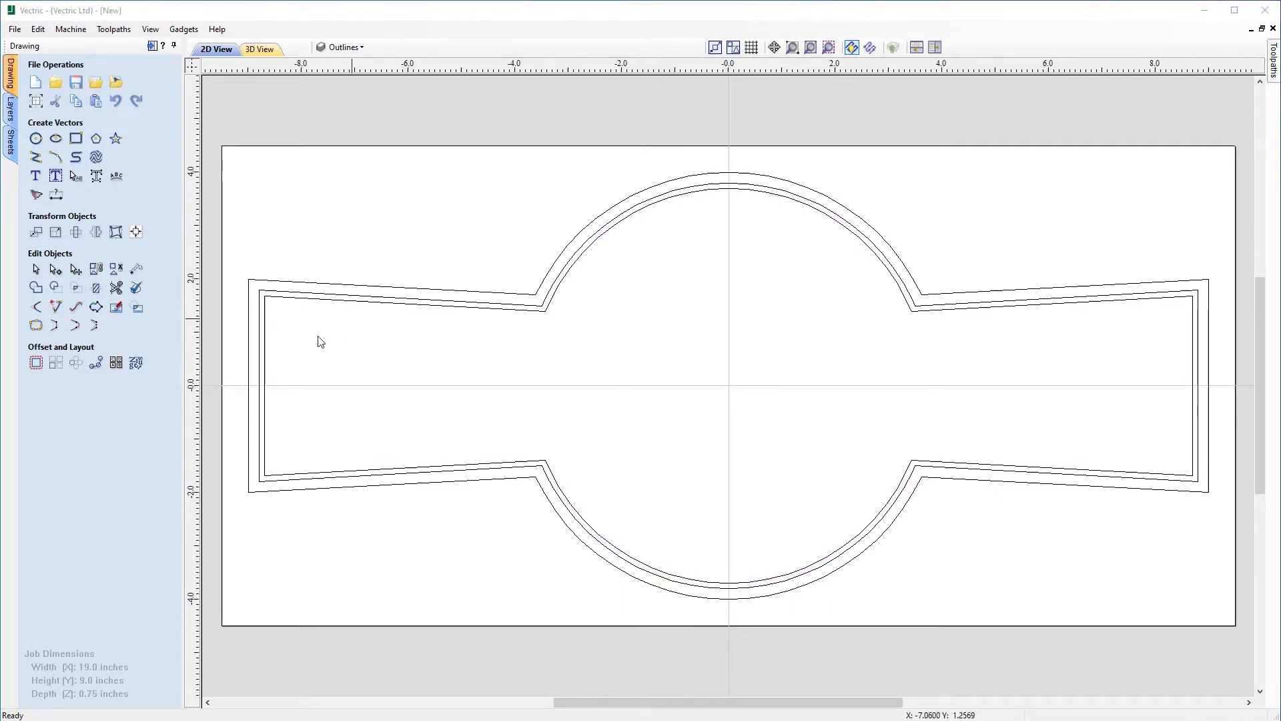
Add a new layer named Text, hide the Outlines layer and show the Construction layer
{"action": "left_click", "coordinate": [344, 47]}
{"action": "left_click", "coordinate": [403, 177]}
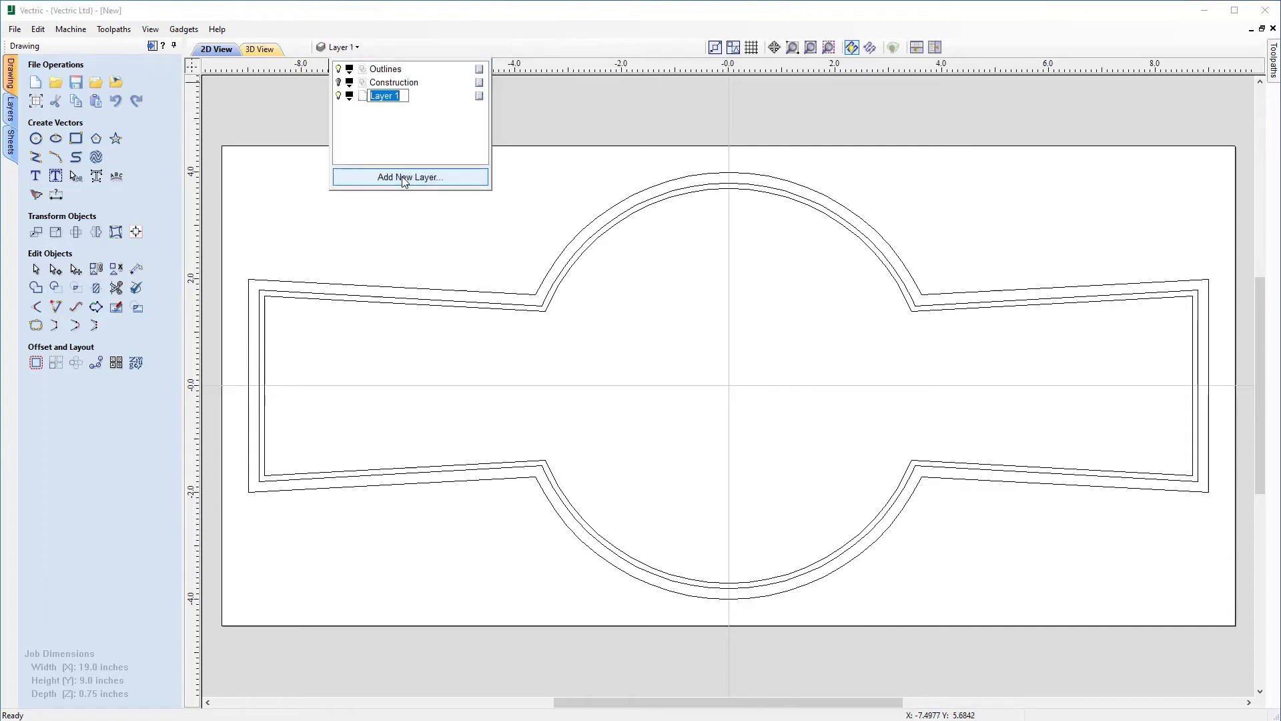
{"action": "type", "text": "Text"}
{"action": "key", "text": "Return"}
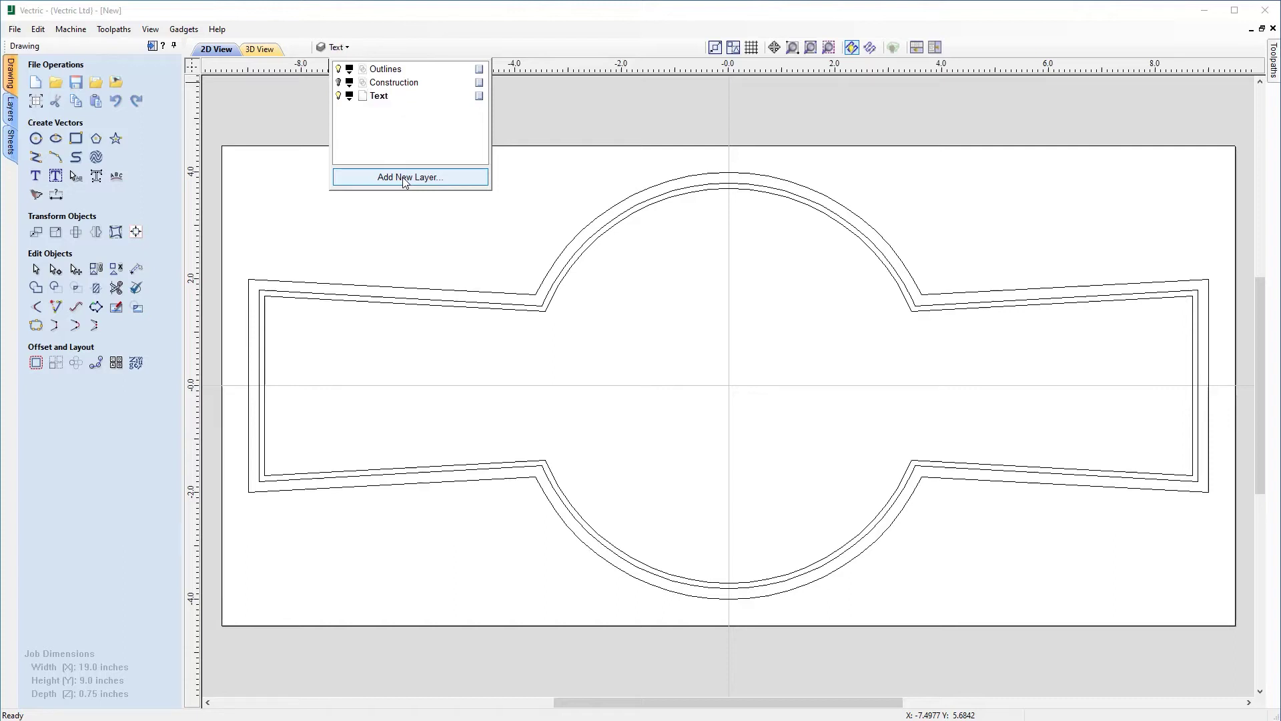
{"action": "left_click", "coordinate": [338, 69]}
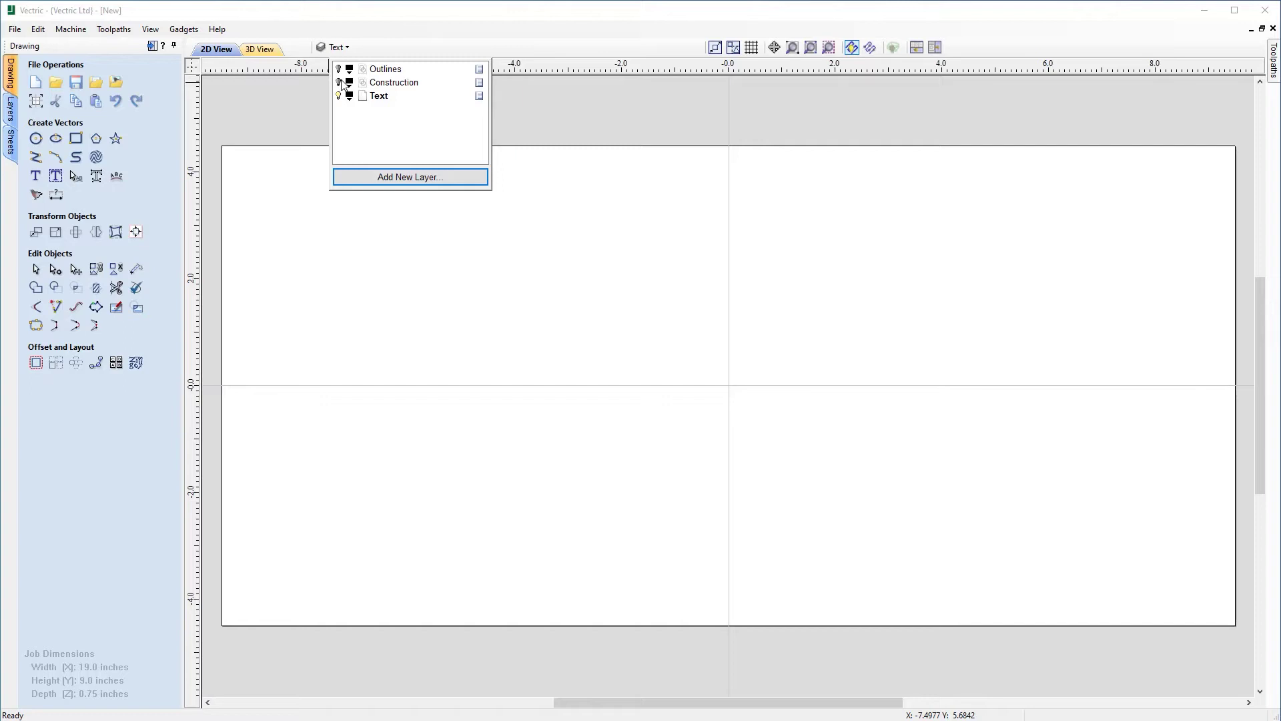
{"action": "left_click", "coordinate": [339, 83]}
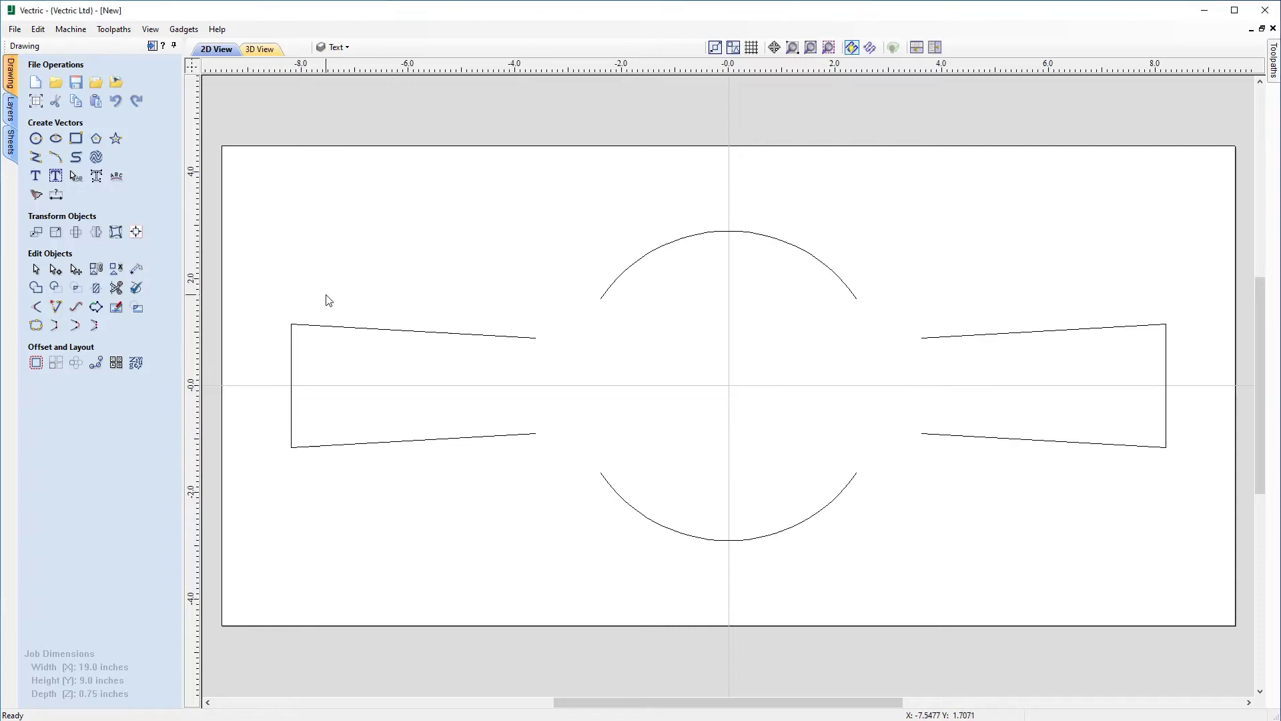
Draw a five-pointed star centred at X 0, Y 0 with an outer radius of 0.5 inches
{"action": "left_click", "coordinate": [116, 139]}
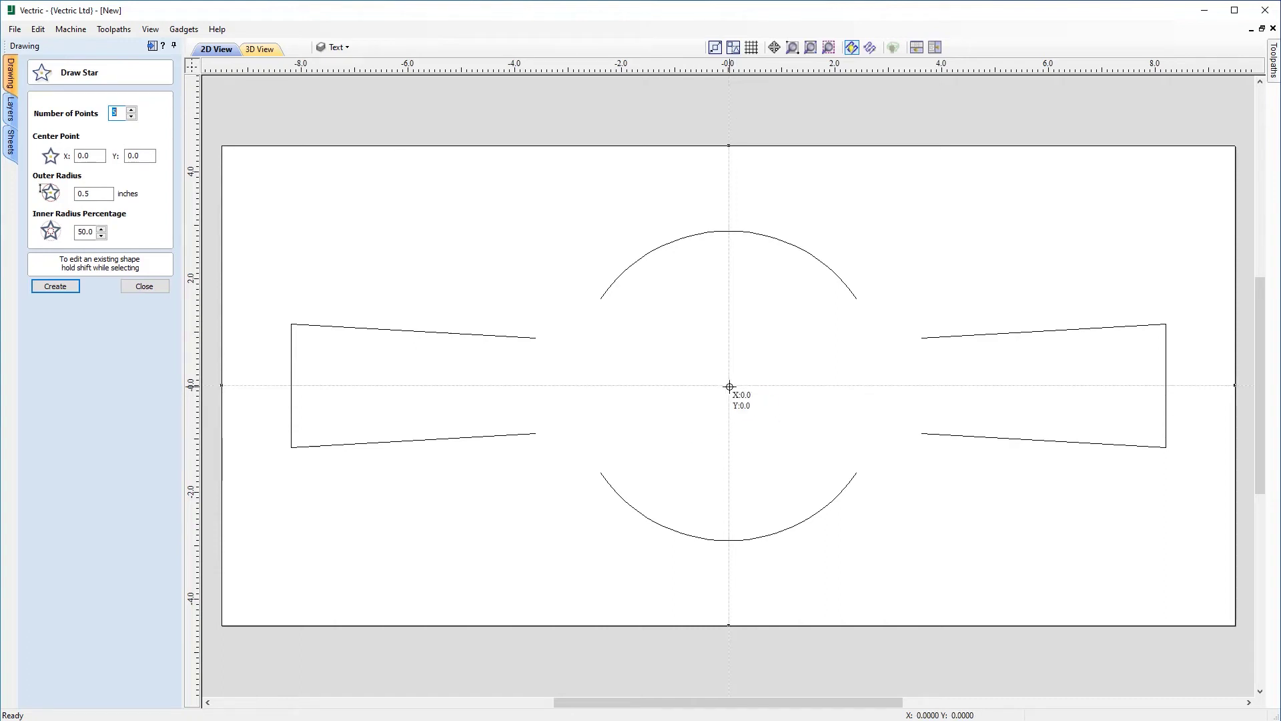
{"action": "left_click_drag", "start_coordinate": [730, 387], "coordinate": [704, 338]}
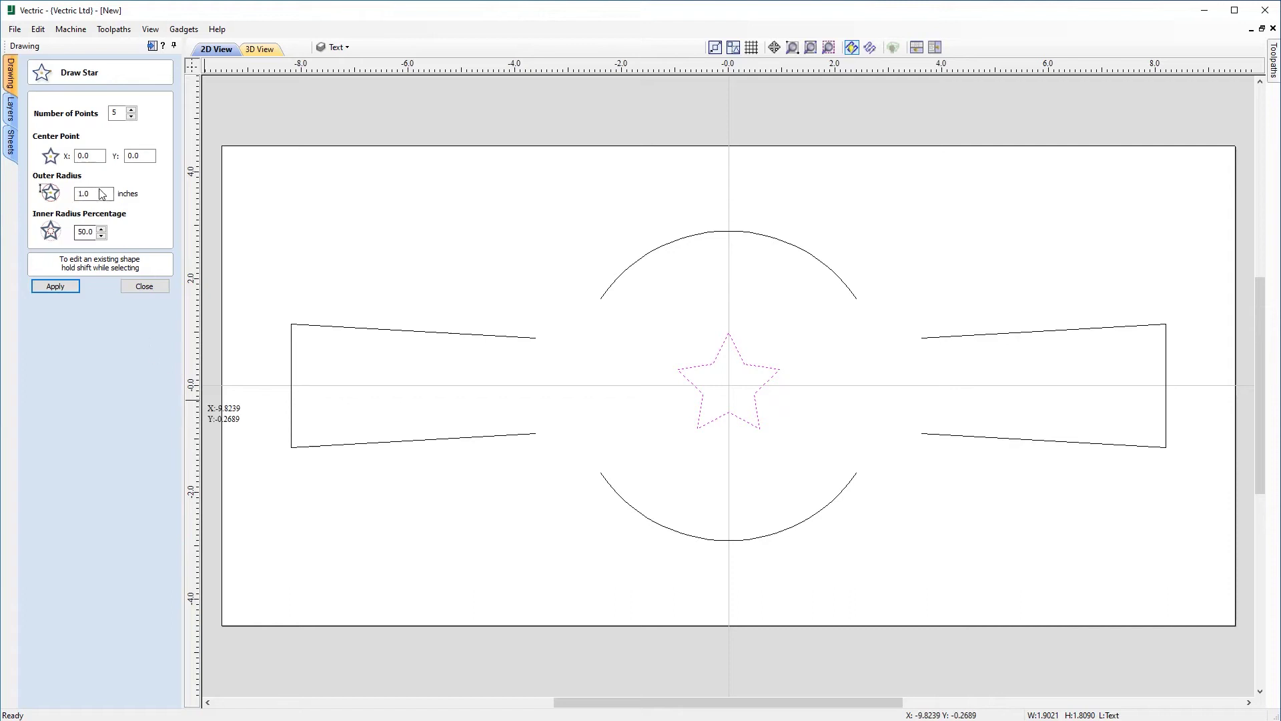
{"action": "left_click_drag", "start_coordinate": [97, 194], "coordinate": [61, 195]}
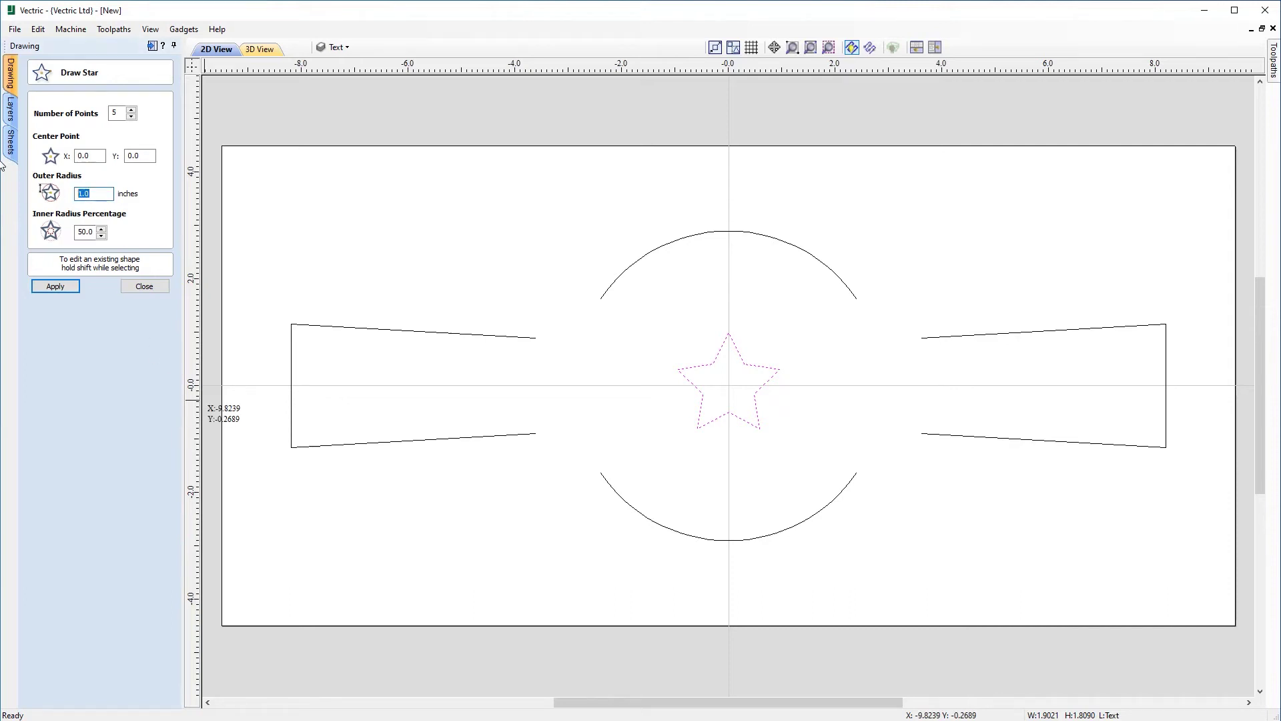
{"action": "type", "text": "0.5"}
{"action": "left_click", "coordinate": [64, 286]}
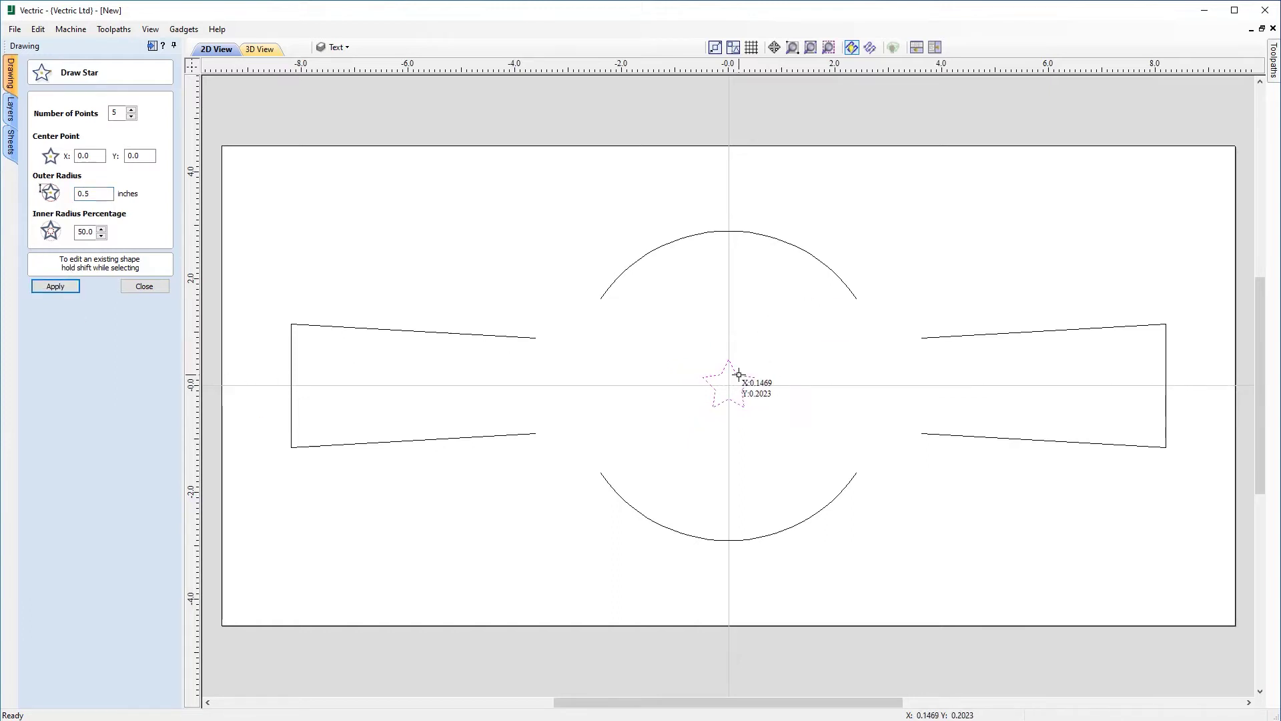
Set the star's inner radius percentage to 38.2 and leave the star tool
{"action": "scroll", "coordinate": [738, 374], "scroll_direction": "up", "scroll_amount": 5}
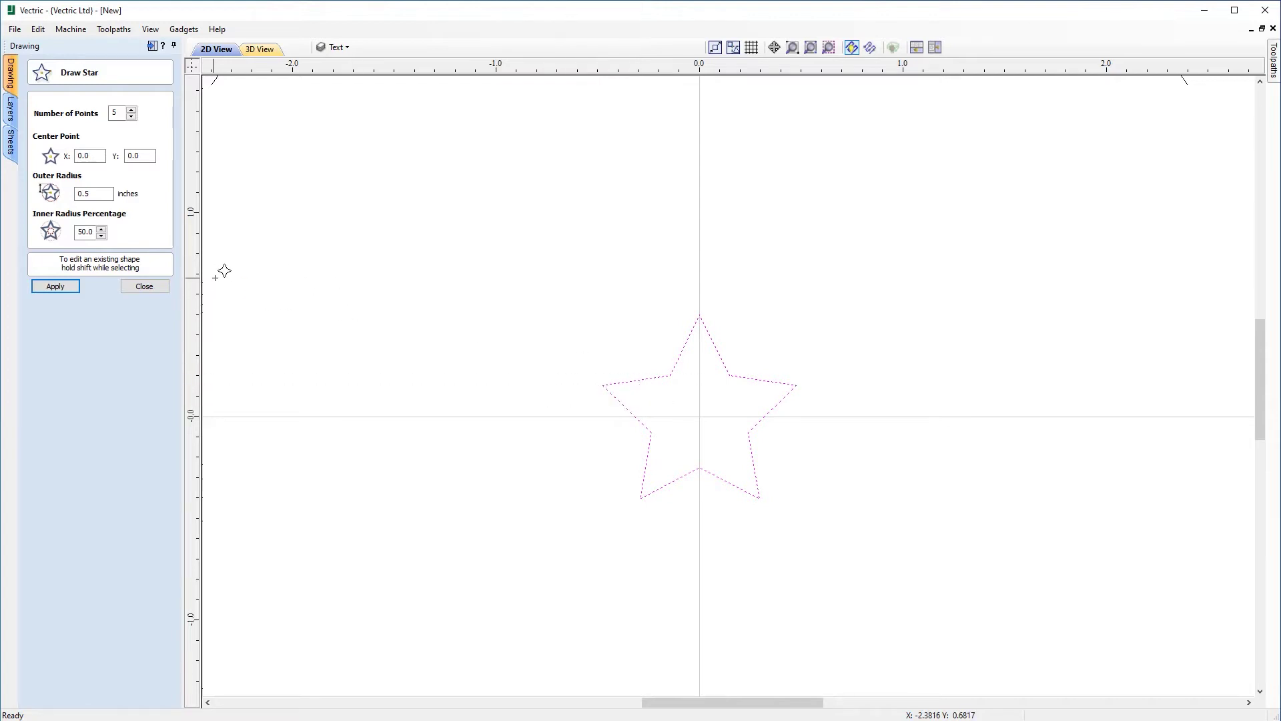
{"action": "double_click", "coordinate": [93, 233]}
{"action": "left_click", "coordinate": [56, 287]}
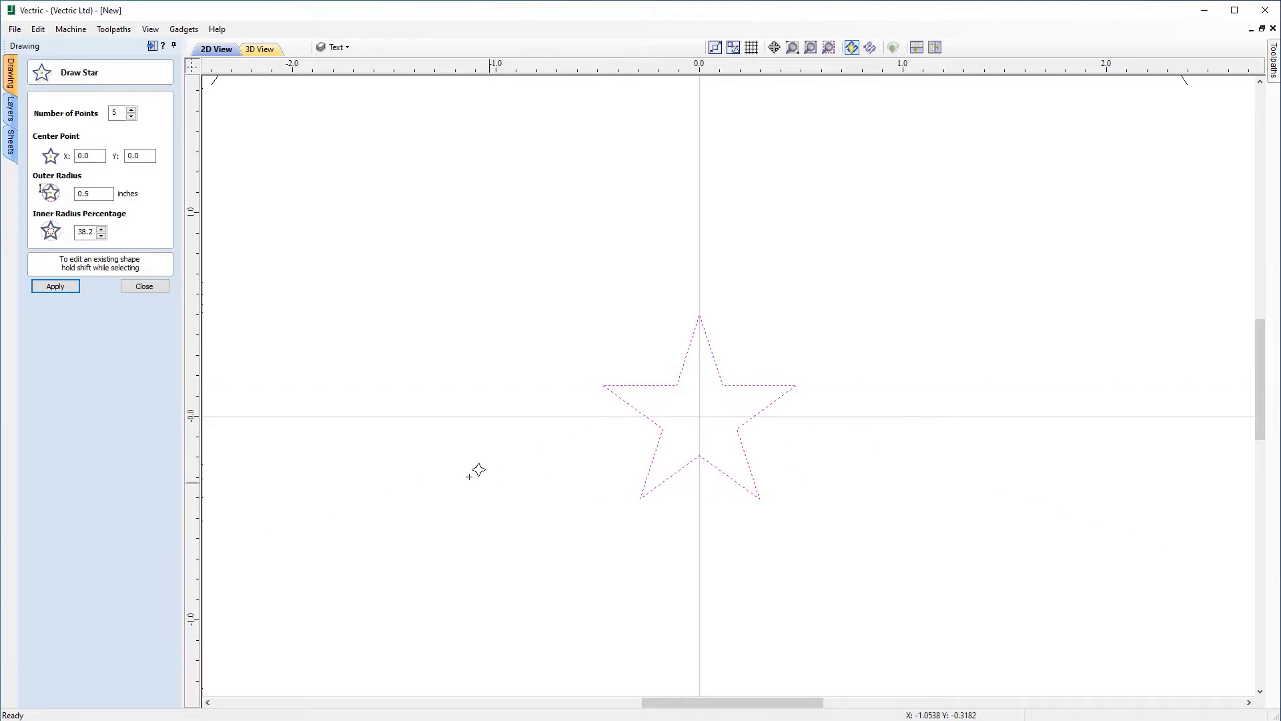
{"action": "left_click", "coordinate": [144, 286]}
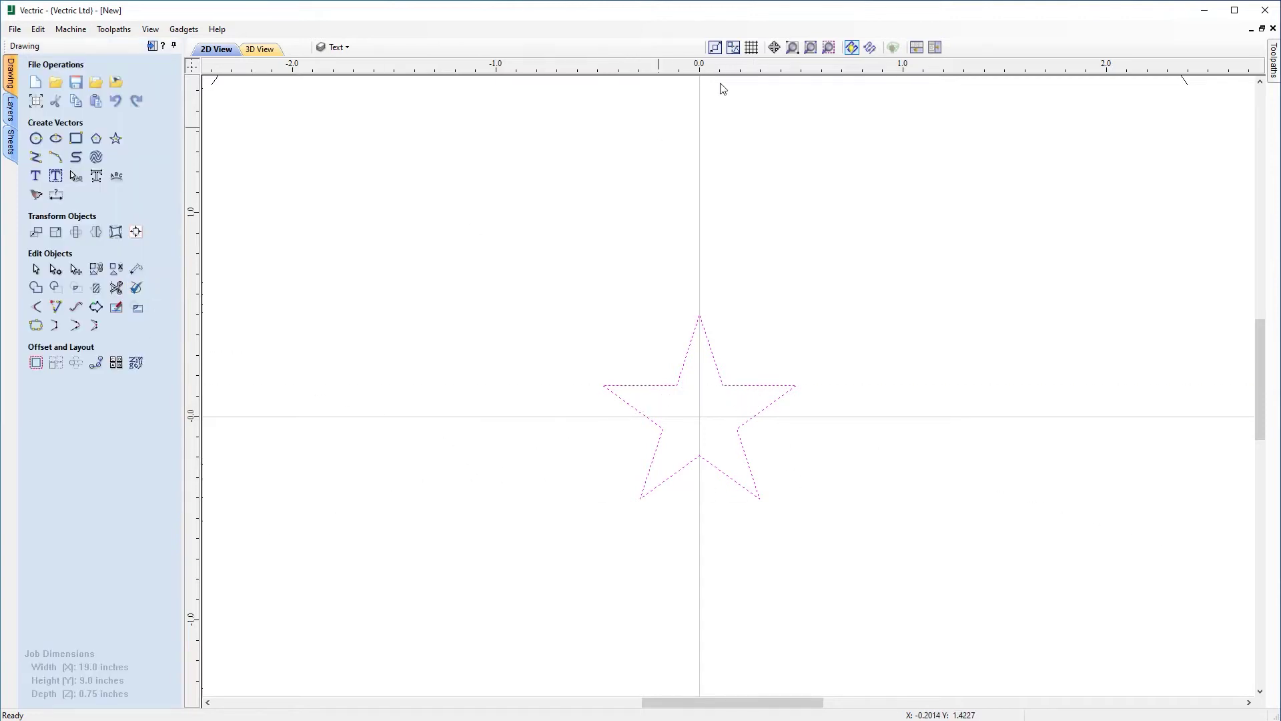
Create 5 copies of the star along the upper construction arc, aligned to the curve, on a new layer, with the direction reversed
{"action": "left_click", "coordinate": [811, 47]}
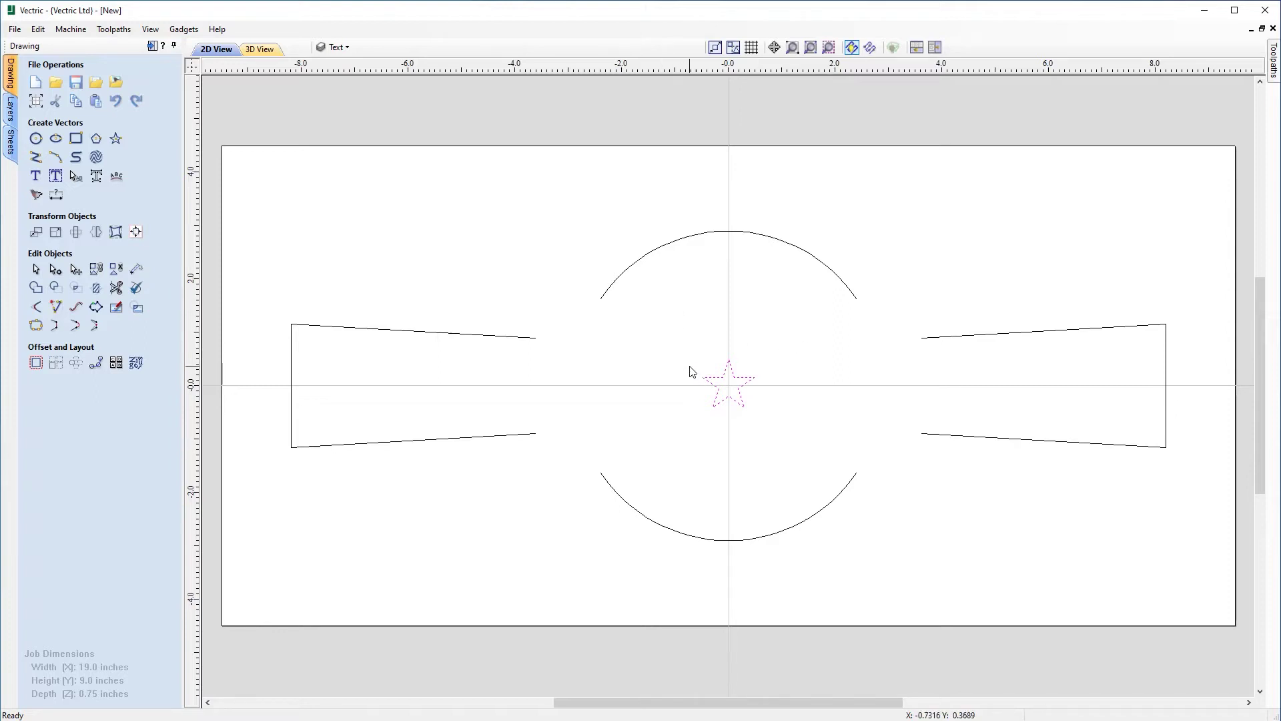
{"action": "left_click", "coordinate": [619, 279], "text": "shift"}
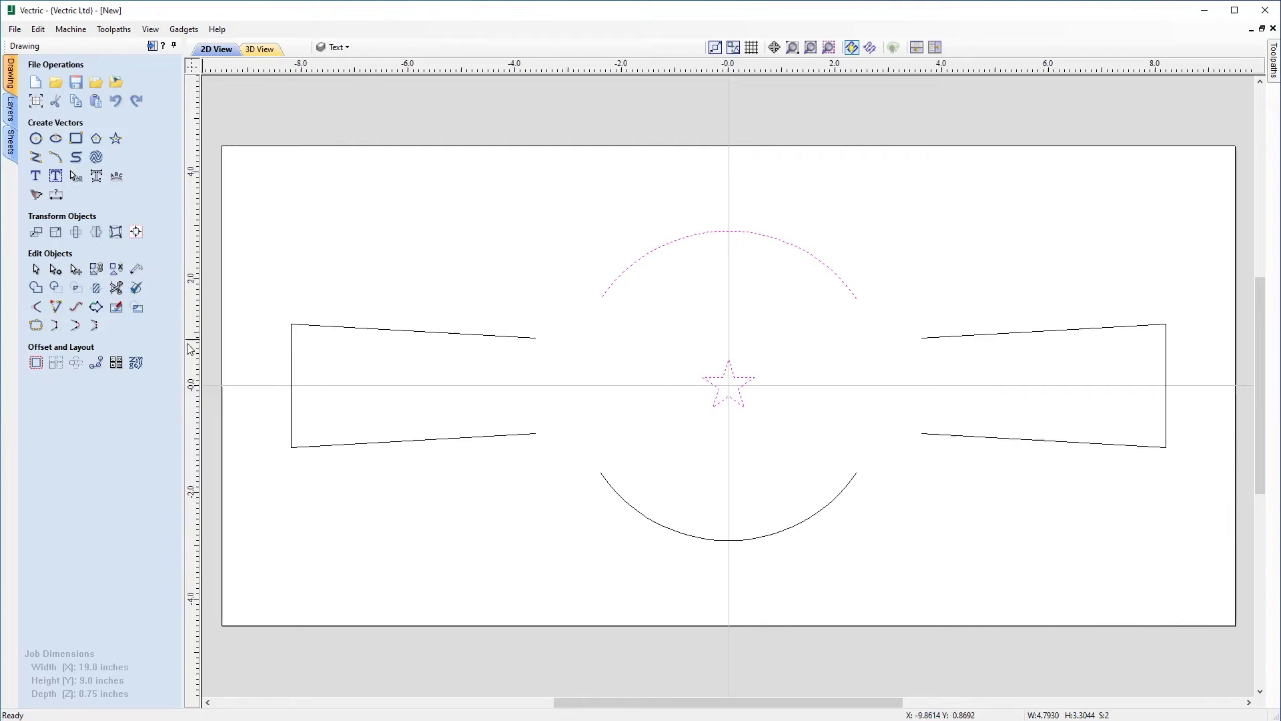
{"action": "left_click", "coordinate": [97, 364]}
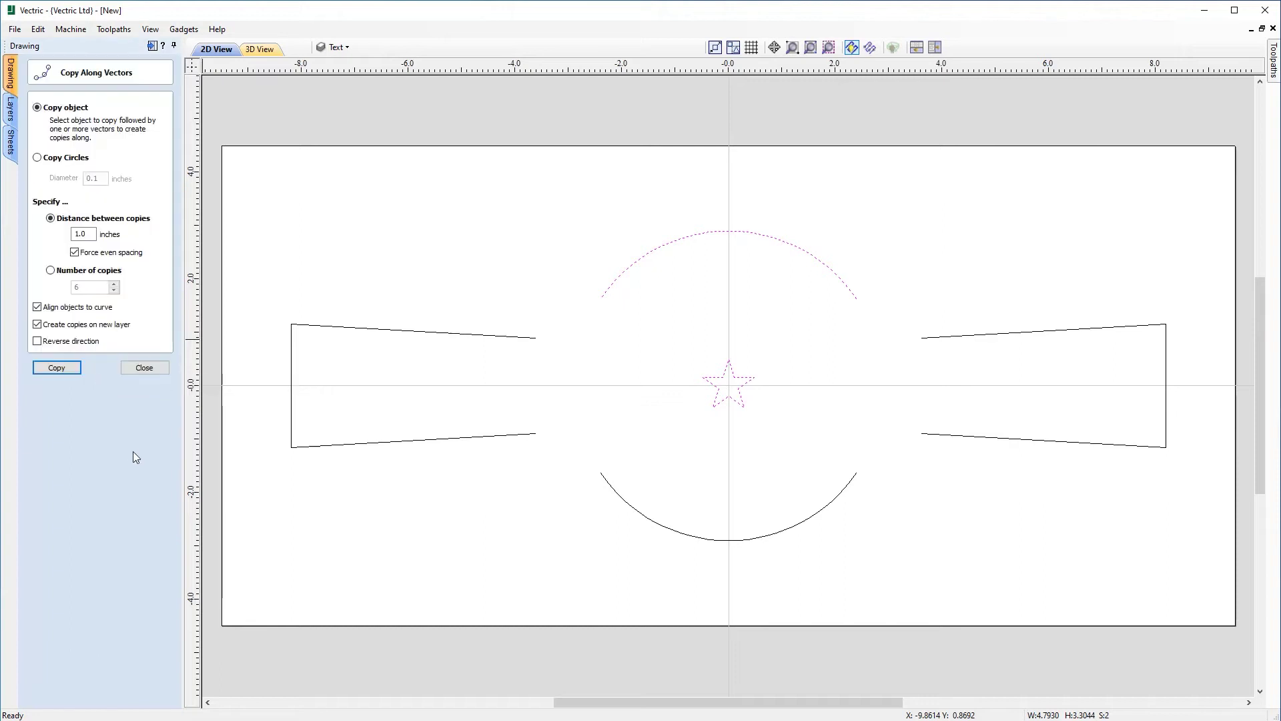
{"action": "left_click", "coordinate": [65, 275]}
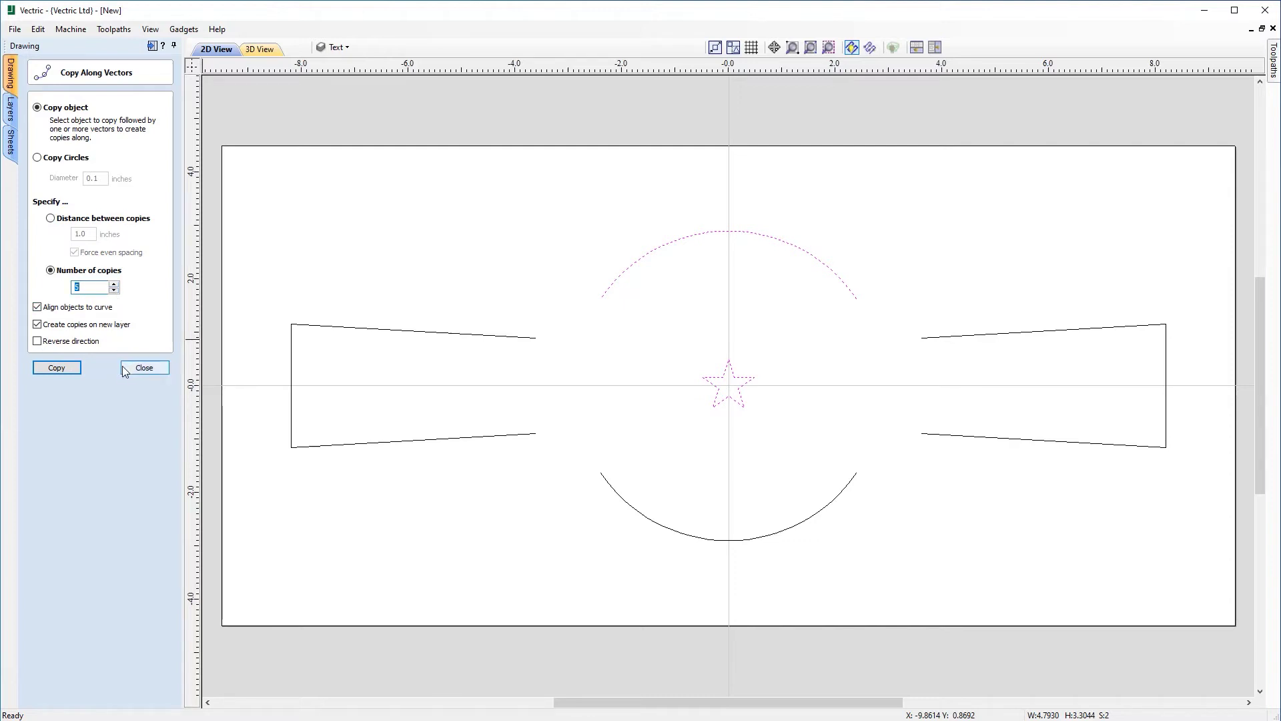
{"action": "left_click", "coordinate": [72, 371]}
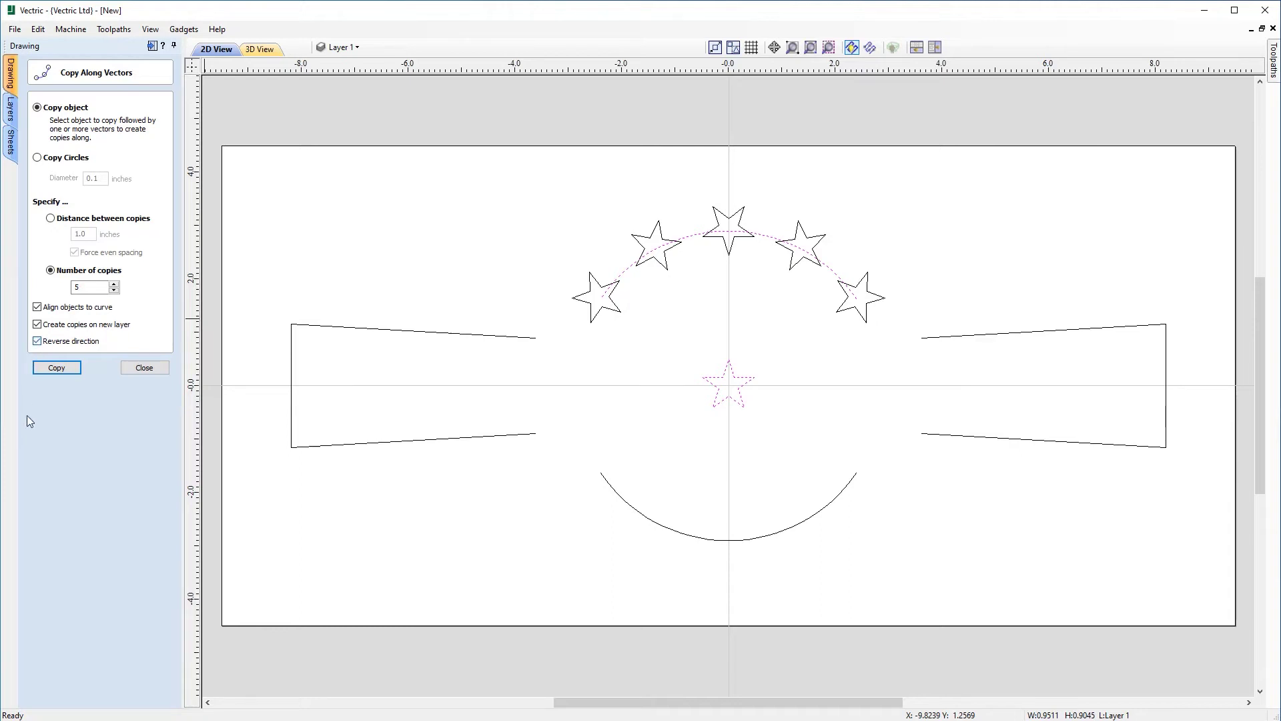
{"action": "left_click", "coordinate": [57, 368]}
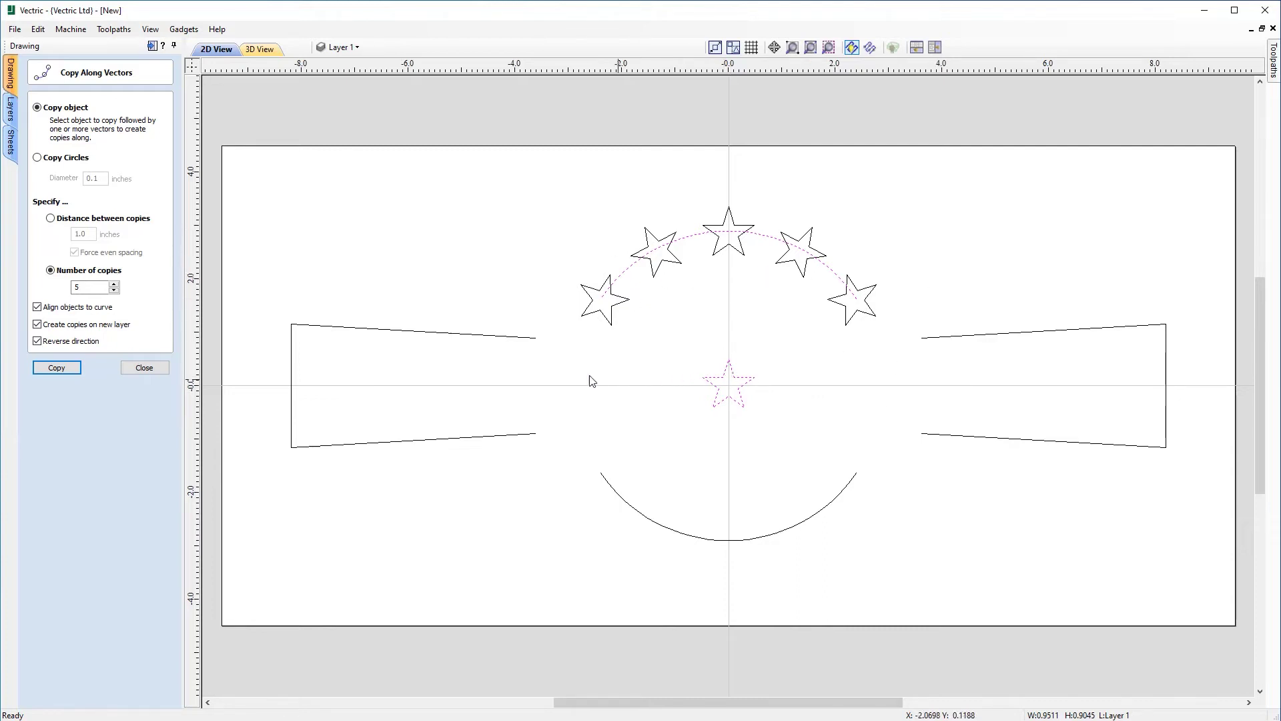
{"action": "left_click", "coordinate": [144, 368]}
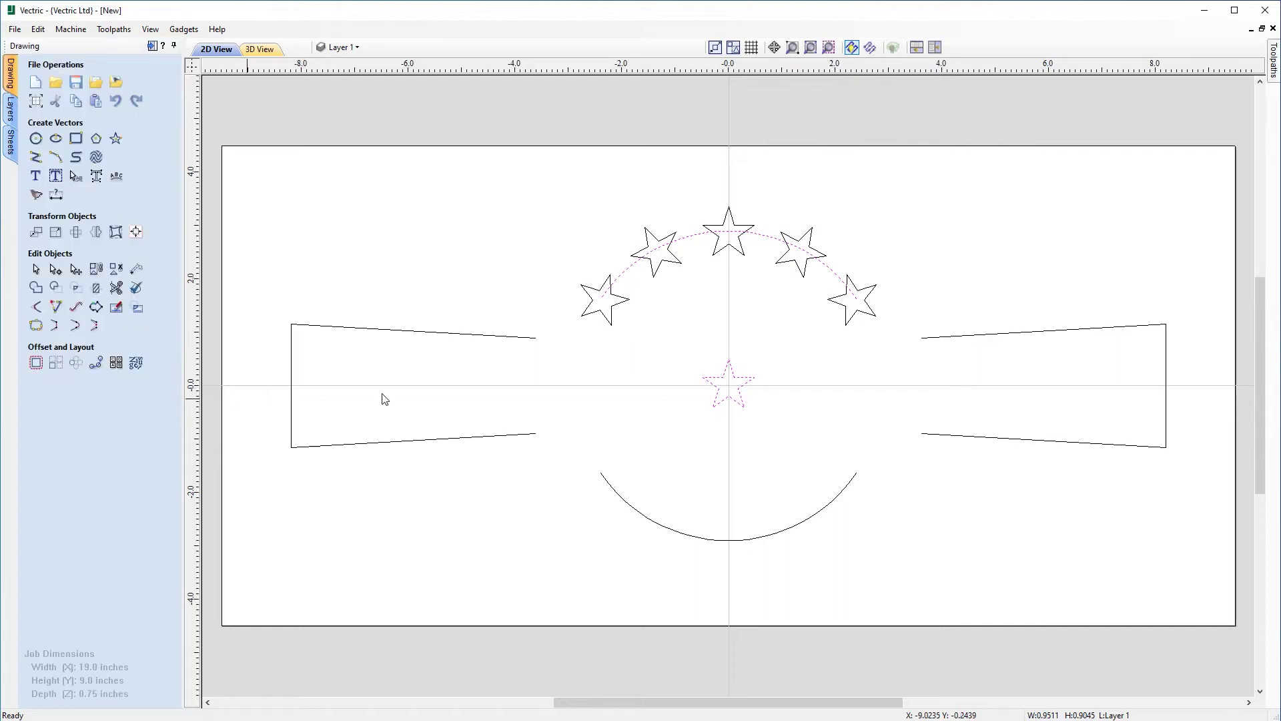
Delete the original star at the centre of the job
{"action": "left_click", "coordinate": [765, 393]}
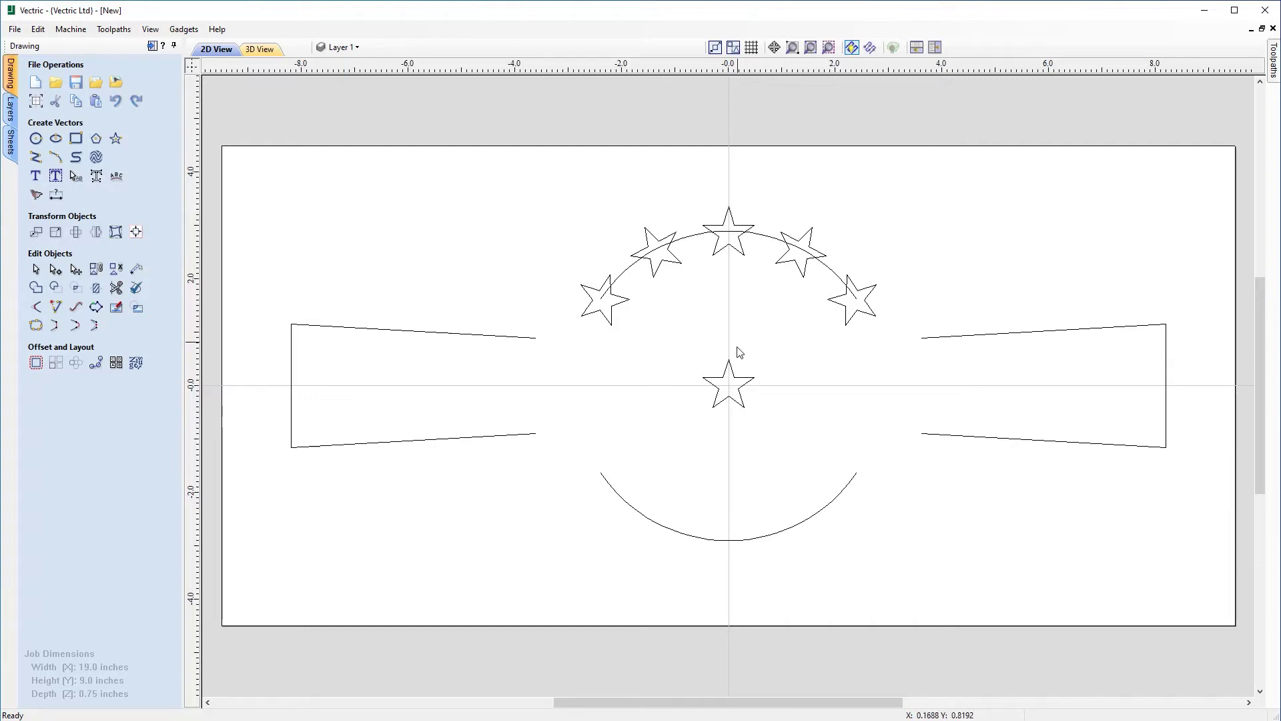
{"action": "left_click", "coordinate": [742, 395]}
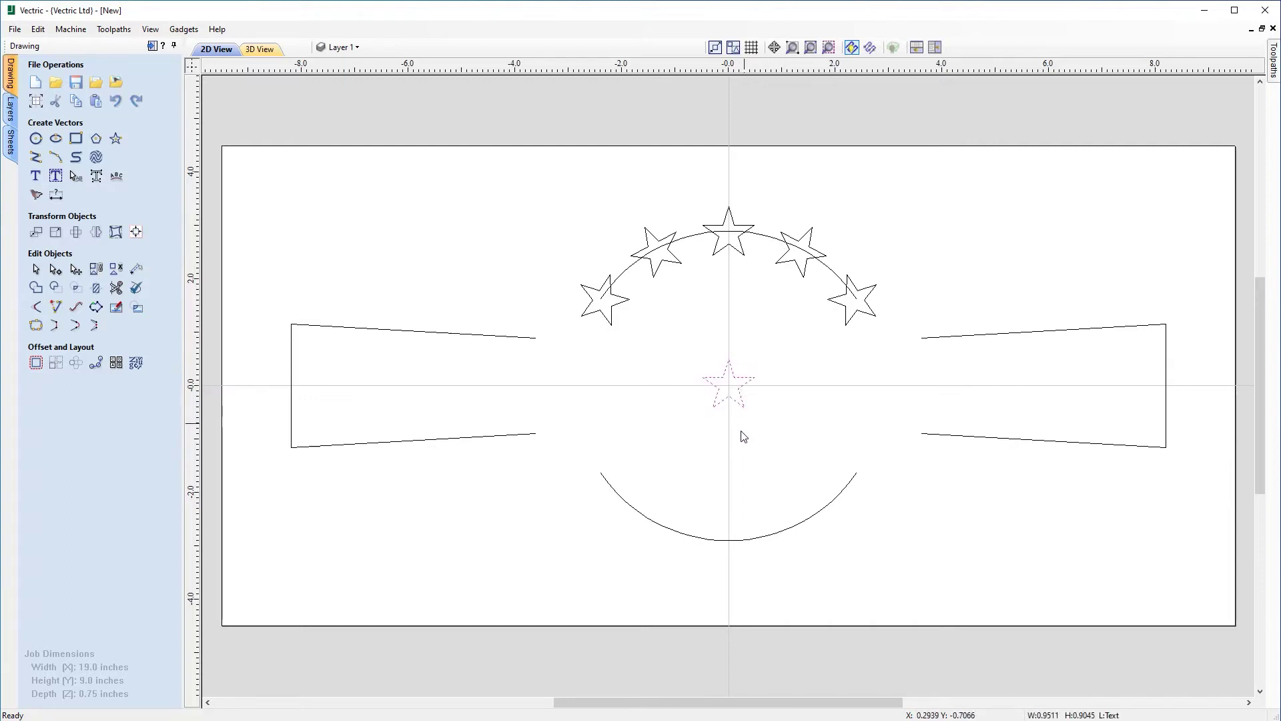
{"action": "key", "text": "Delete"}
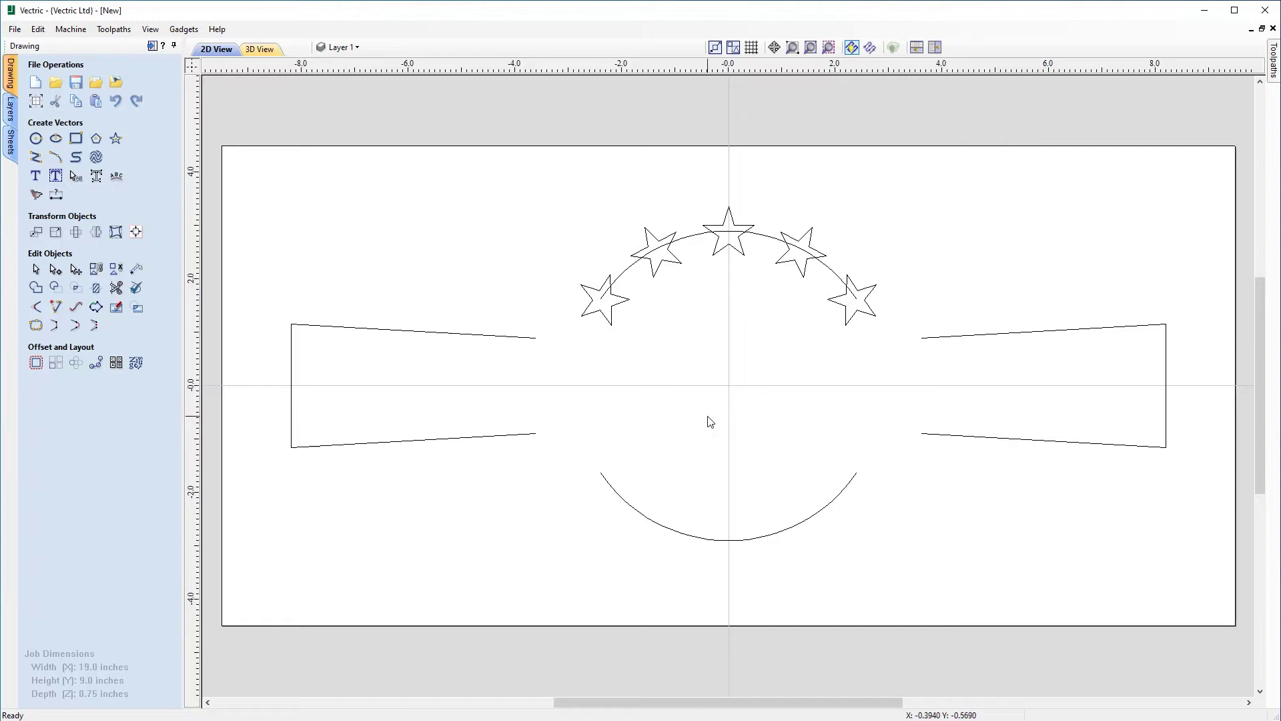
Create a text block reading FIVE, STAR and COFFEE on three separate lines
{"action": "left_click", "coordinate": [73, 176]}
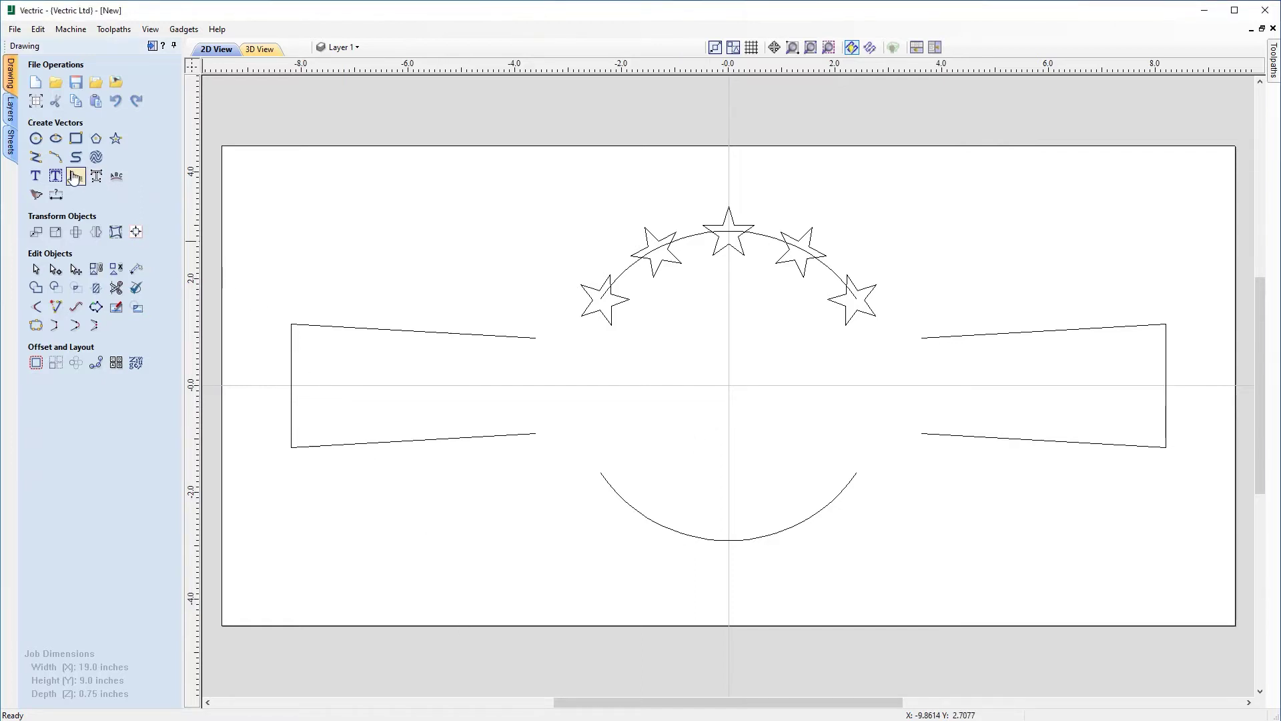
{"action": "left_click", "coordinate": [35, 175]}
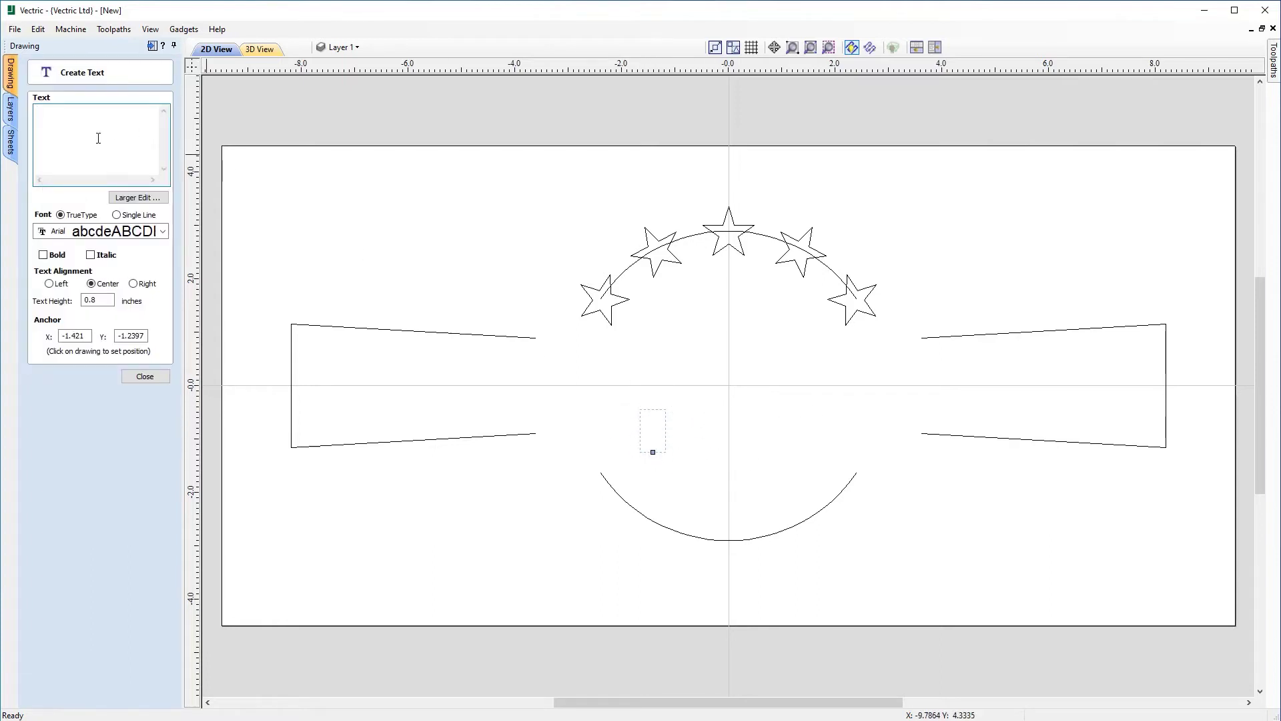
{"action": "type", "text": "FIVE"}
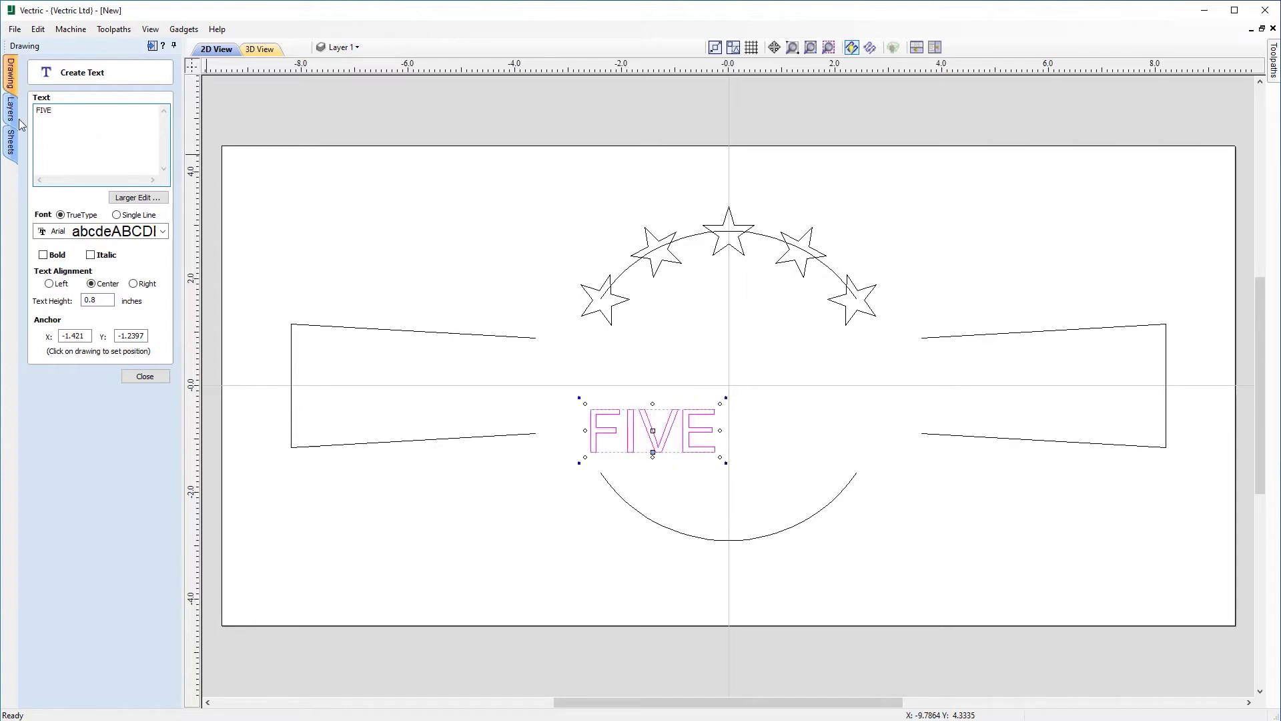
{"action": "key", "text": "Return"}
{"action": "type", "text": "STAR"}
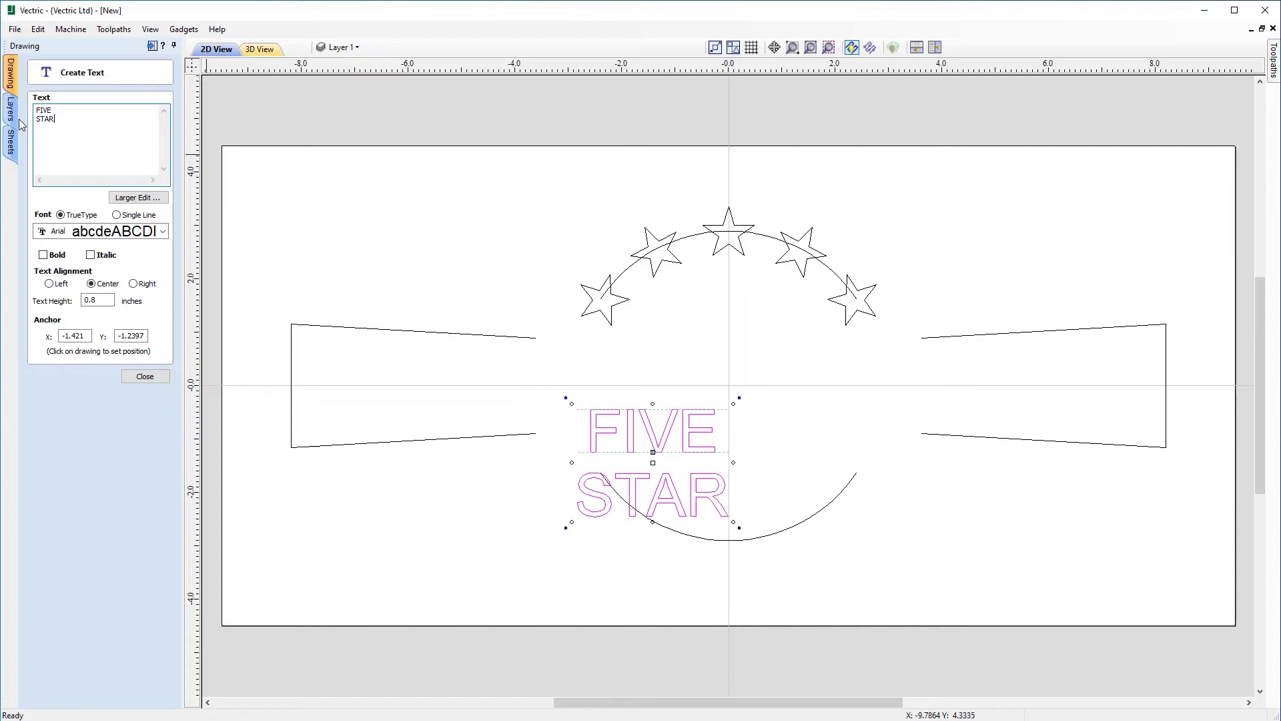
{"action": "key", "text": "Return"}
{"action": "type", "text": "COFFEE"}
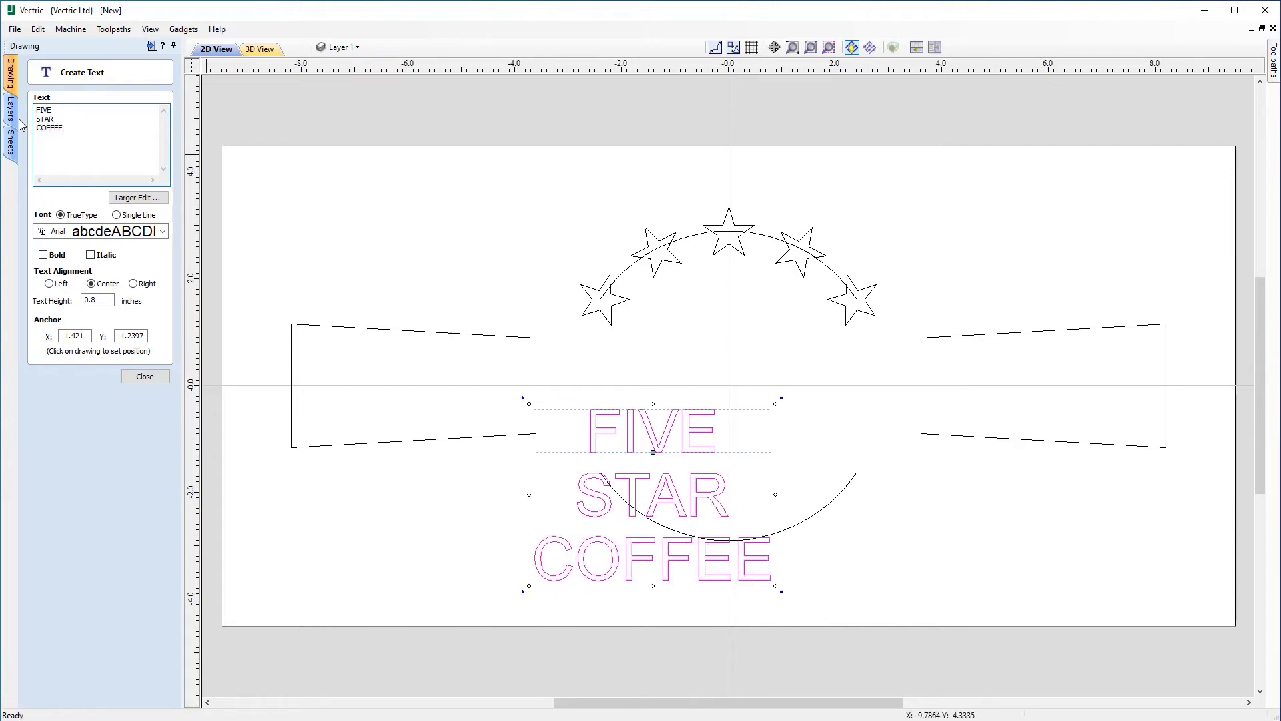
Set the text block's font to Times New Roman with a text height of 0.8 inches and finish creating it
{"action": "left_click", "coordinate": [87, 233]}
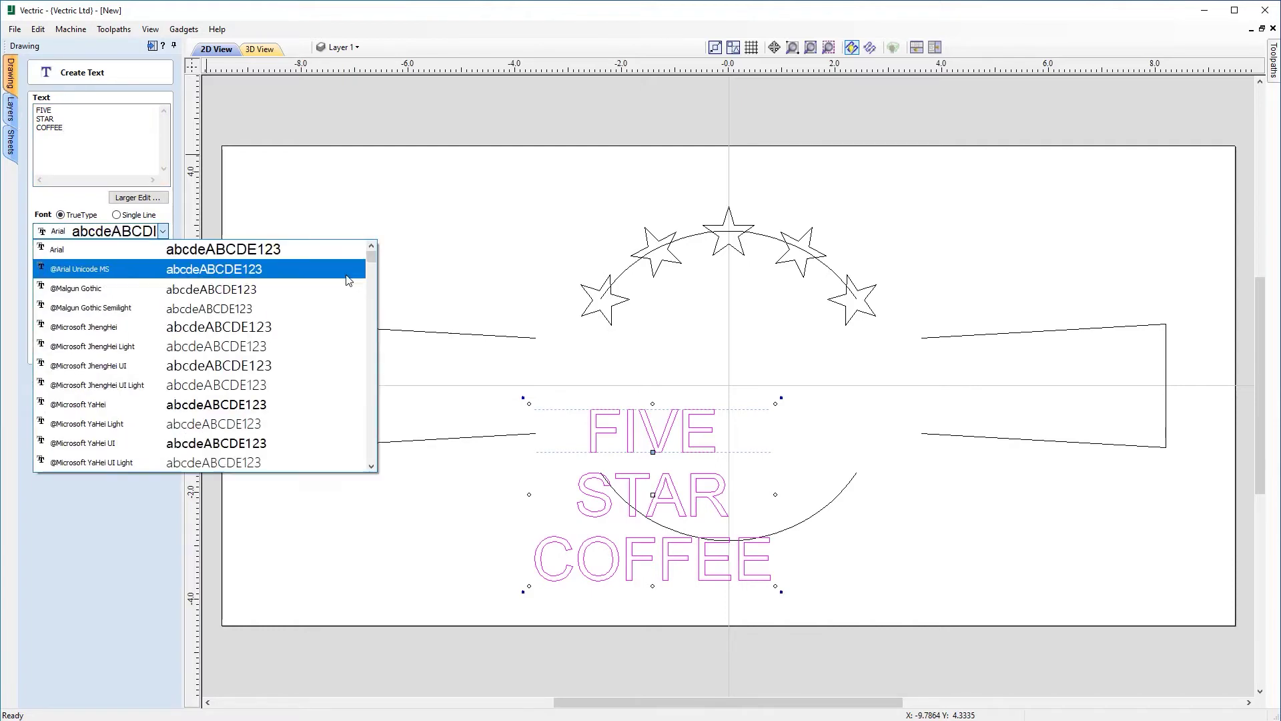
{"action": "left_click_drag", "start_coordinate": [372, 258], "coordinate": [379, 424]}
{"action": "scroll", "coordinate": [181, 400], "scroll_direction": "down", "scroll_amount": 2}
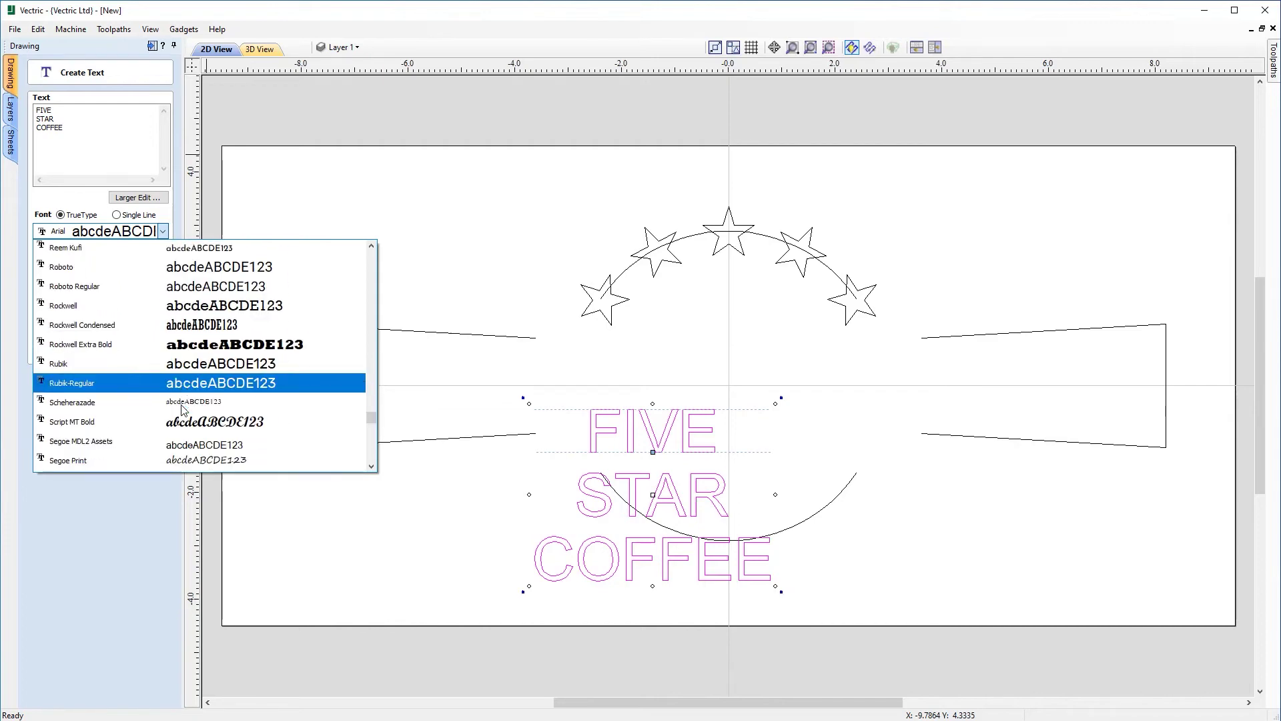
{"action": "scroll", "coordinate": [182, 402], "scroll_direction": "down", "scroll_amount": 6}
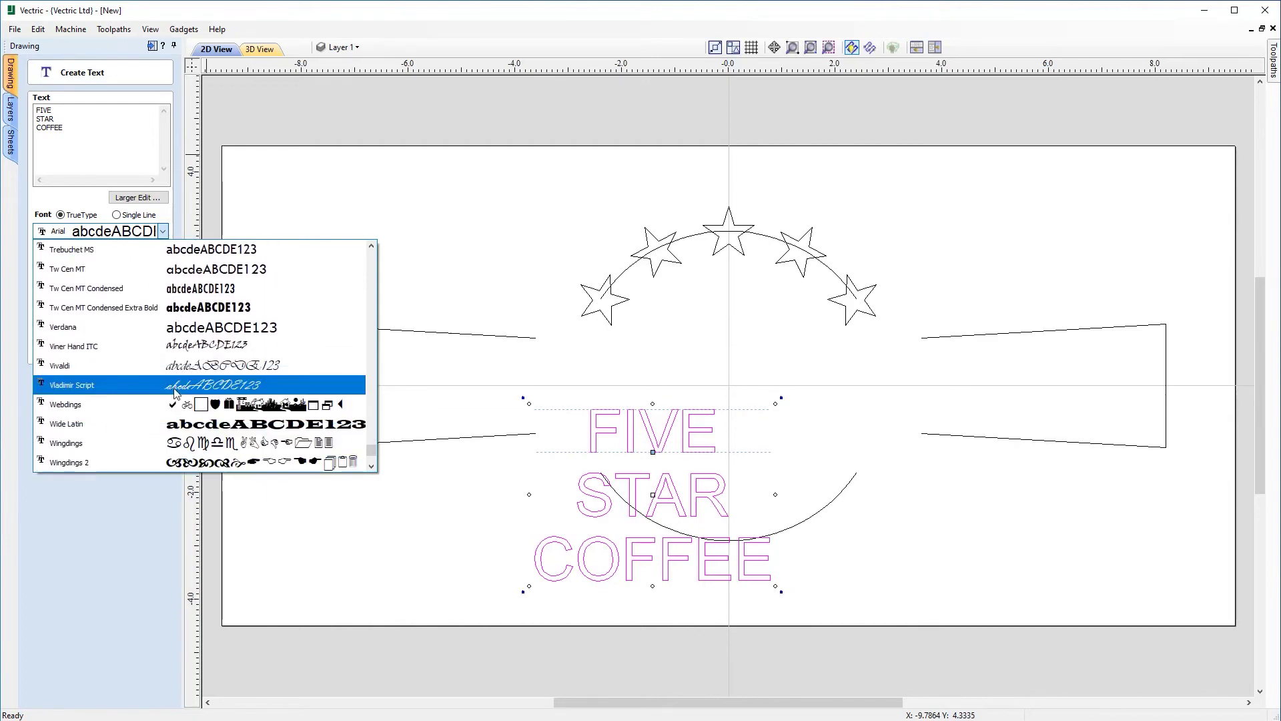
{"action": "scroll", "coordinate": [163, 385], "scroll_direction": "up", "scroll_amount": 2}
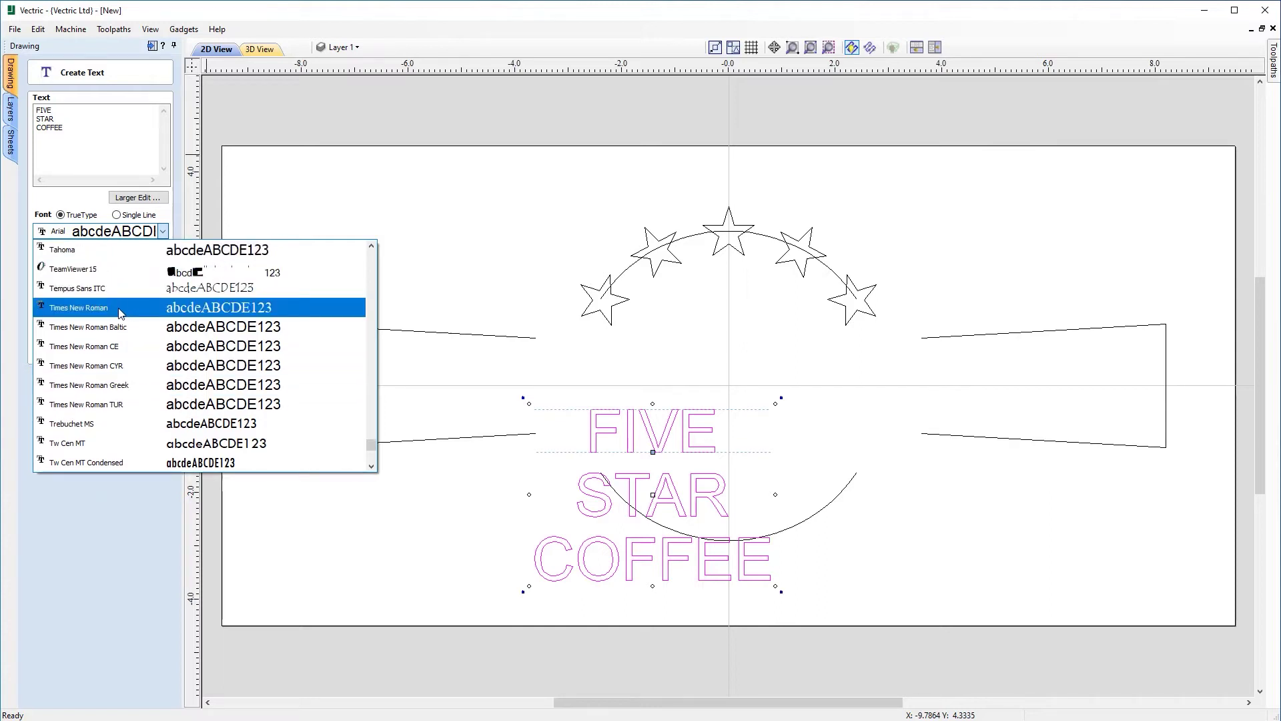
{"action": "left_click", "coordinate": [120, 313]}
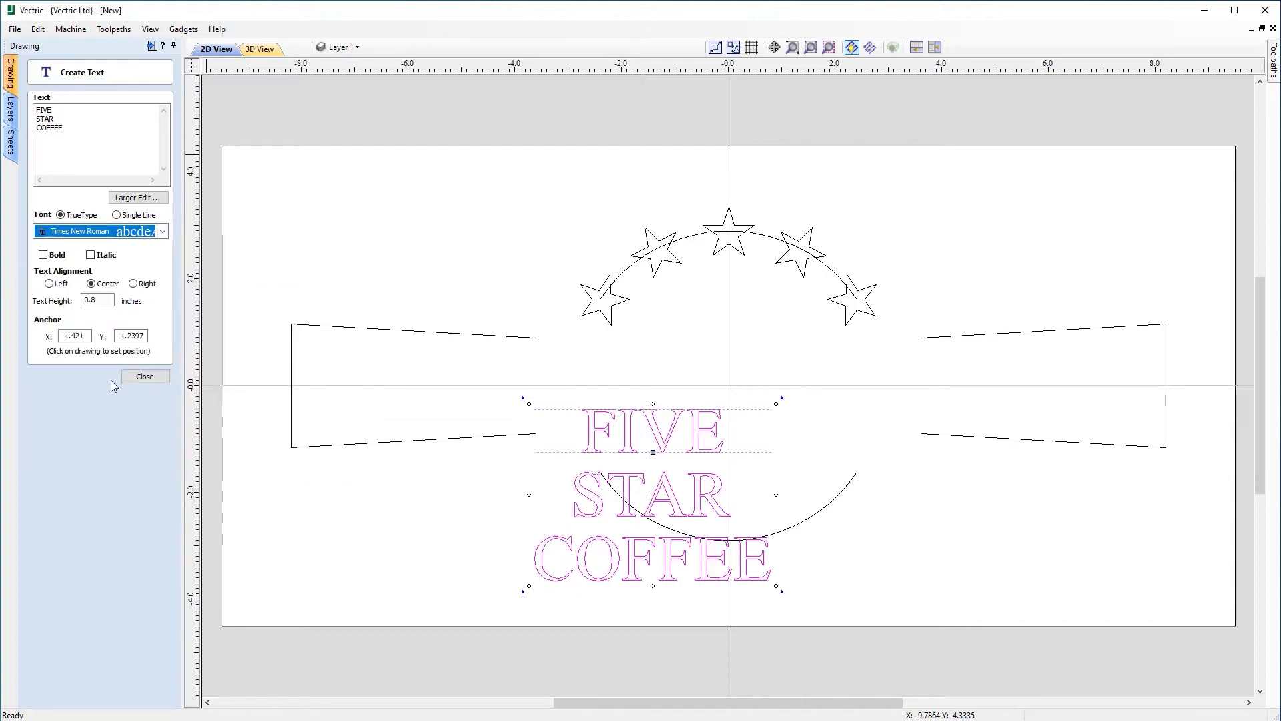
{"action": "left_click", "coordinate": [99, 299]}
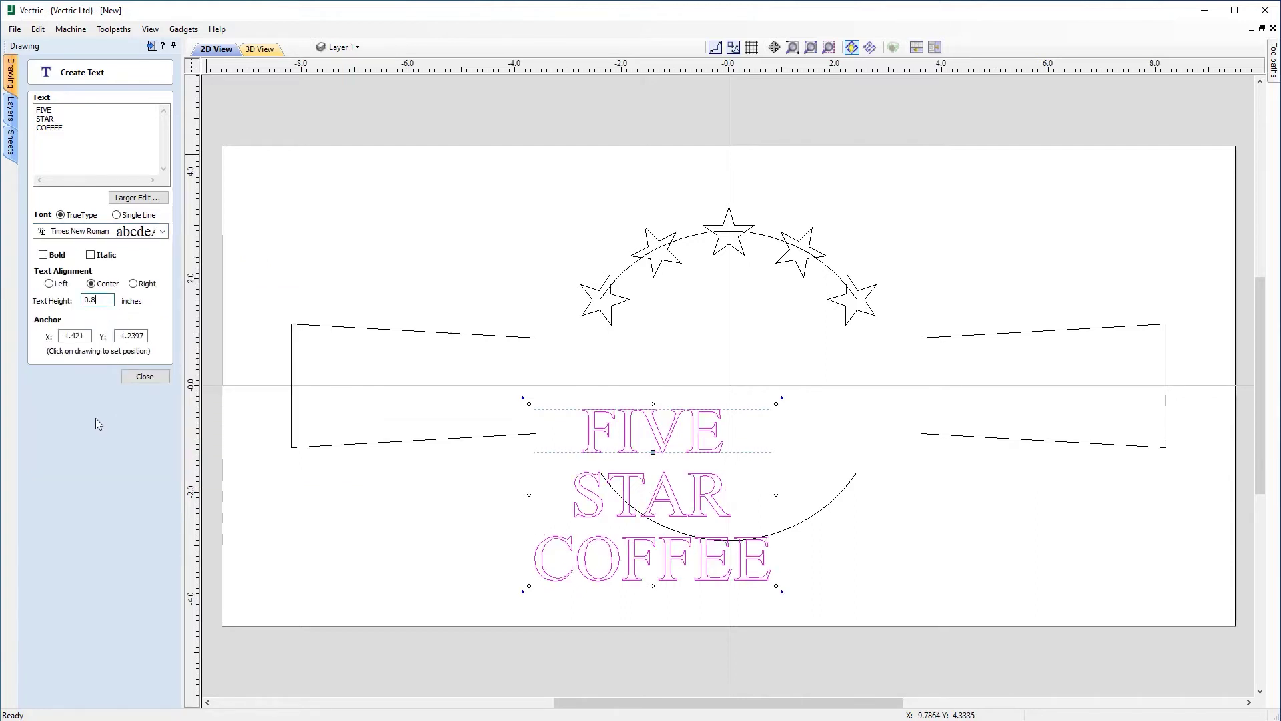
{"action": "left_click", "coordinate": [145, 377]}
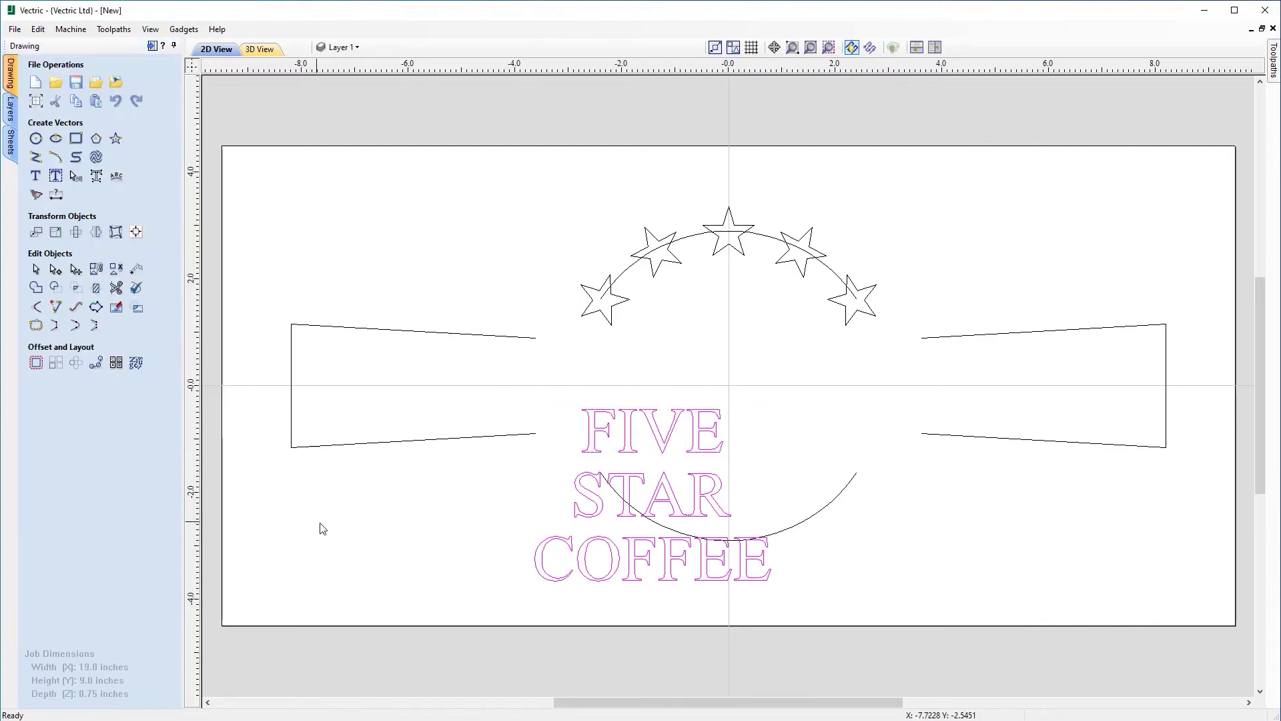
Move the text block to the centre of the job and break it into separate lines
{"action": "left_click", "coordinate": [666, 494]}
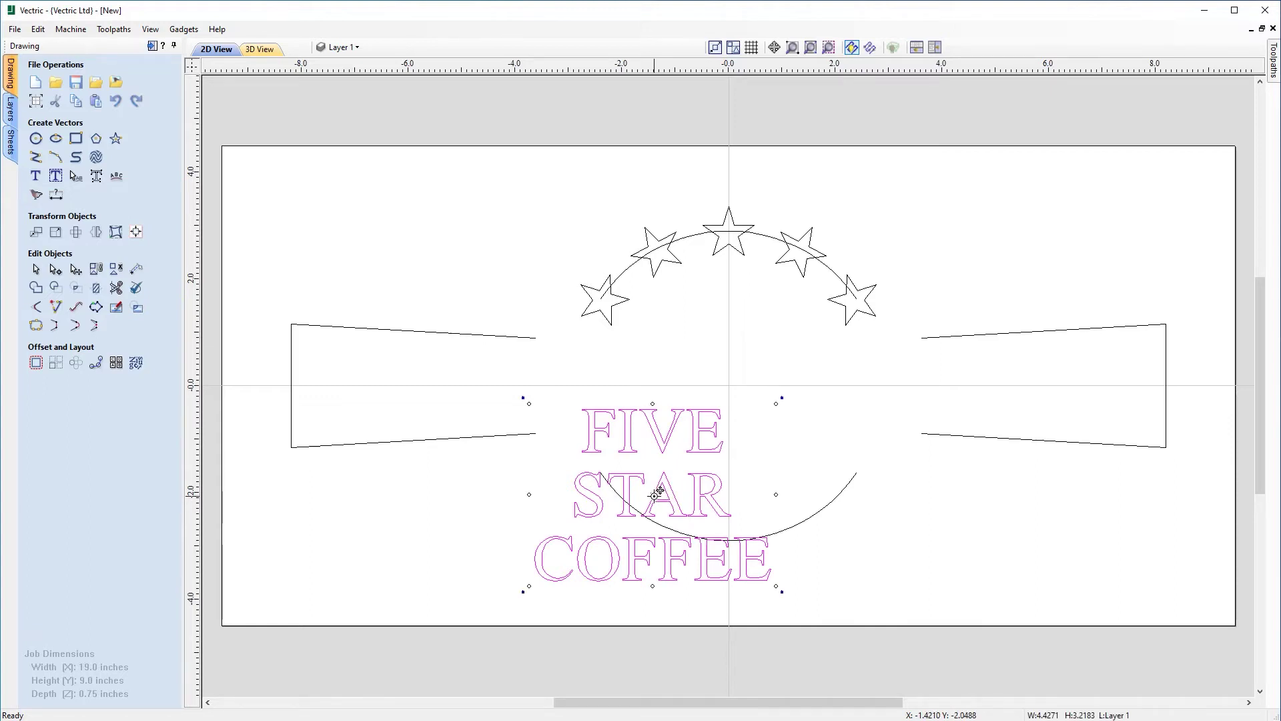
{"action": "left_click_drag", "start_coordinate": [657, 495], "coordinate": [728, 386]}
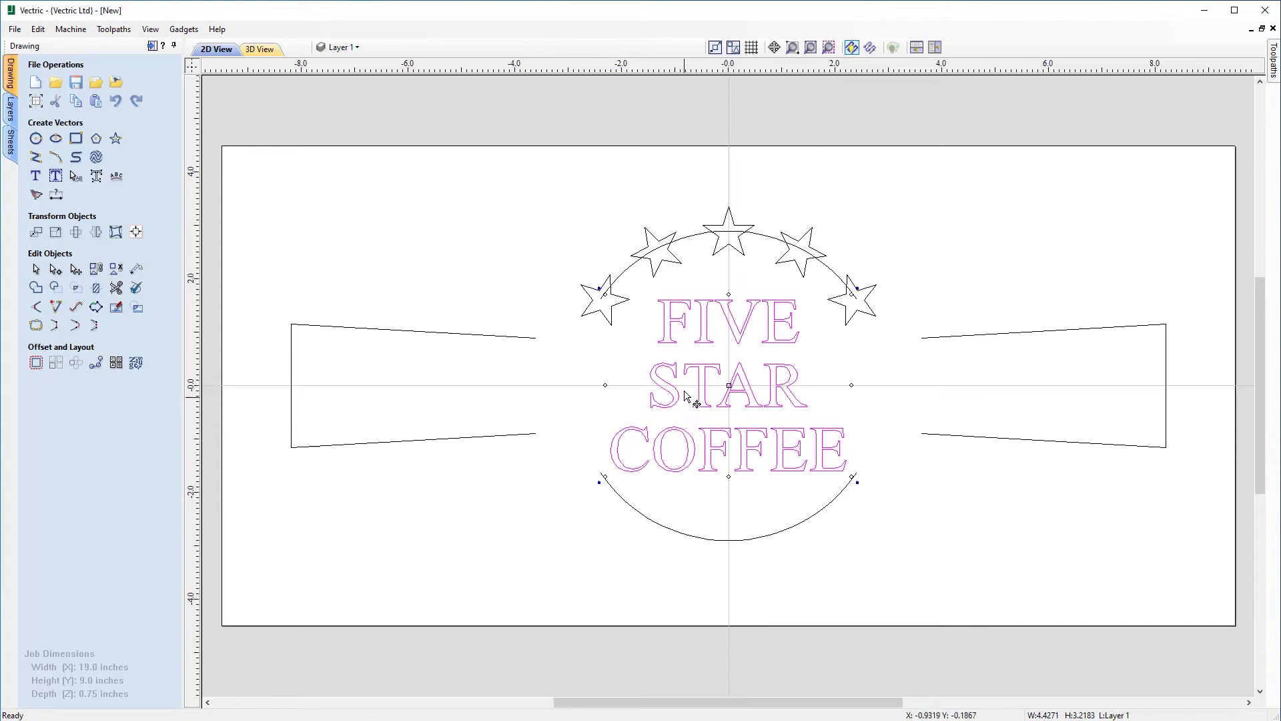
{"action": "right_click", "coordinate": [705, 380]}
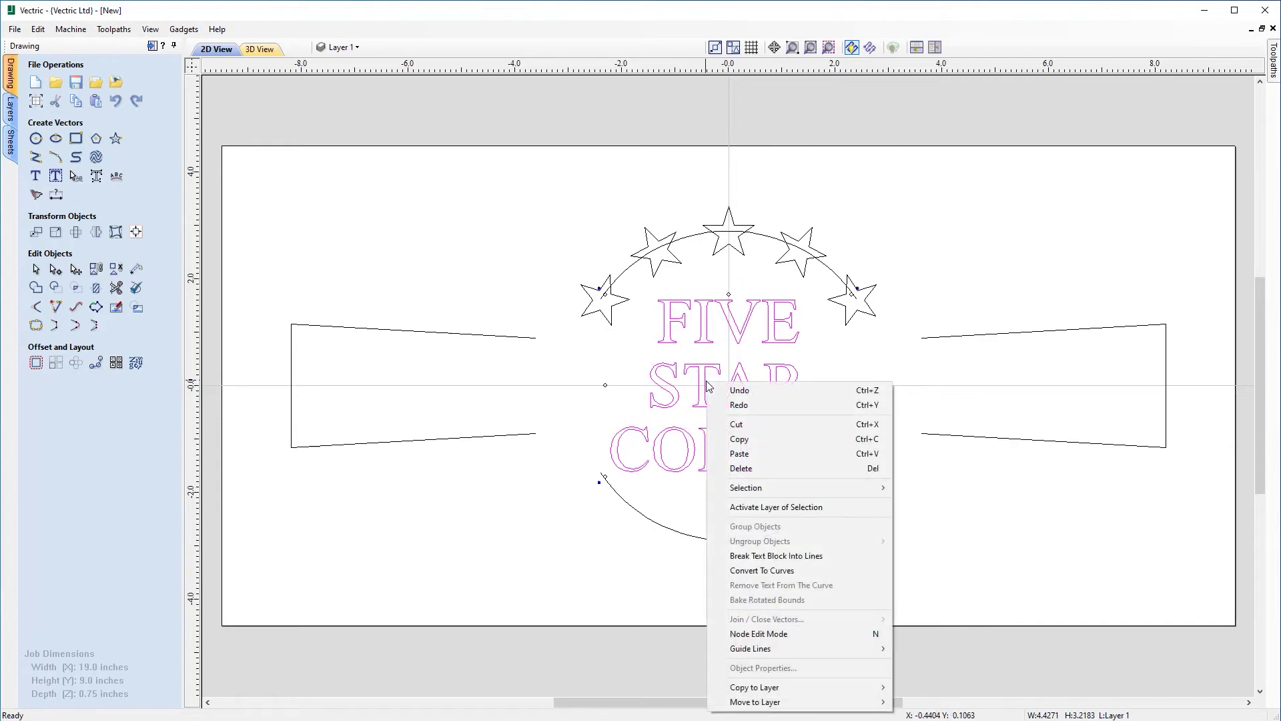
{"action": "left_click", "coordinate": [814, 558]}
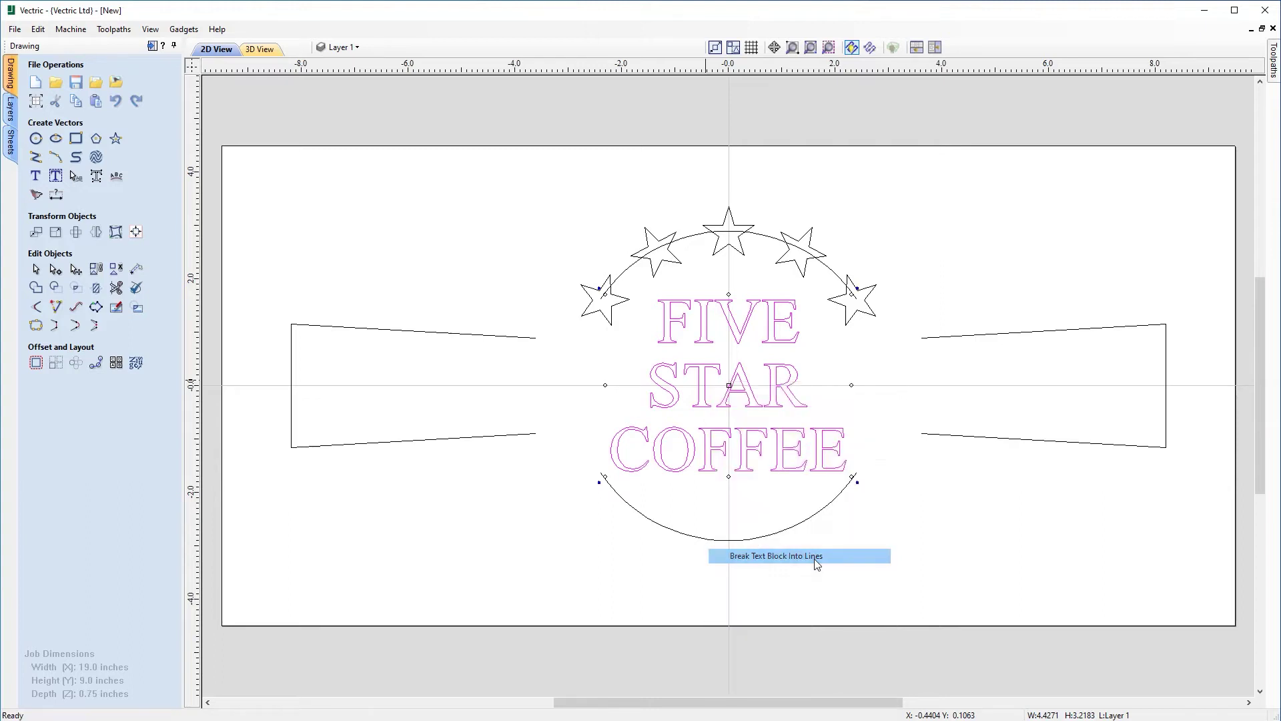
{"action": "left_click", "coordinate": [737, 341]}
{"action": "left_click", "coordinate": [734, 385]}
{"action": "left_click", "coordinate": [722, 454]}
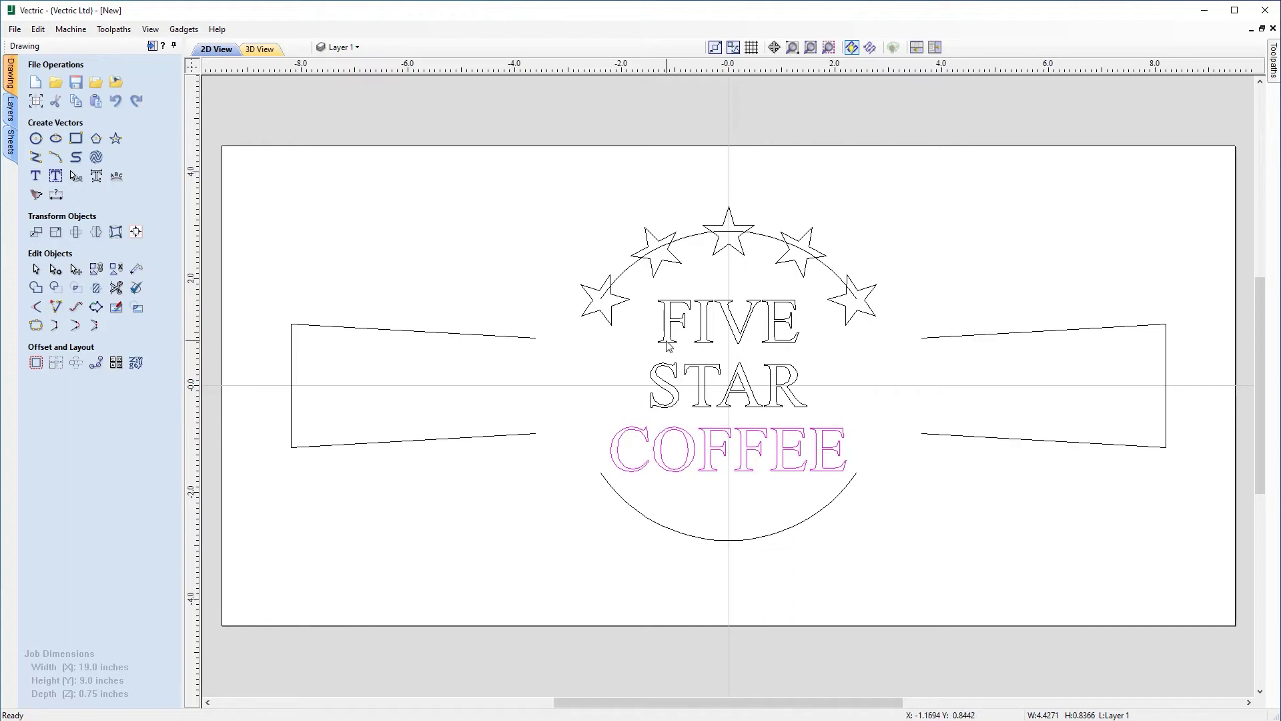
Move FIVE inside the left outline at about X -6, Y 0 and STAR inside the right outline at about X 6, Y 0
{"action": "left_click", "coordinate": [705, 343]}
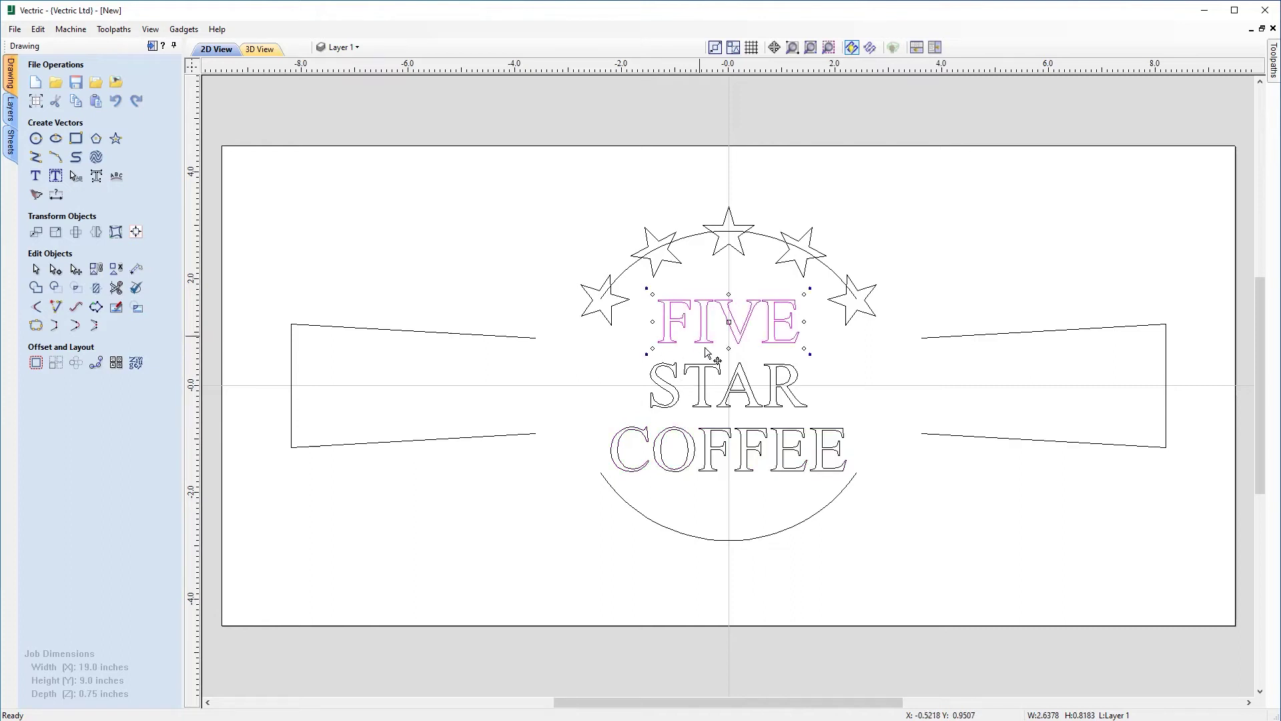
{"action": "left_click_drag", "start_coordinate": [729, 327], "coordinate": [409, 383]}
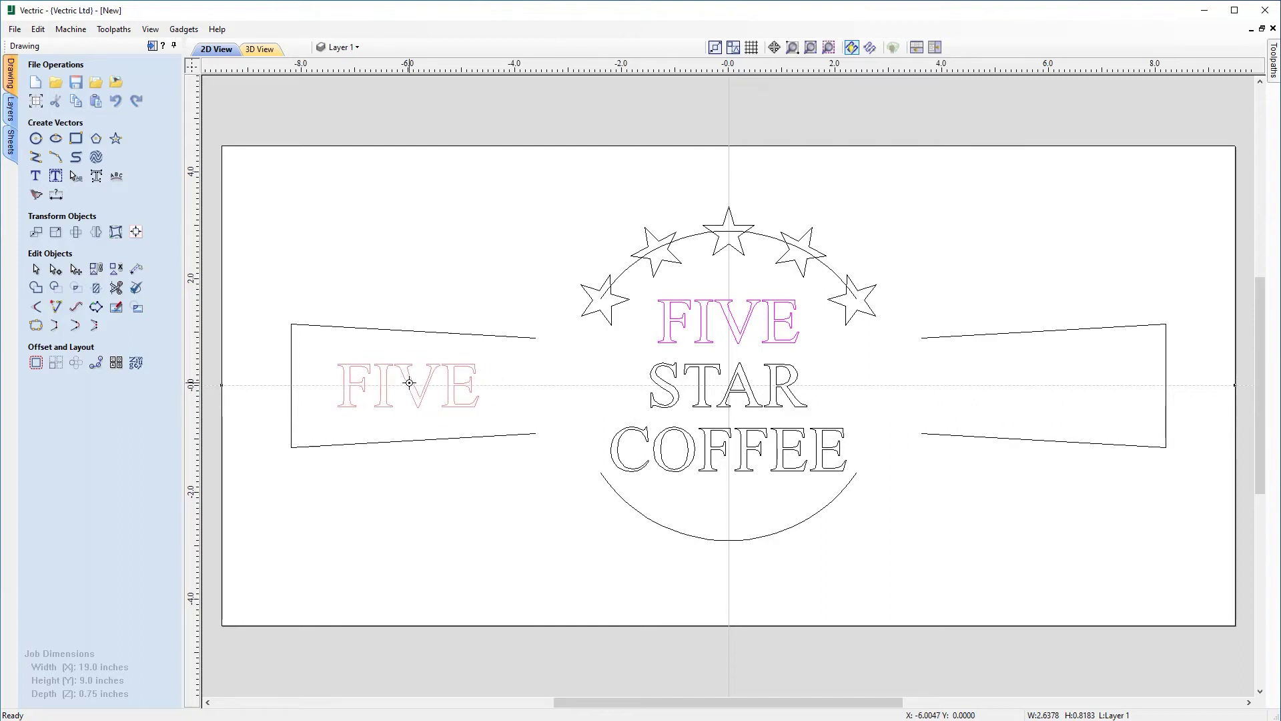
{"action": "left_click_drag", "start_coordinate": [409, 382], "coordinate": [410, 382]}
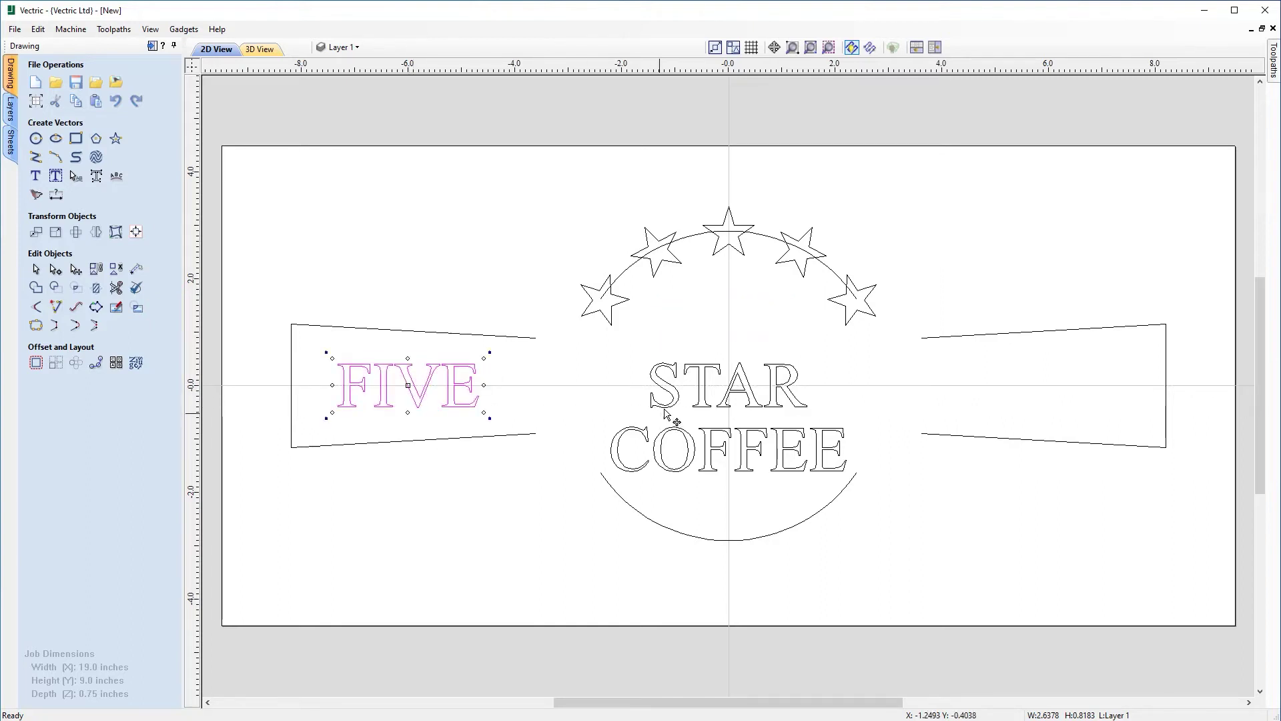
{"action": "left_click", "coordinate": [708, 394]}
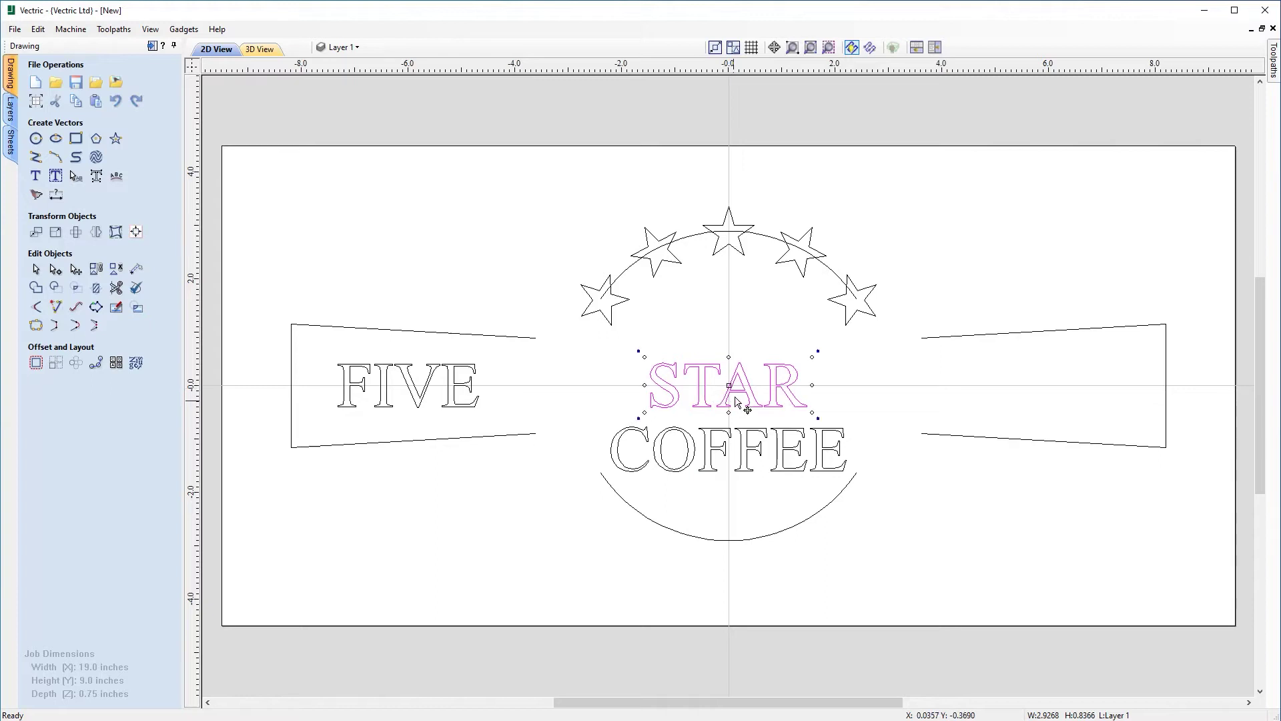
{"action": "left_click_drag", "start_coordinate": [730, 382], "coordinate": [1048, 389]}
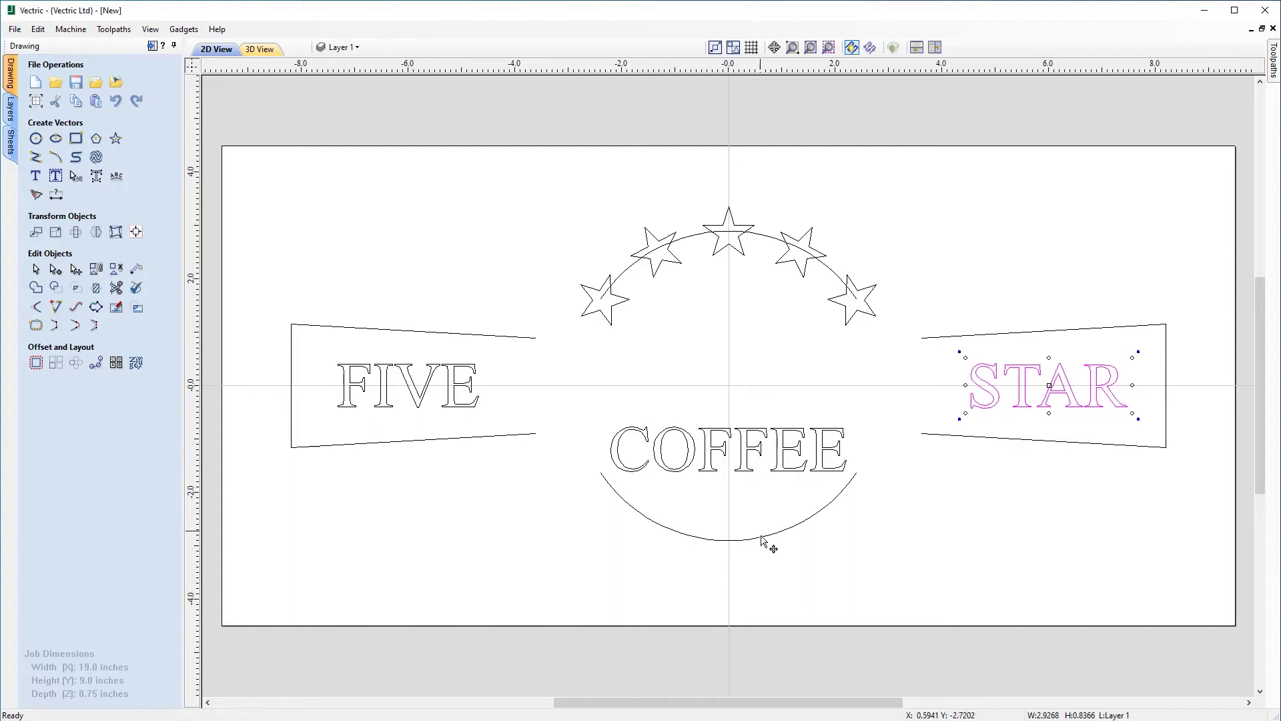
Wrap COFFEE onto the lower construction arc, placed on the curve with text on the other side and wider text spacing
{"action": "left_click", "coordinate": [707, 455]}
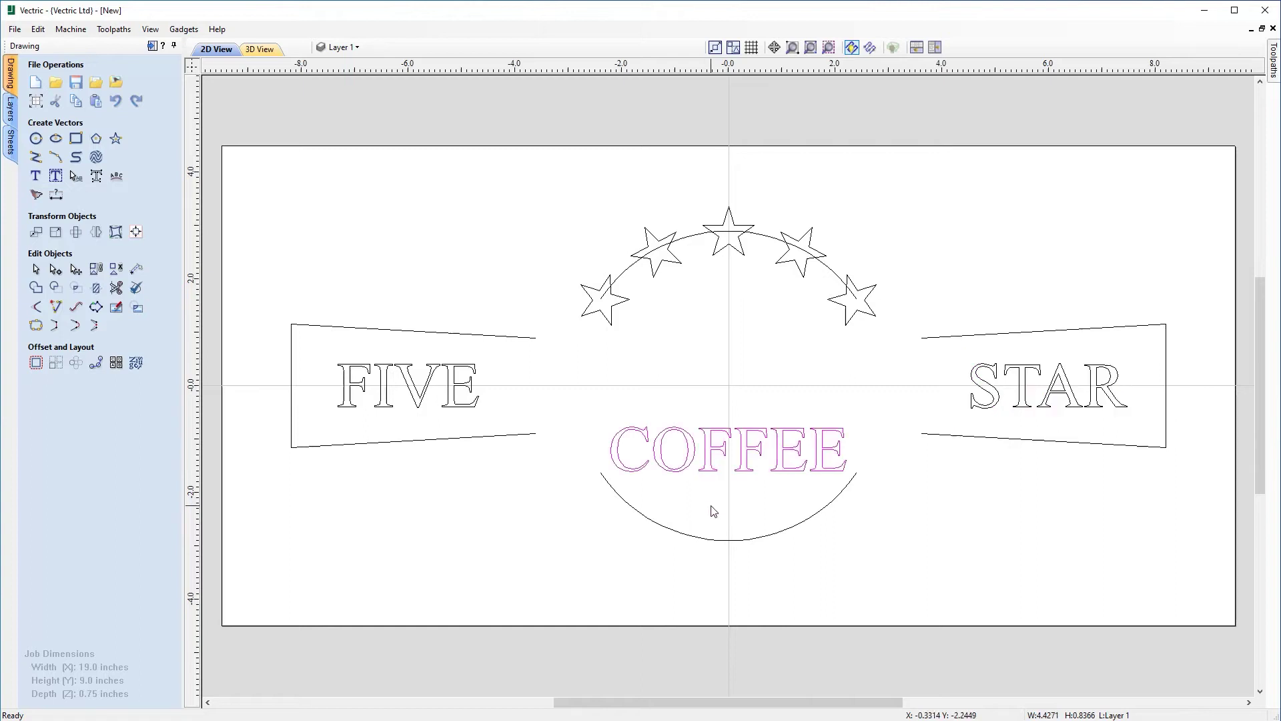
{"action": "left_click", "coordinate": [721, 540], "text": "shift"}
{"action": "left_click", "coordinate": [116, 176]}
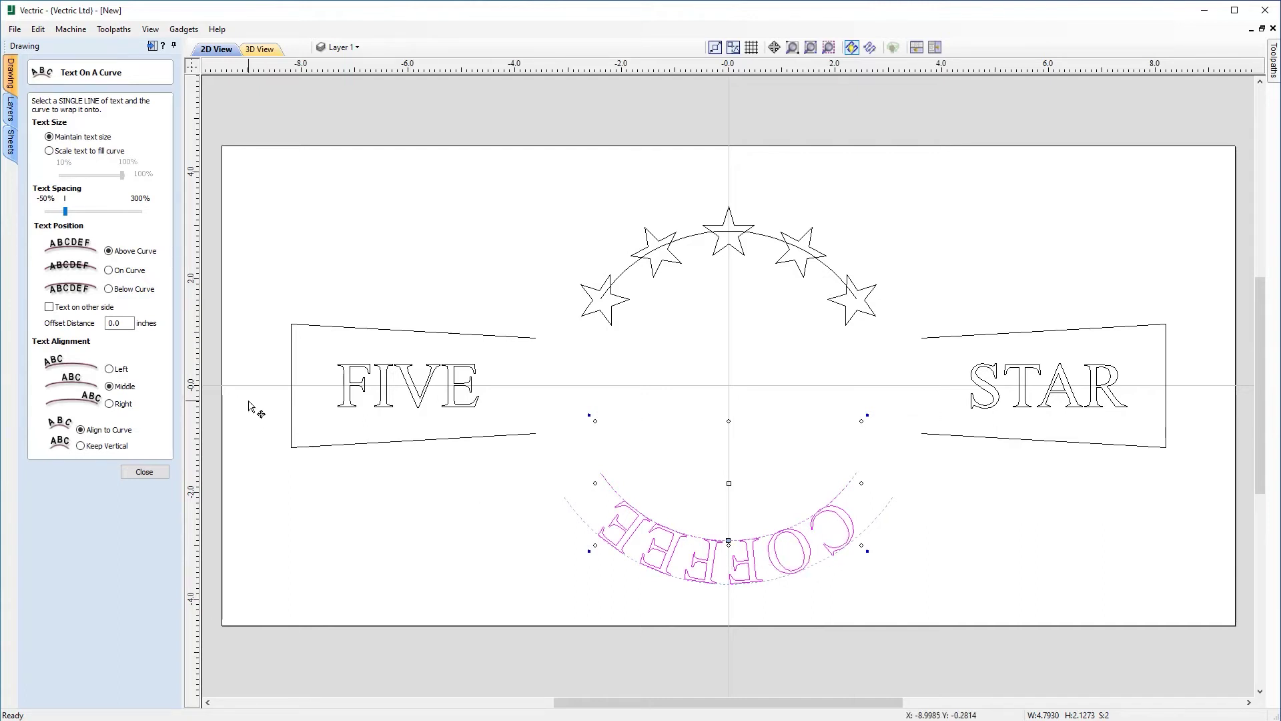
{"action": "left_click", "coordinate": [114, 273]}
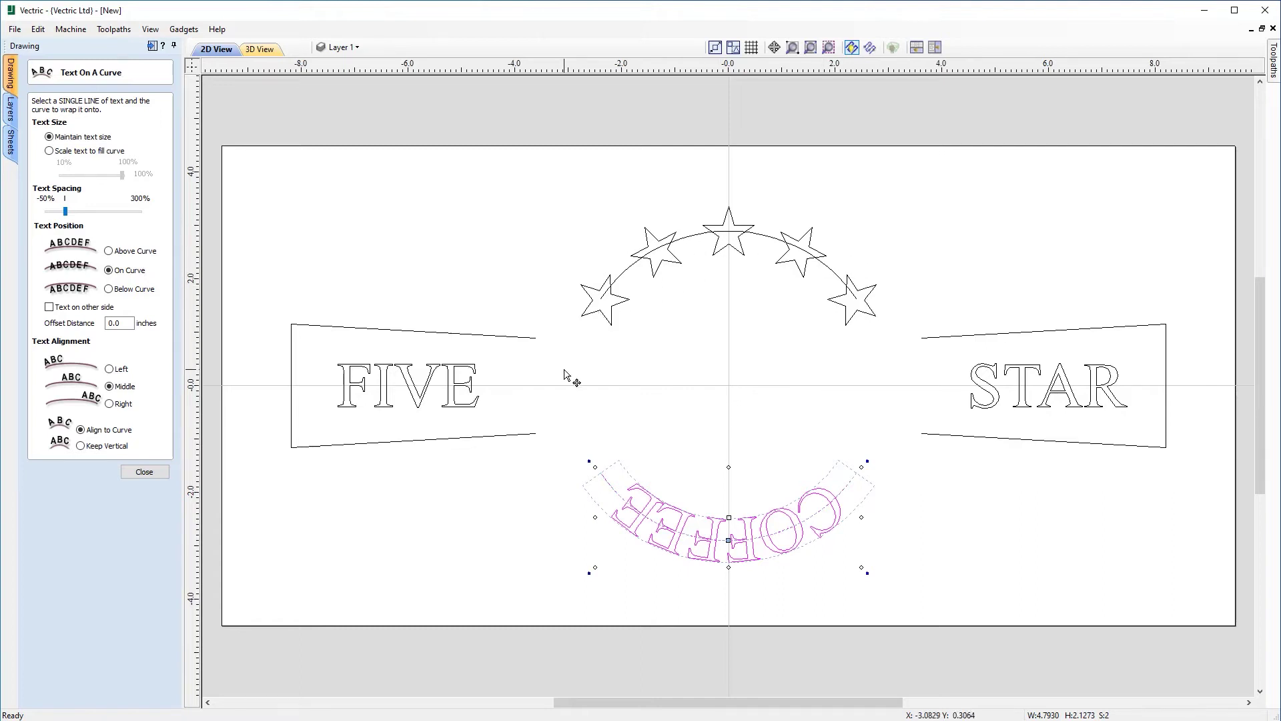
{"action": "left_click", "coordinate": [50, 308]}
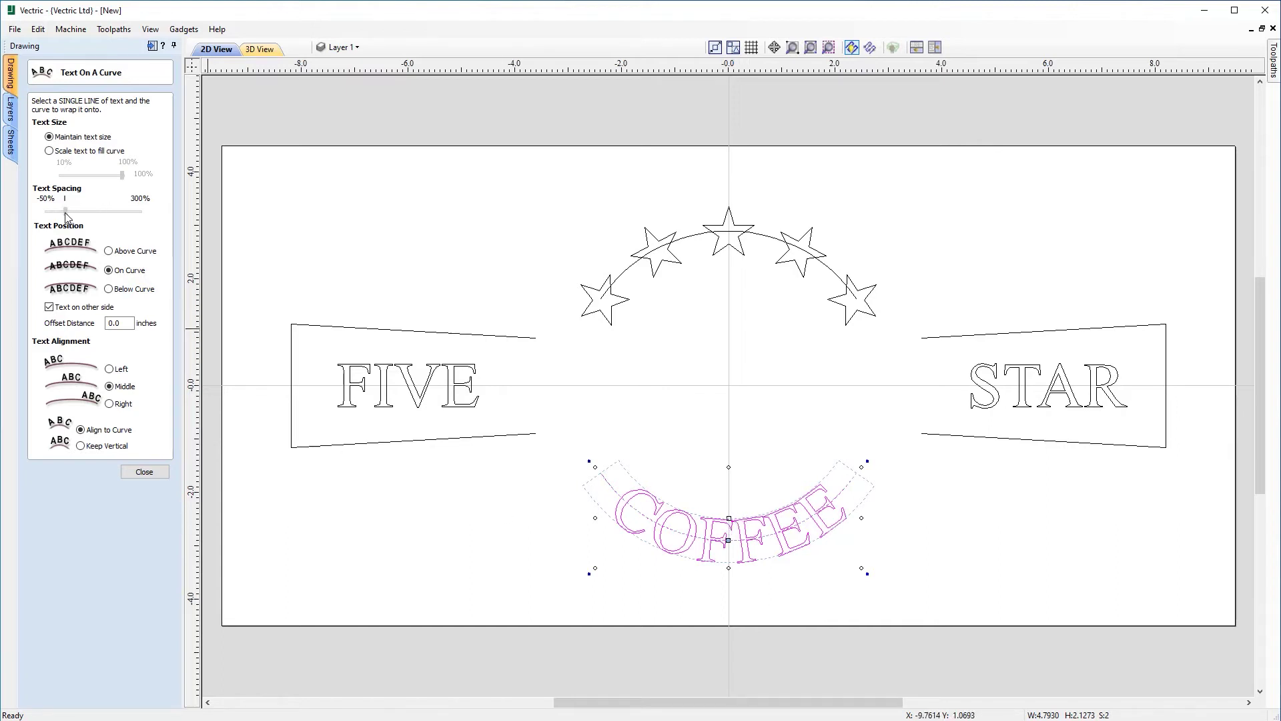
{"action": "left_click_drag", "start_coordinate": [76, 213], "coordinate": [111, 214]}
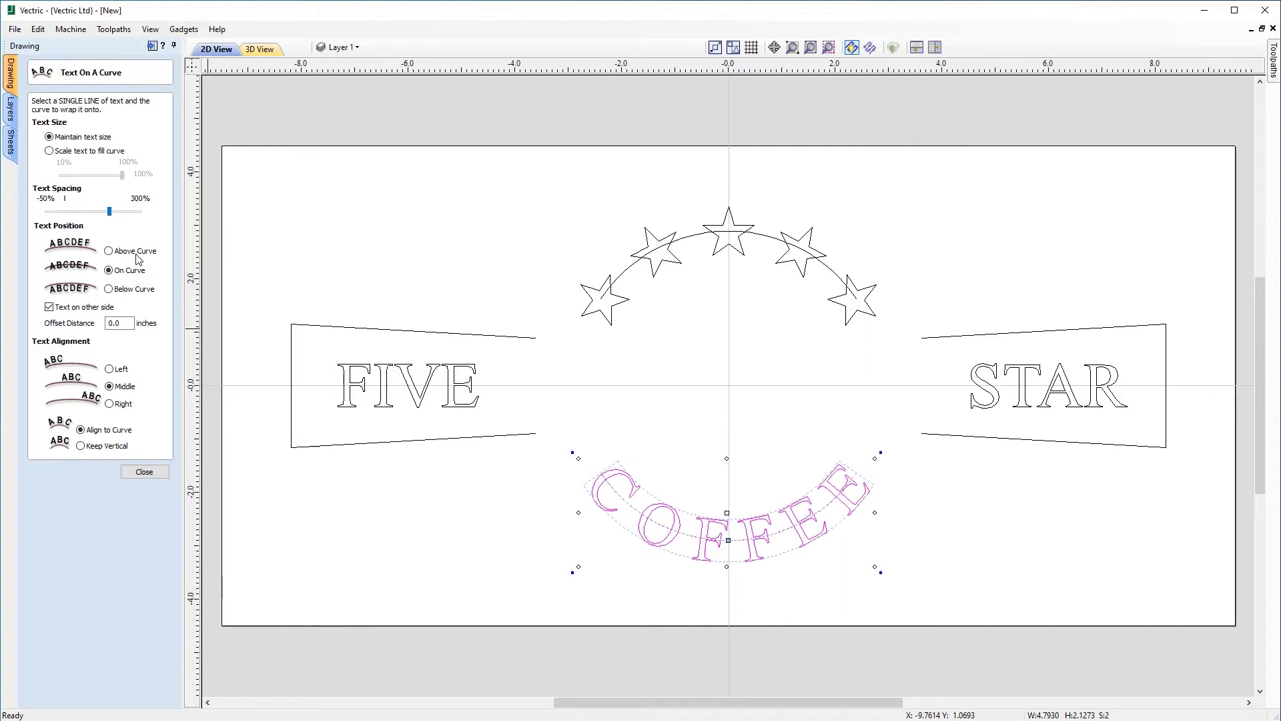
{"action": "left_click", "coordinate": [144, 471]}
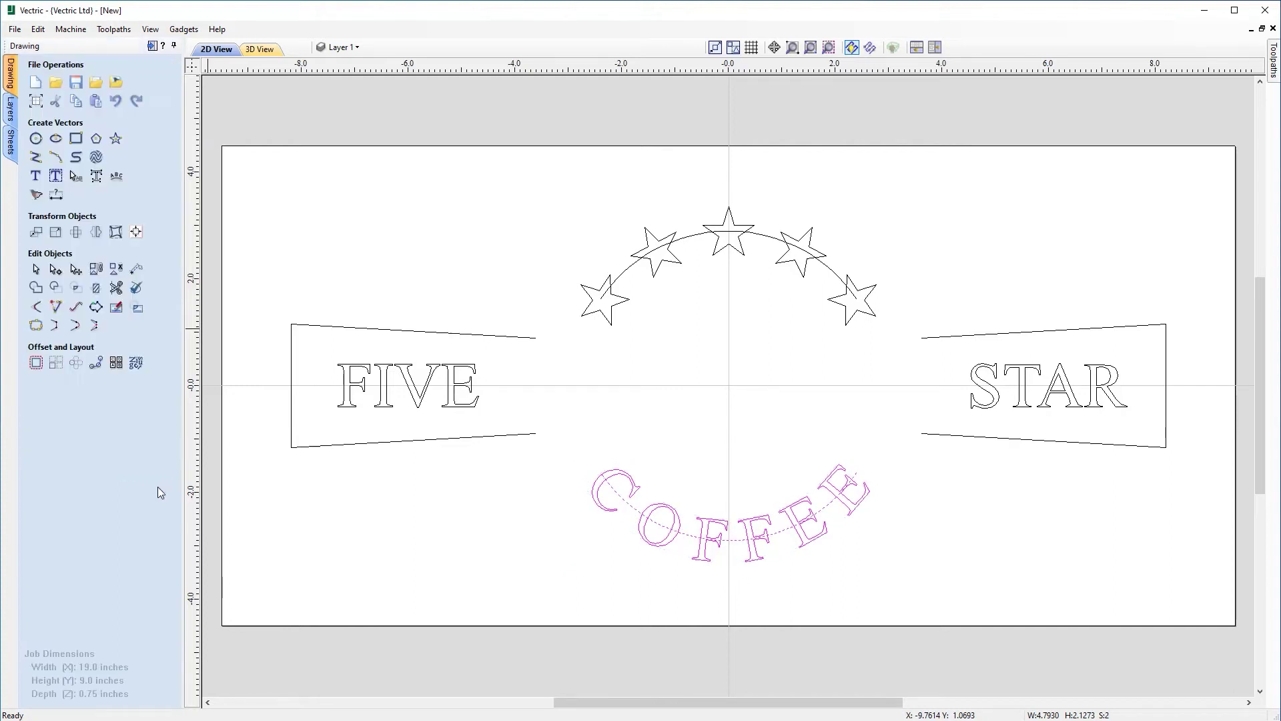
Tighten the kerning between letters of the curved COFFEE text with the interactive text editing tool
{"action": "left_click", "coordinate": [687, 566]}
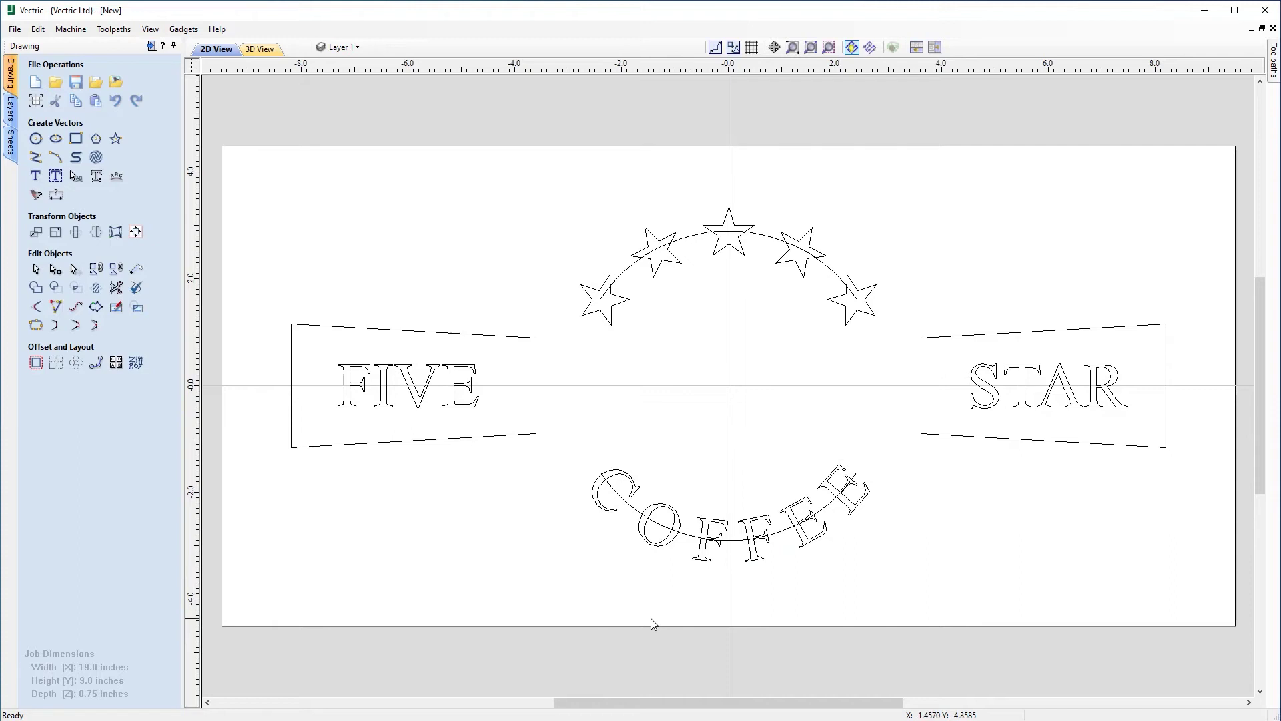
{"action": "left_click", "coordinate": [673, 544]}
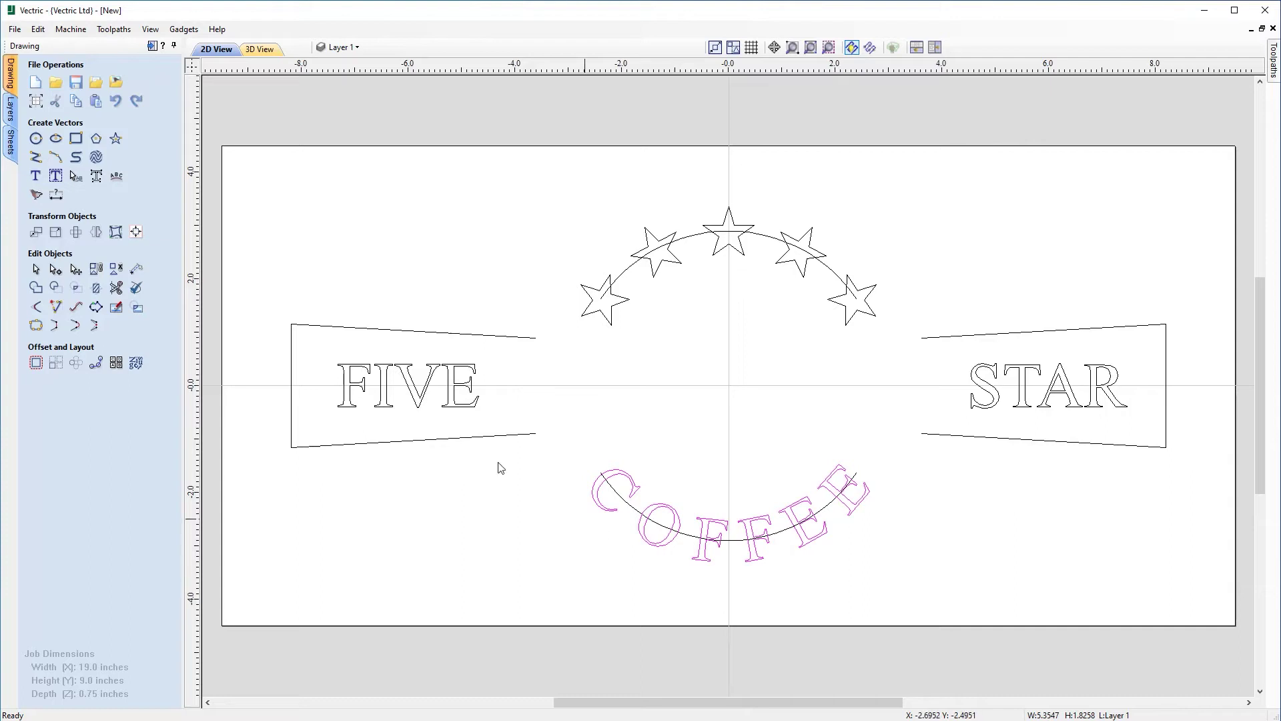
{"action": "left_click", "coordinate": [76, 178]}
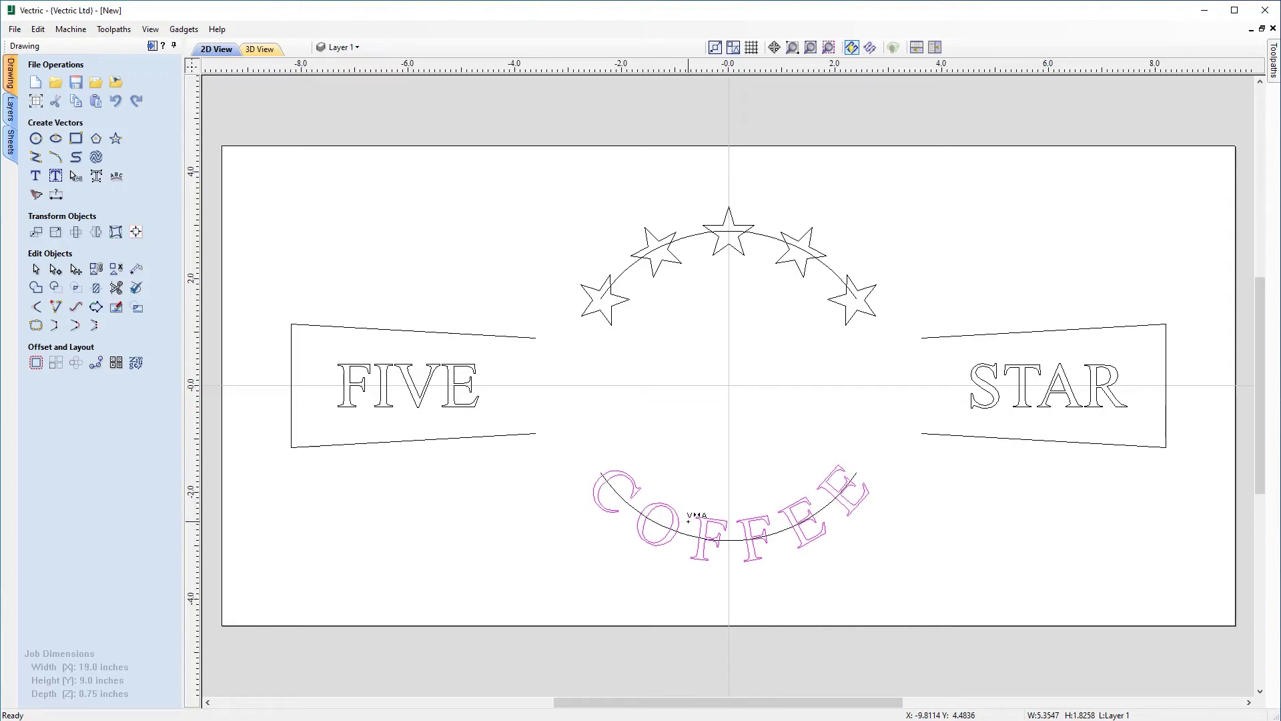
{"action": "left_click_drag", "start_coordinate": [689, 521], "coordinate": [690, 520]}
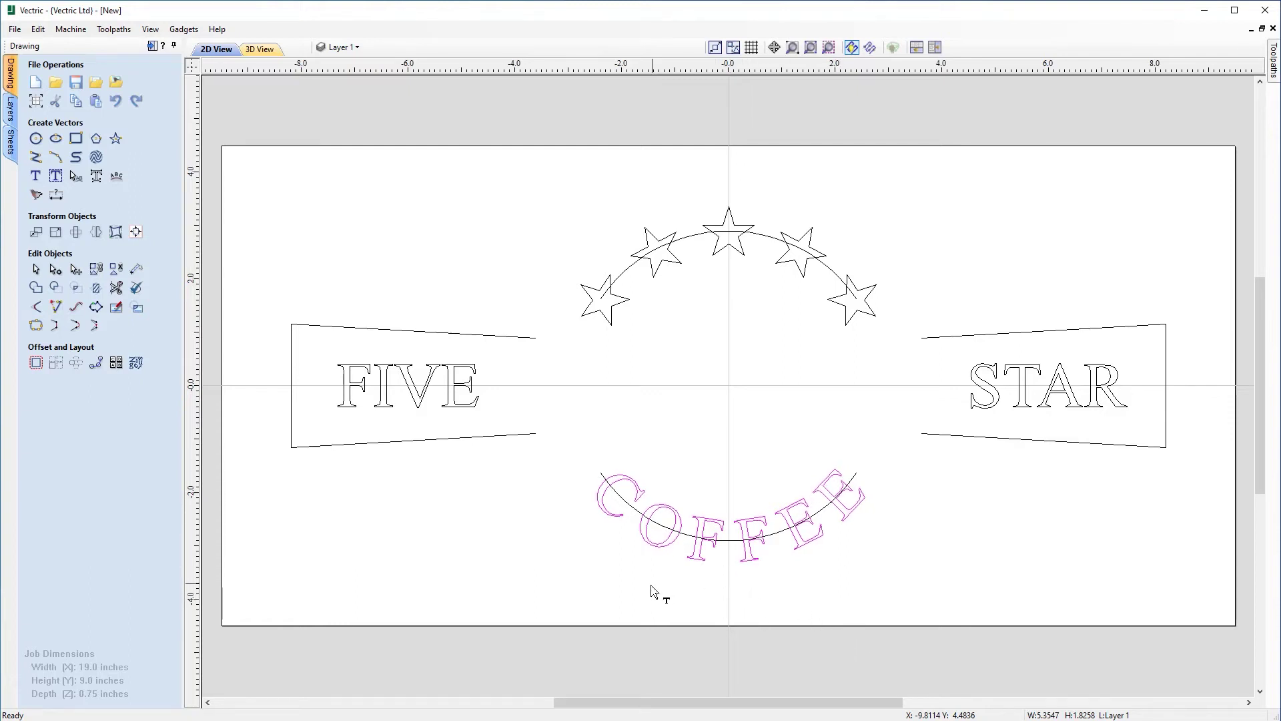
{"action": "left_click", "coordinate": [447, 510]}
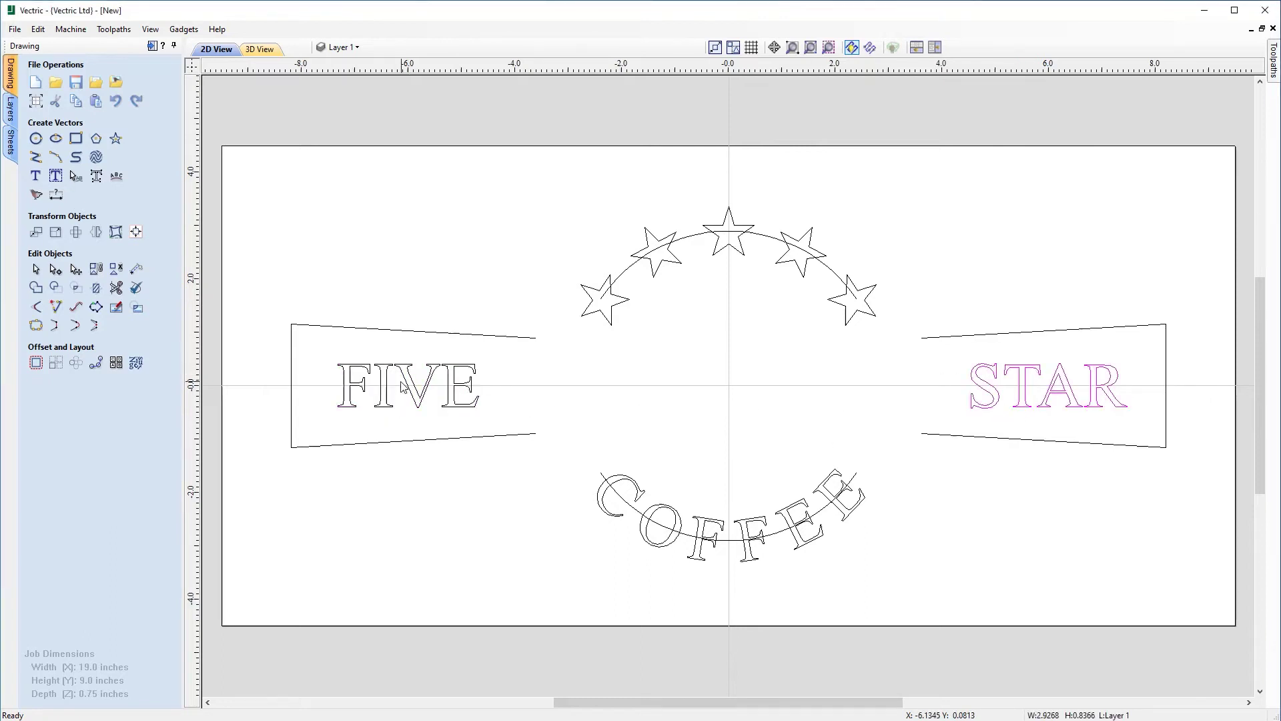
{"action": "left_click", "coordinate": [427, 333]}
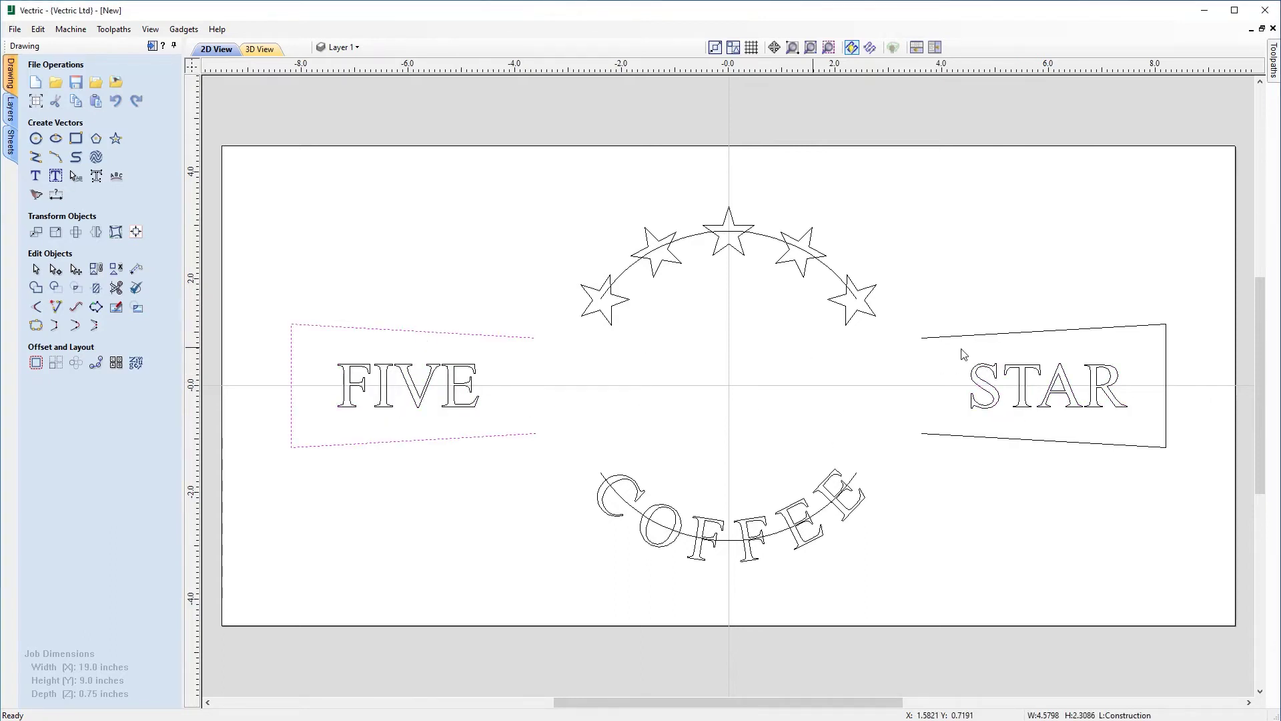
{"action": "left_click", "coordinate": [1026, 339]}
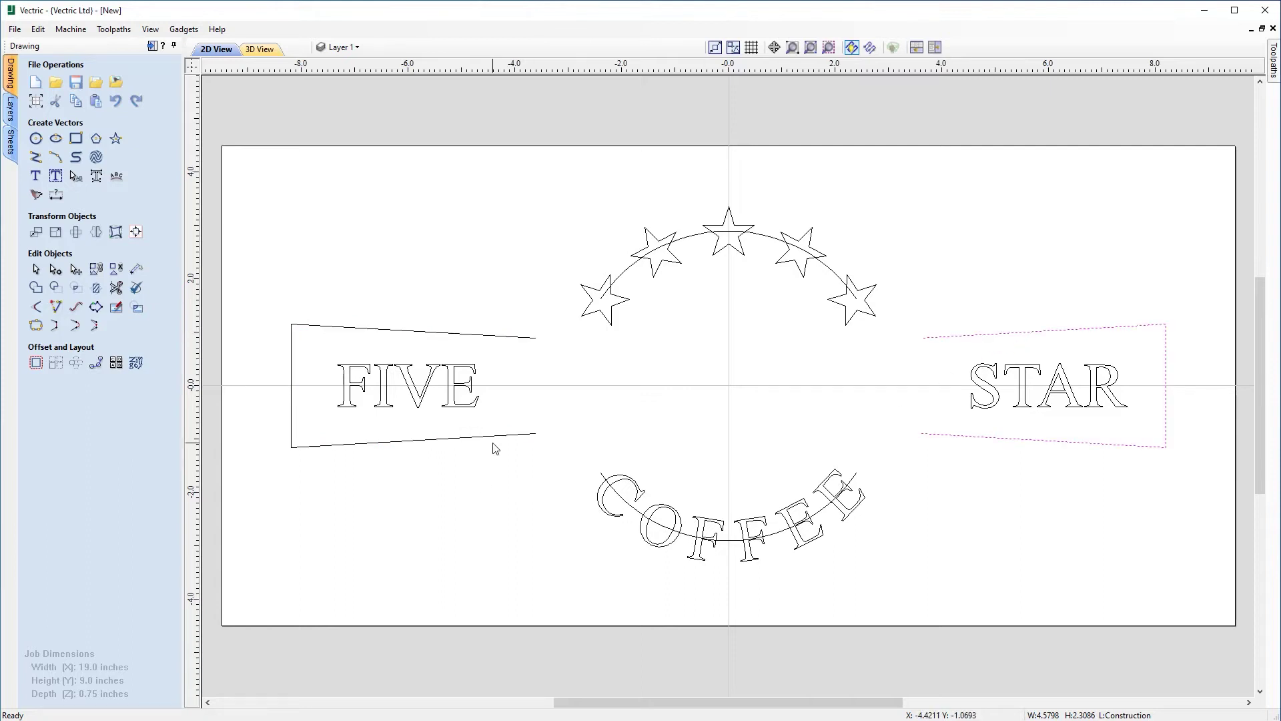
Delete the outer vertical spans of the left and right outlines so each becomes separate upper and lower lines
{"action": "left_click", "coordinate": [422, 403]}
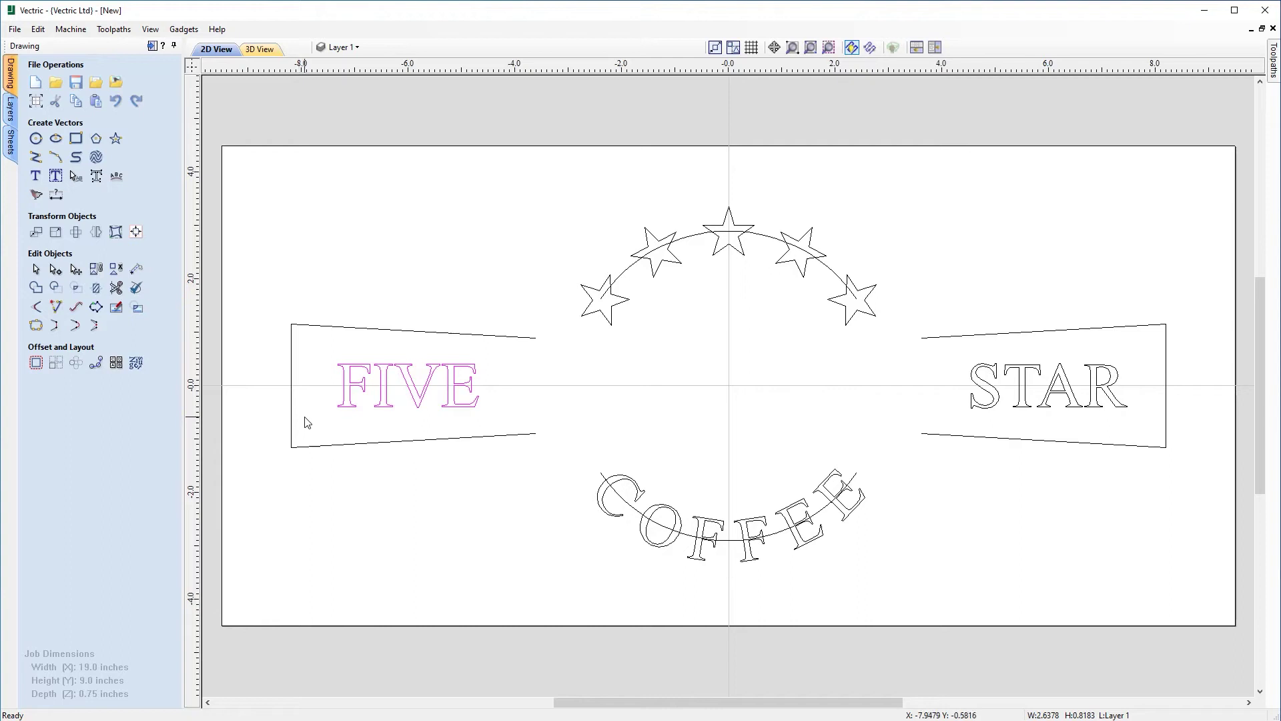
{"action": "left_click", "coordinate": [370, 467]}
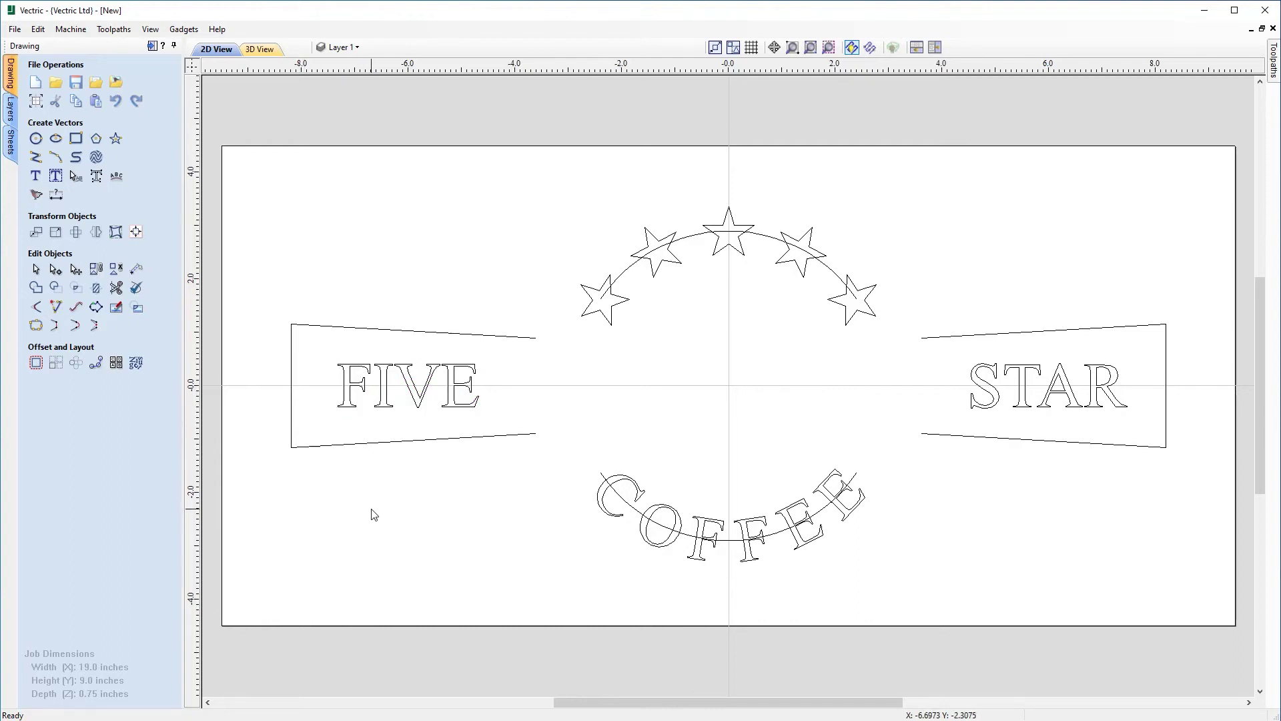
{"action": "left_click", "coordinate": [379, 447]}
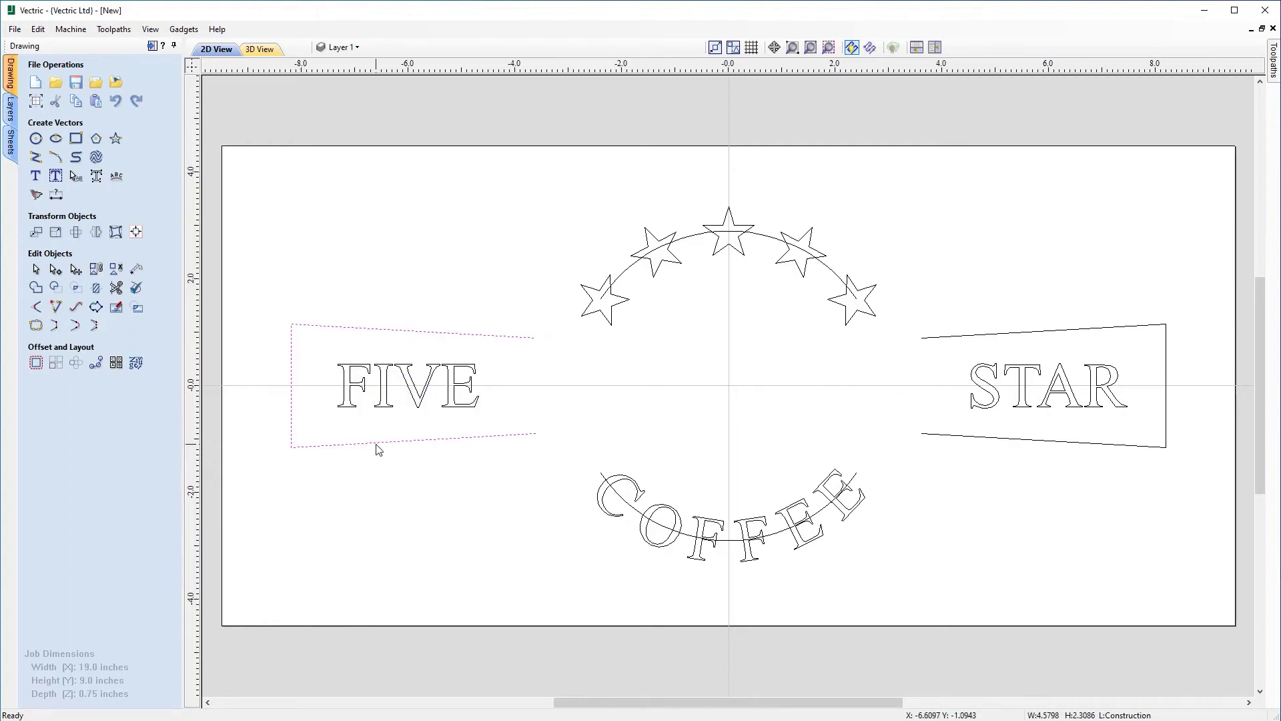
{"action": "key", "text": "n"}
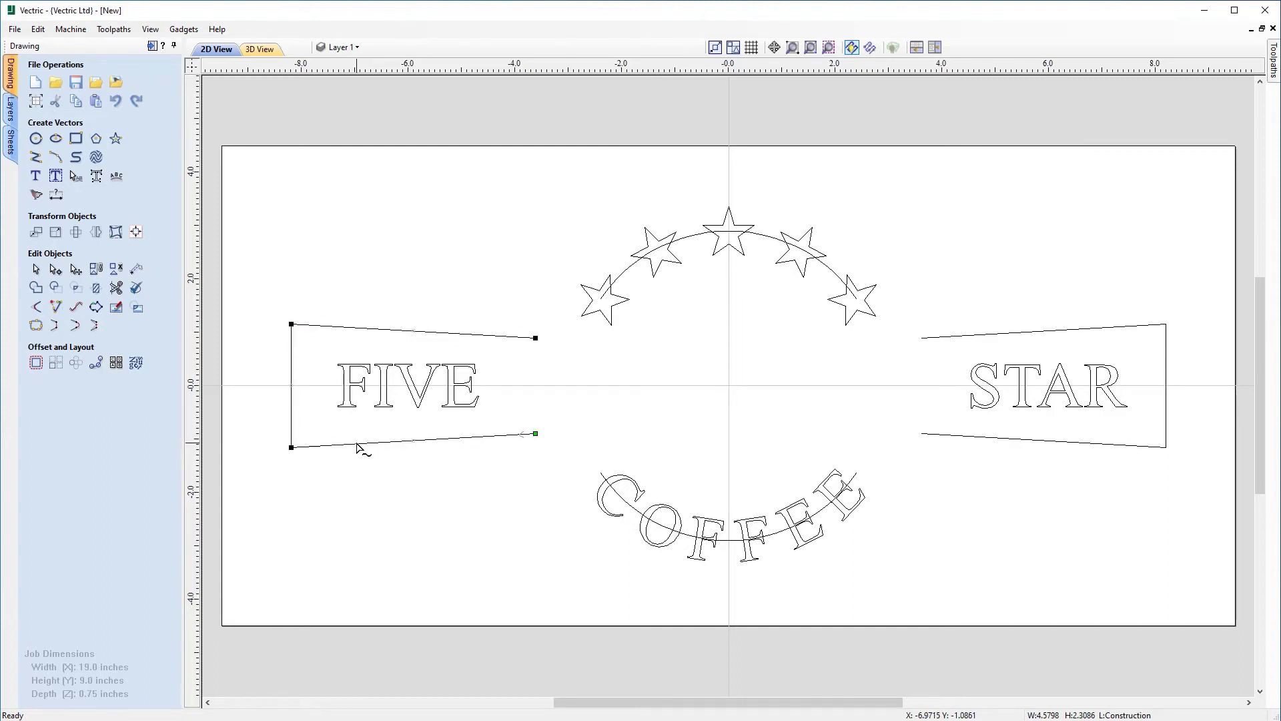
{"action": "right_click", "coordinate": [292, 400]}
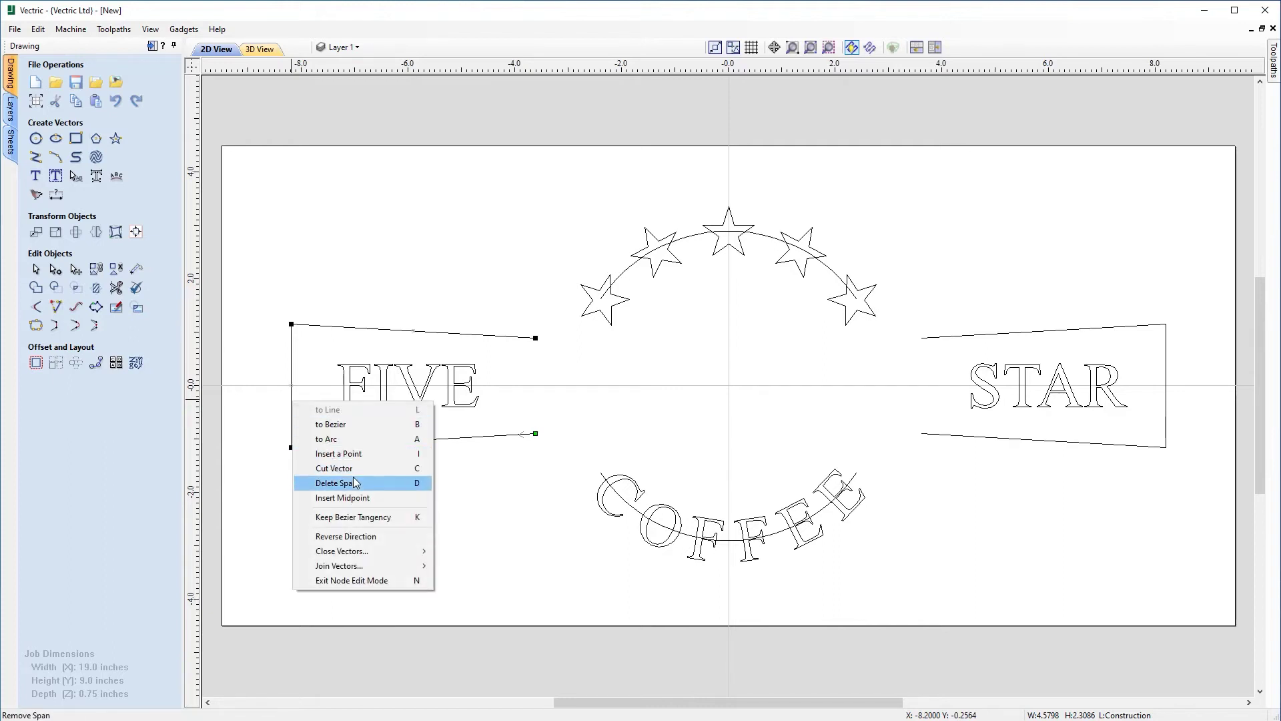
{"action": "left_click", "coordinate": [427, 483]}
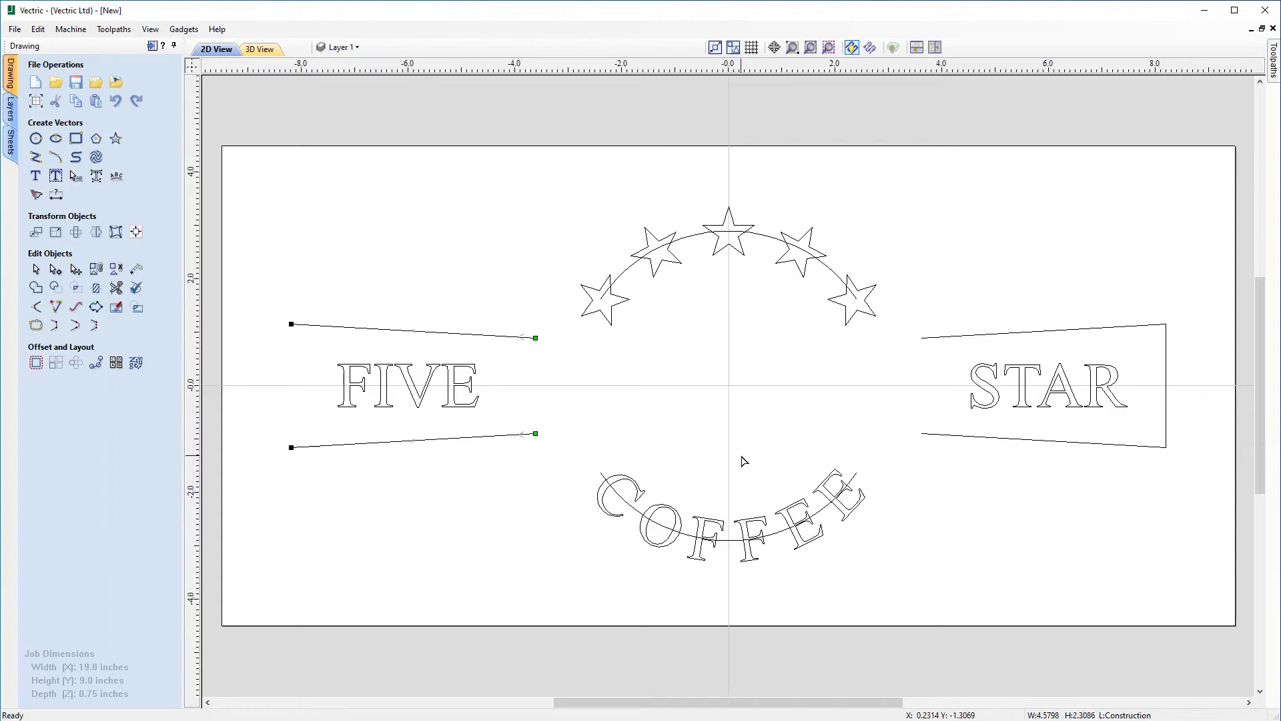
{"action": "left_click", "coordinate": [1166, 393]}
{"action": "key", "text": "d"}
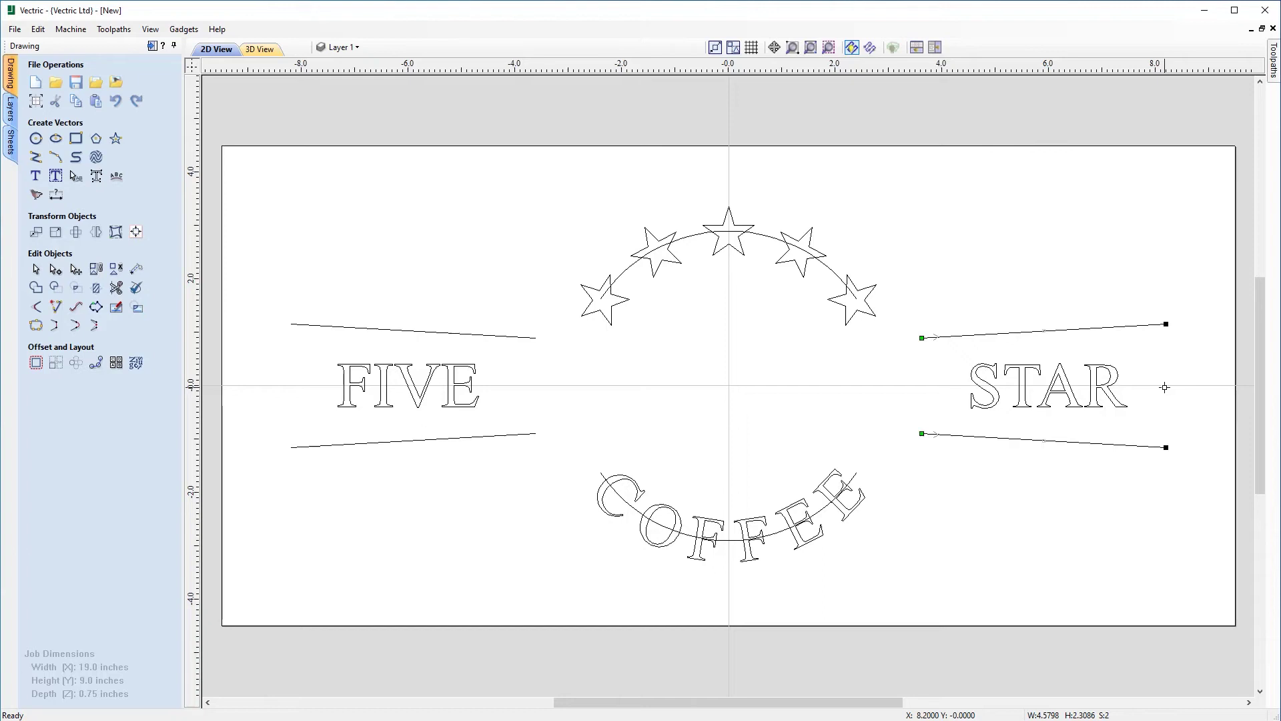
{"action": "left_click", "coordinate": [990, 542]}
Try to distort FIVE between the left outline's upper and lower lines with the Between Two Curves envelope
{"action": "left_click", "coordinate": [421, 404]}
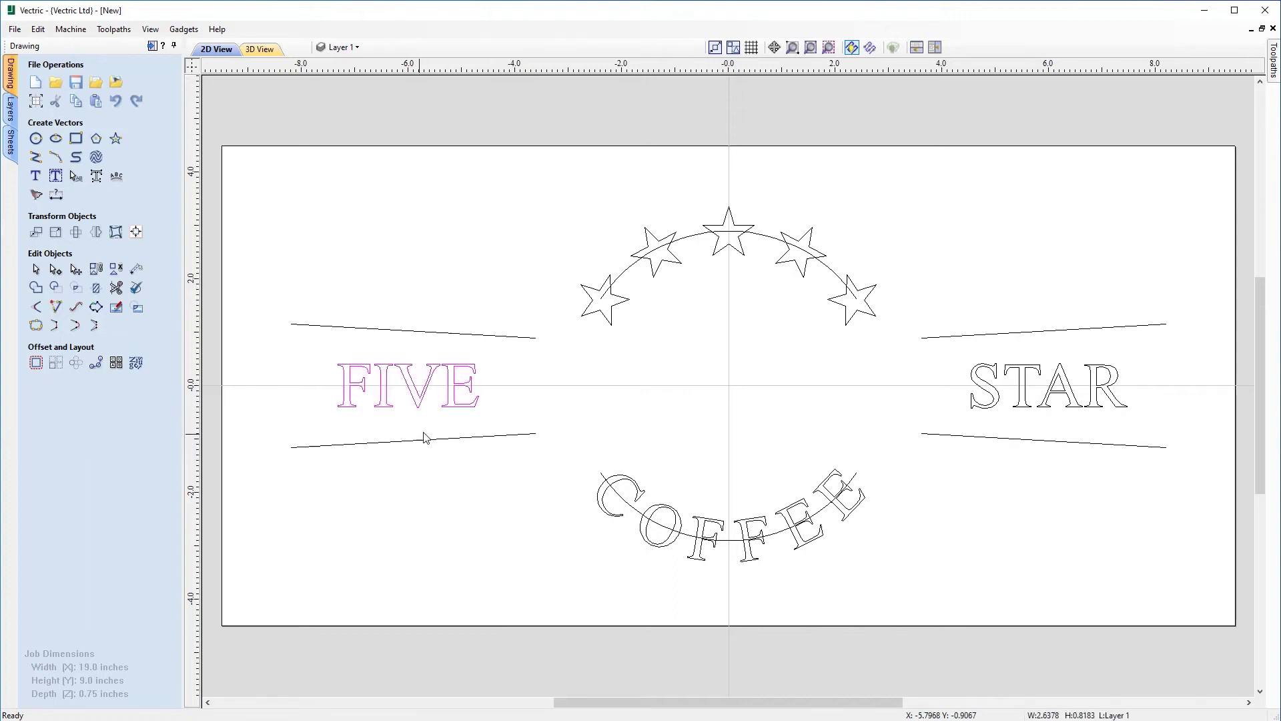
{"action": "left_click", "coordinate": [409, 441], "text": "shift"}
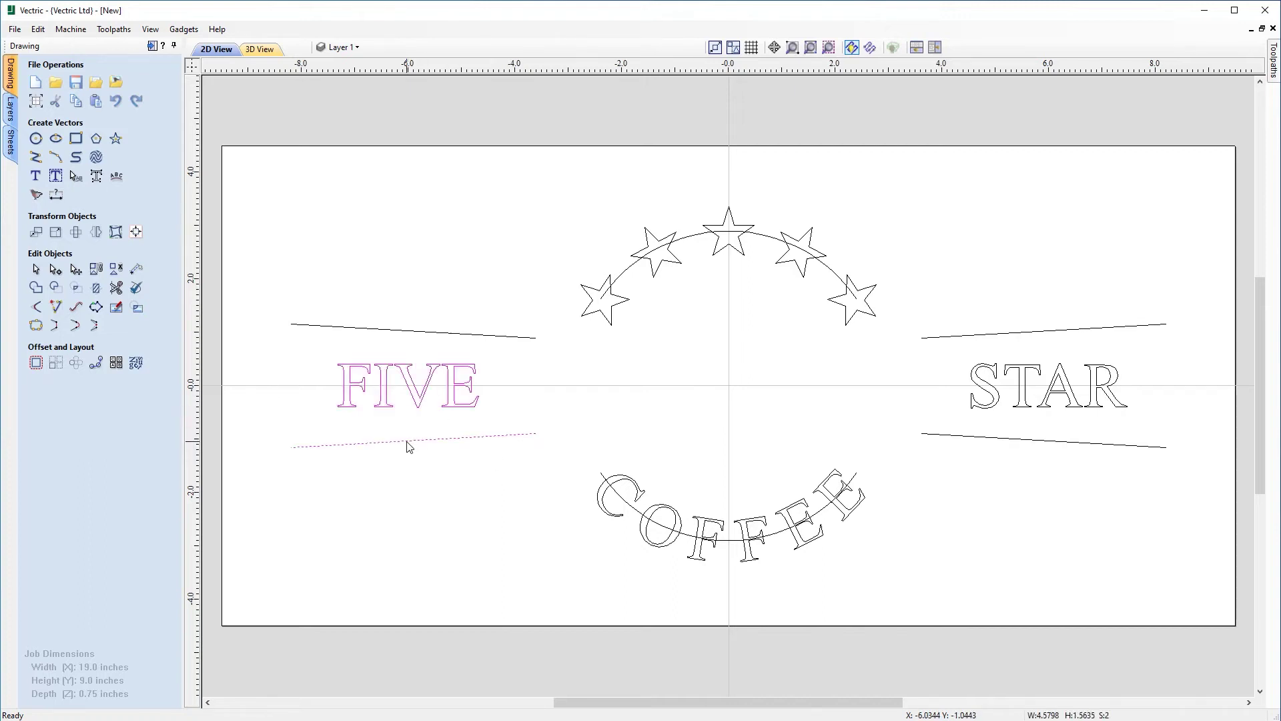
{"action": "left_click", "coordinate": [420, 332], "text": "shift"}
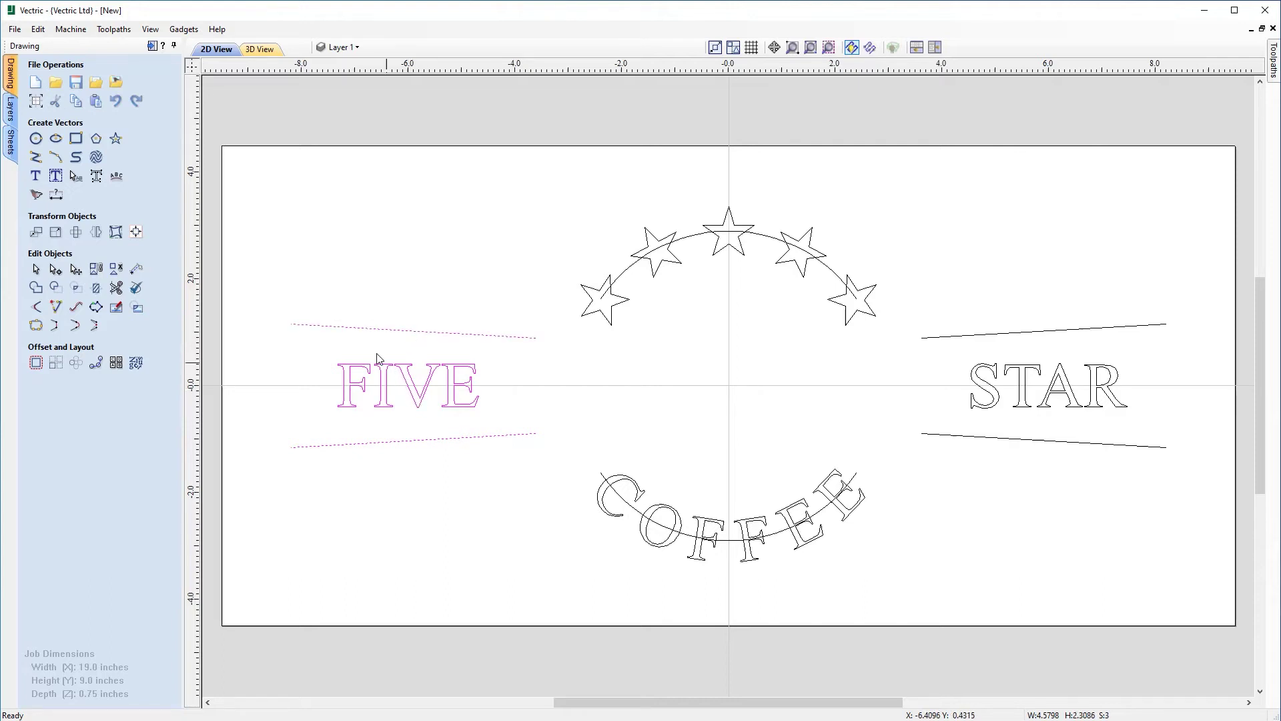
{"action": "left_click", "coordinate": [116, 234]}
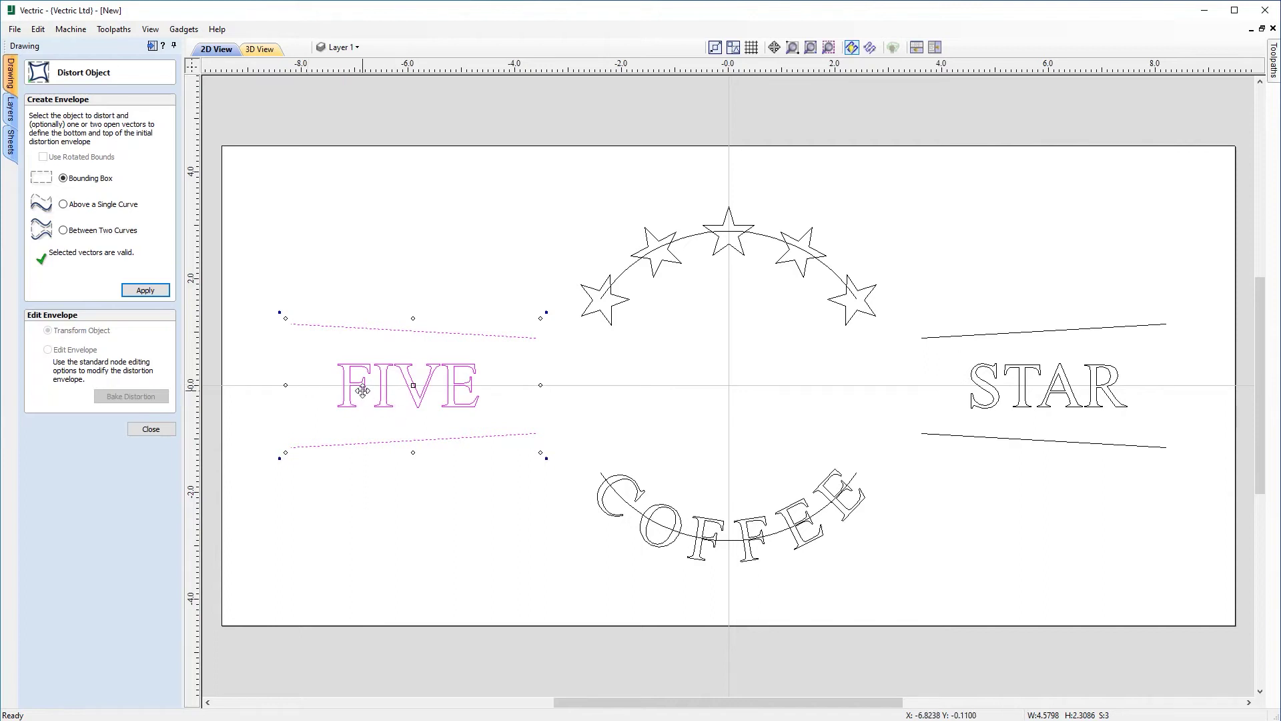
{"action": "left_click", "coordinate": [64, 231]}
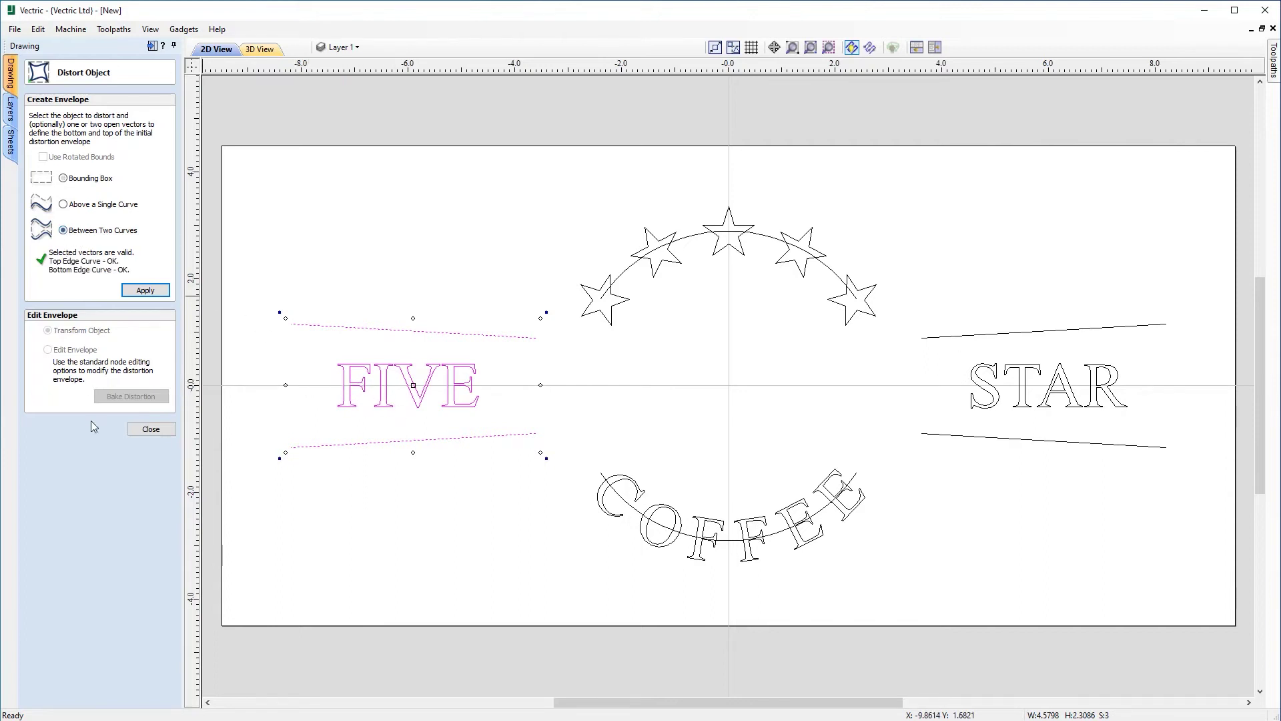
{"action": "left_click", "coordinate": [145, 291]}
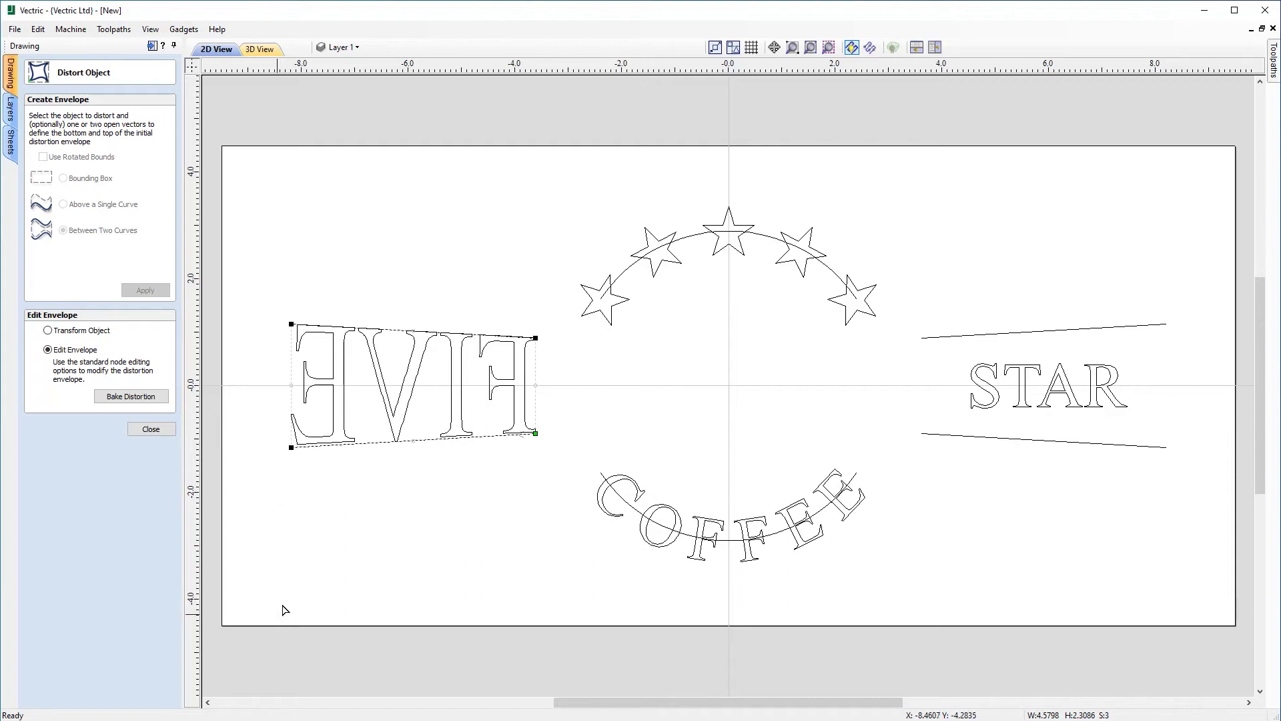
{"action": "left_click", "coordinate": [535, 435]}
{"action": "scroll", "coordinate": [537, 439], "scroll_direction": "up", "scroll_amount": 5}
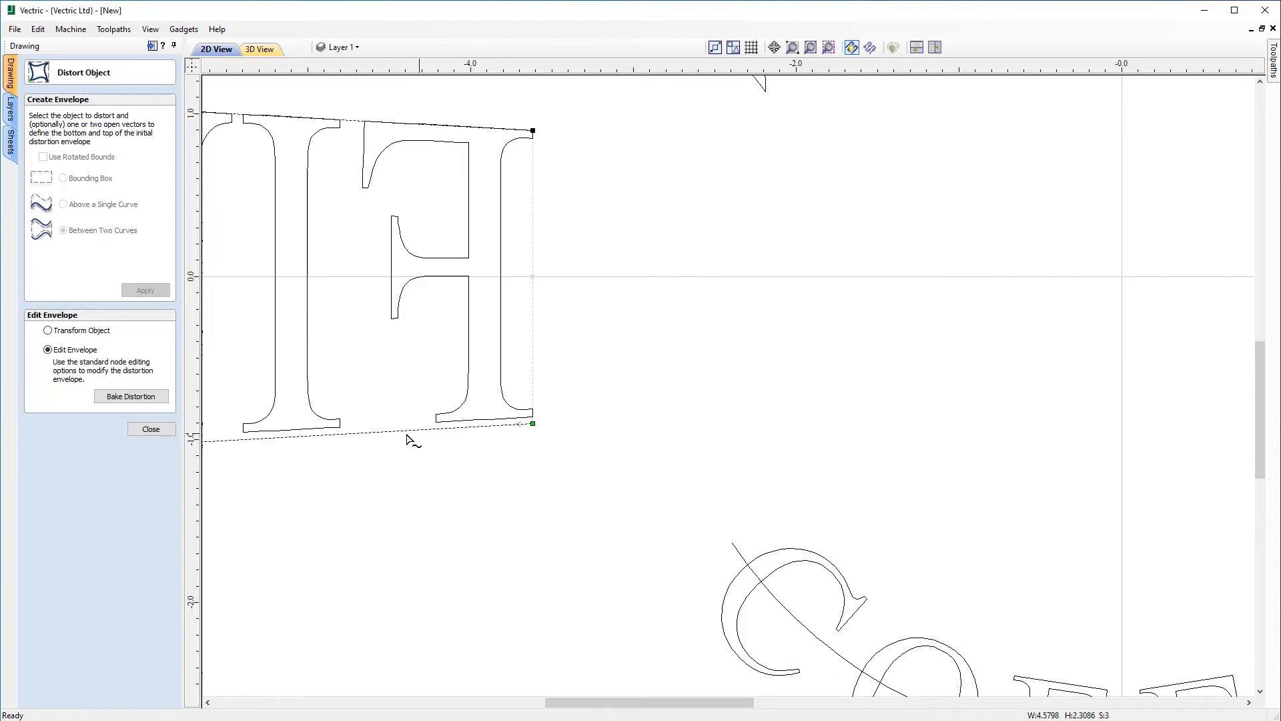
{"action": "left_click", "coordinate": [810, 48]}
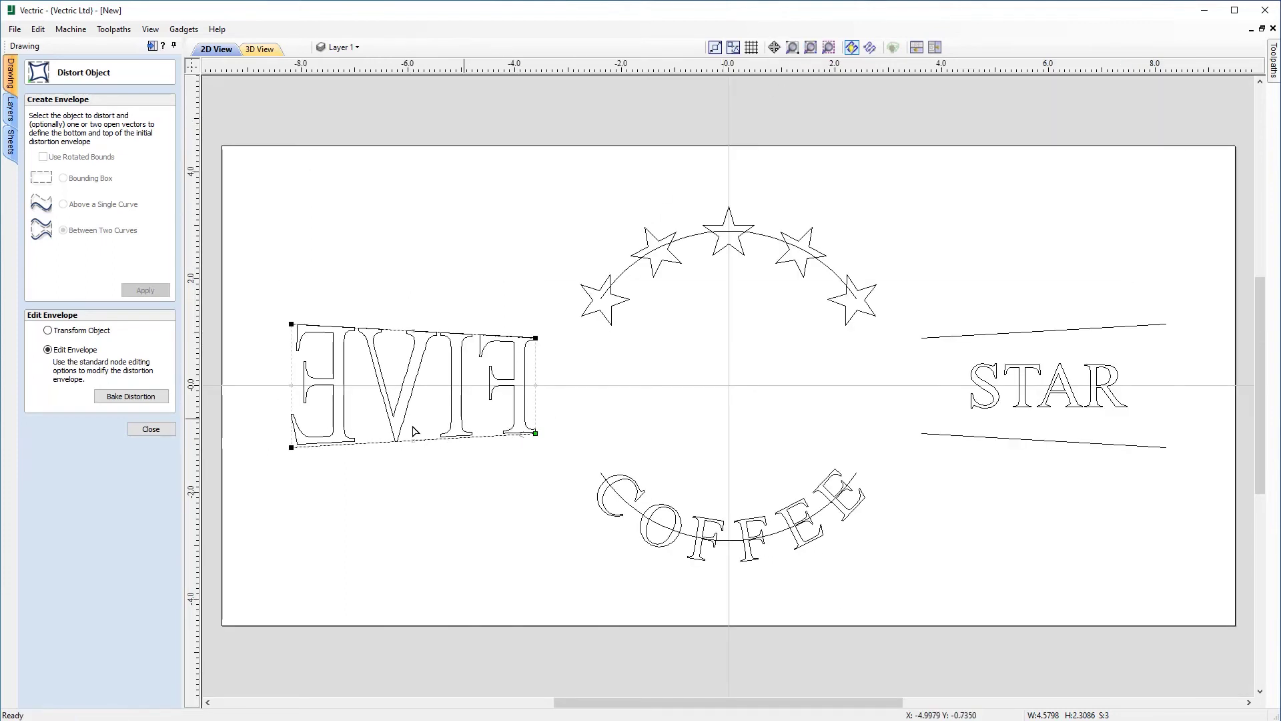
{"action": "left_click", "coordinate": [163, 429]}
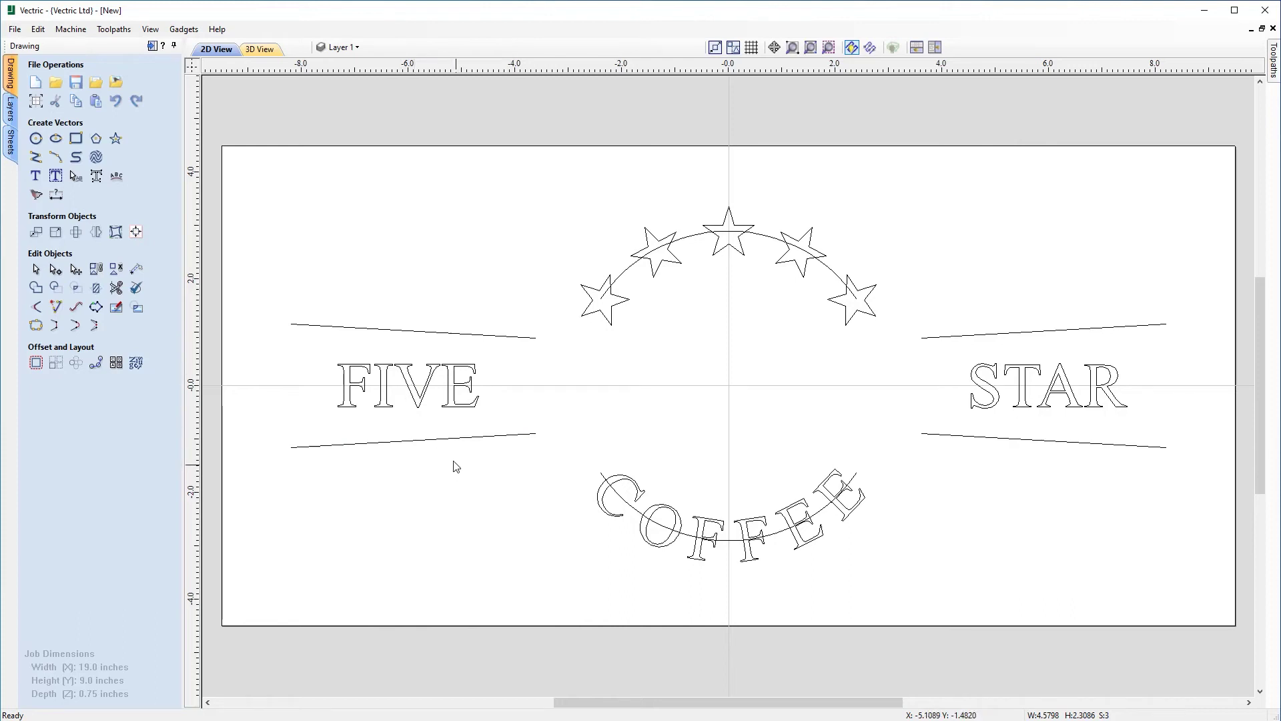
Make the outer left endpoint the start point of both the lower and upper lines around FIVE
{"action": "left_click", "coordinate": [439, 440]}
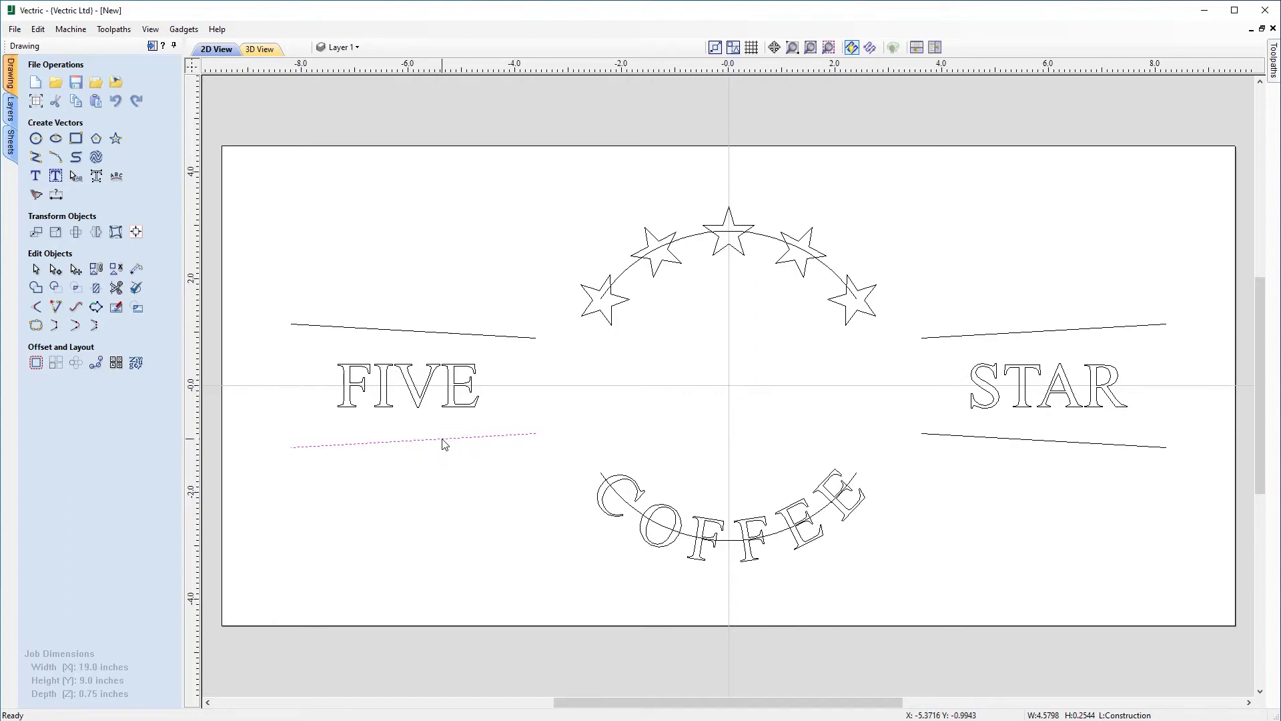
{"action": "key", "text": "n"}
{"action": "right_click", "coordinate": [292, 448]}
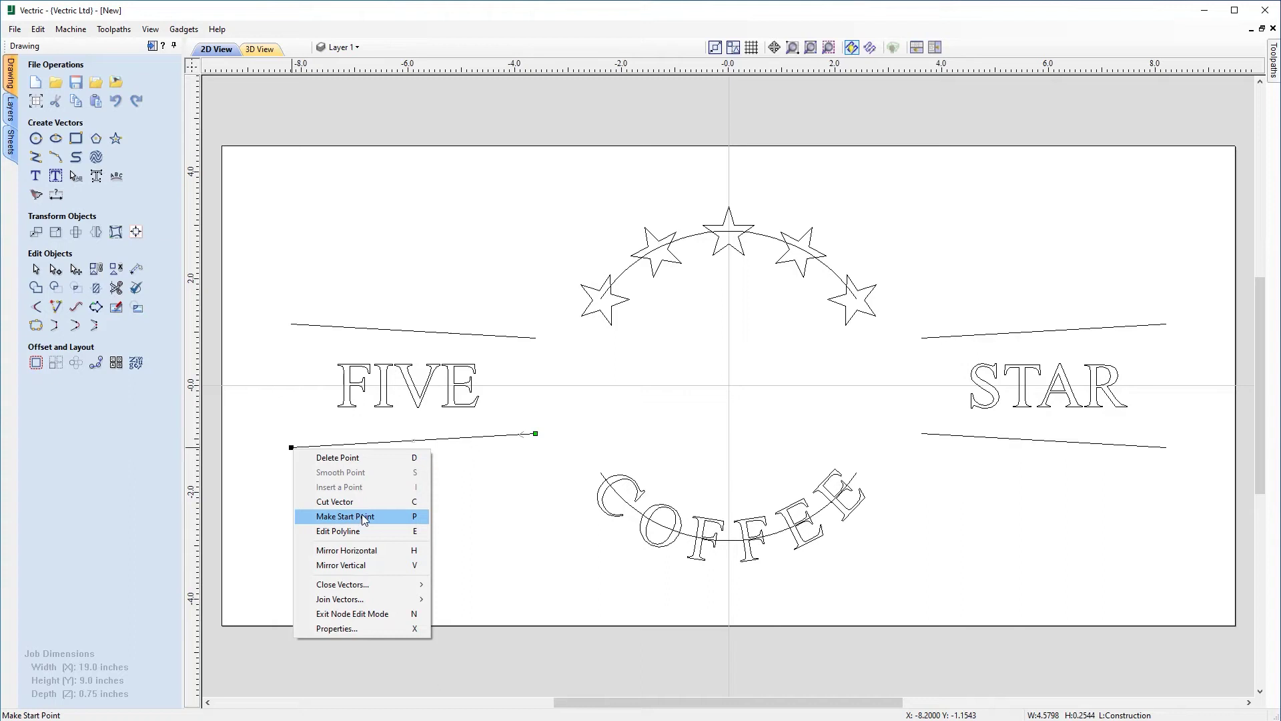
{"action": "left_click", "coordinate": [398, 517]}
{"action": "left_click", "coordinate": [344, 328]}
{"action": "right_click", "coordinate": [292, 325]}
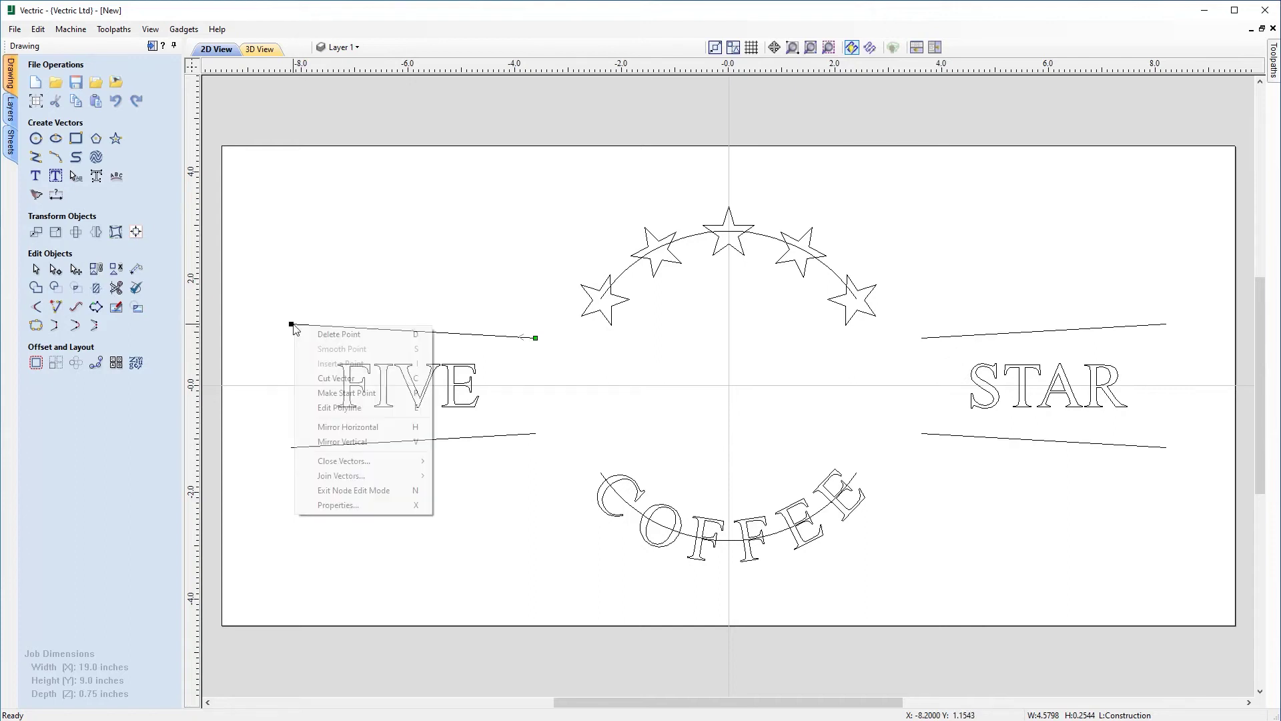
{"action": "left_click", "coordinate": [347, 394]}
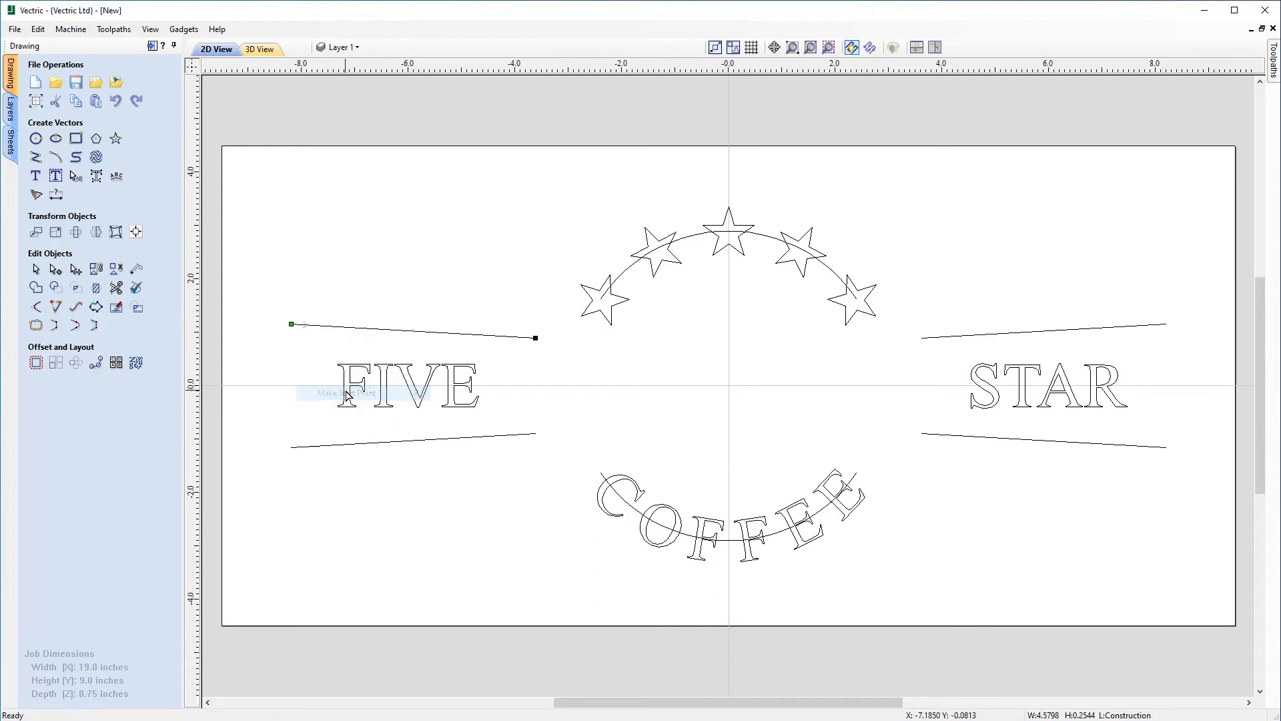
{"action": "left_click", "coordinate": [448, 498]}
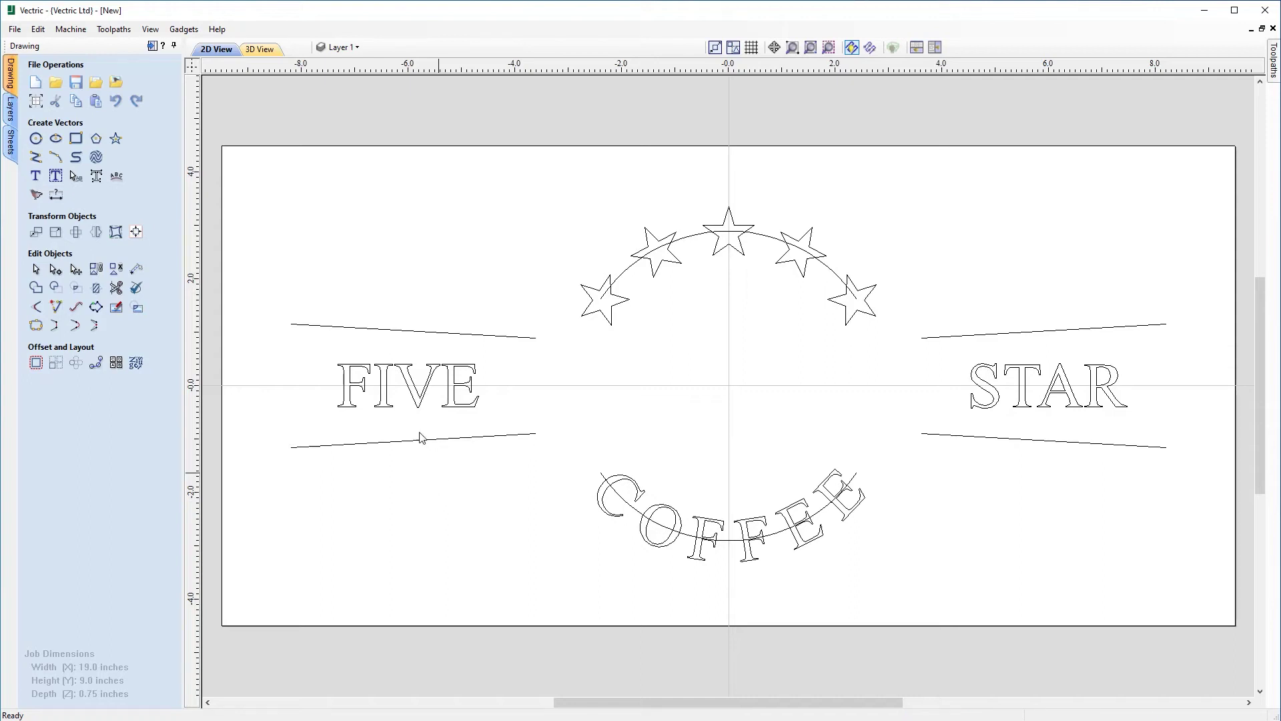
Distort FIVE to fill the space between its upper and lower lines using a Between Two Curves envelope
{"action": "left_click", "coordinate": [402, 397]}
{"action": "left_click", "coordinate": [398, 446], "text": "shift"}
{"action": "left_click", "coordinate": [400, 334], "text": "shift"}
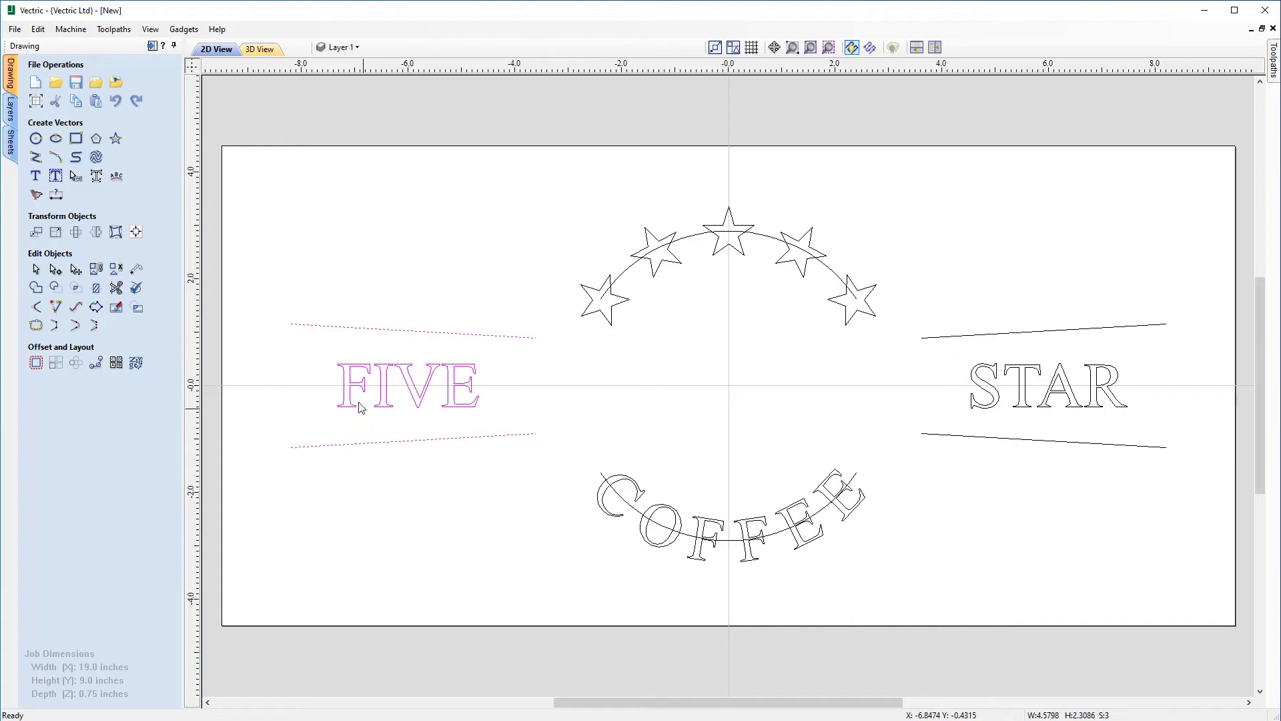
{"action": "left_click", "coordinate": [116, 232]}
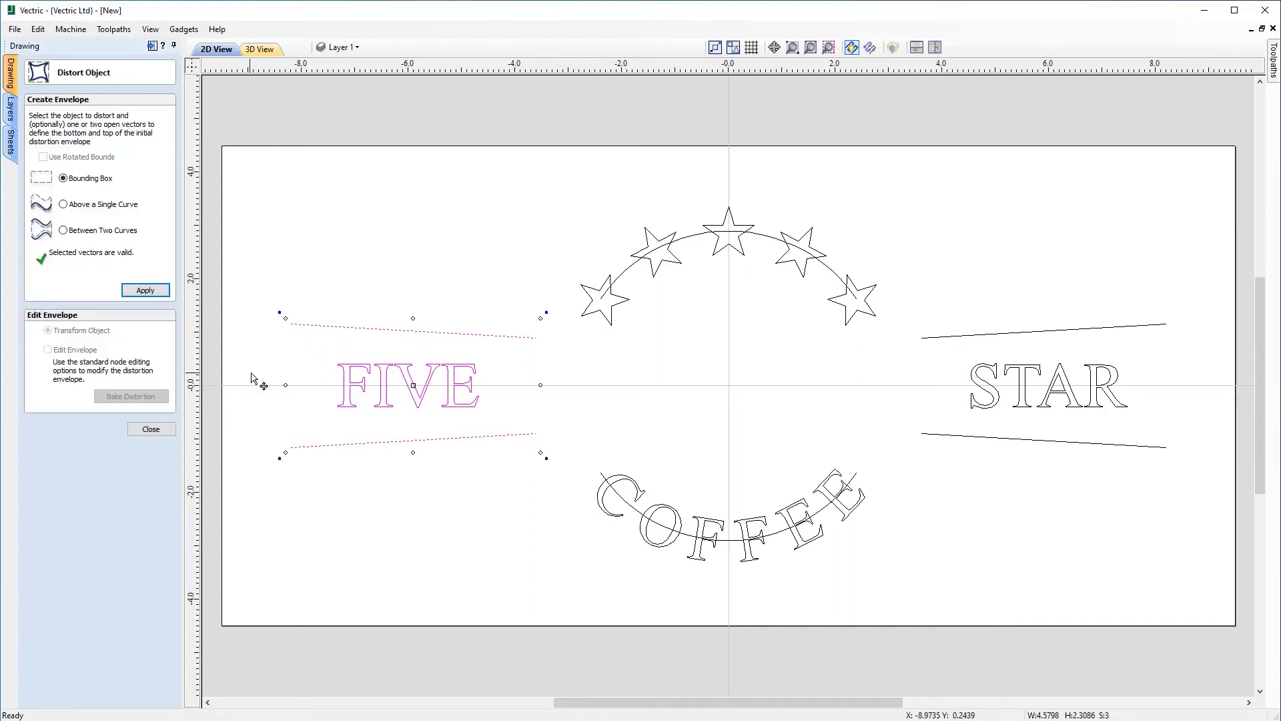
{"action": "left_click", "coordinate": [63, 231]}
{"action": "left_click", "coordinate": [146, 291]}
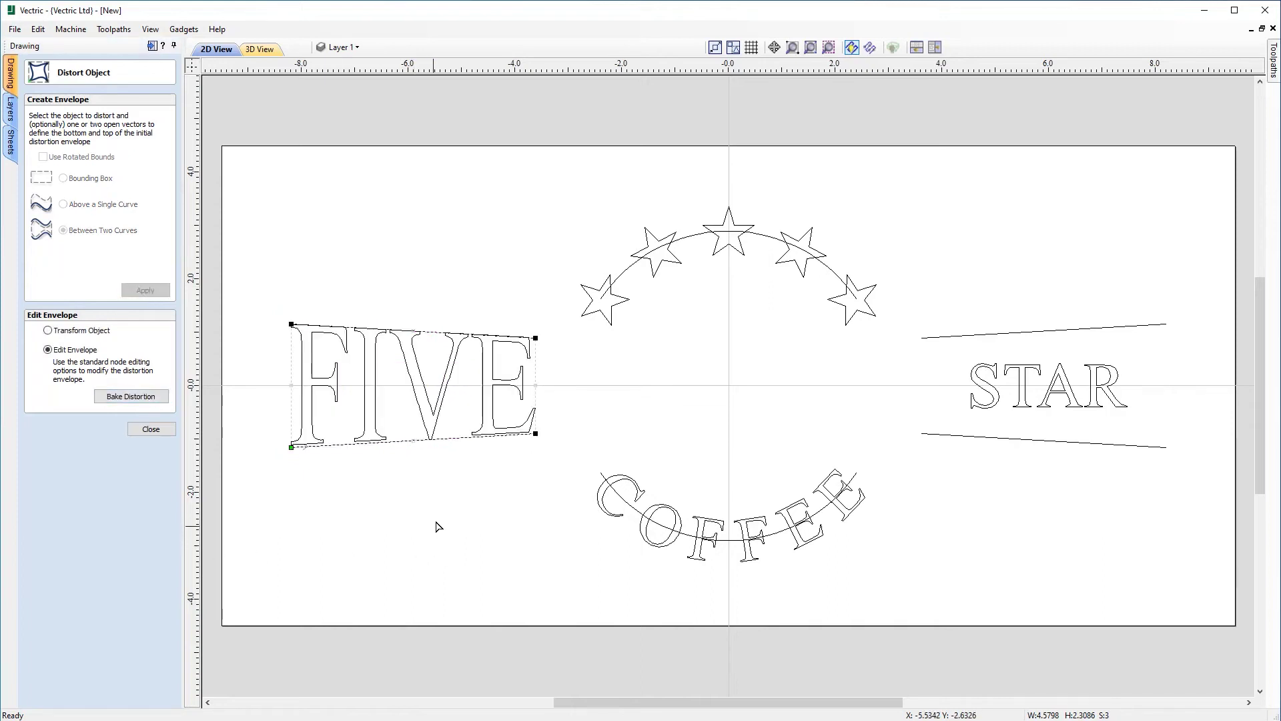
{"action": "left_click", "coordinate": [151, 429]}
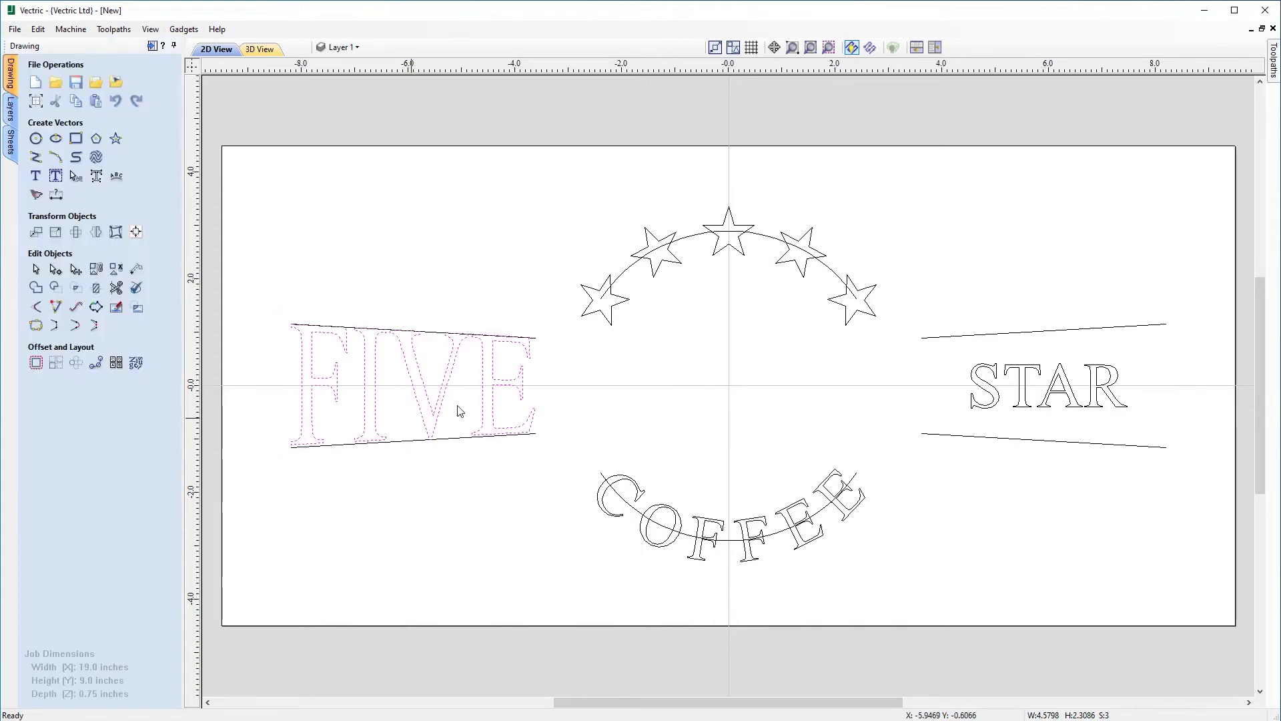
Stretch the distorted FIVE downward to about 2.36 inches high so its letters meet the lower line
{"action": "scroll", "coordinate": [447, 423], "scroll_direction": "up", "scroll_amount": 2}
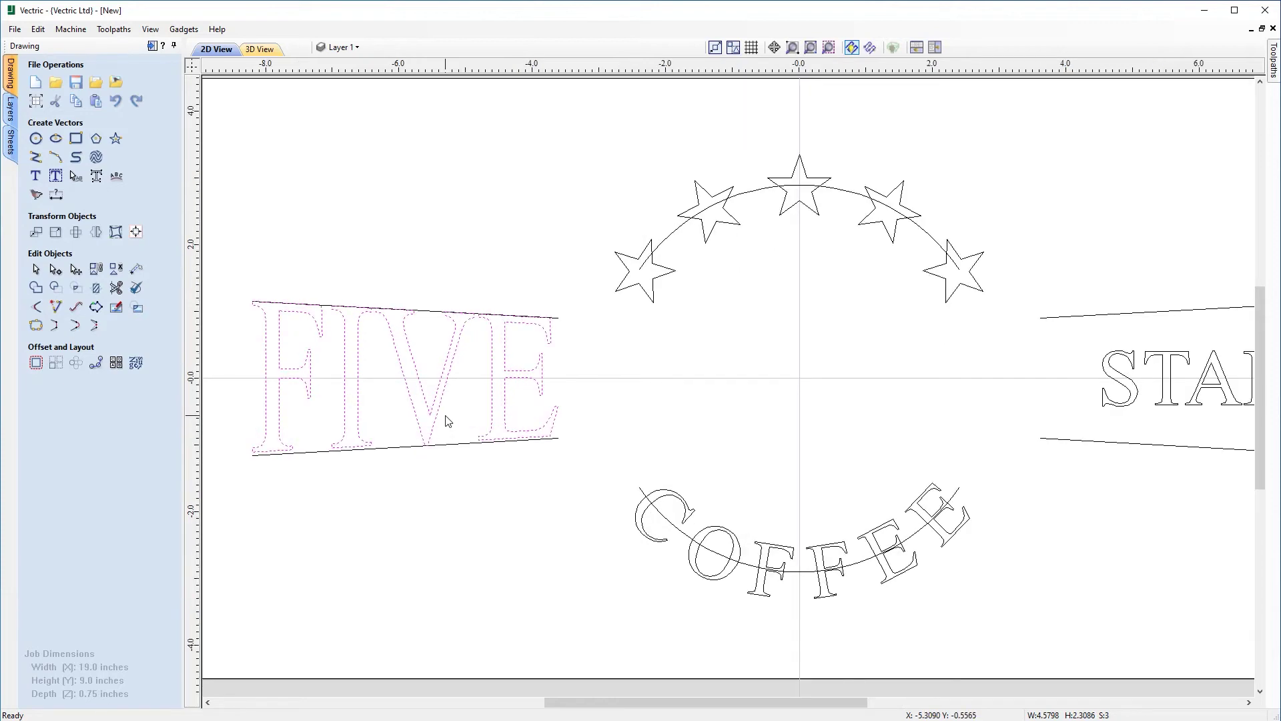
{"action": "scroll", "coordinate": [447, 421], "scroll_direction": "down", "scroll_amount": 1}
{"action": "scroll", "coordinate": [329, 441], "scroll_direction": "up", "scroll_amount": 2}
{"action": "left_click_drag", "start_coordinate": [581, 699], "coordinate": [573, 691]}
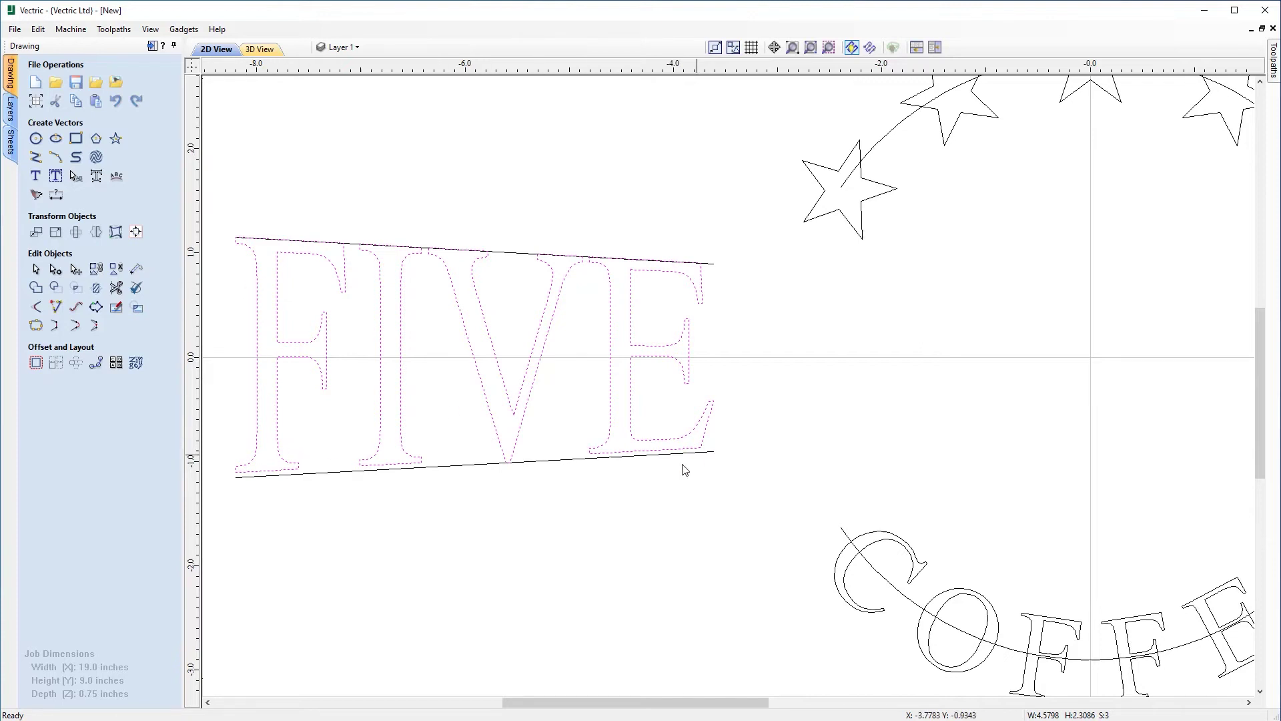
{"action": "left_click", "coordinate": [115, 232]}
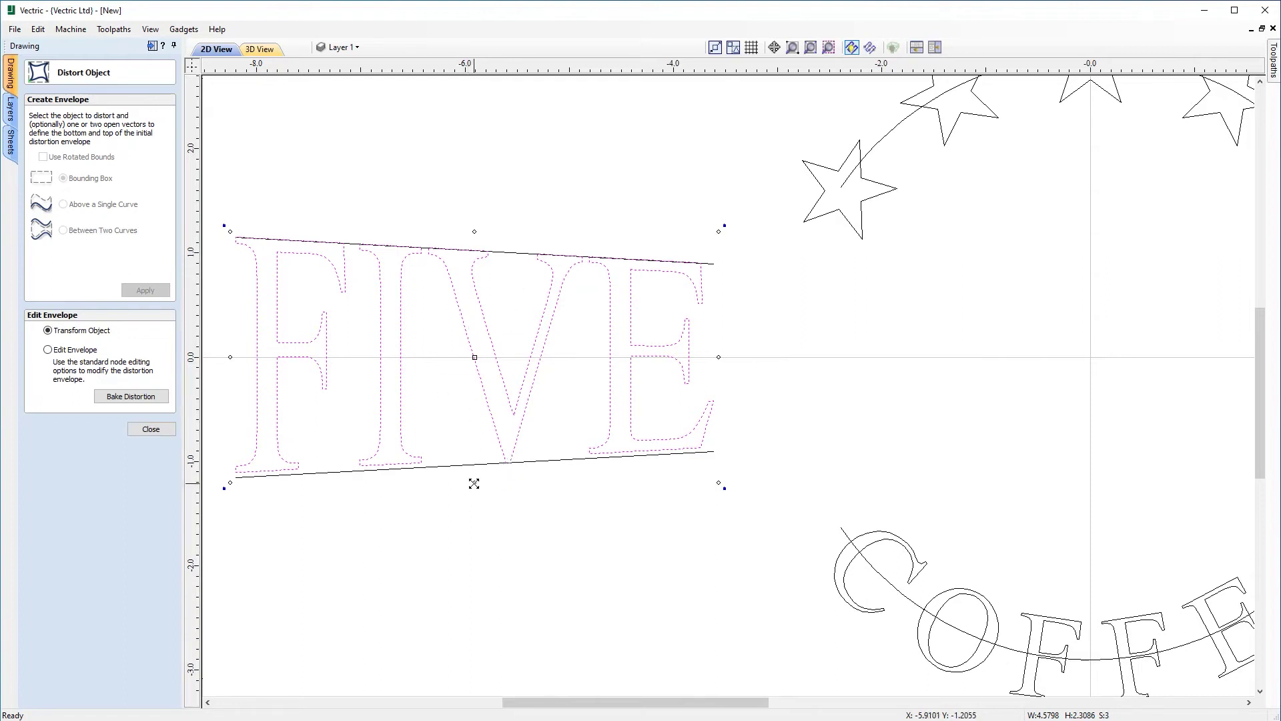
{"action": "left_click_drag", "start_coordinate": [474, 483], "coordinate": [475, 482]}
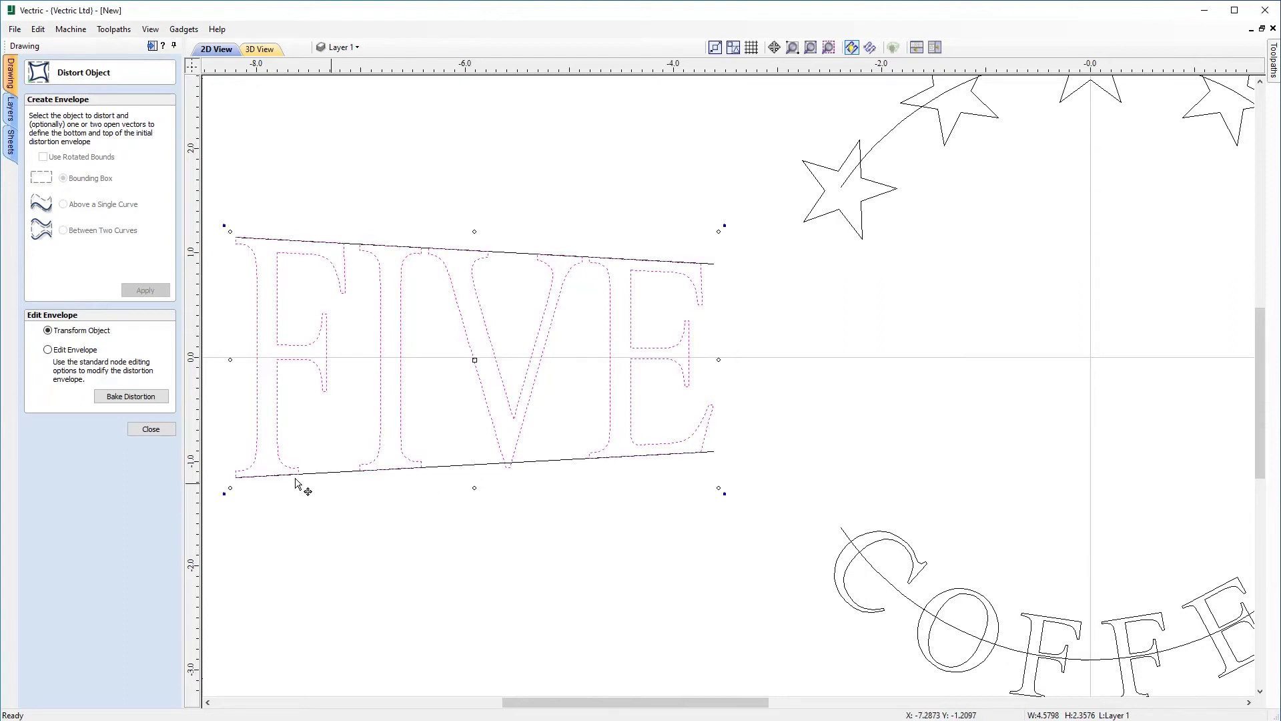
{"action": "scroll", "coordinate": [308, 481], "scroll_direction": "up", "scroll_amount": 1}
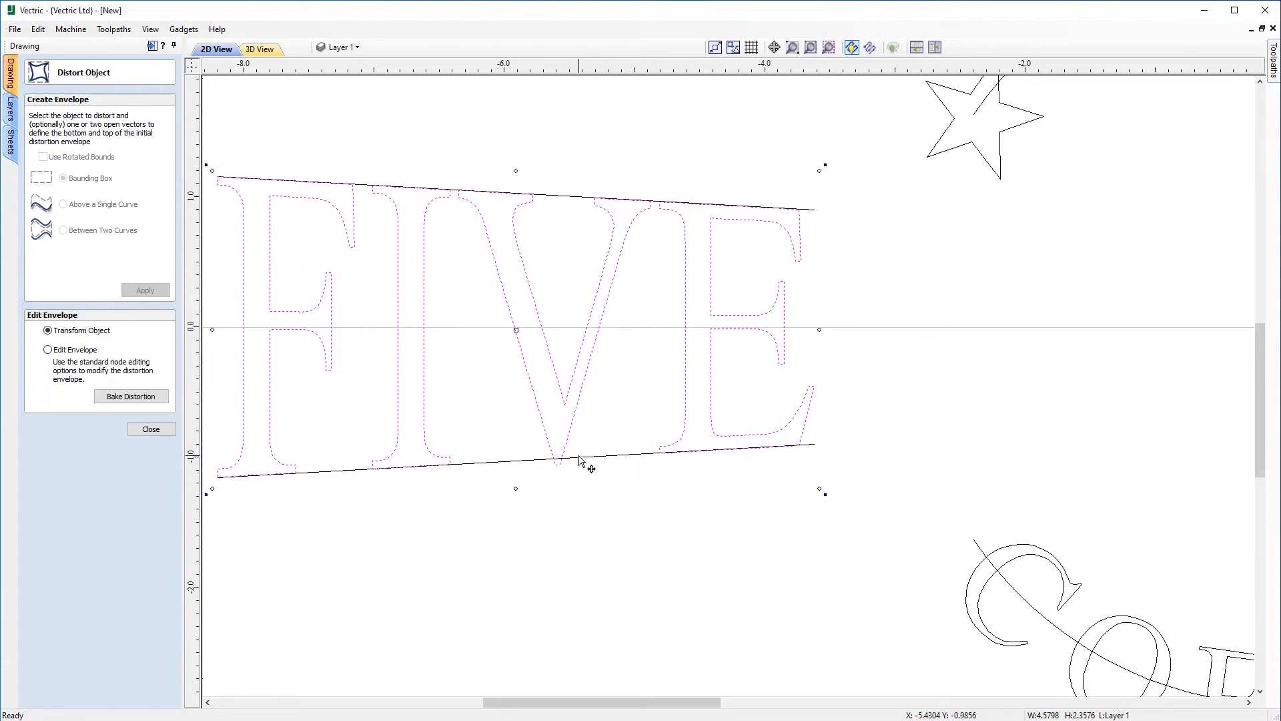
{"action": "left_click", "coordinate": [166, 434]}
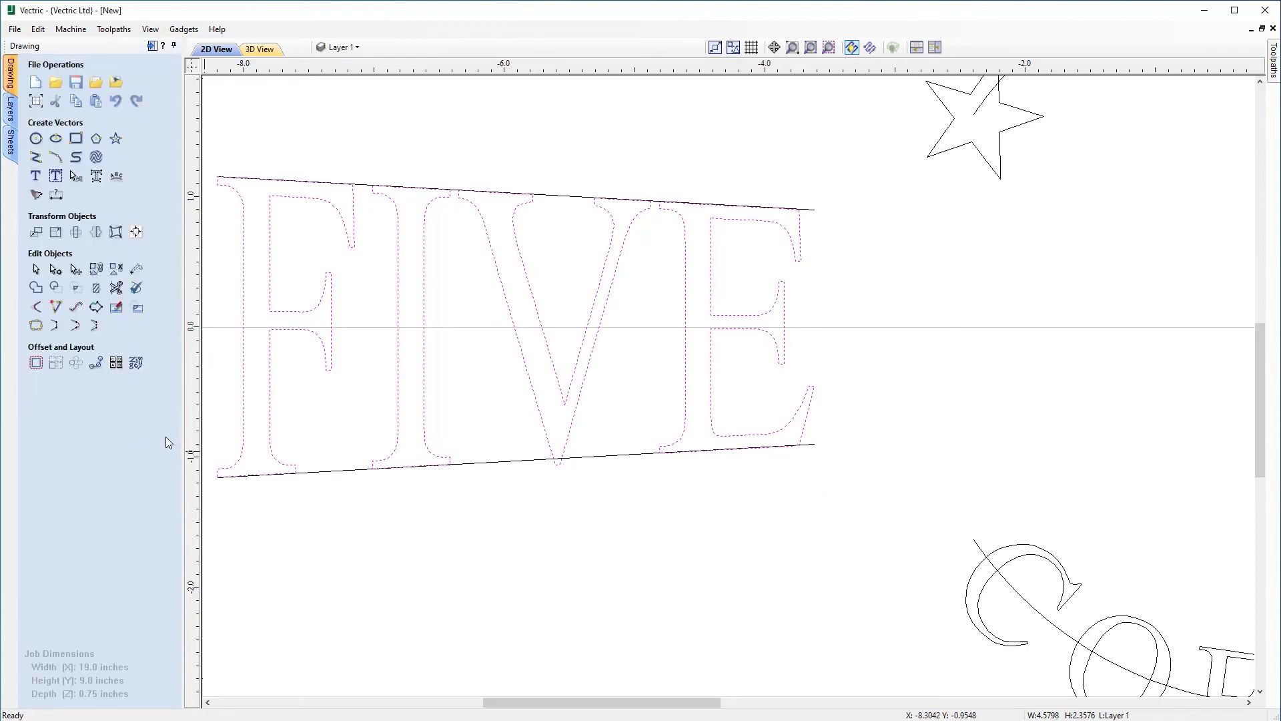
{"action": "scroll", "coordinate": [400, 498], "scroll_direction": "down", "scroll_amount": 5}
{"action": "scroll", "coordinate": [404, 494], "scroll_direction": "up", "scroll_amount": 3}
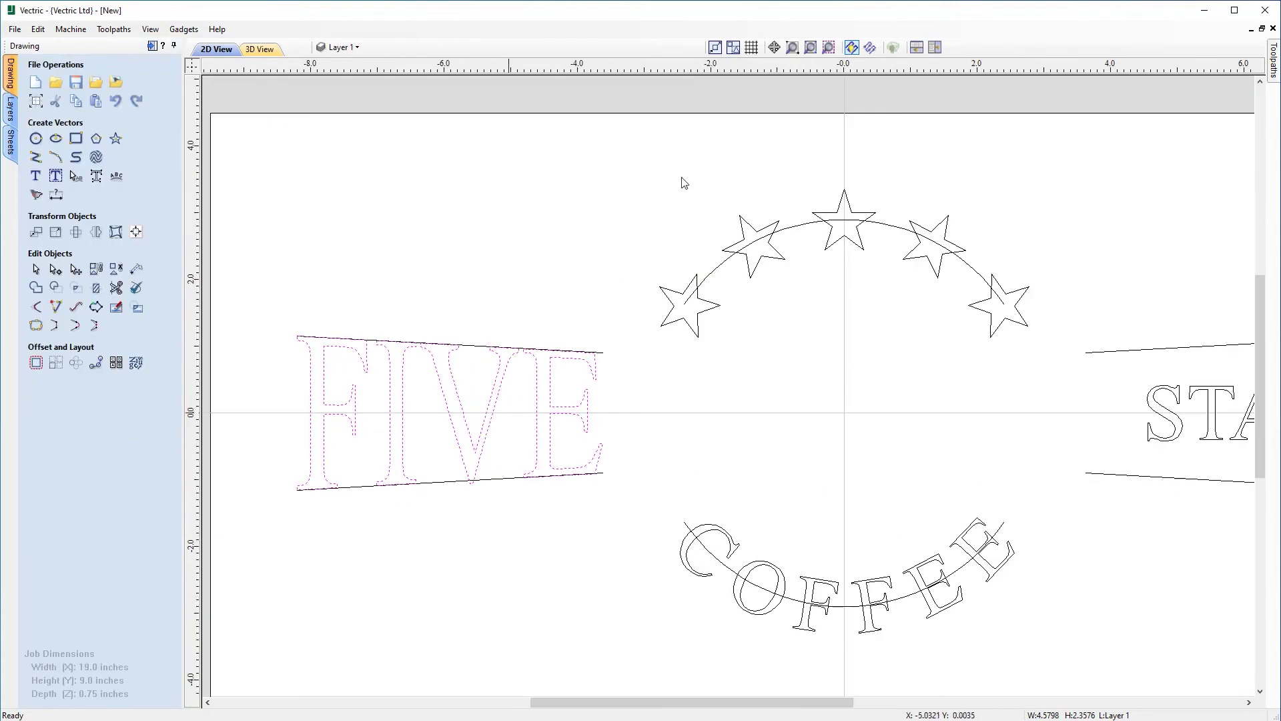
{"action": "left_click", "coordinate": [811, 46]}
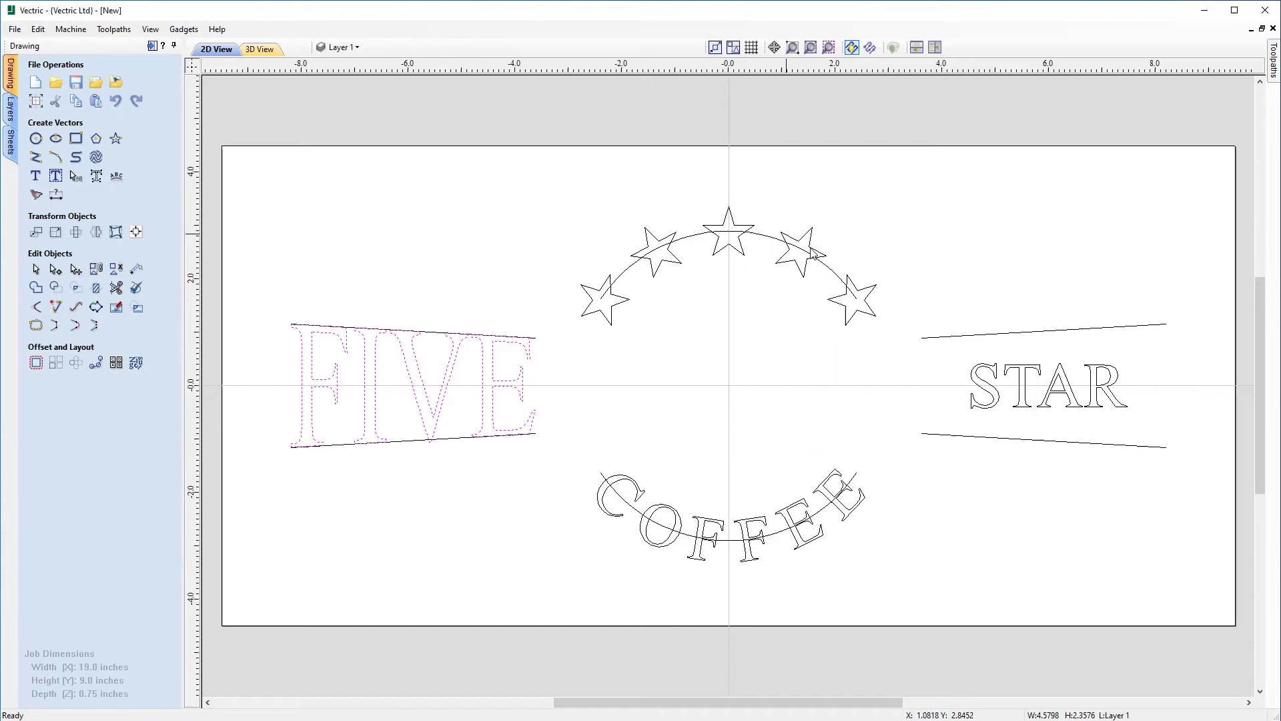
Distort STAR to fill the space between its lower and upper lines using a Between Two Curves envelope
{"action": "left_click", "coordinate": [924, 421]}
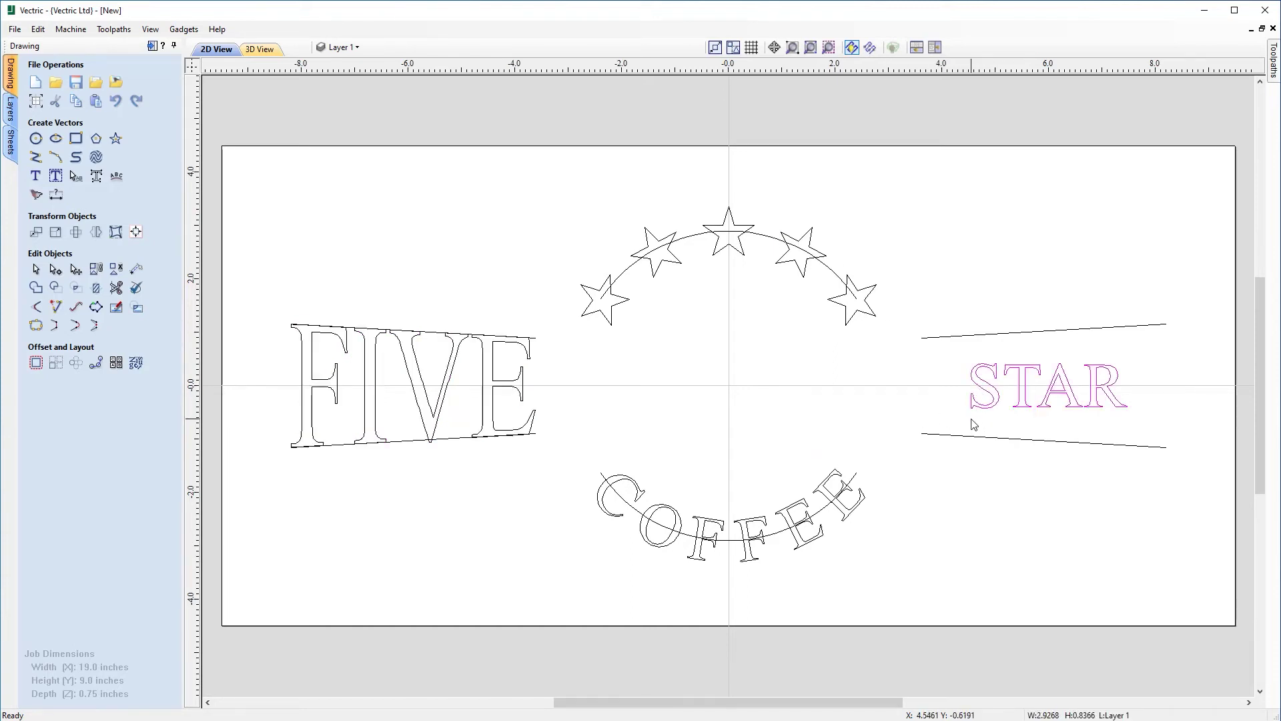
{"action": "left_click", "coordinate": [991, 442], "text": "shift"}
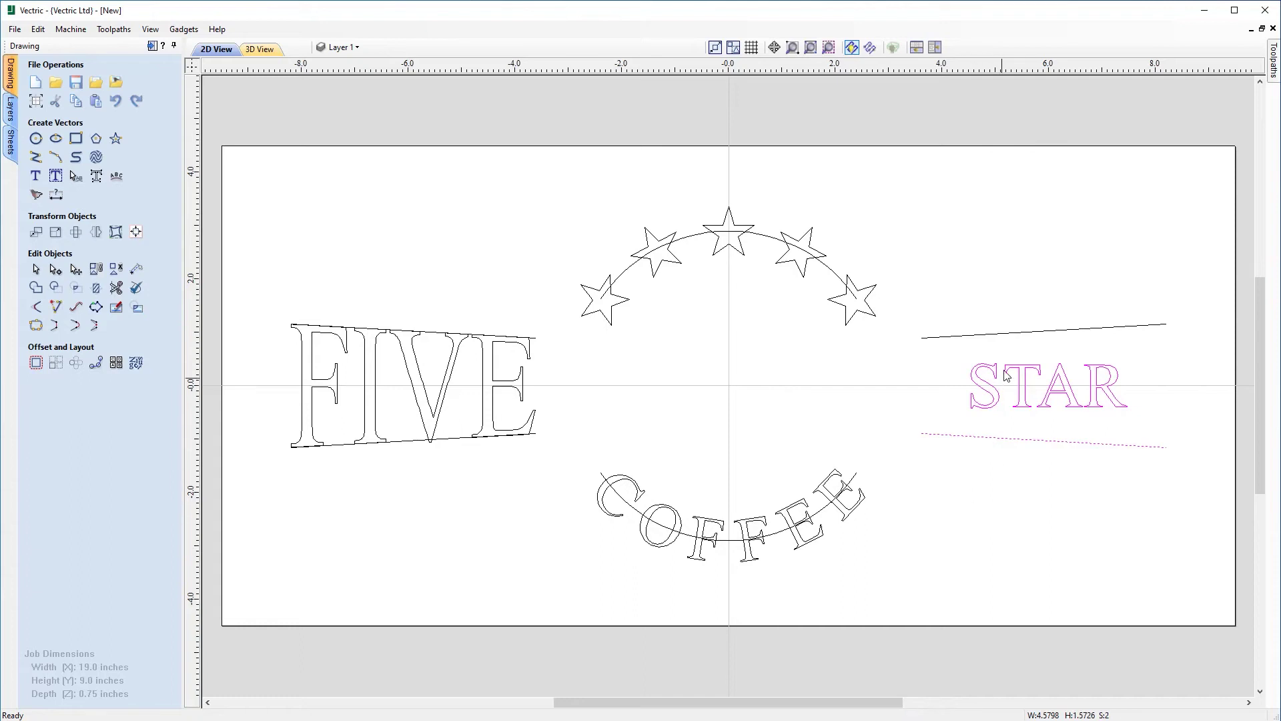
{"action": "left_click", "coordinate": [1016, 333], "text": "shift"}
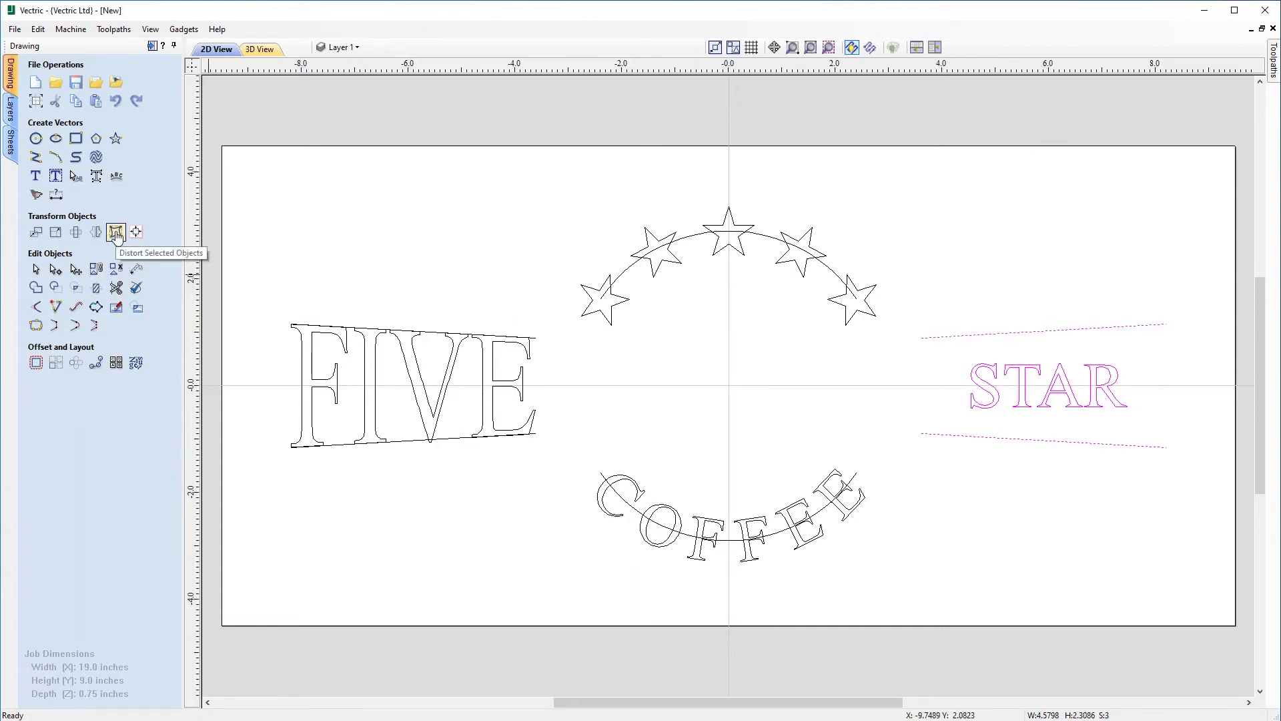
{"action": "left_click", "coordinate": [112, 237]}
{"action": "left_click", "coordinate": [65, 231]}
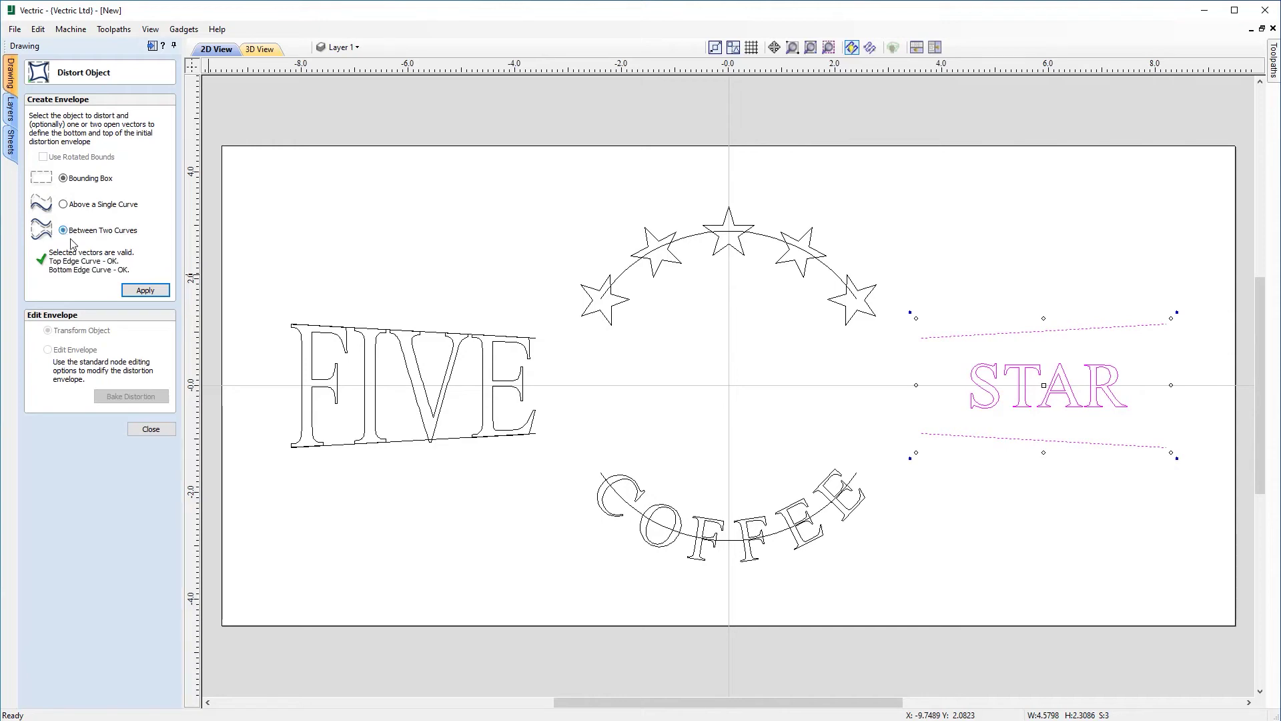
{"action": "left_click", "coordinate": [145, 290]}
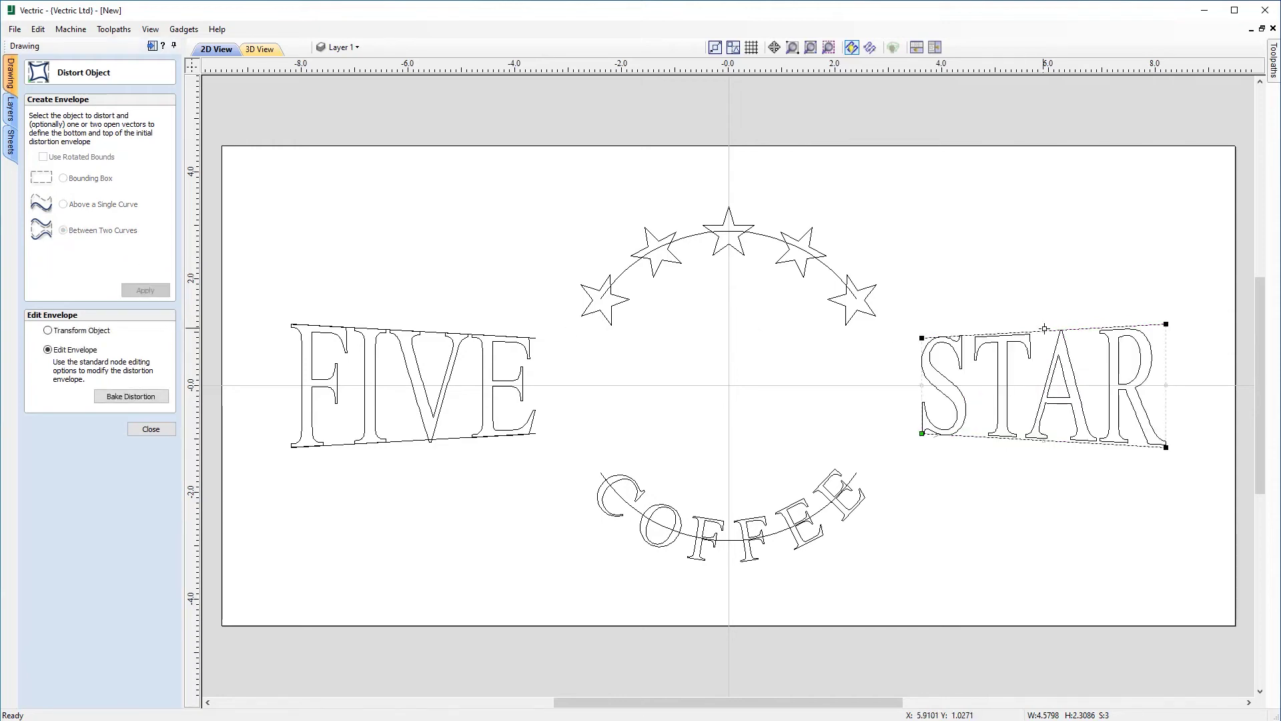
Stretch the distorted STAR upward and downward to about 2.40 inches high so its letters meet both lines
{"action": "scroll", "coordinate": [1092, 393], "scroll_direction": "up", "scroll_amount": 4}
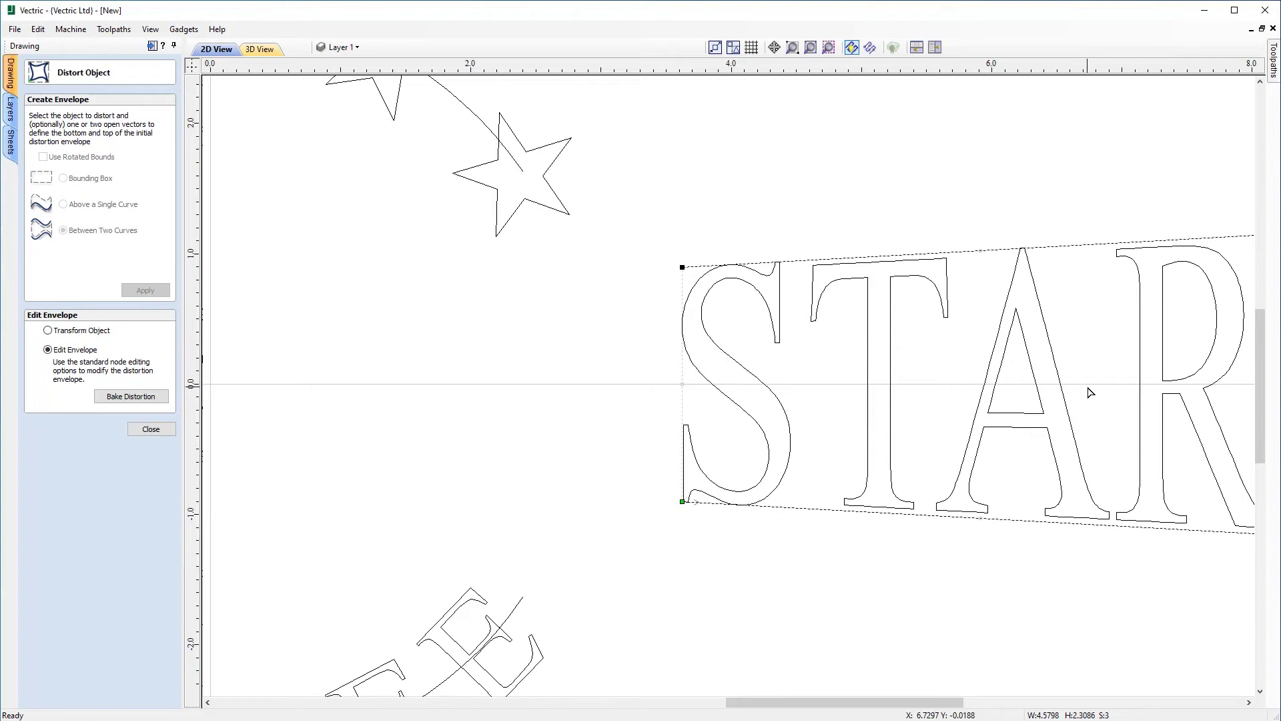
{"action": "left_click_drag", "start_coordinate": [929, 703], "coordinate": [963, 712]}
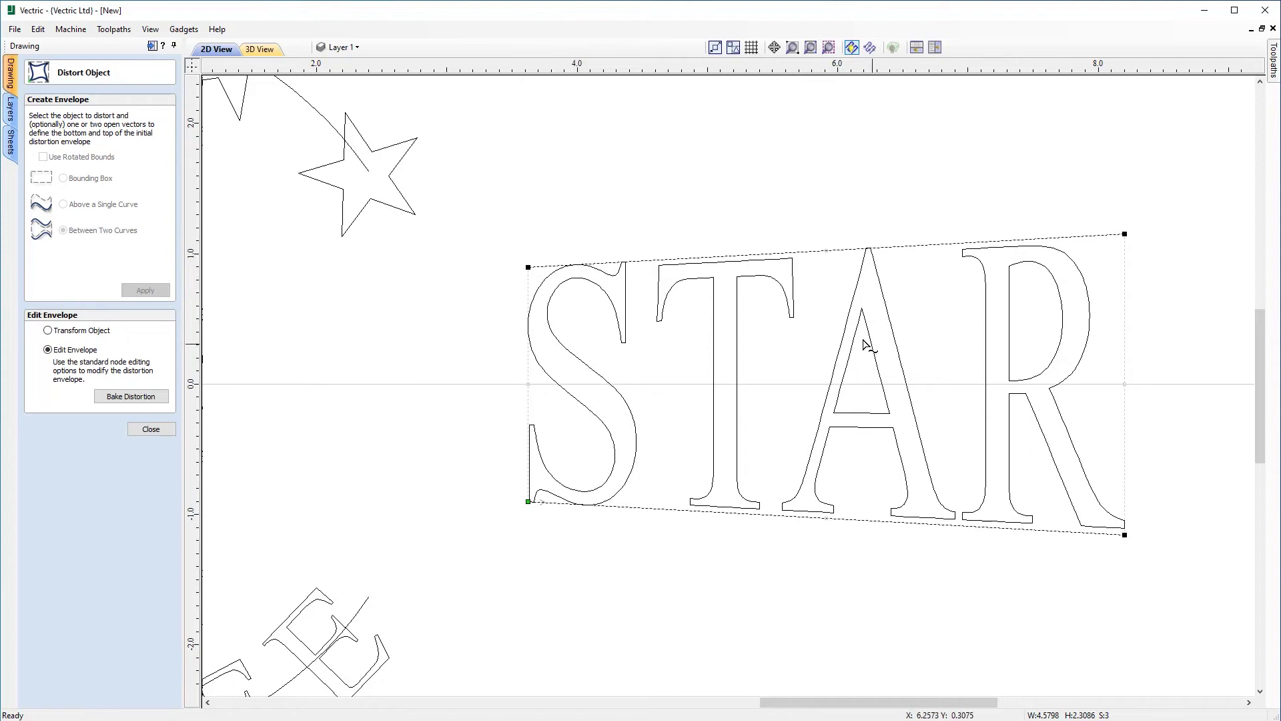
{"action": "left_click", "coordinate": [51, 332]}
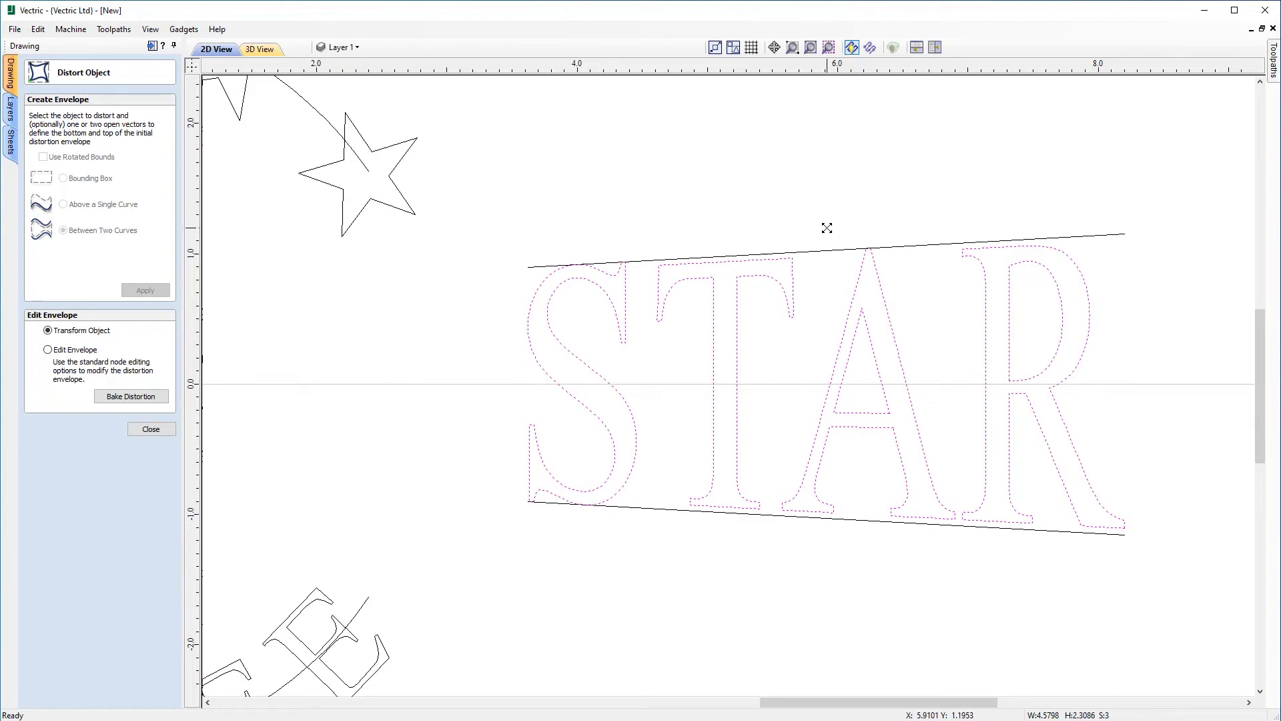
{"action": "left_click", "coordinate": [826, 228]}
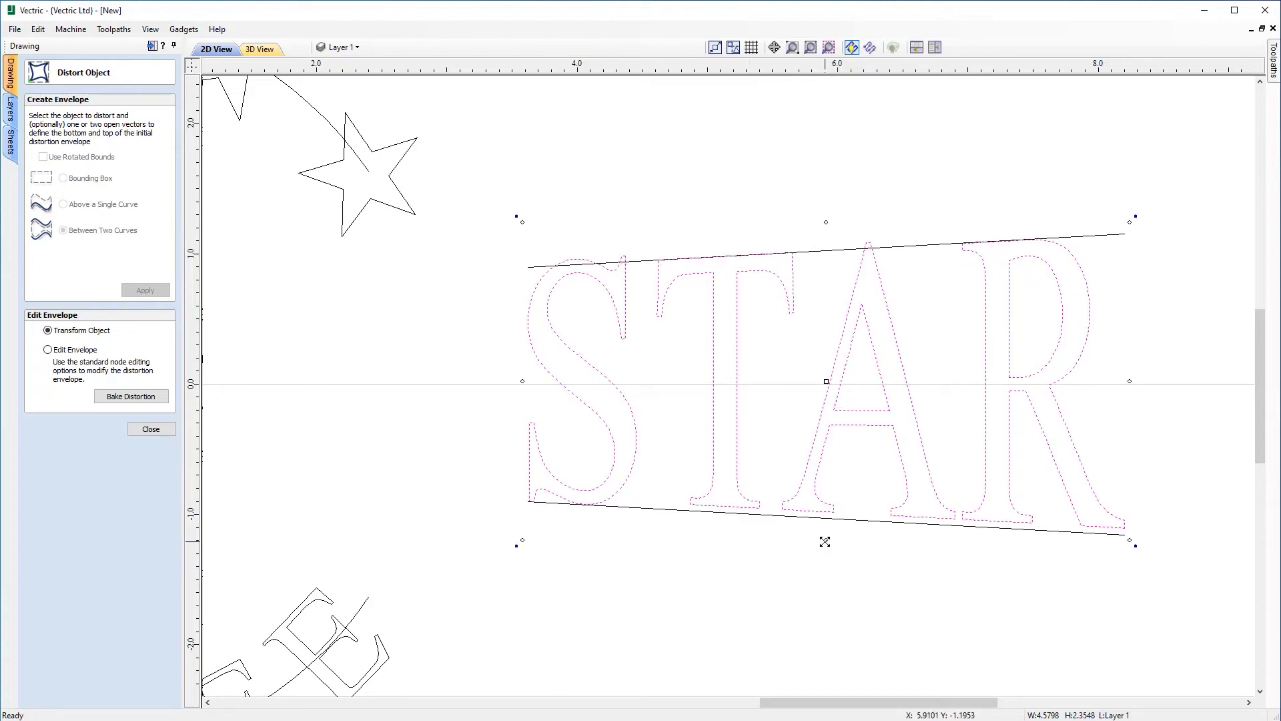
{"action": "left_click_drag", "start_coordinate": [825, 543], "coordinate": [827, 538]}
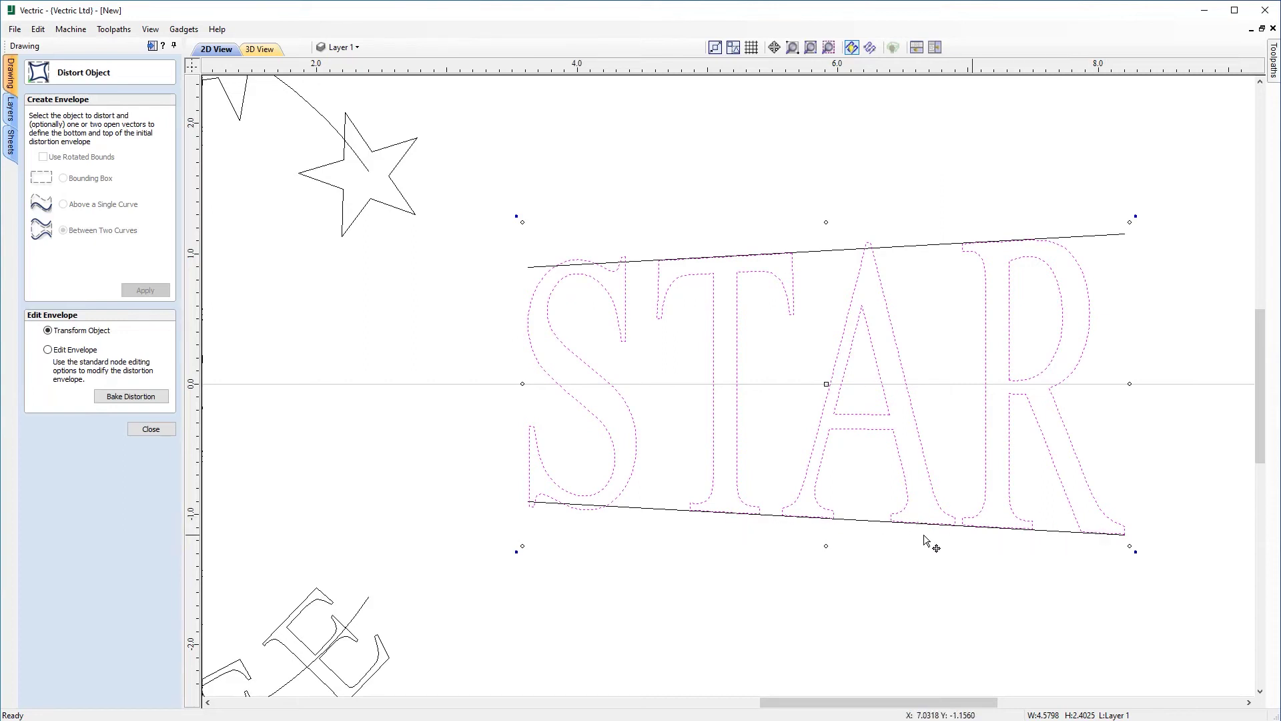
{"action": "left_click", "coordinate": [634, 570]}
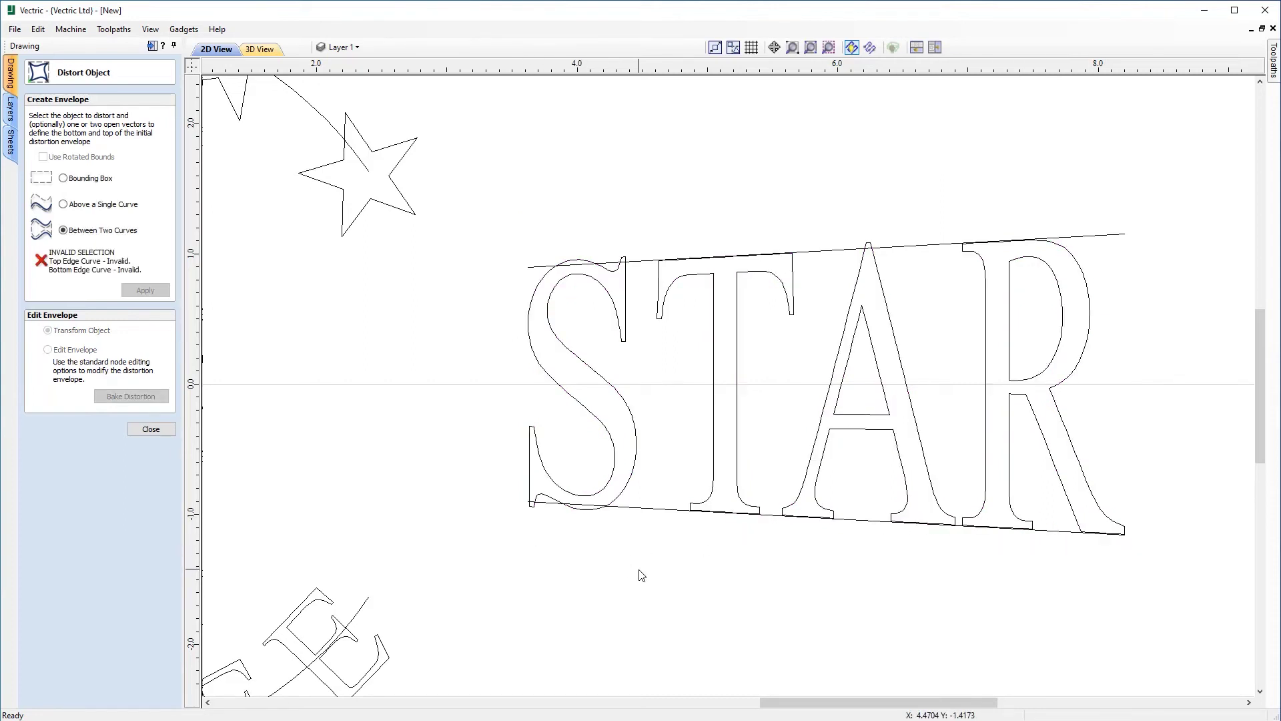
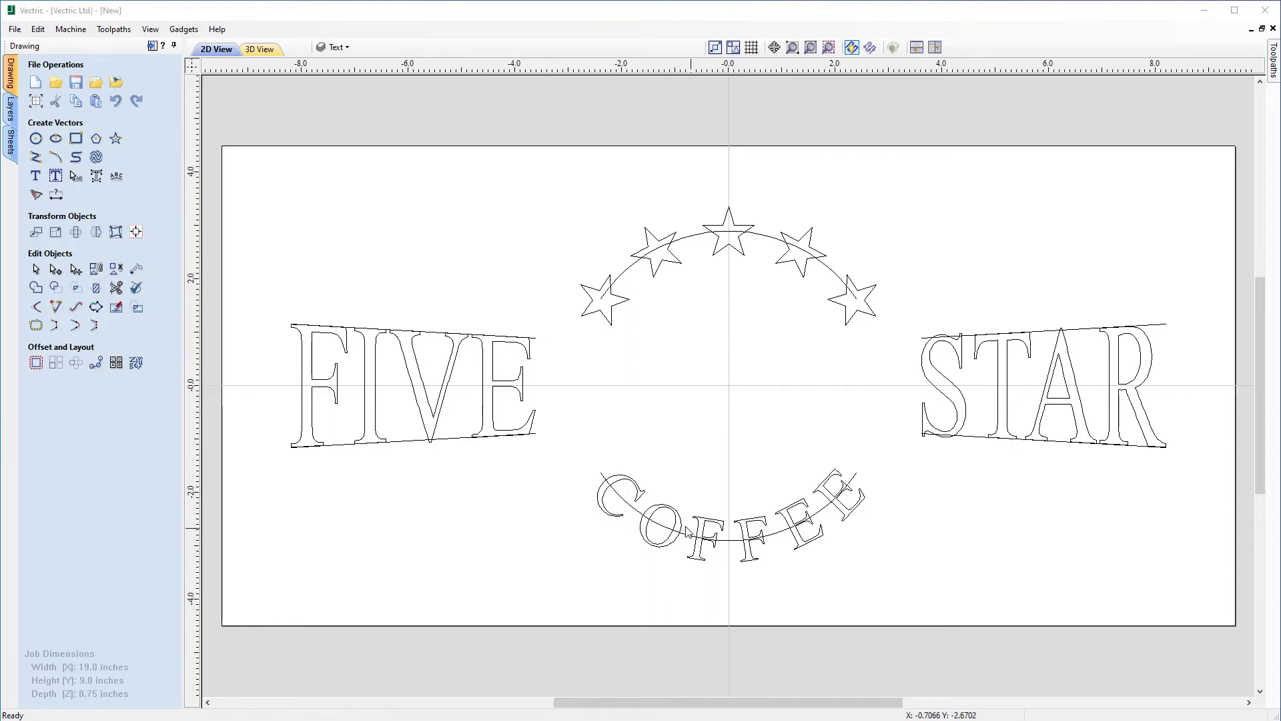
Move FIVE, the five stars, STAR and COFFEE together onto the Text layer
{"action": "left_click", "coordinate": [497, 405]}
{"action": "left_click", "coordinate": [614, 325], "text": "shift"}
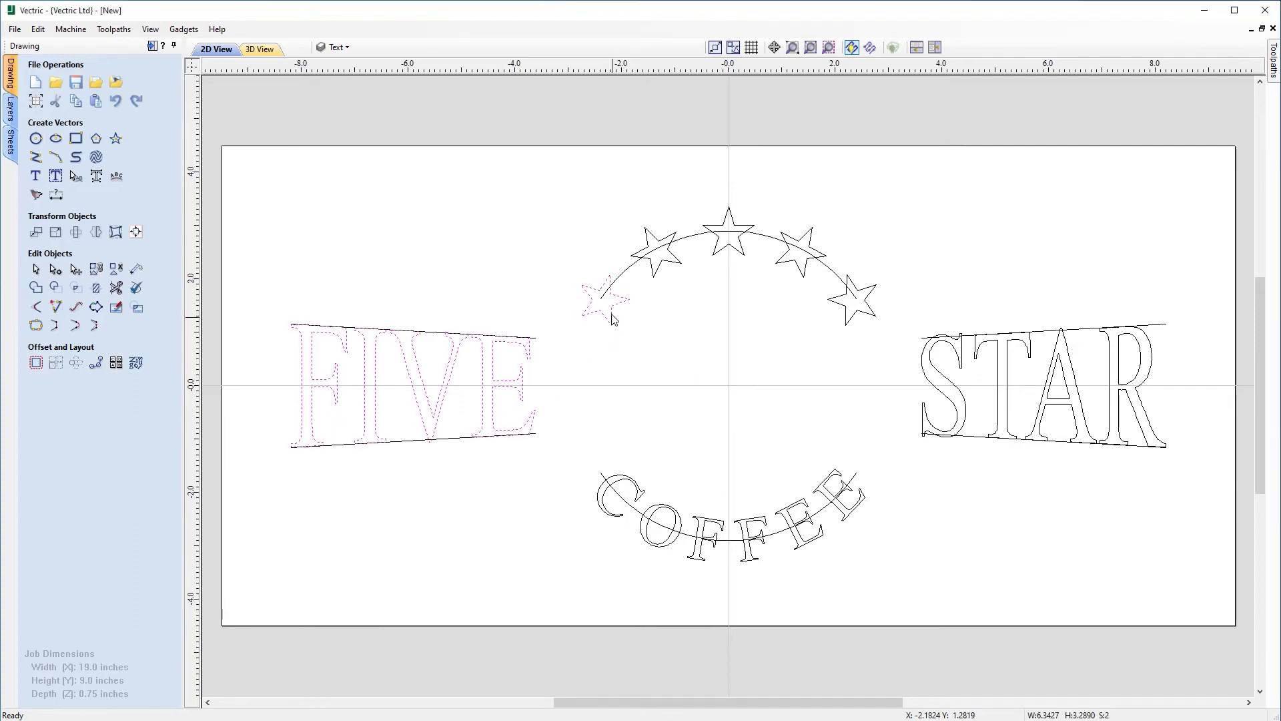
{"action": "left_click", "coordinate": [657, 272], "text": "shift"}
{"action": "left_click", "coordinate": [715, 255], "text": "shift"}
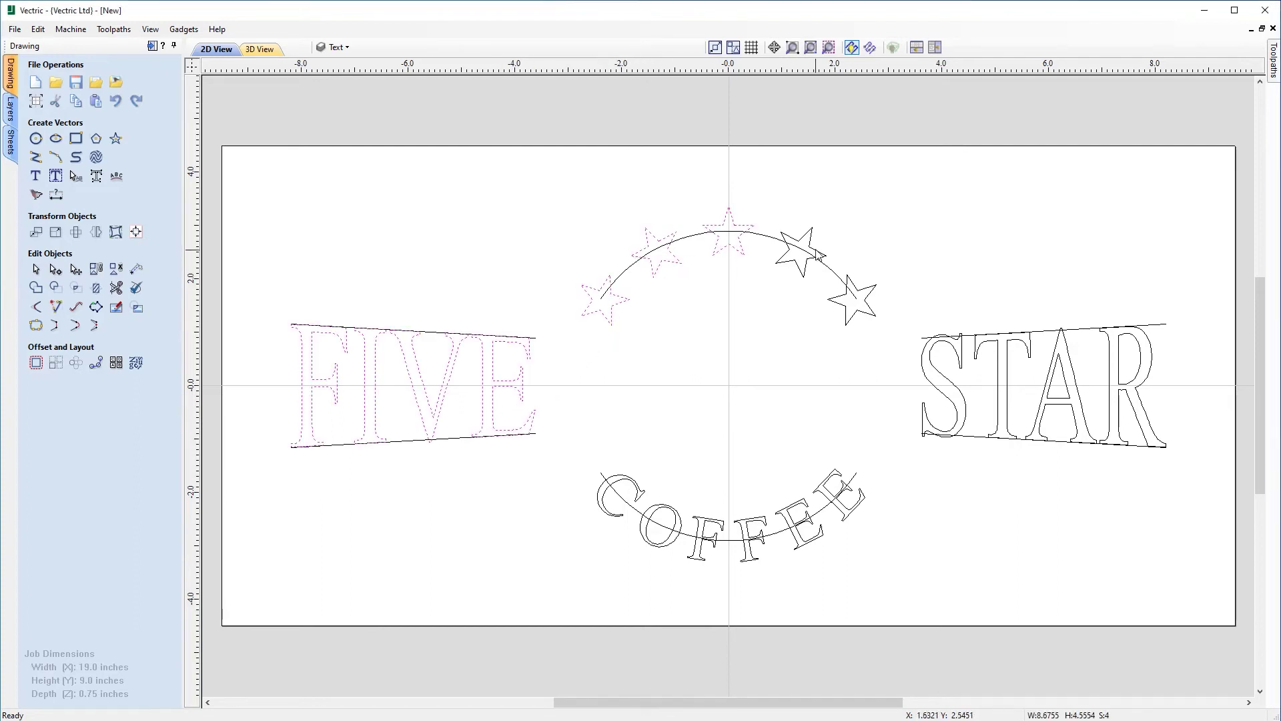
{"action": "left_click", "coordinate": [797, 262], "text": "shift"}
{"action": "left_click", "coordinate": [842, 308], "text": "shift"}
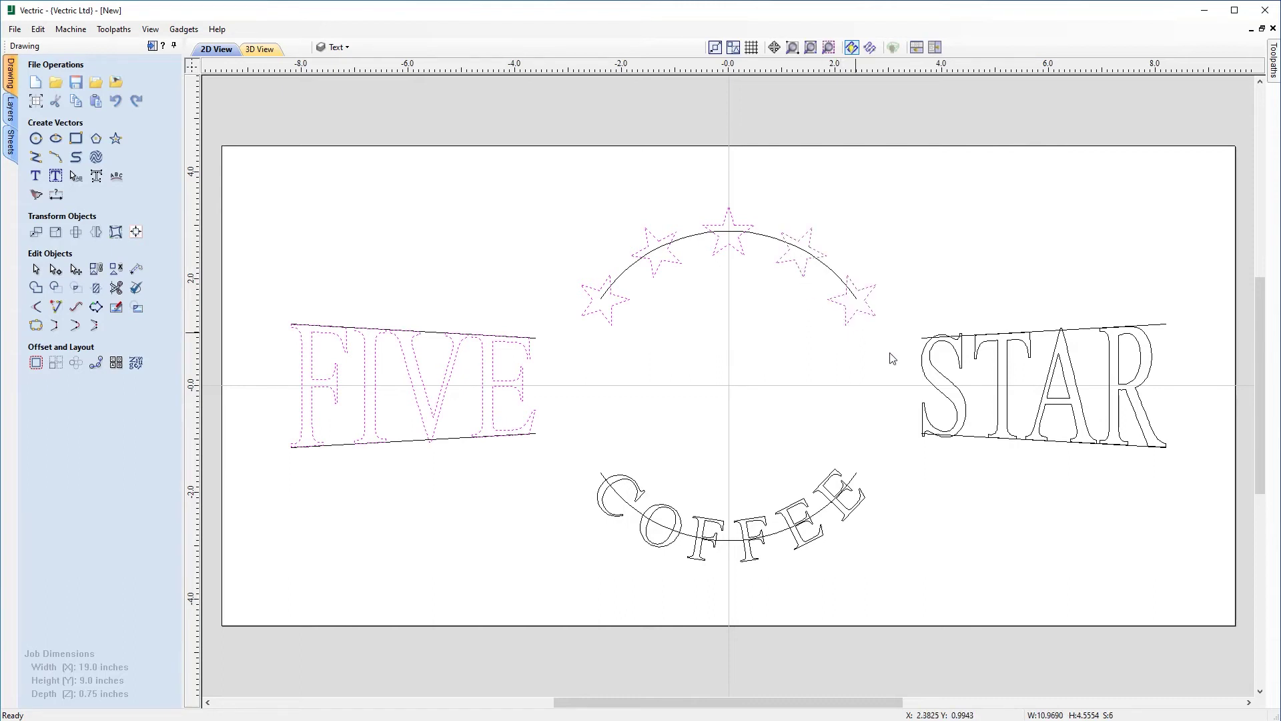
{"action": "left_click", "coordinate": [943, 377], "text": "shift"}
{"action": "left_click", "coordinate": [861, 509], "text": "shift"}
{"action": "right_click", "coordinate": [862, 509]}
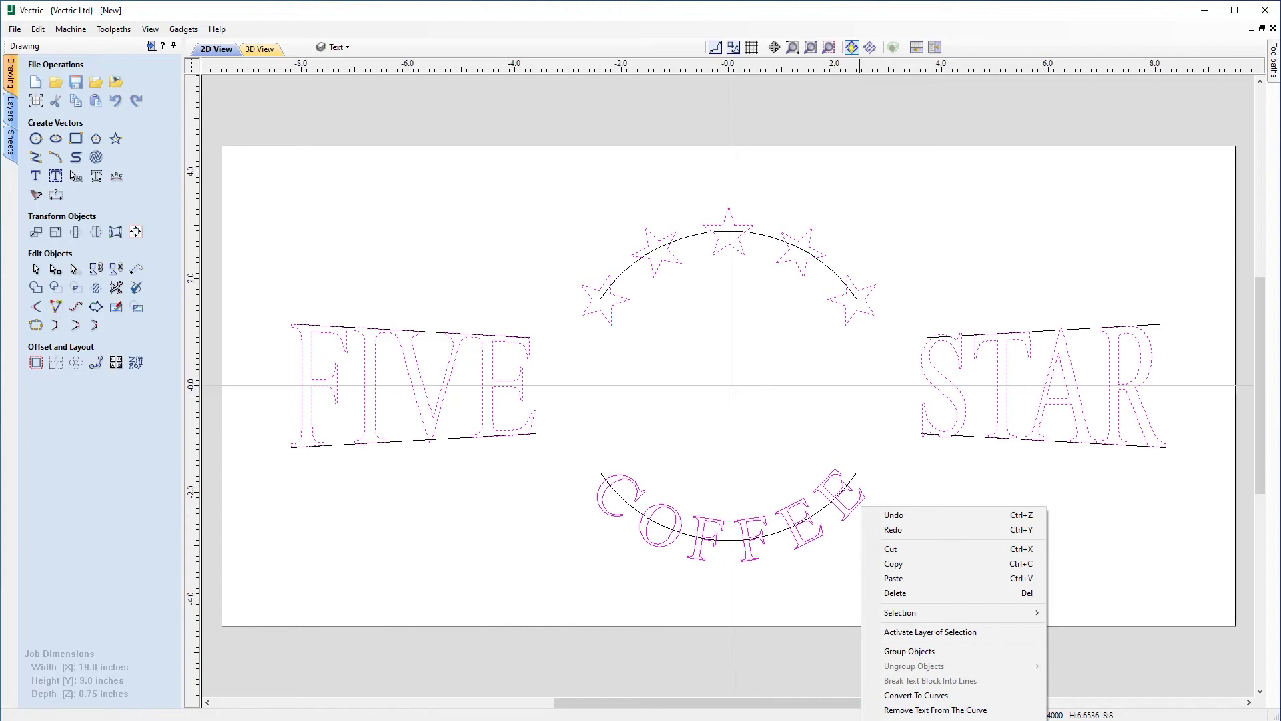
{"action": "key", "text": "Escape"}
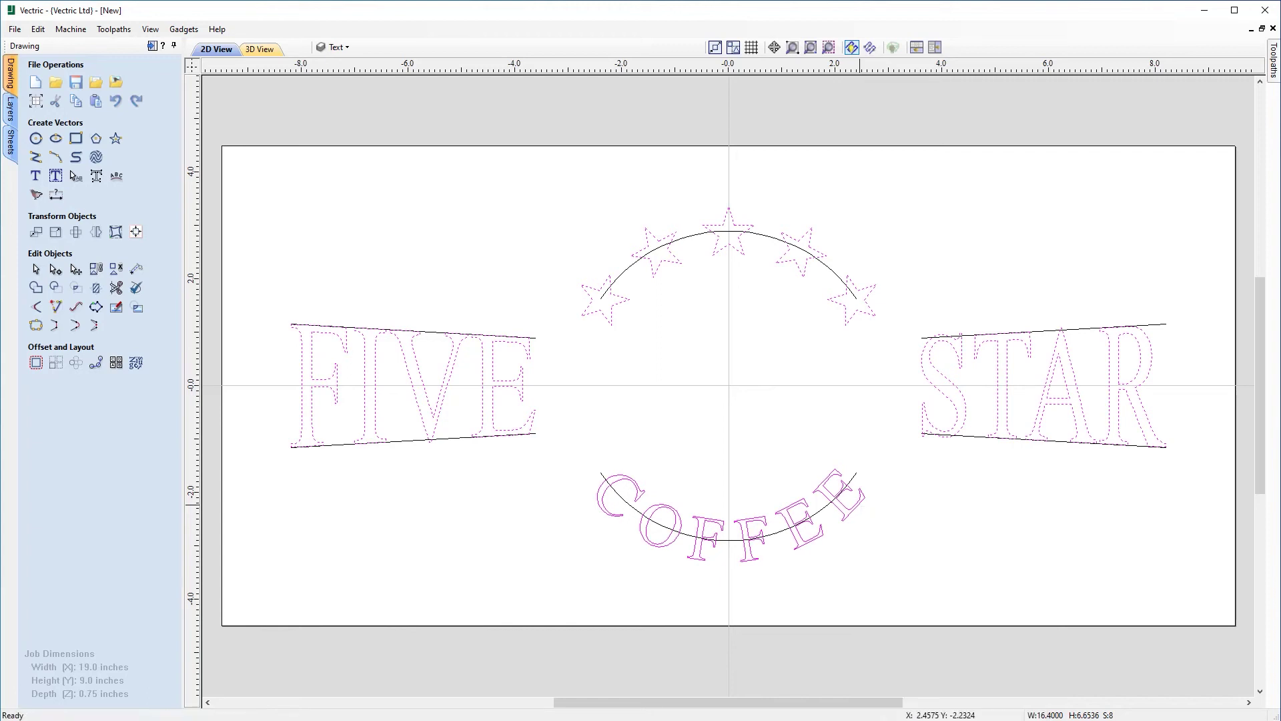
{"action": "left_click", "coordinate": [635, 444]}
Hide and show the Text layer again to check which vectors it holds
{"action": "left_click", "coordinate": [335, 47]}
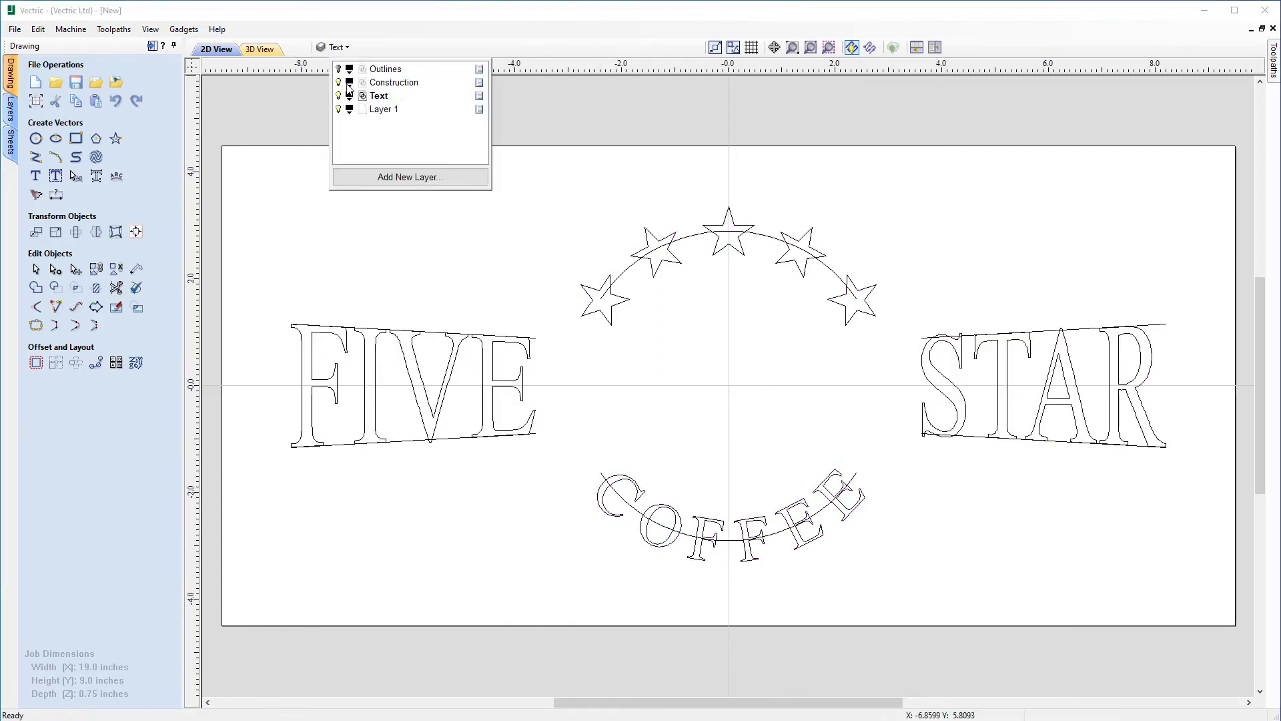
{"action": "left_click", "coordinate": [339, 96]}
{"action": "left_click", "coordinate": [340, 96]}
{"action": "left_click", "coordinate": [557, 354]}
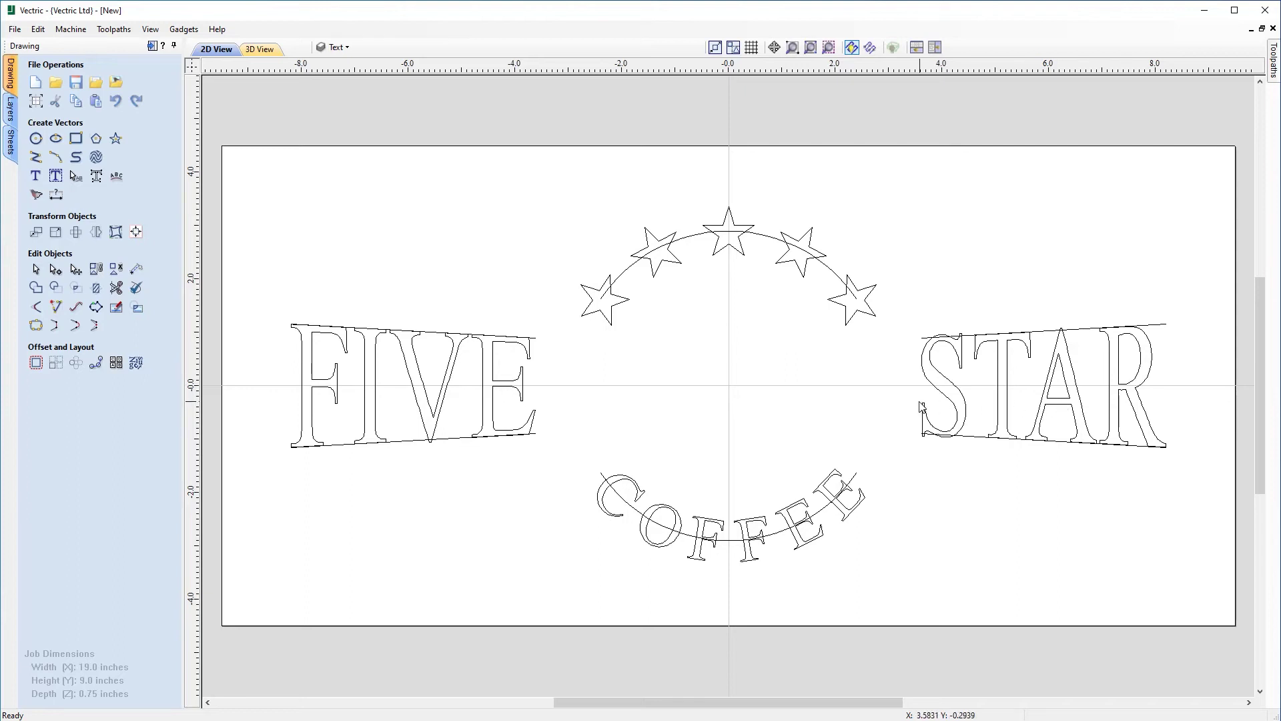
Bake the envelope distortion into FIVE and check its letters by selecting them one at a time
{"action": "left_click", "coordinate": [496, 416]}
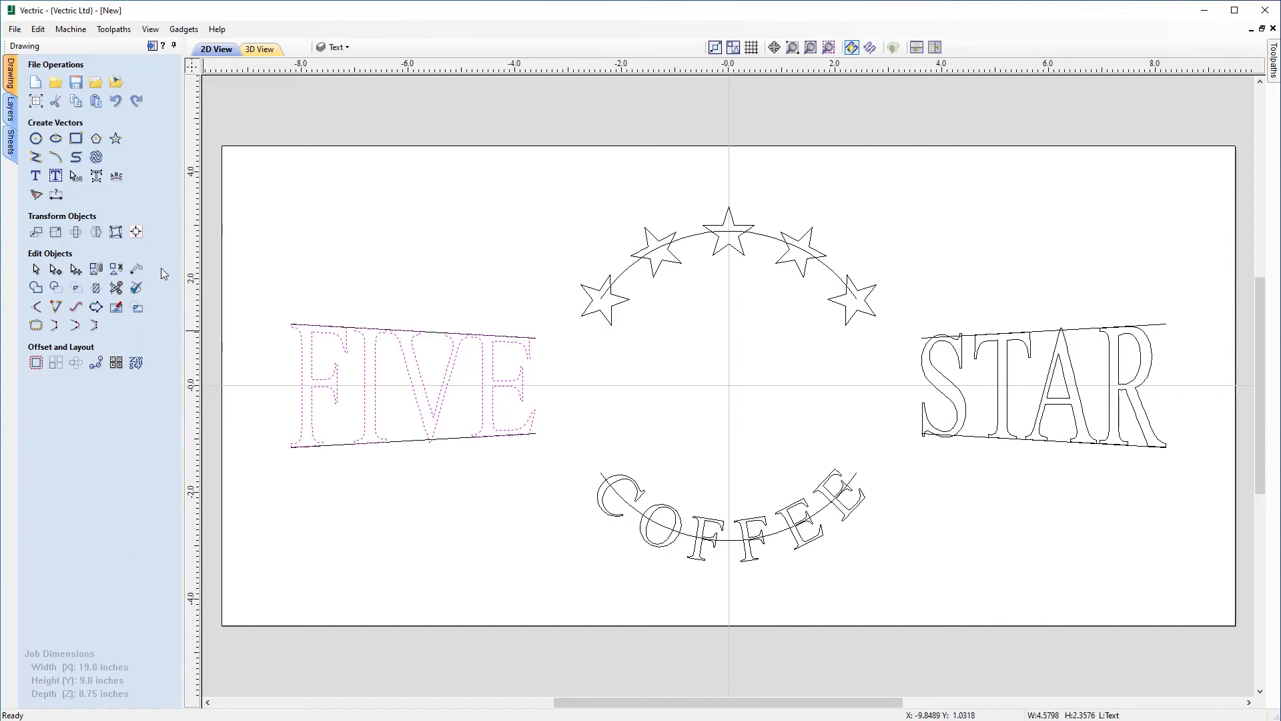
{"action": "left_click", "coordinate": [114, 237]}
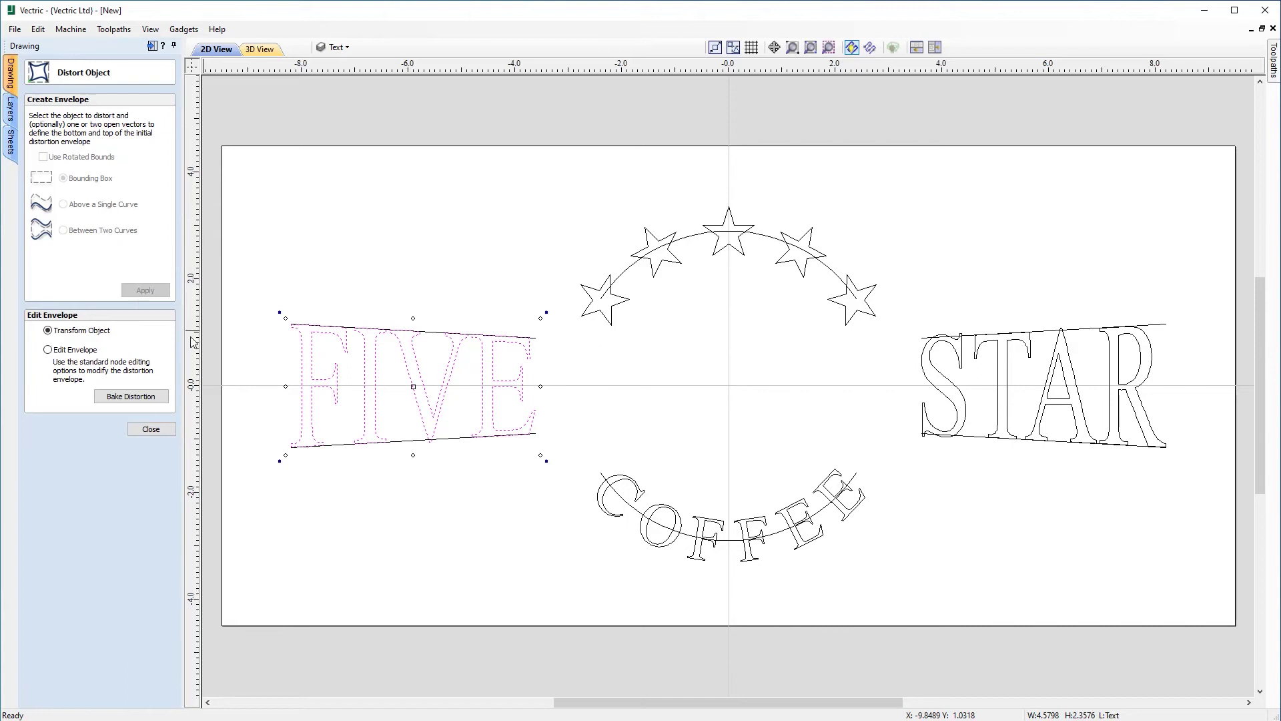
{"action": "left_click", "coordinate": [137, 398]}
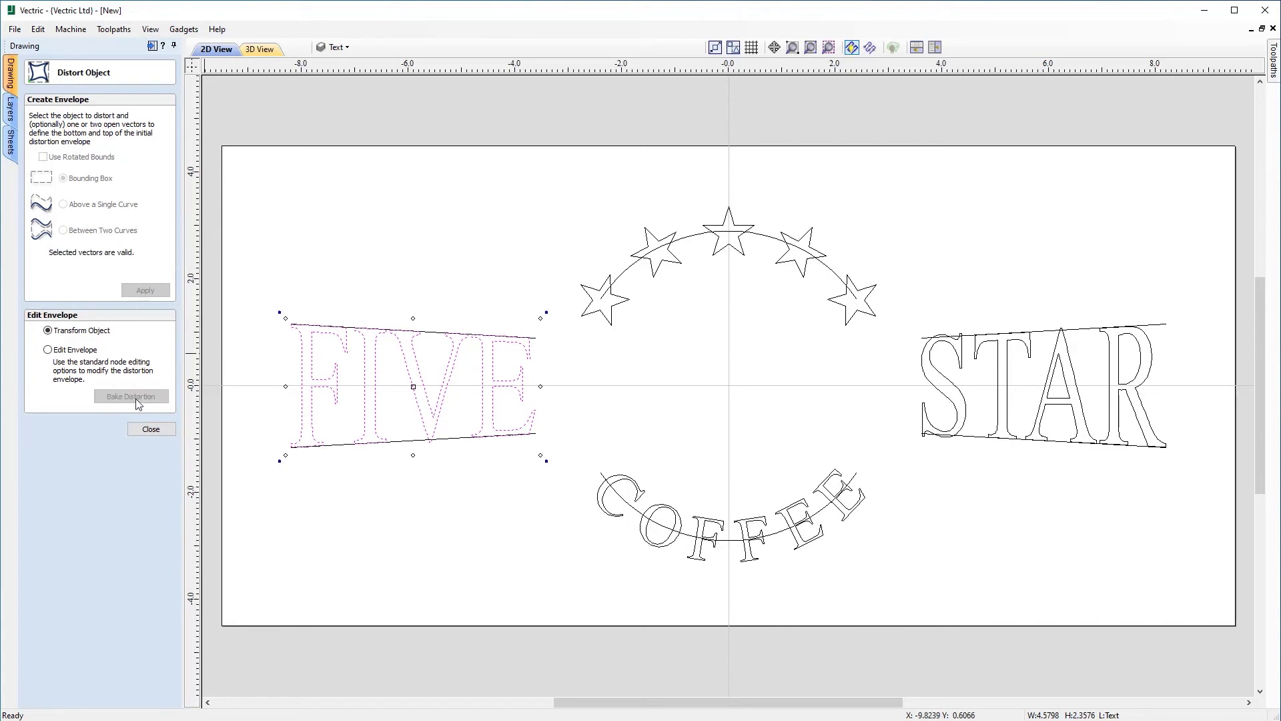
{"action": "left_click", "coordinate": [322, 482]}
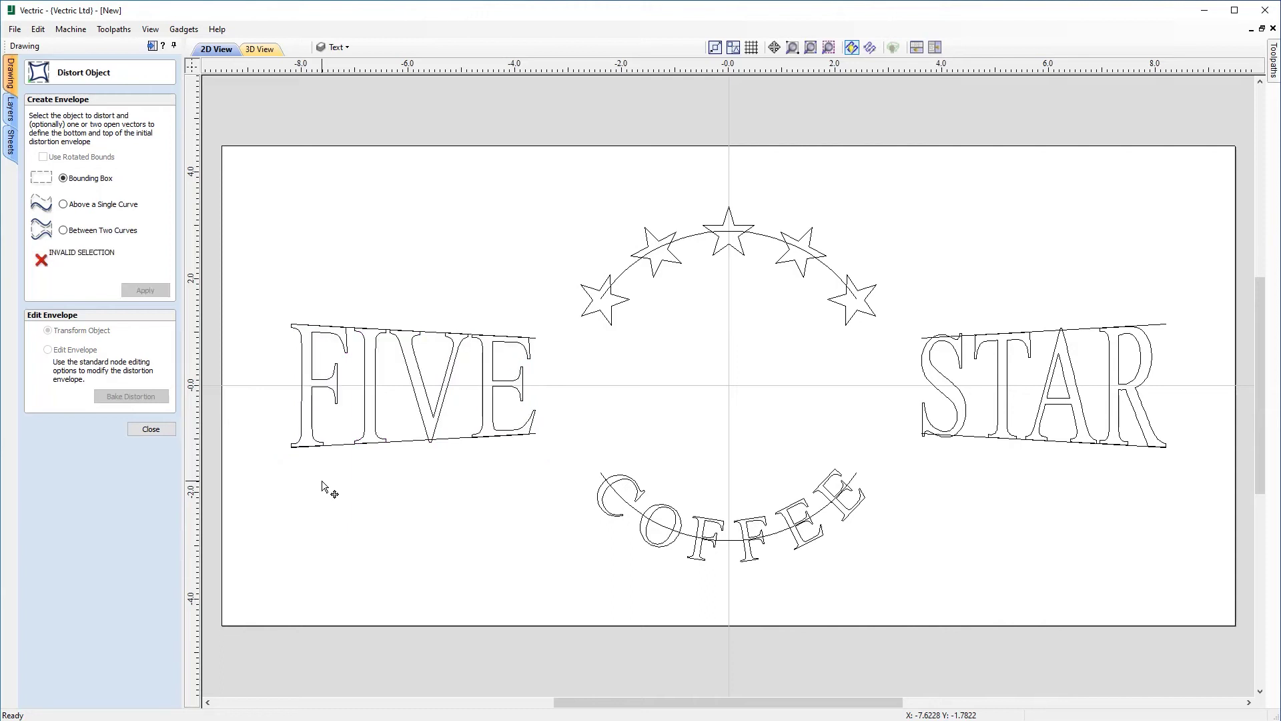
{"action": "left_click", "coordinate": [313, 428]}
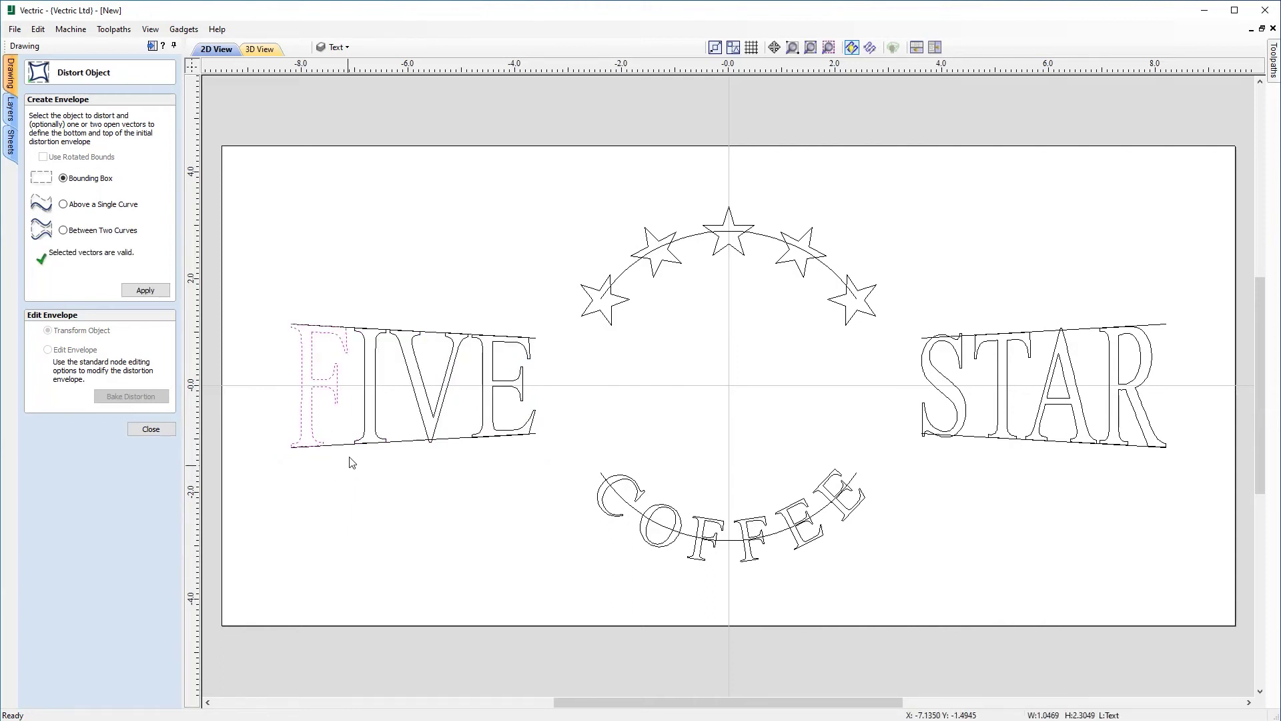
{"action": "left_click", "coordinate": [361, 434]}
{"action": "left_click", "coordinate": [436, 416]}
{"action": "left_click", "coordinate": [487, 415]}
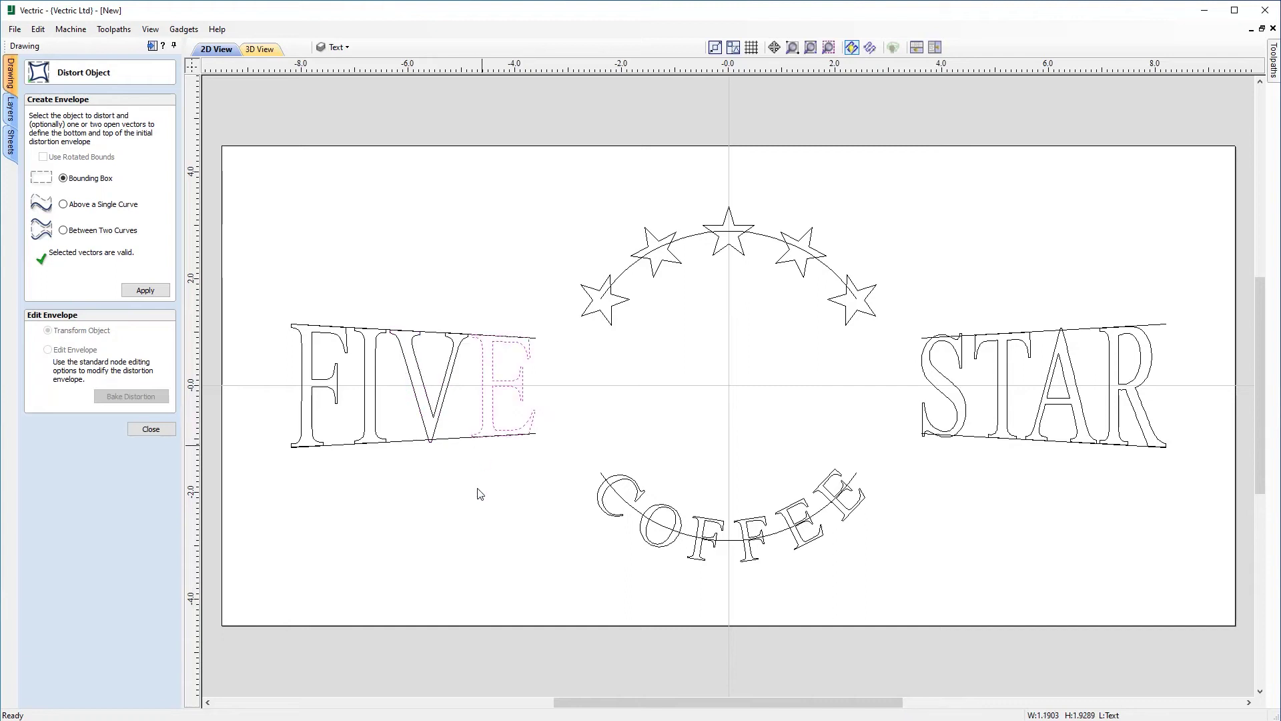
Bake the envelope distortion into STAR and check its letters by selecting them one at a time
{"action": "left_click", "coordinate": [758, 403]}
{"action": "left_click", "coordinate": [965, 404]}
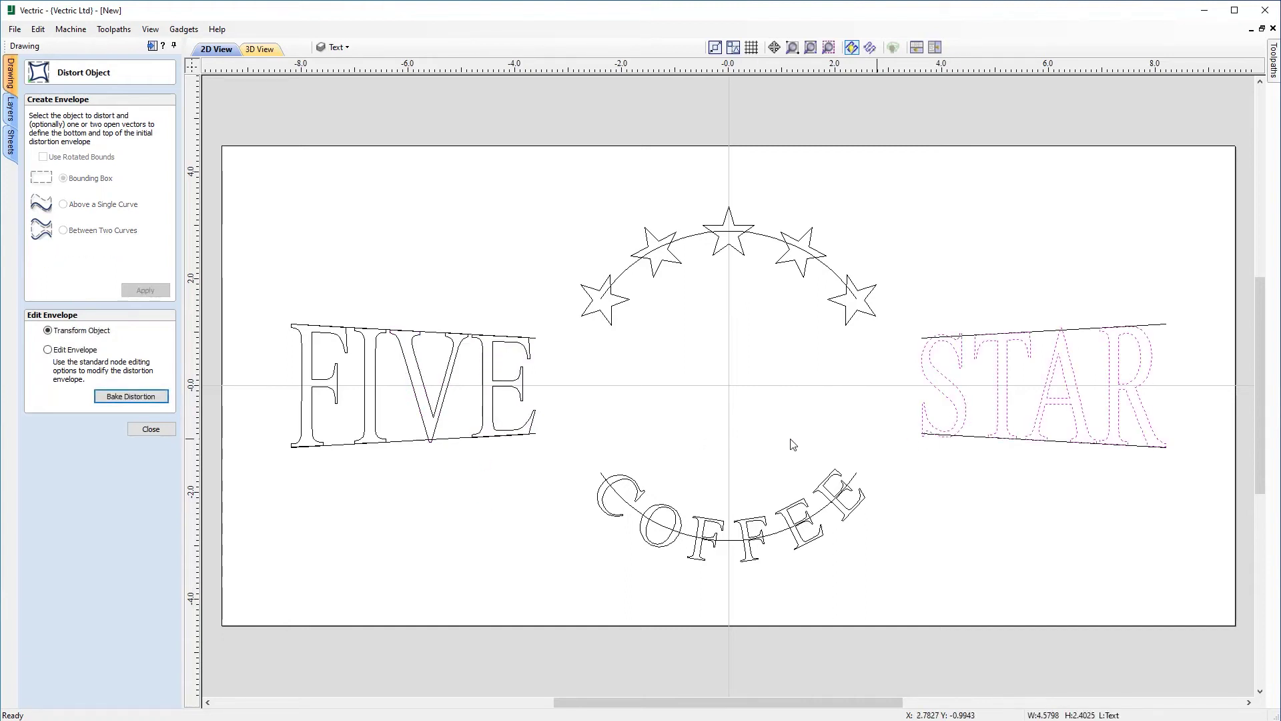
{"action": "left_click", "coordinate": [151, 429]}
{"action": "left_click", "coordinate": [956, 410]}
{"action": "left_click", "coordinate": [996, 408]}
{"action": "left_click", "coordinate": [1042, 405]}
{"action": "left_click", "coordinate": [1122, 405]}
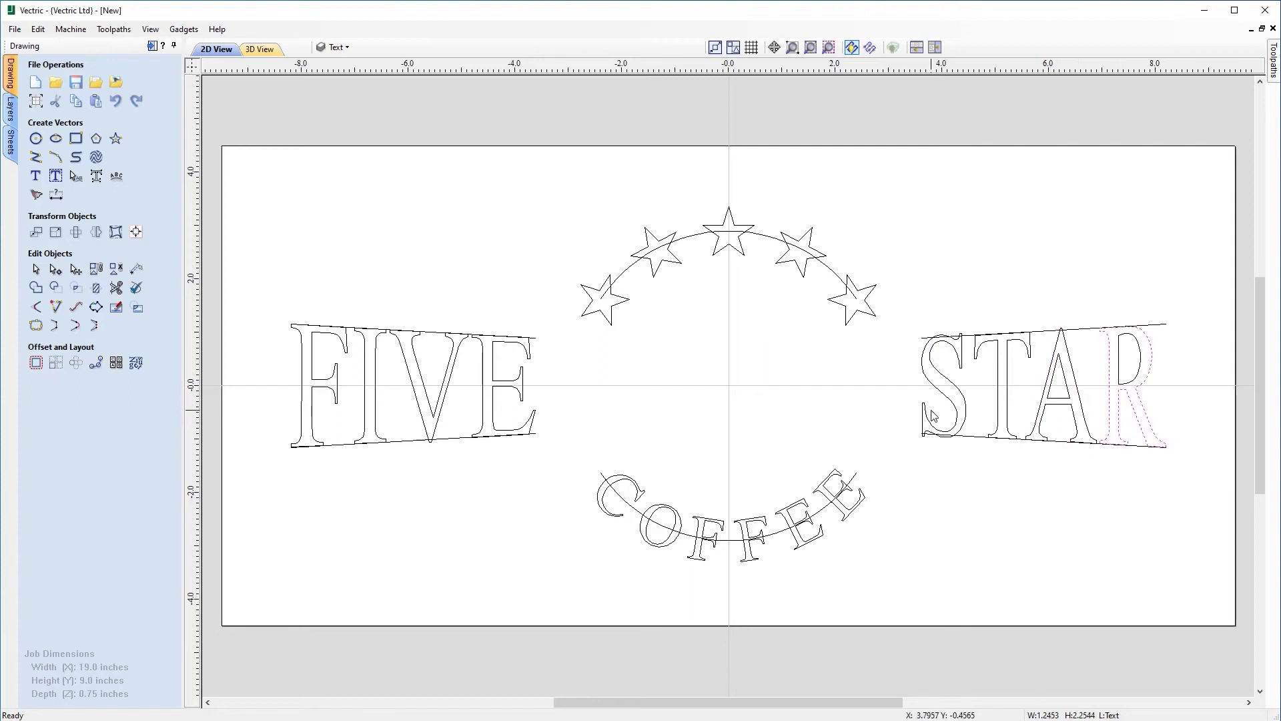
{"action": "left_click", "coordinate": [944, 552]}
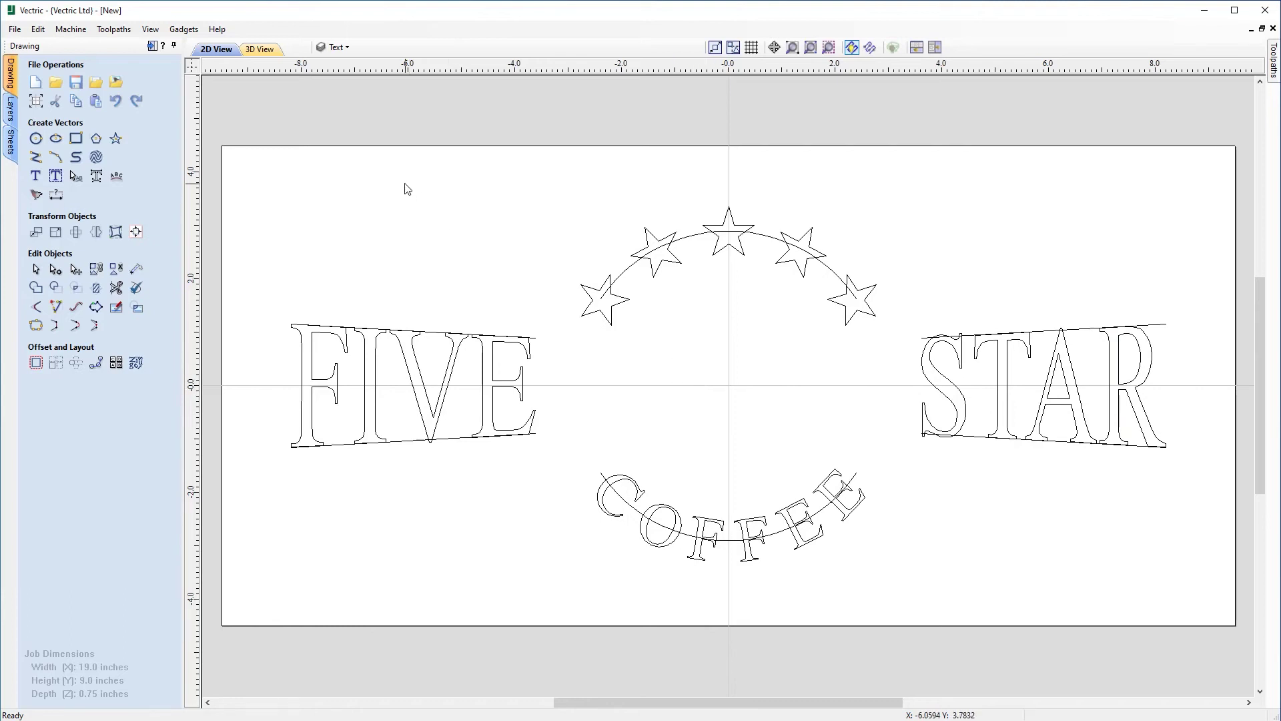
Hide the Construction and Text layers and make Layer 1 the active layer
{"action": "left_click", "coordinate": [345, 47]}
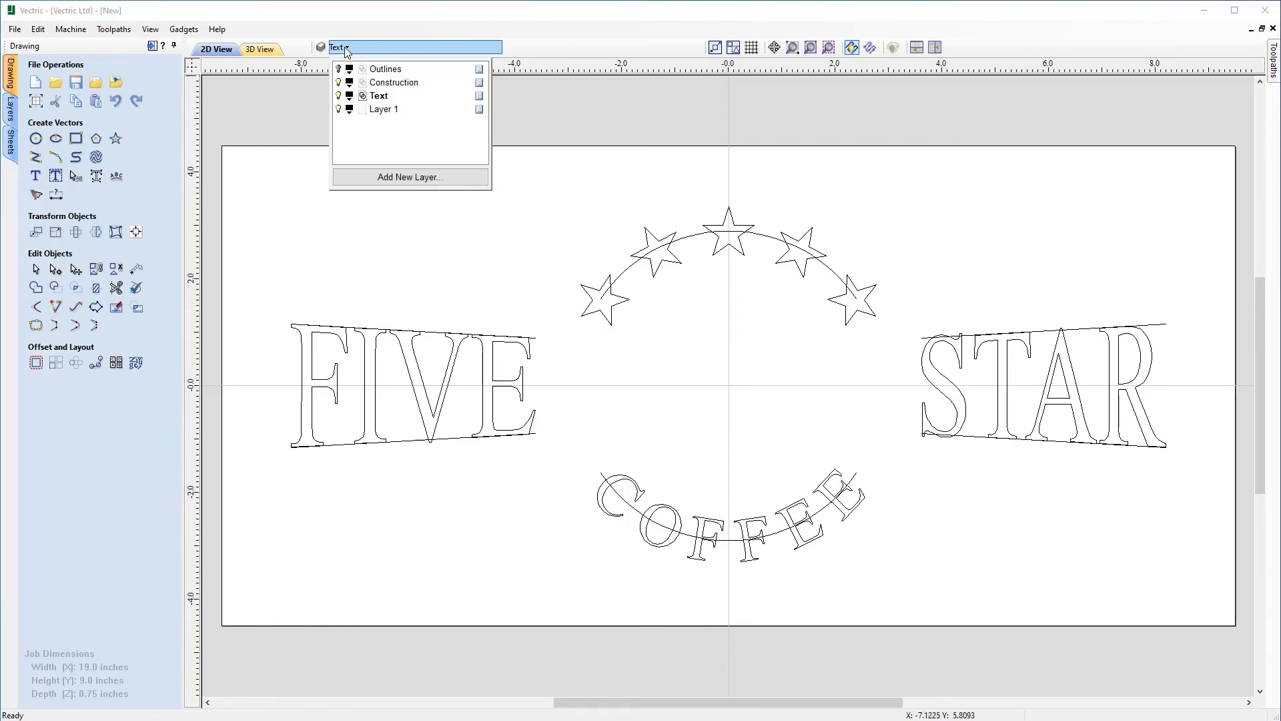
{"action": "left_click", "coordinate": [338, 82]}
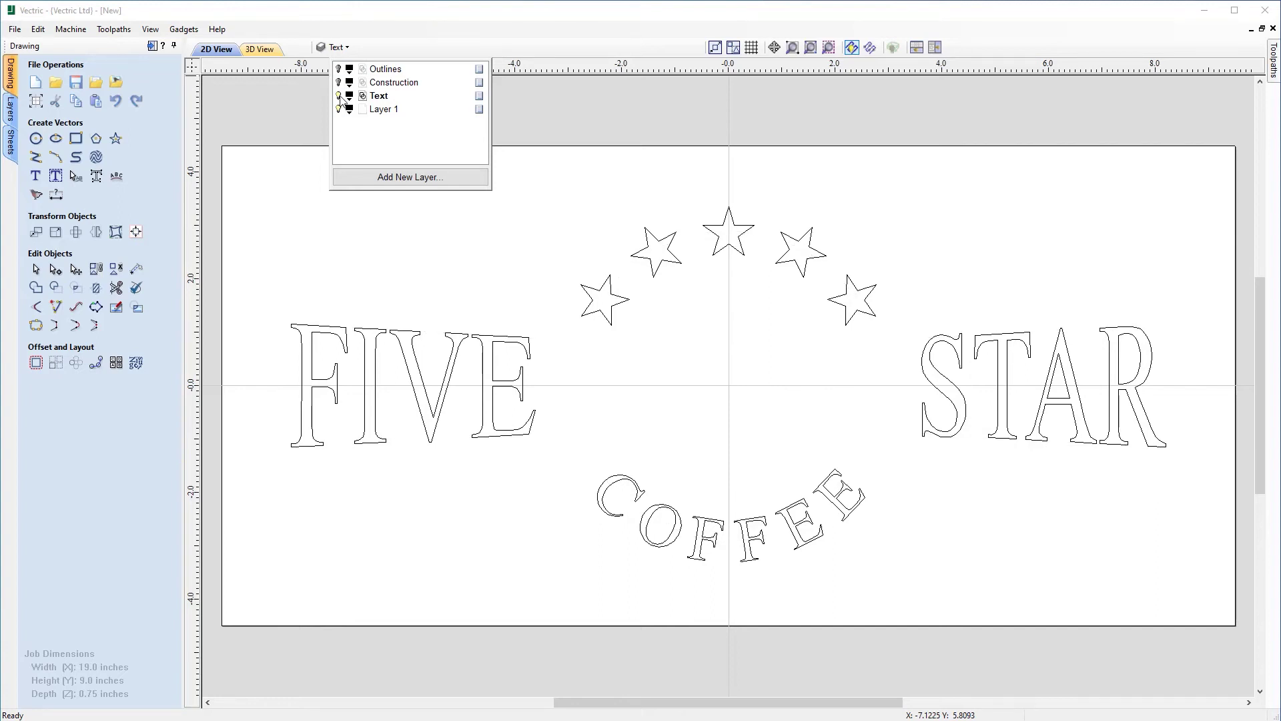
{"action": "left_click", "coordinate": [338, 96]}
{"action": "left_click", "coordinate": [384, 110]}
{"action": "left_click", "coordinate": [453, 283]}
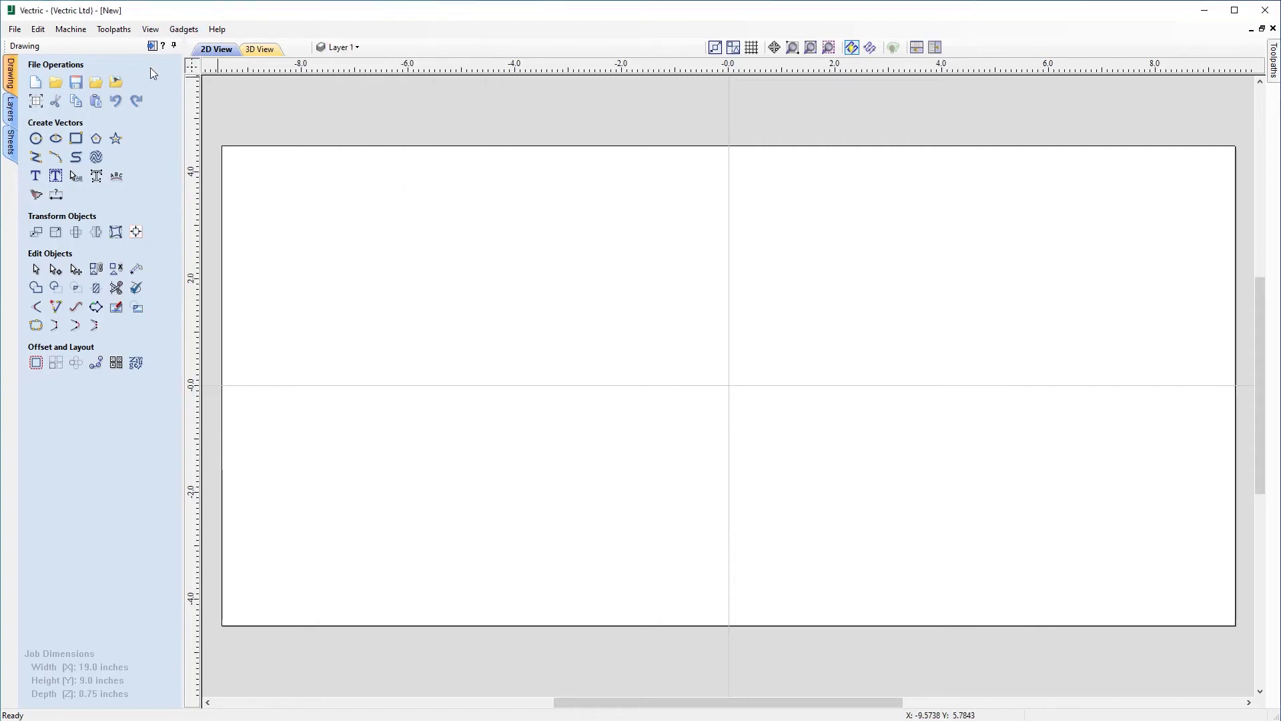
Import the Coffee-Mug image from the Five_Star_Coffee_Sign_FILES folder into the job
{"action": "left_click", "coordinate": [118, 85]}
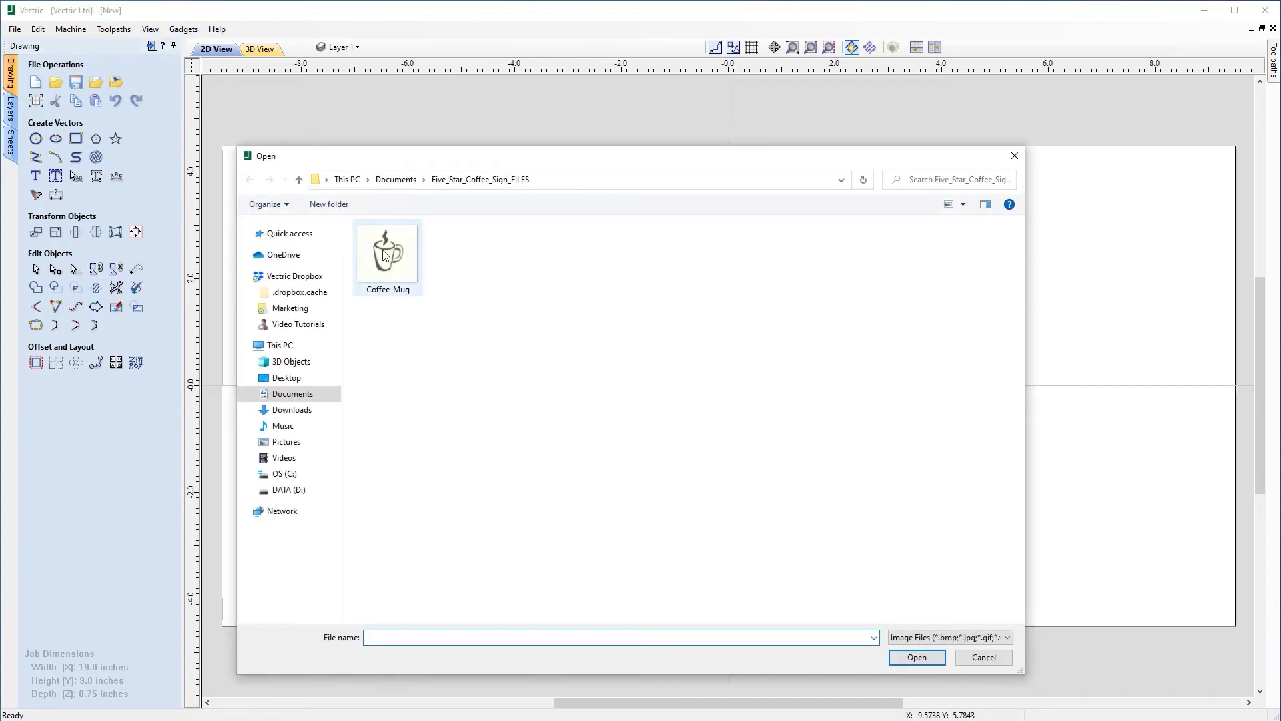
{"action": "double_click", "coordinate": [408, 272]}
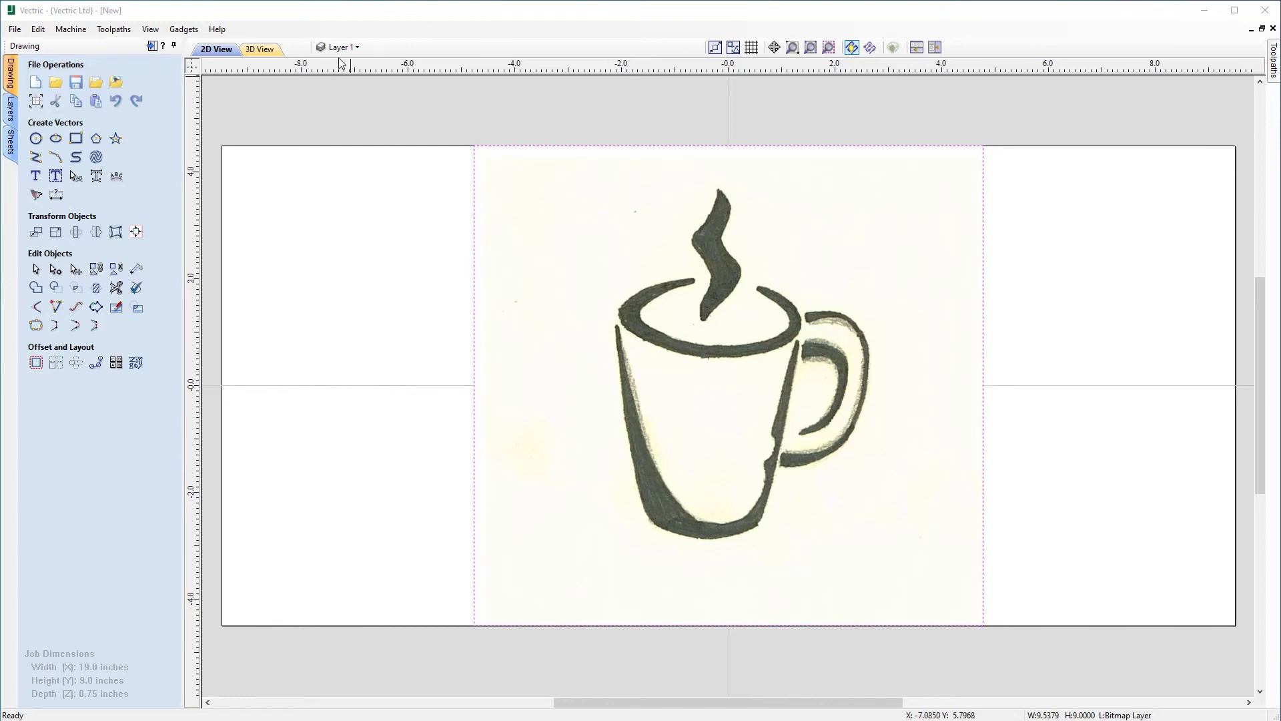
Rename Layer 1 as Center Graphic in the layer list
{"action": "left_click", "coordinate": [359, 49]}
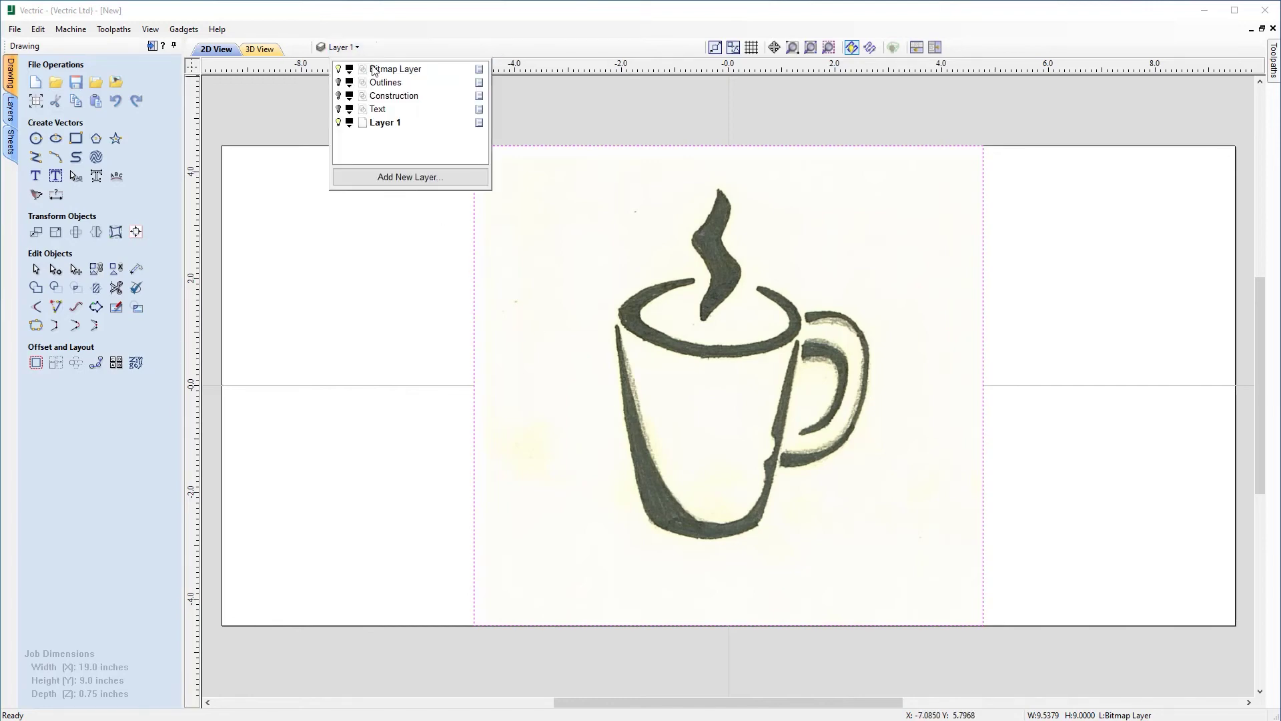
{"action": "double_click", "coordinate": [387, 124]}
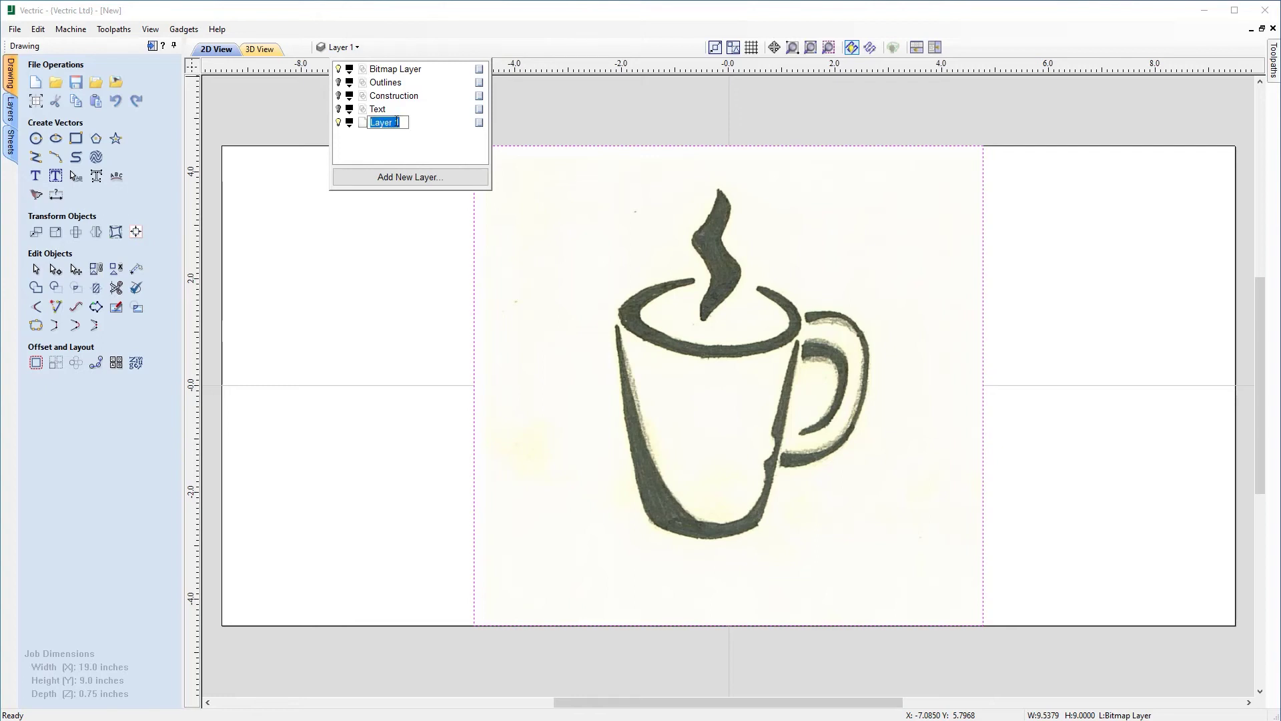
{"action": "type", "text": "C"}
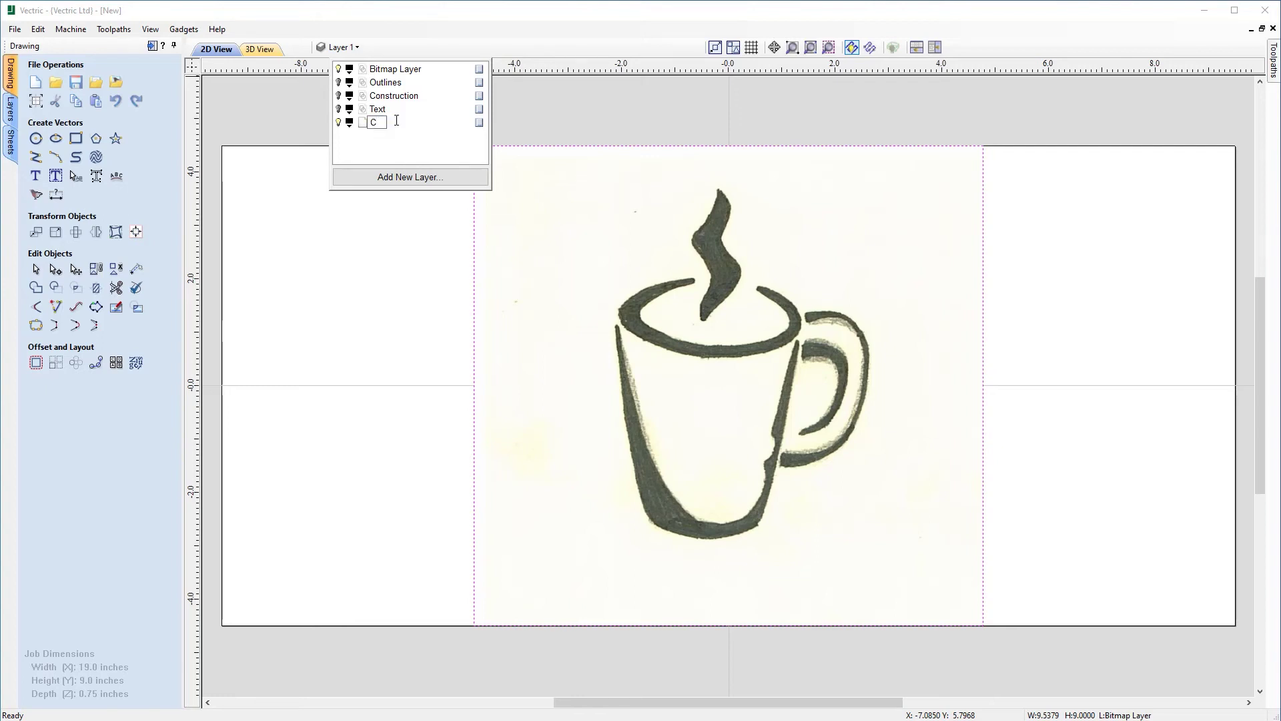
{"action": "type", "text": "enter Graphic"}
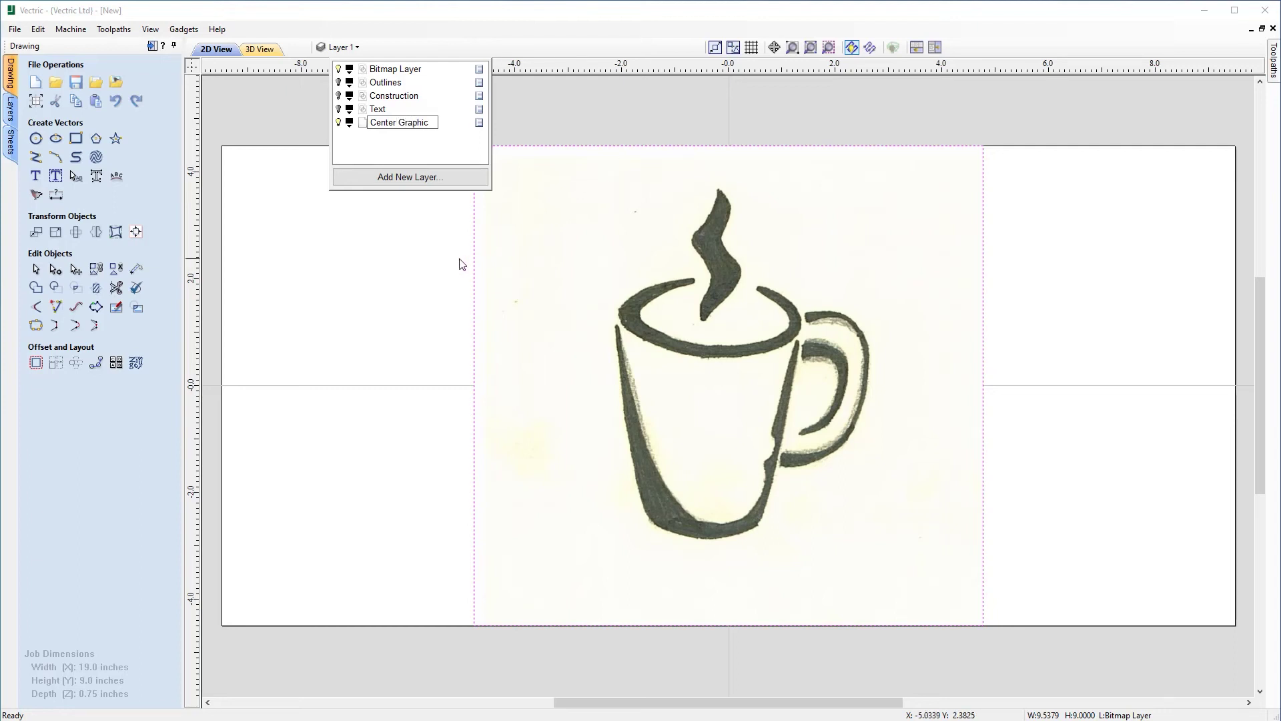
{"action": "key", "text": "Return"}
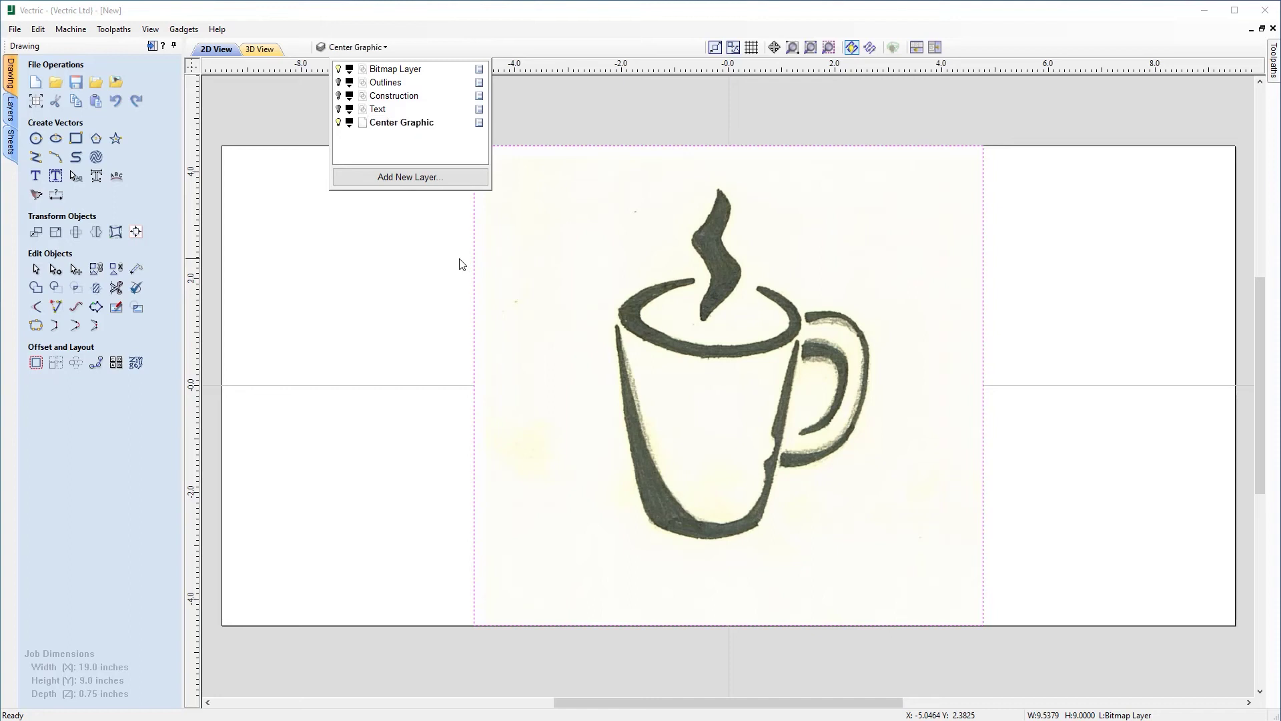
{"action": "left_click", "coordinate": [429, 287]}
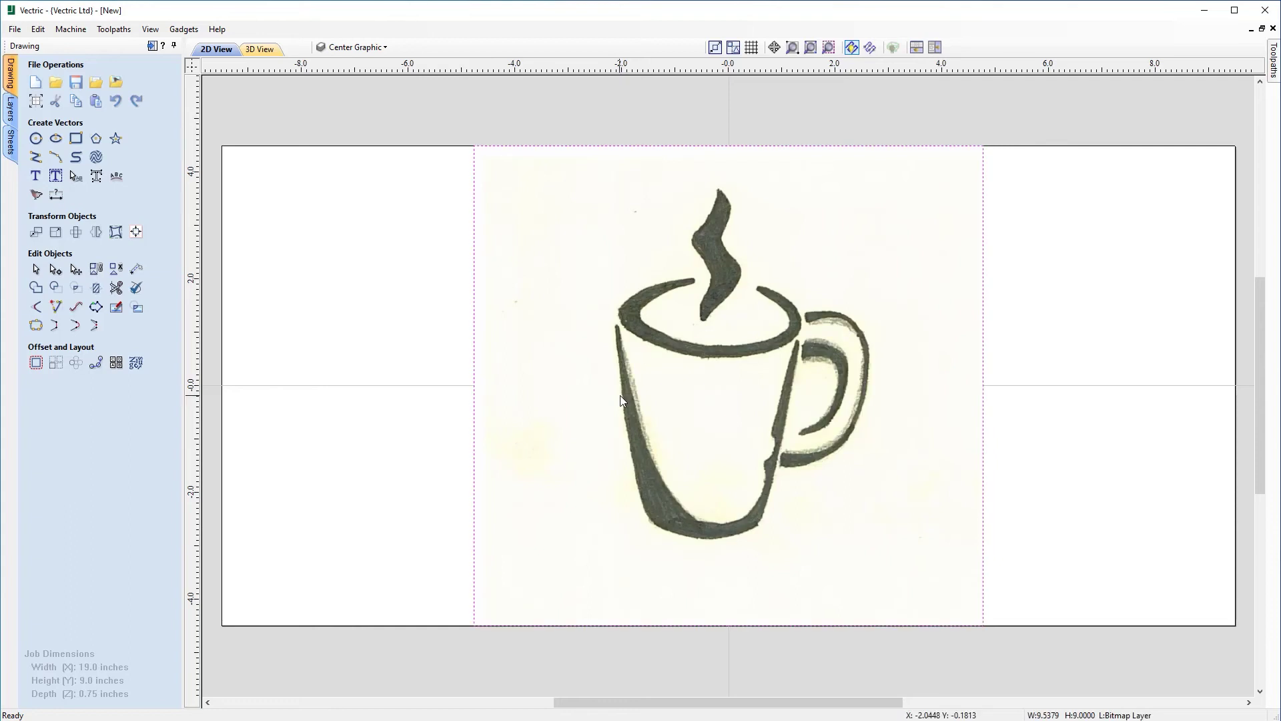
Start tracing the mug bitmap in Black / White with a 0.50 threshold and loosen the corner fit to 0%
{"action": "left_click", "coordinate": [36, 196]}
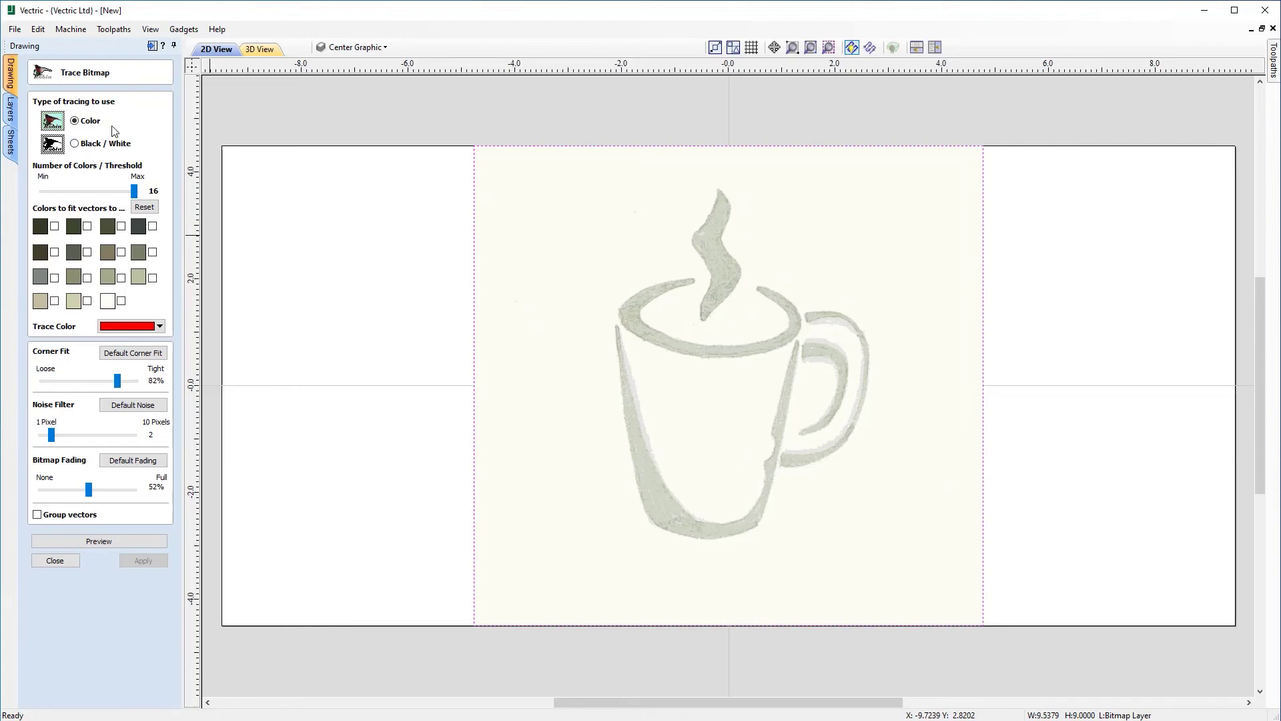
{"action": "left_click", "coordinate": [77, 145]}
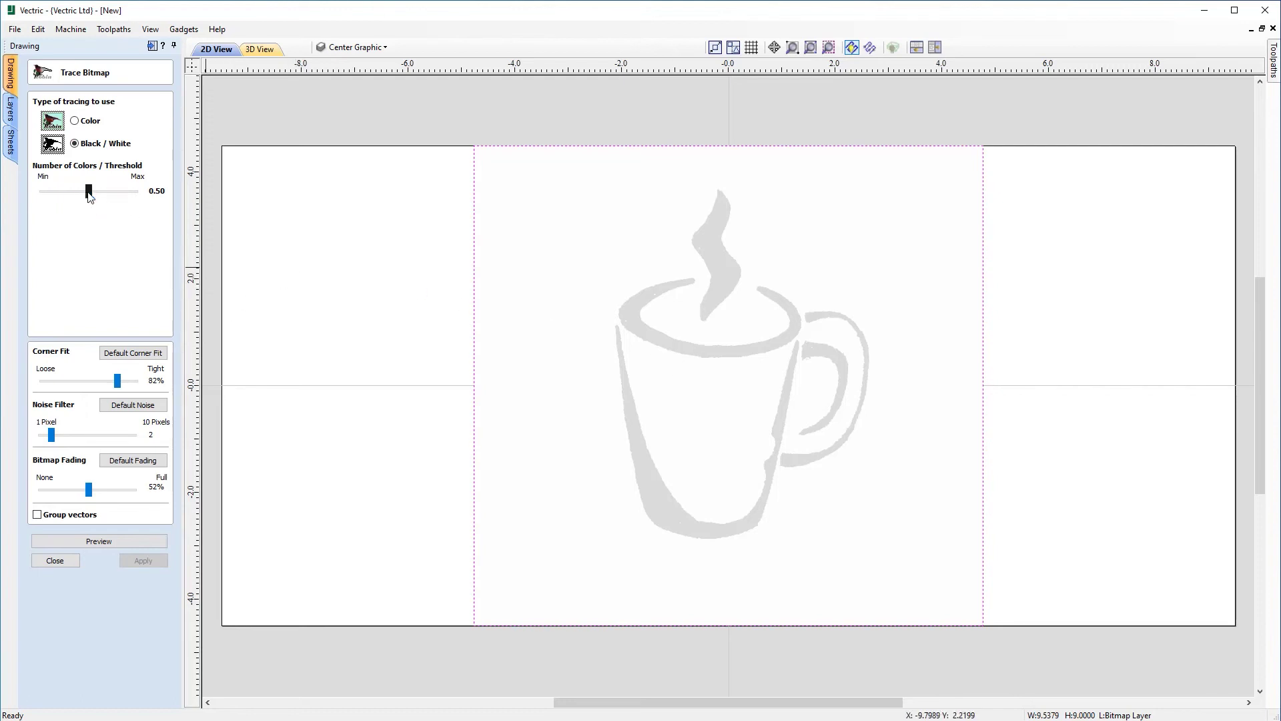
{"action": "mouse_move", "coordinate": [89, 197]}
{"action": "left_mouse_down"}
{"action": "mouse_move", "coordinate": [136, 199]}
{"action": "mouse_move", "coordinate": [55, 202]}
{"action": "mouse_move", "coordinate": [91, 198]}
{"action": "left_mouse_up"}
{"action": "left_click_drag", "start_coordinate": [122, 384], "coordinate": [20, 391]}
{"action": "scroll", "coordinate": [754, 344], "scroll_direction": "up", "scroll_amount": 6}
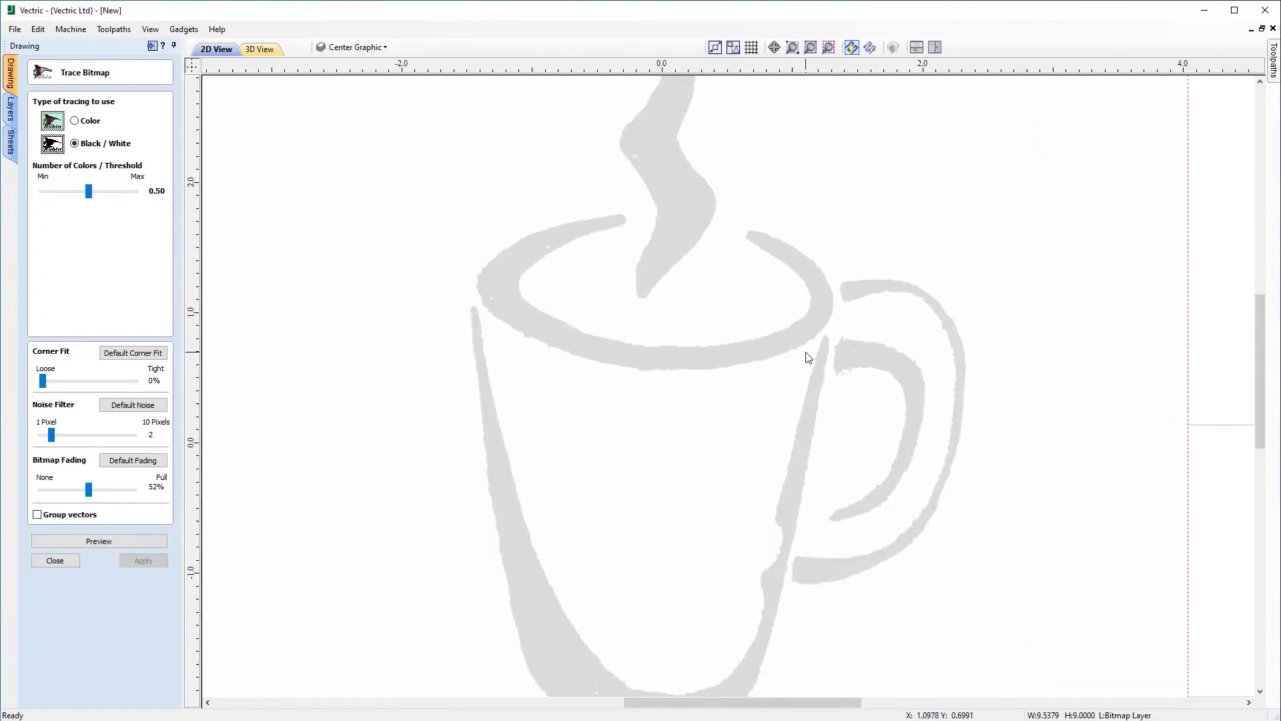
{"action": "left_click_drag", "start_coordinate": [1267, 339], "coordinate": [1256, 294]}
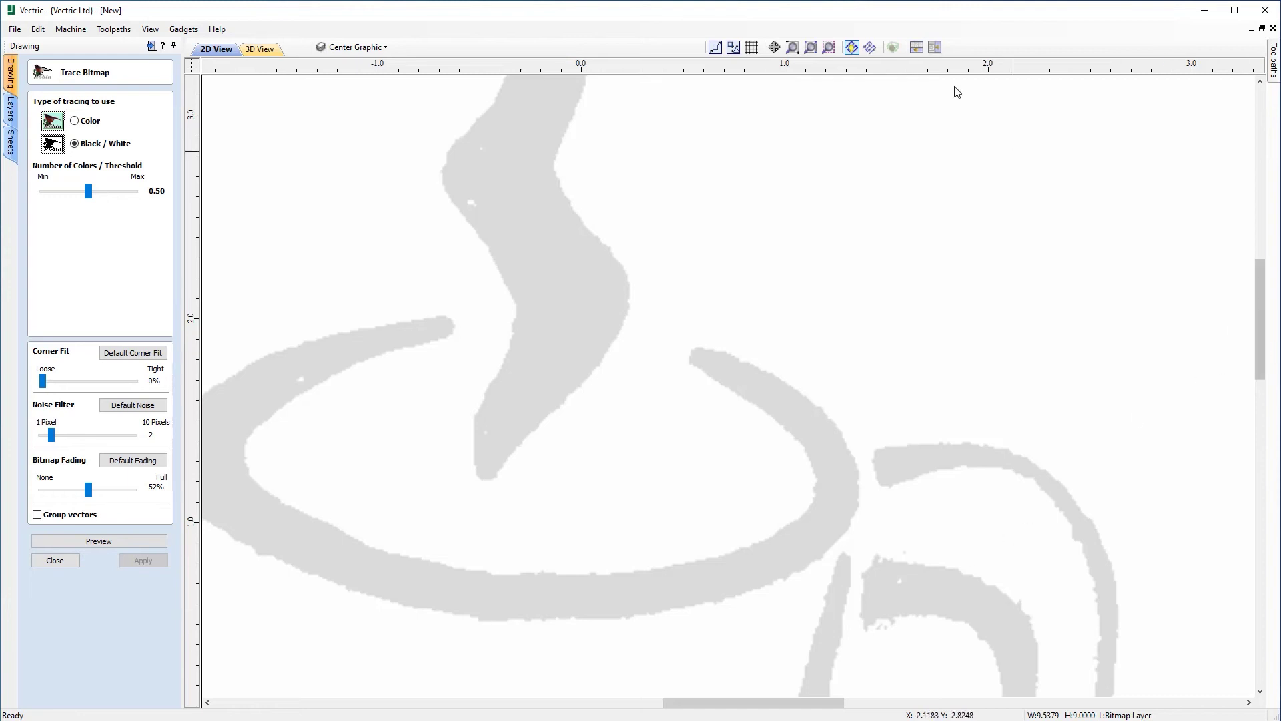
{"action": "left_click", "coordinate": [811, 48]}
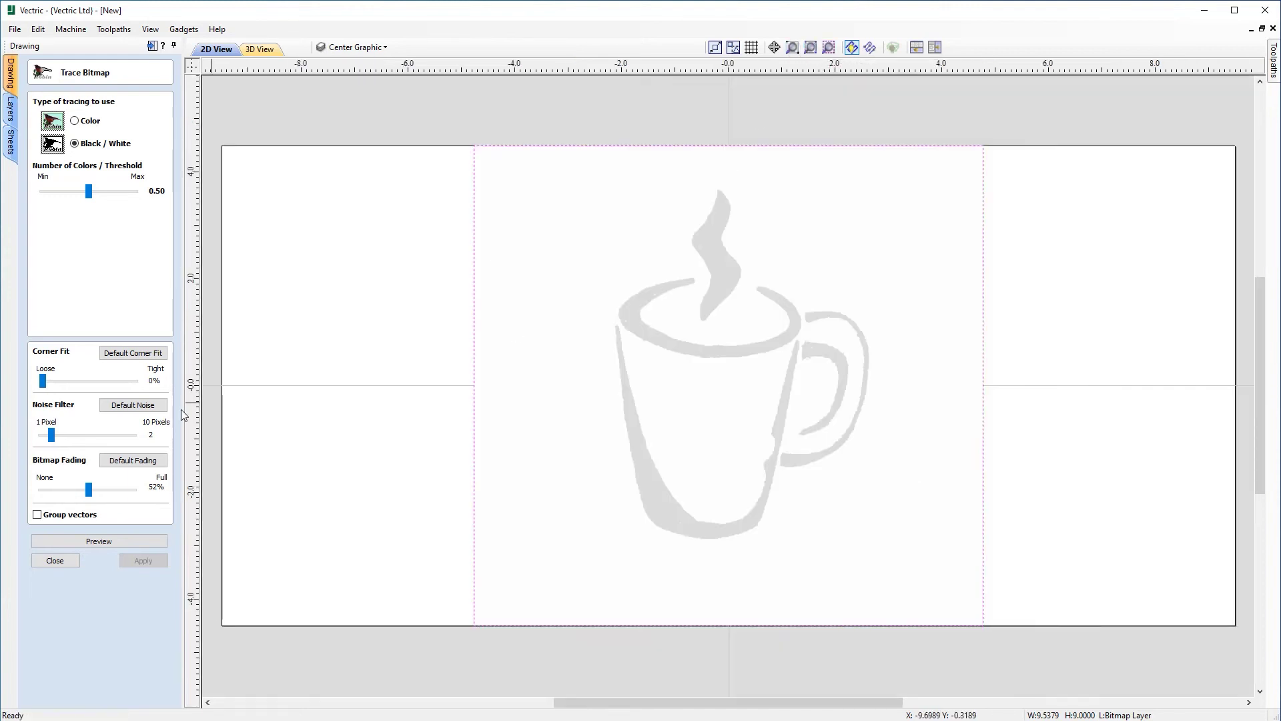
Set the noise filter to 7 and bitmap fading to 50%, enable grouped vectors, and preview the mug trace
{"action": "left_click_drag", "start_coordinate": [53, 439], "coordinate": [102, 439]}
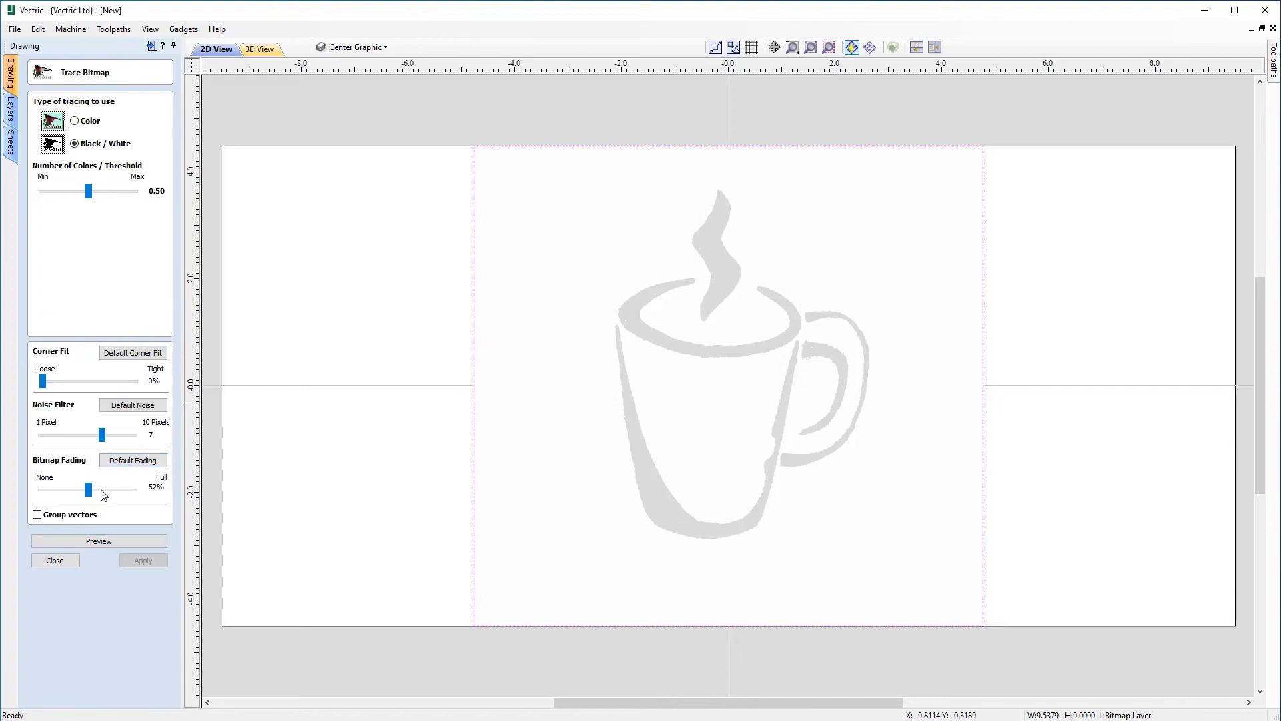
{"action": "mouse_move", "coordinate": [89, 490]}
{"action": "left_mouse_down"}
{"action": "mouse_move", "coordinate": [125, 493]}
{"action": "mouse_move", "coordinate": [55, 490]}
{"action": "mouse_move", "coordinate": [88, 489]}
{"action": "left_mouse_up"}
{"action": "left_click", "coordinate": [115, 541]}
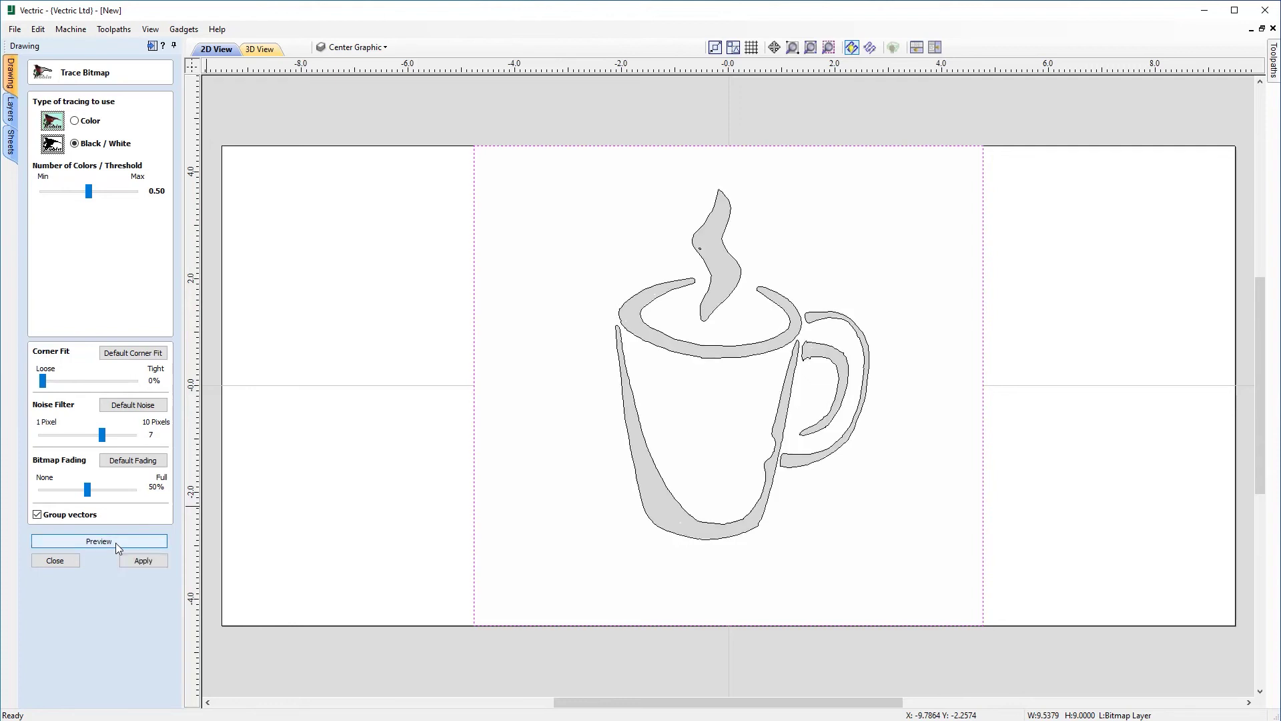
{"action": "scroll", "coordinate": [711, 331], "scroll_direction": "up", "scroll_amount": 2}
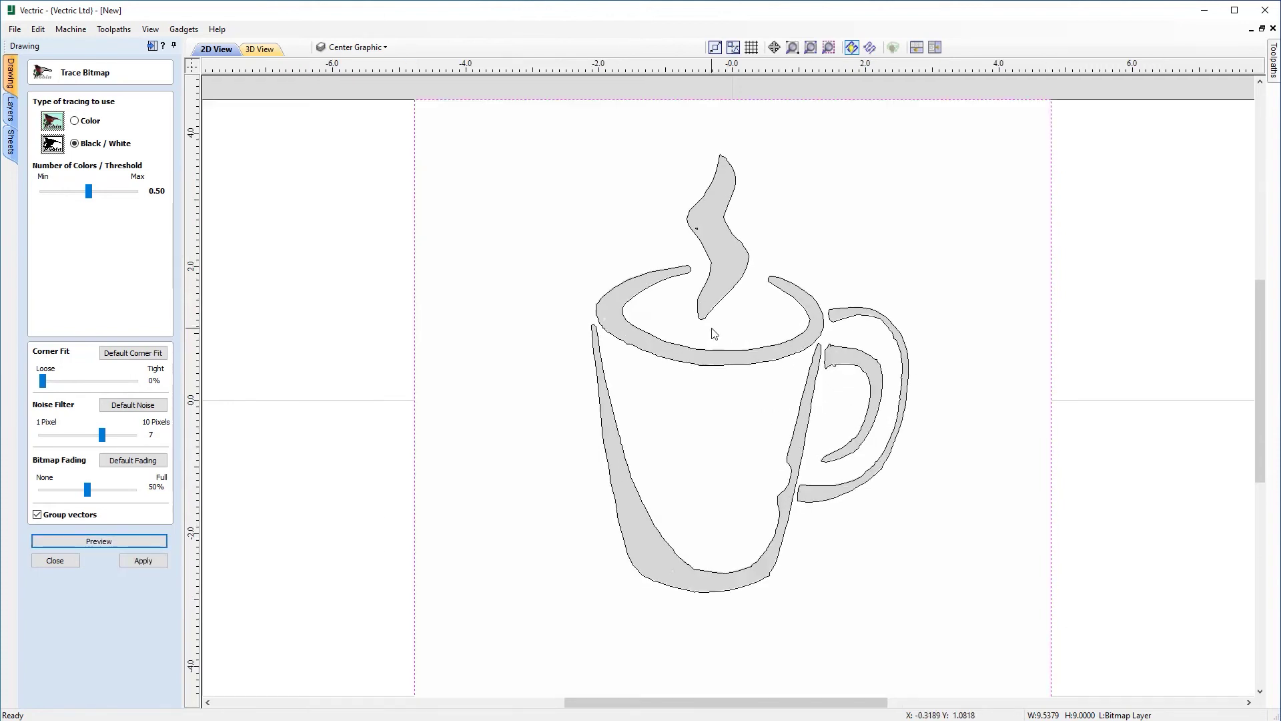
{"action": "scroll", "coordinate": [712, 333], "scroll_direction": "up", "scroll_amount": 1}
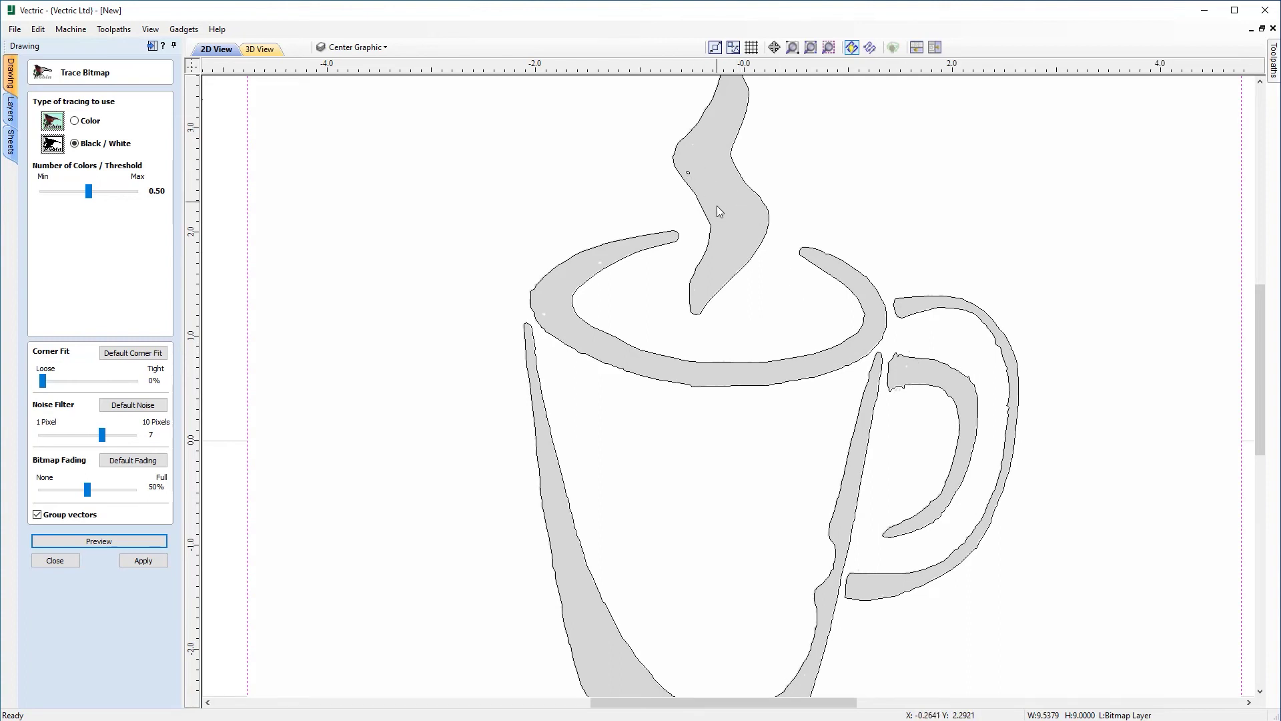
{"action": "scroll", "coordinate": [721, 237], "scroll_direction": "down", "scroll_amount": 1}
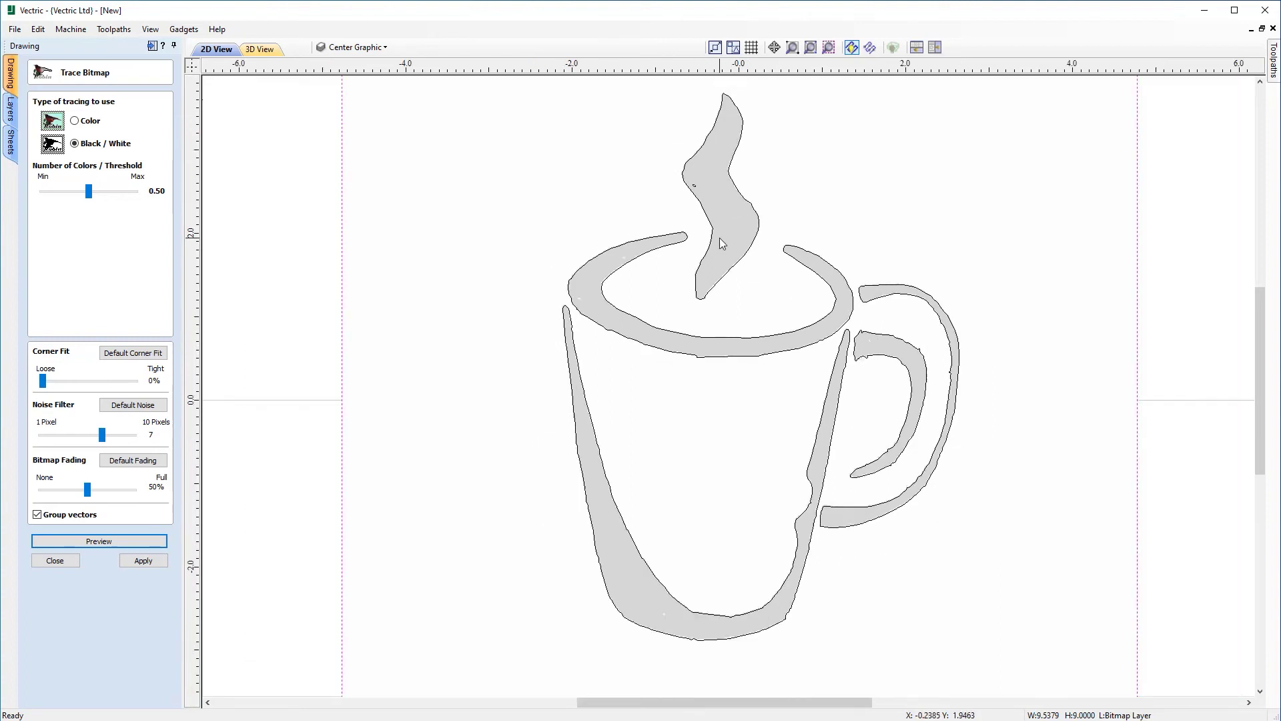
Raise the noise filter to 9, preview the trace again, and apply it to create the mug vectors
{"action": "left_click", "coordinate": [106, 437]}
{"action": "left_click_drag", "start_coordinate": [112, 443], "coordinate": [125, 442]}
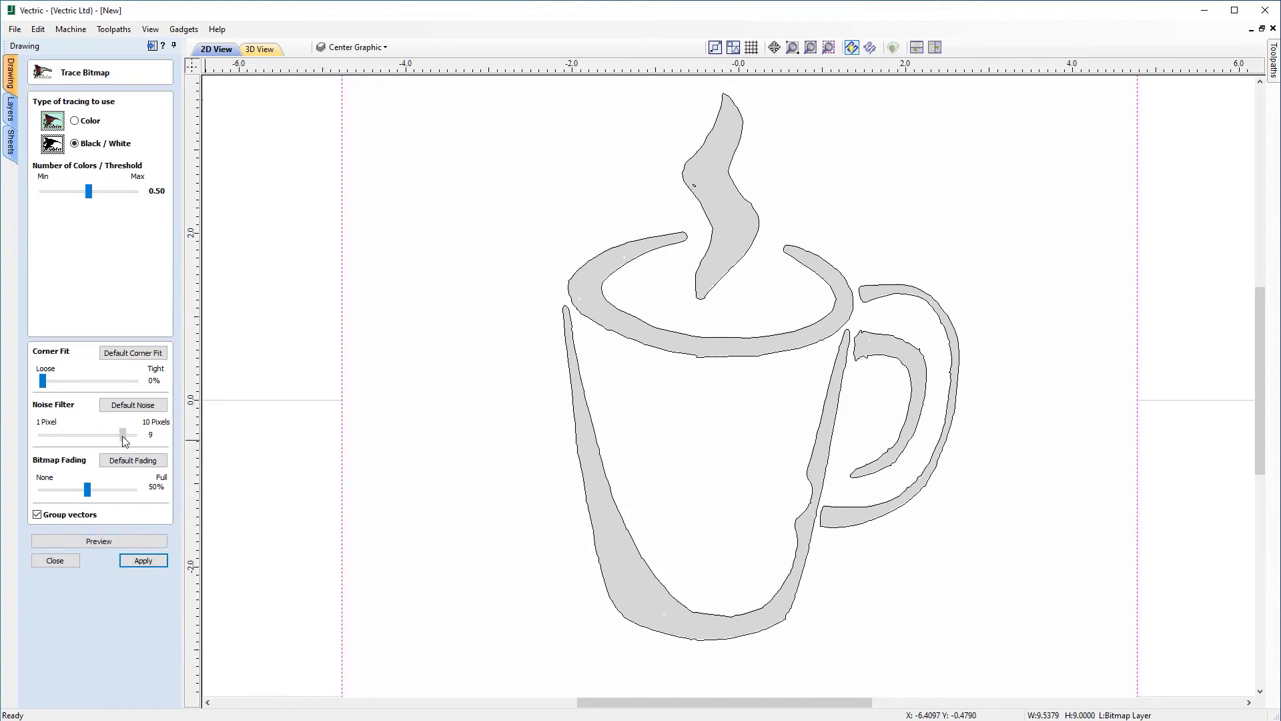
{"action": "left_click", "coordinate": [127, 537]}
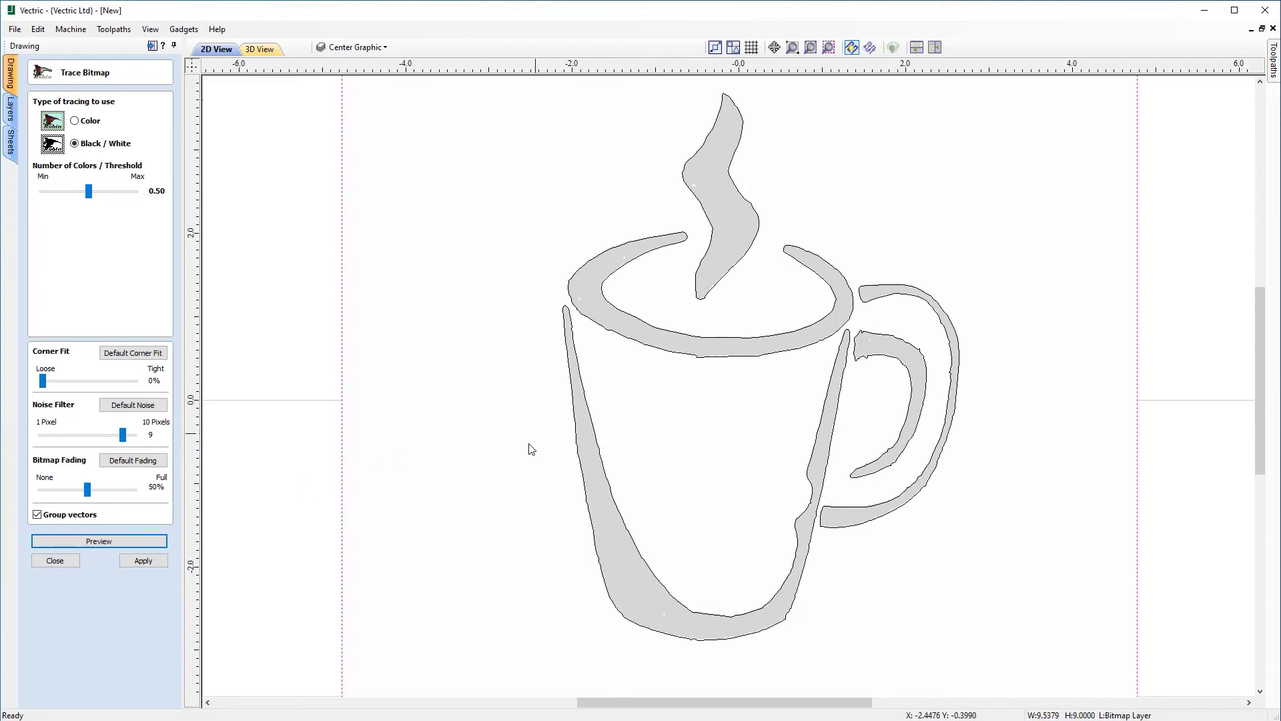
{"action": "left_click", "coordinate": [151, 561]}
{"action": "left_click", "coordinate": [54, 561]}
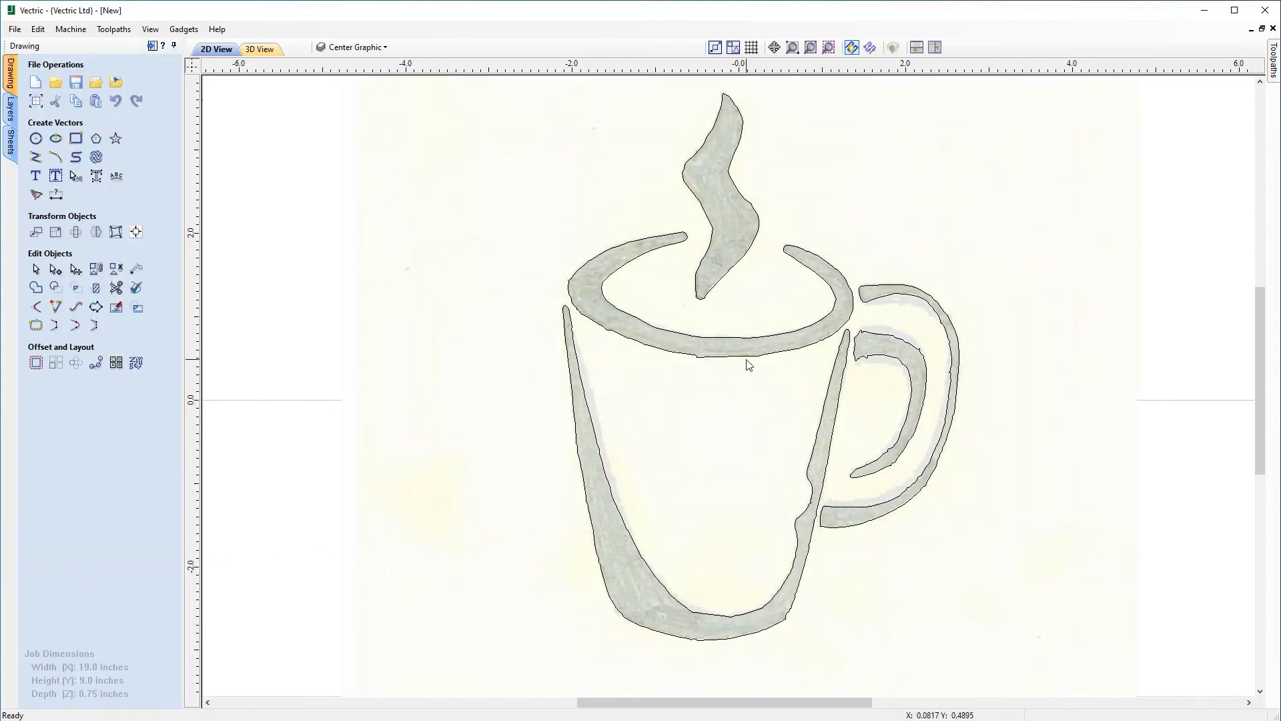
Hide the Bitmap Layer to examine the traced mug outlines on their own, and show the layer again
{"action": "scroll", "coordinate": [749, 364], "scroll_direction": "down", "scroll_amount": 2}
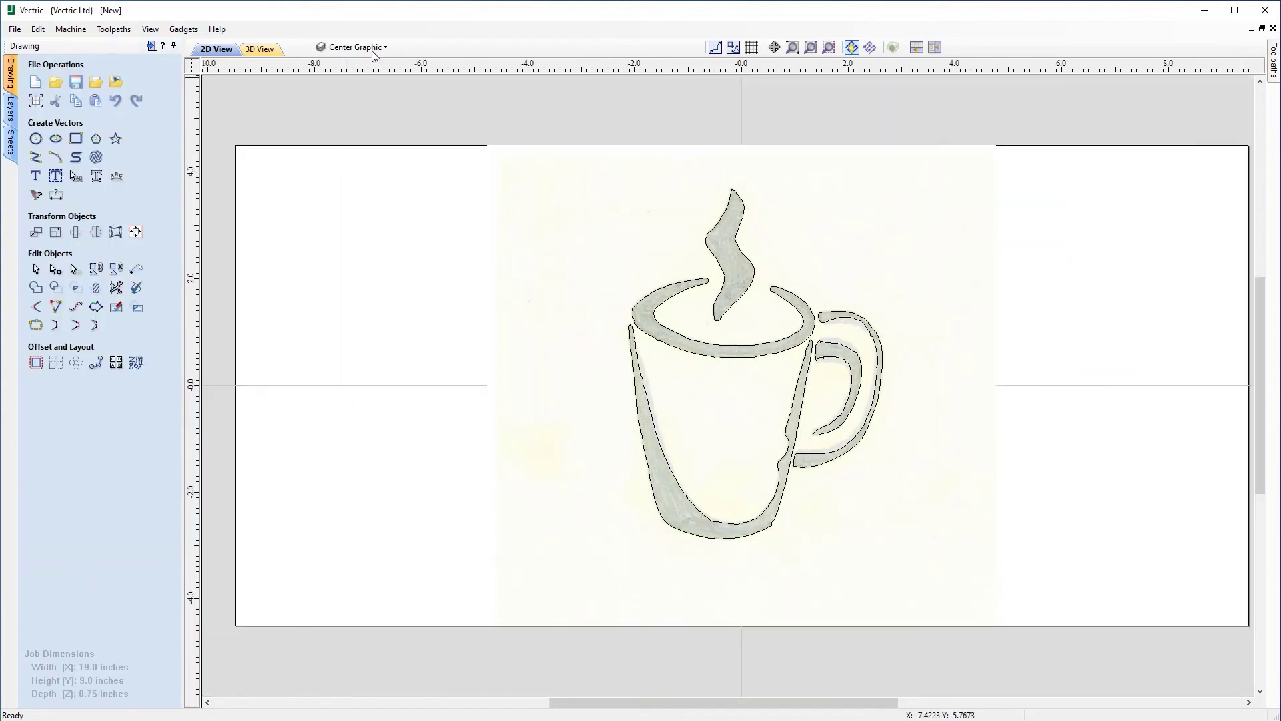
{"action": "left_click", "coordinate": [374, 50]}
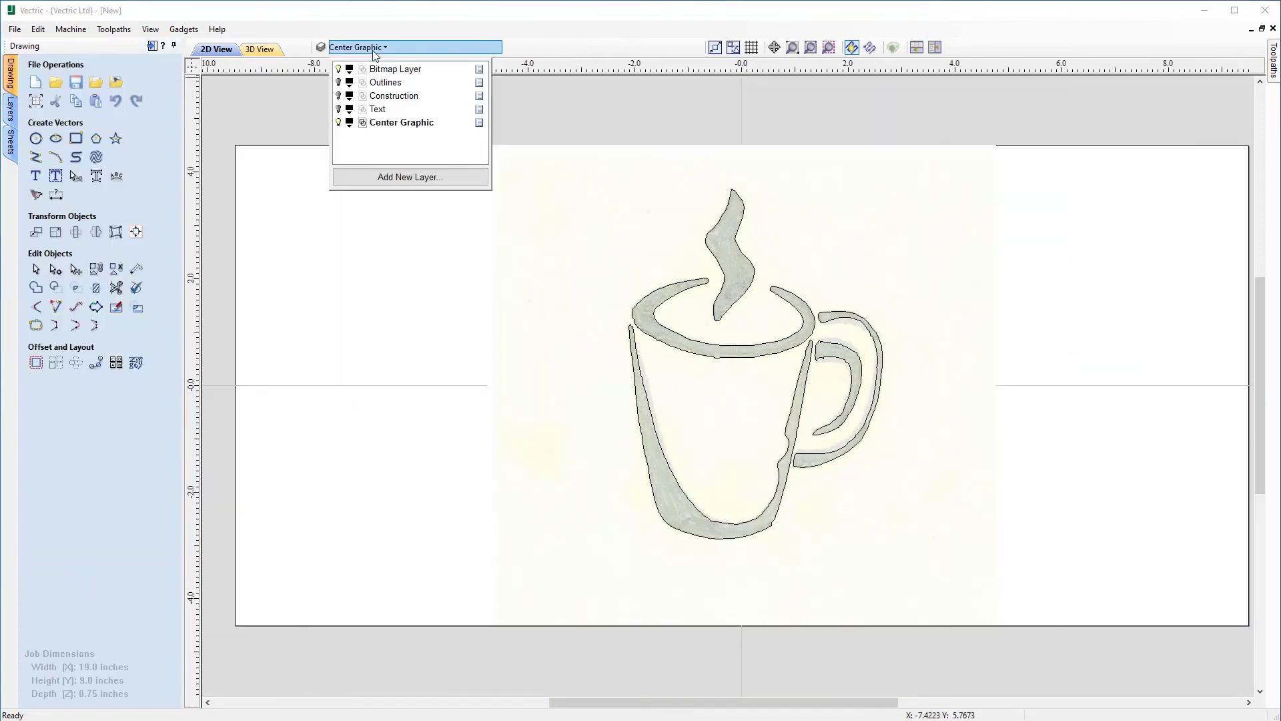
{"action": "left_click", "coordinate": [339, 69]}
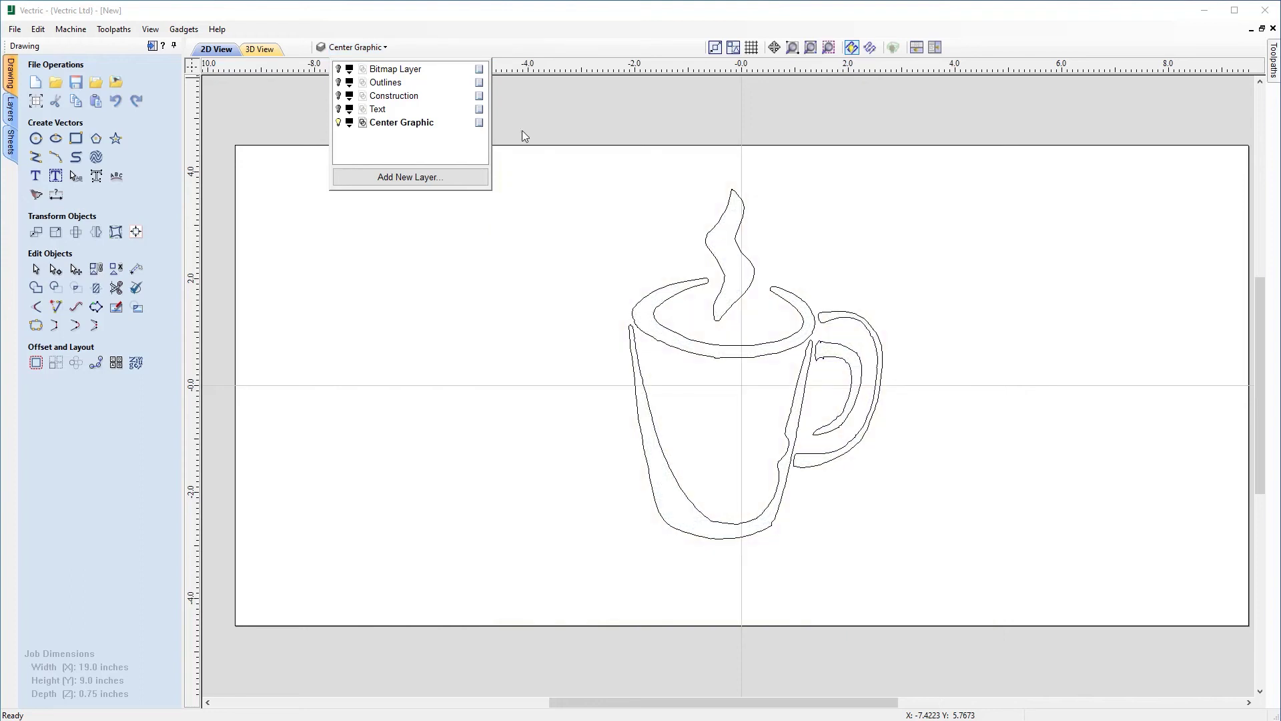
{"action": "scroll", "coordinate": [726, 379], "scroll_direction": "up", "scroll_amount": 2}
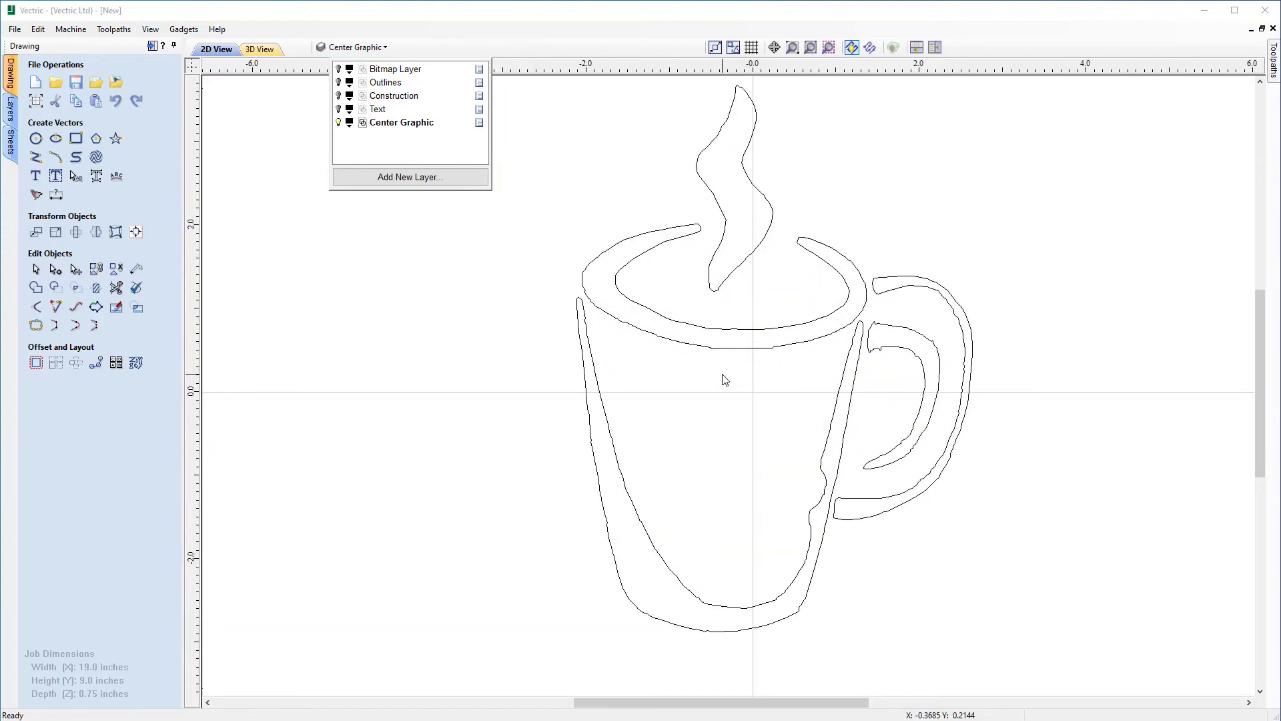
{"action": "scroll", "coordinate": [725, 380], "scroll_direction": "down", "scroll_amount": 1}
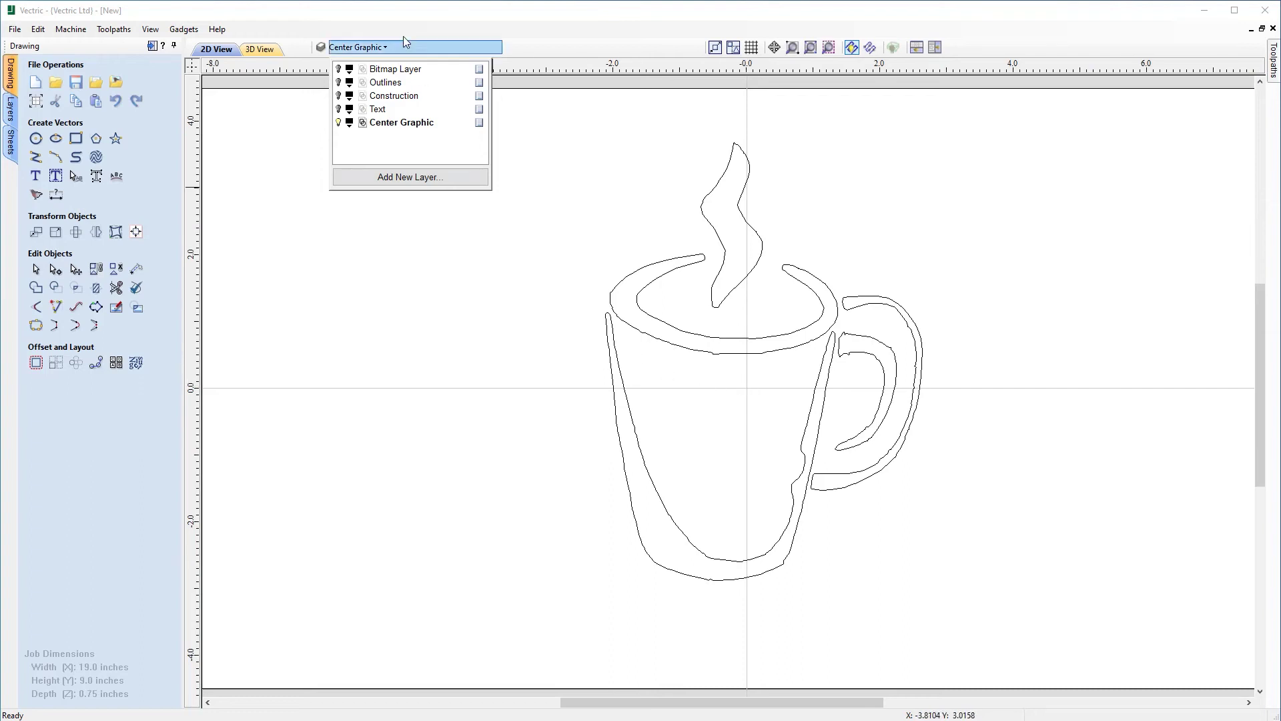
{"action": "left_click", "coordinate": [339, 69]}
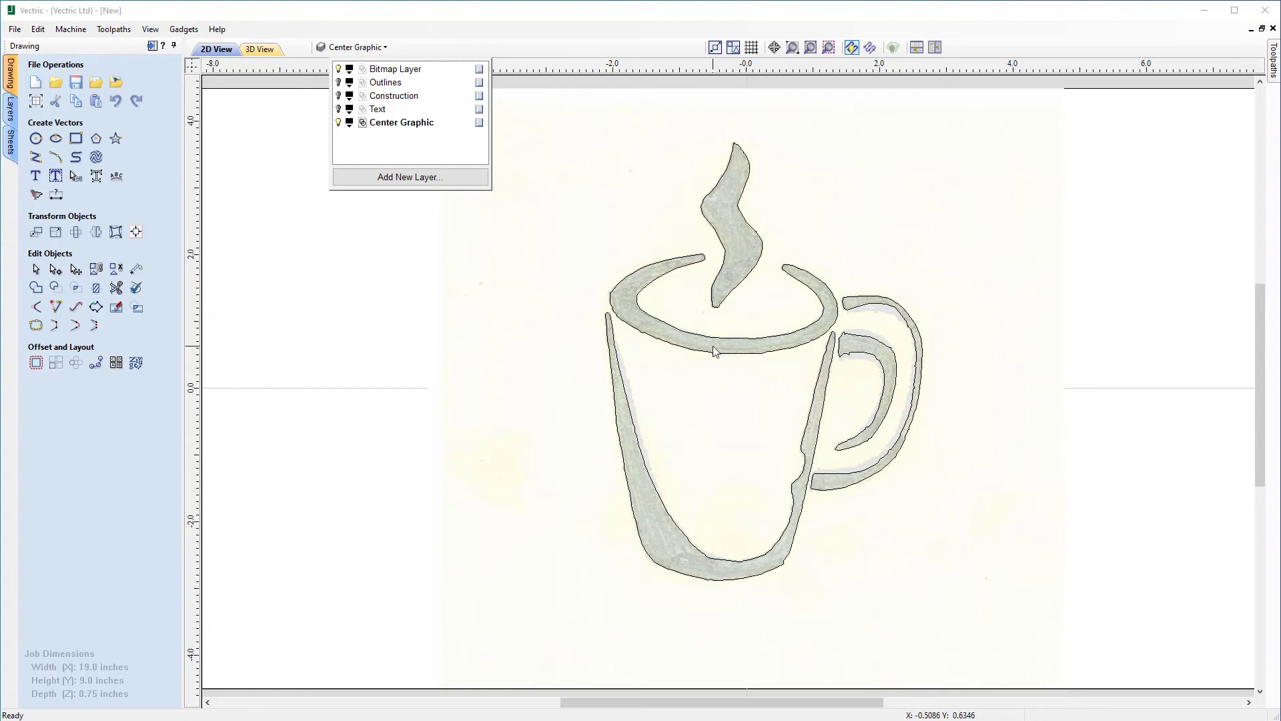
Ungroup the traced mug vectors onto the group's layer
{"action": "scroll", "coordinate": [594, 392], "scroll_direction": "up", "scroll_amount": 1}
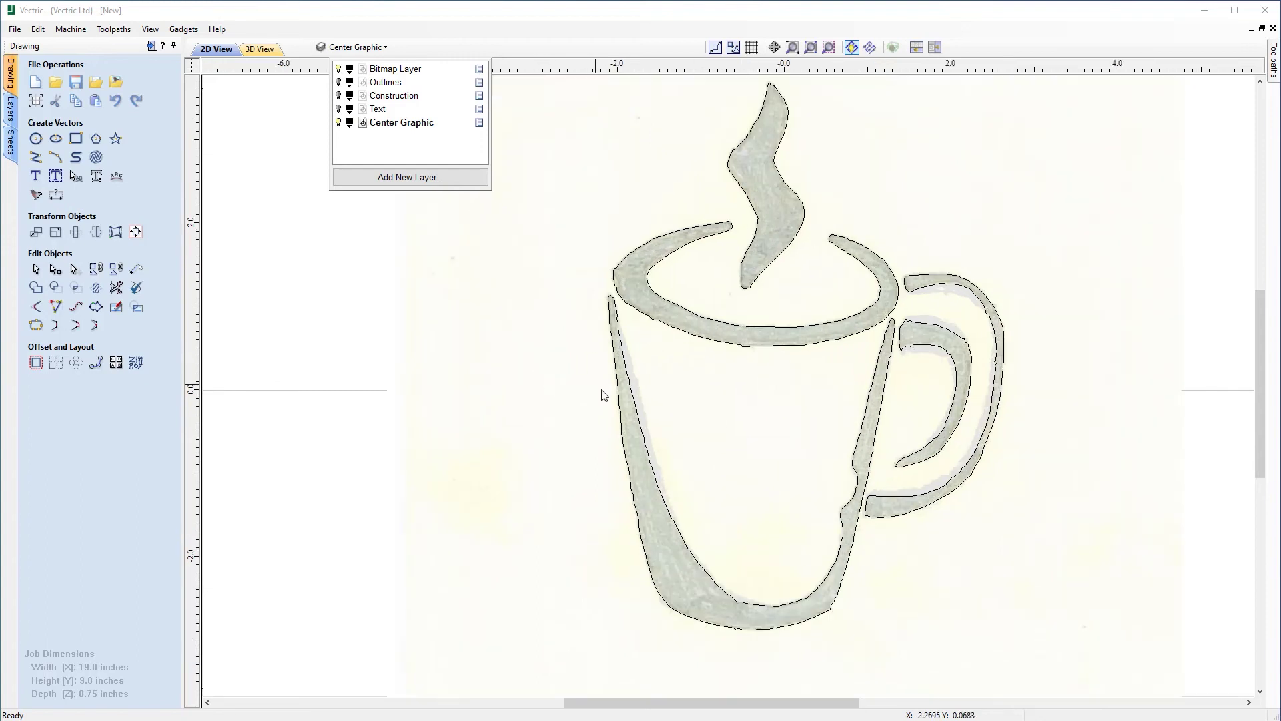
{"action": "left_click_drag", "start_coordinate": [697, 702], "coordinate": [715, 703]}
{"action": "scroll", "coordinate": [731, 452], "scroll_direction": "up", "scroll_amount": 1}
{"action": "left_click_drag", "start_coordinate": [1259, 429], "coordinate": [1259, 414]}
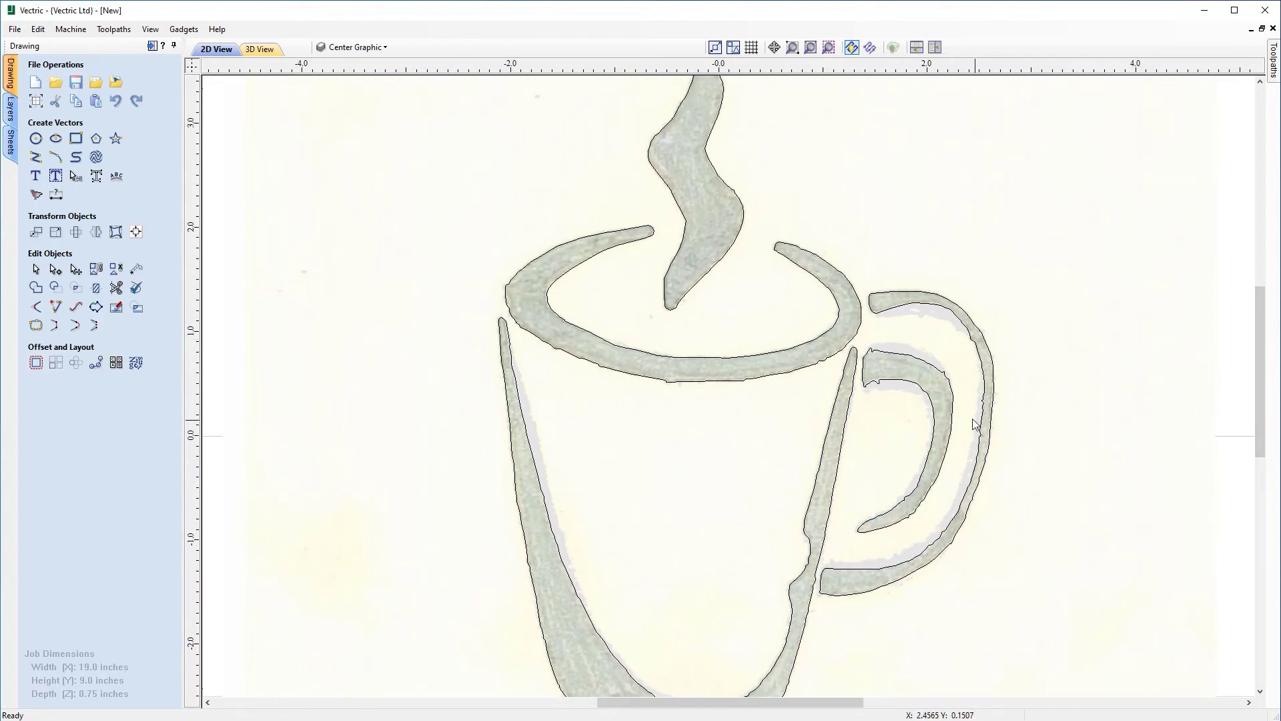
{"action": "mouse_move", "coordinate": [1260, 357]}
{"action": "left_mouse_down"}
{"action": "mouse_move", "coordinate": [1259, 344]}
{"action": "mouse_move", "coordinate": [1260, 364]}
{"action": "left_mouse_up"}
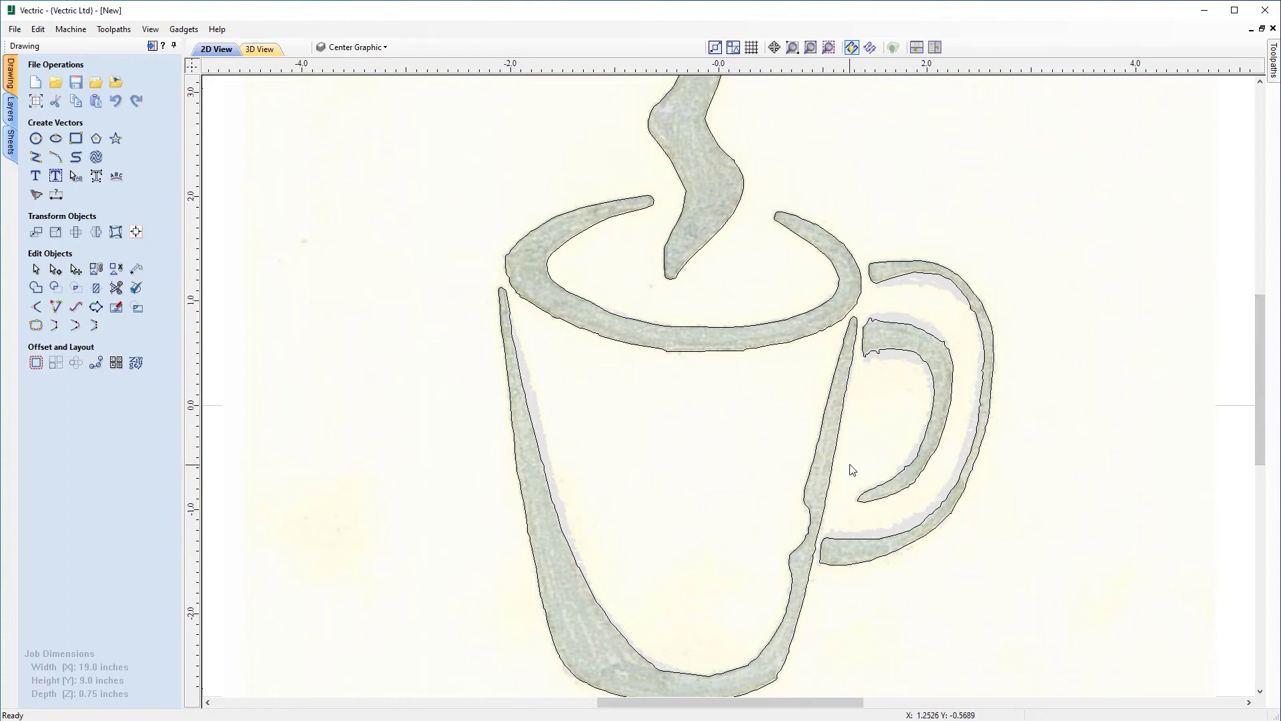
{"action": "left_click", "coordinate": [750, 347]}
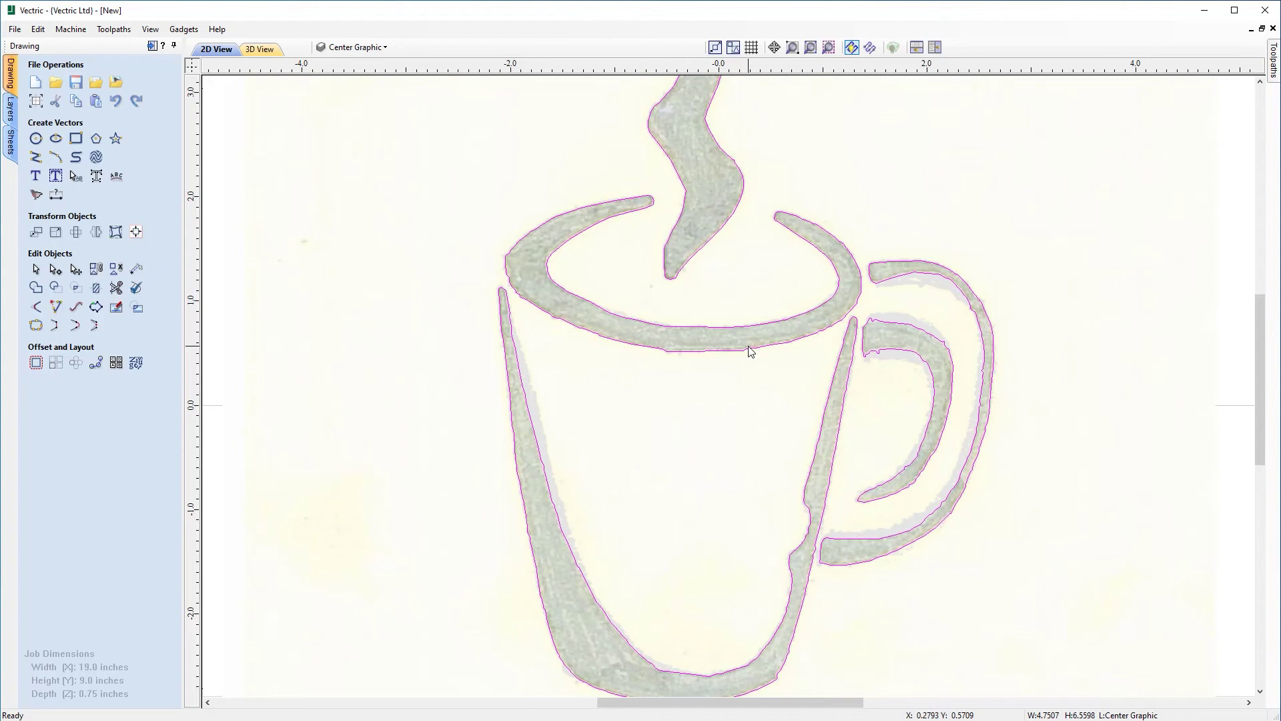
{"action": "right_click", "coordinate": [744, 355]}
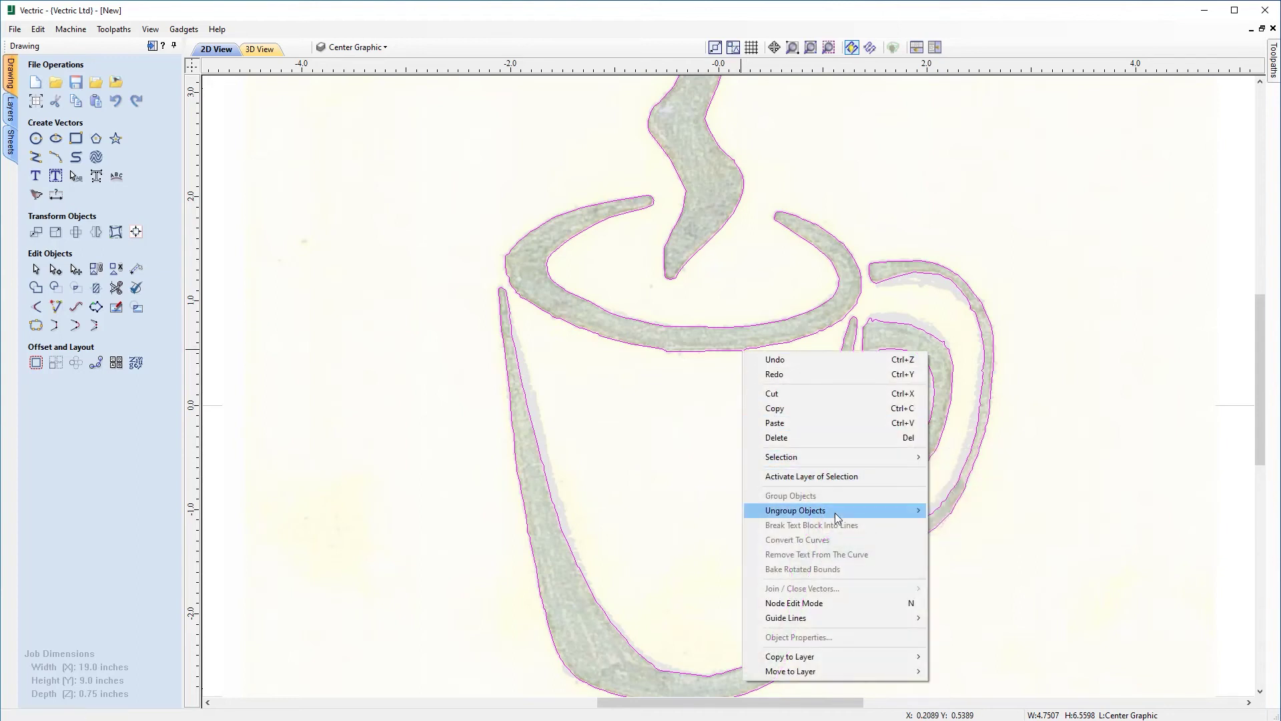
{"action": "mouse_move", "coordinate": [835, 512]}
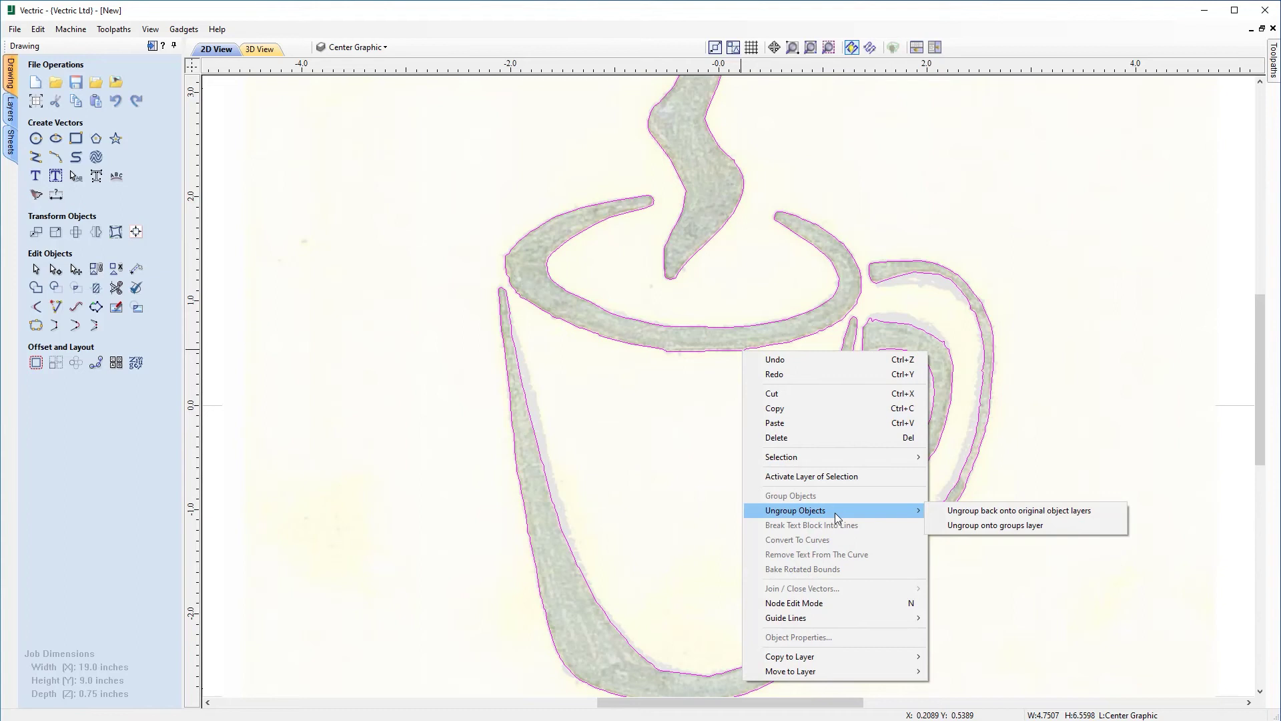
{"action": "left_click", "coordinate": [951, 525]}
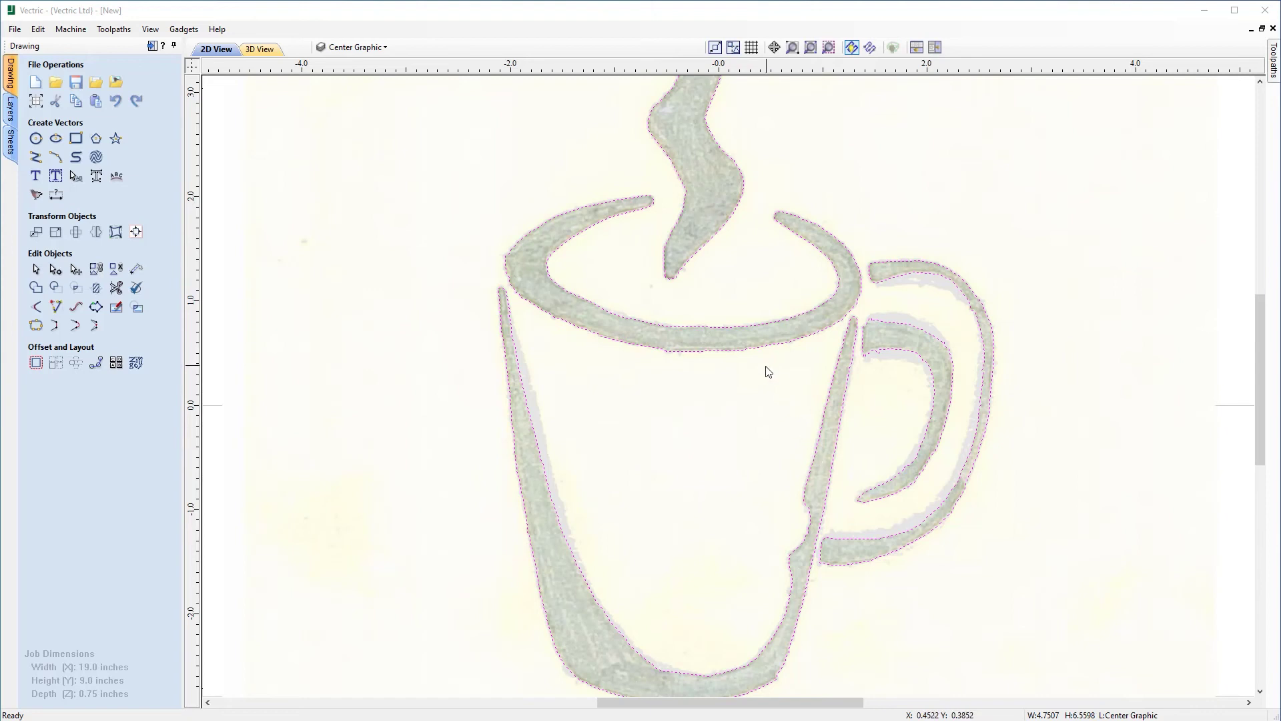
Check the ungrouped mug outlines by selecting the rim and the inner handle shape individually
{"action": "left_click", "coordinate": [764, 398]}
{"action": "left_click", "coordinate": [725, 354]}
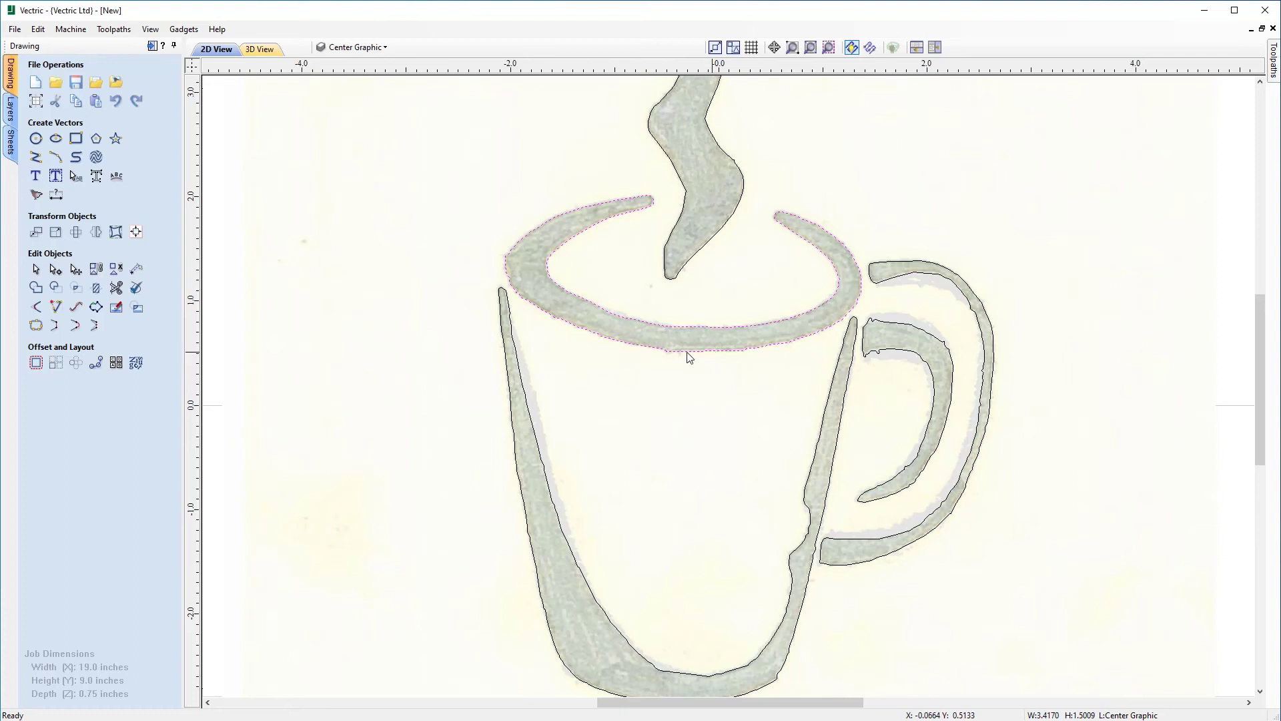
{"action": "left_click", "coordinate": [844, 410]}
{"action": "left_click", "coordinate": [880, 354]}
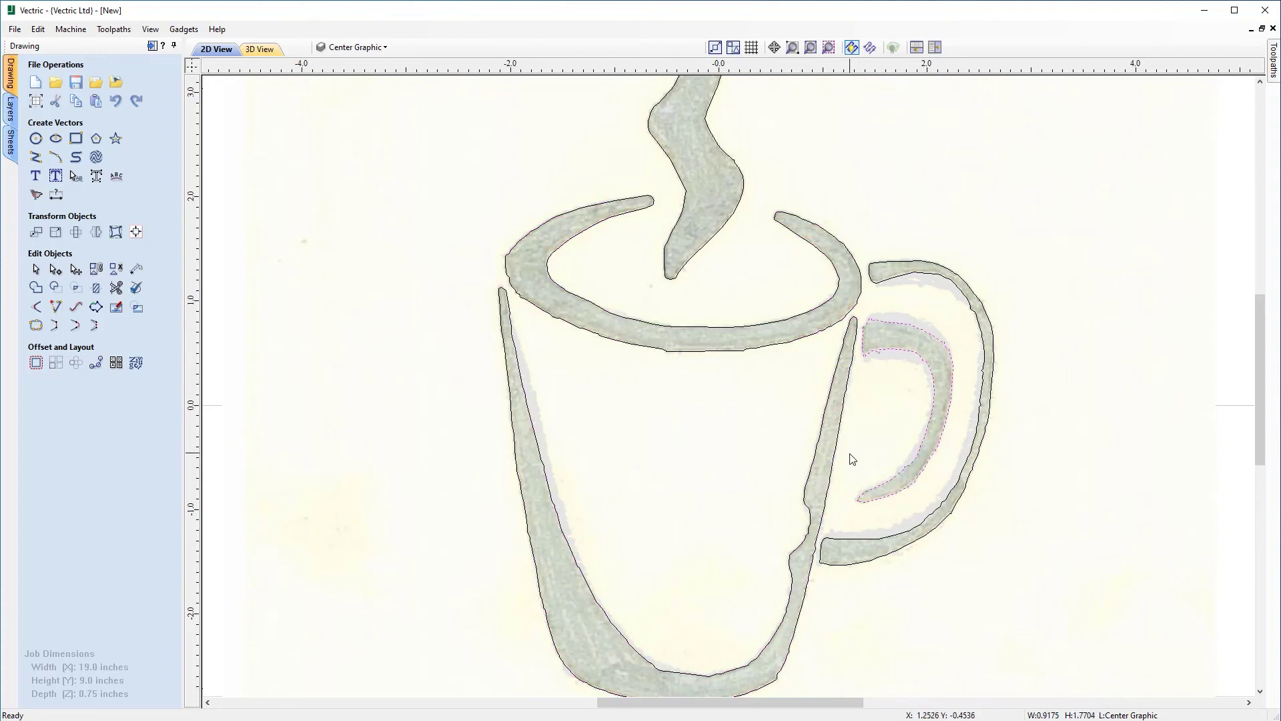
{"action": "left_click", "coordinate": [770, 350]}
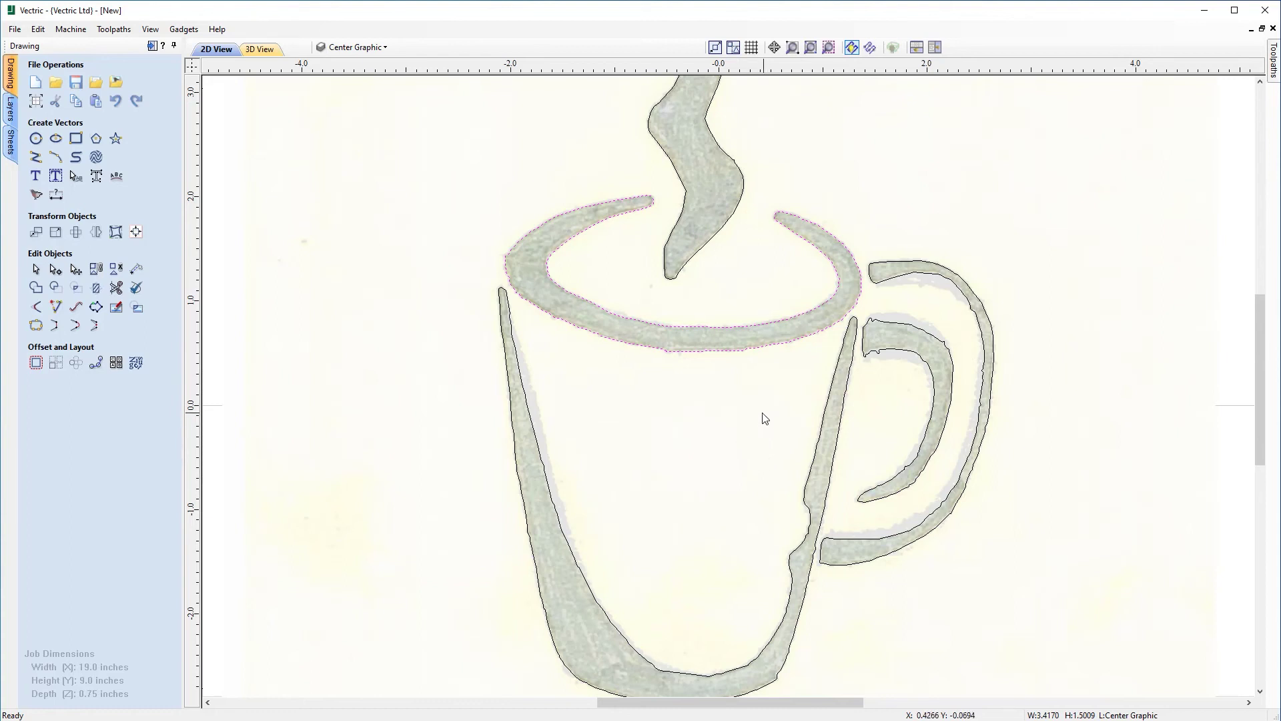
Inspect the node layout of the traced mug rim with the Bitmap Layer hidden, and close node editing
{"action": "key", "text": "n"}
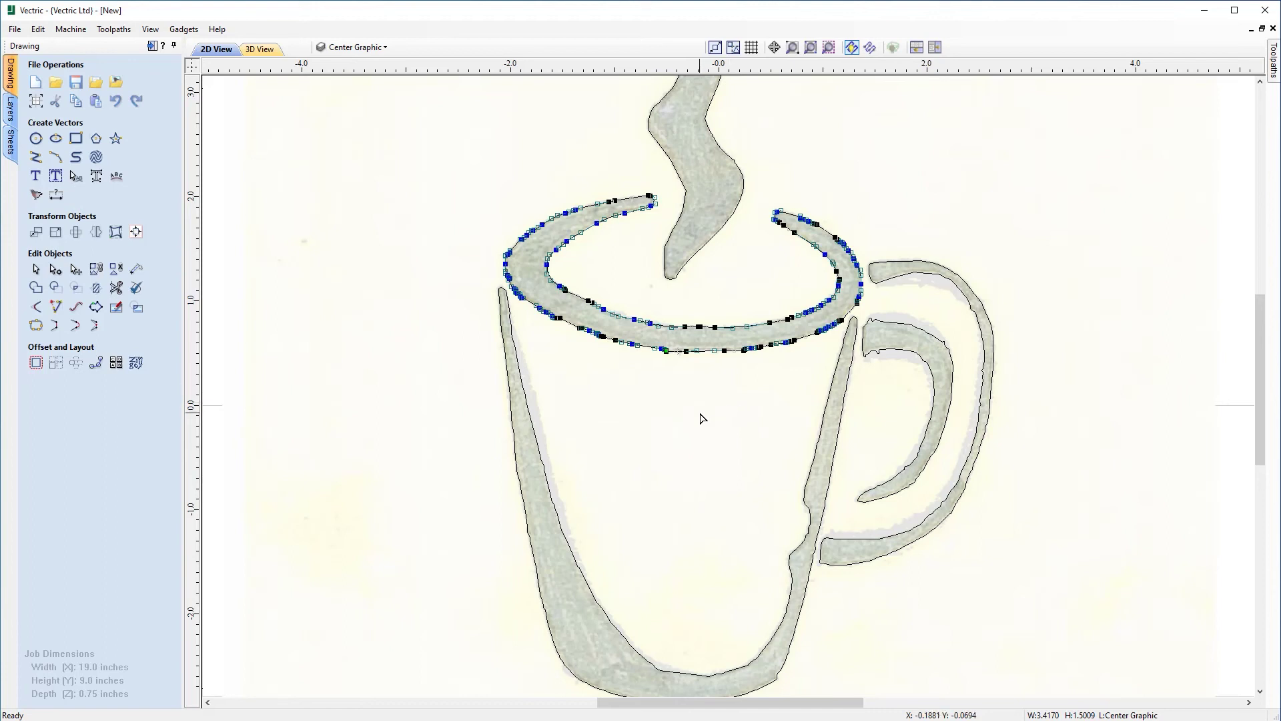
{"action": "left_click", "coordinate": [377, 47]}
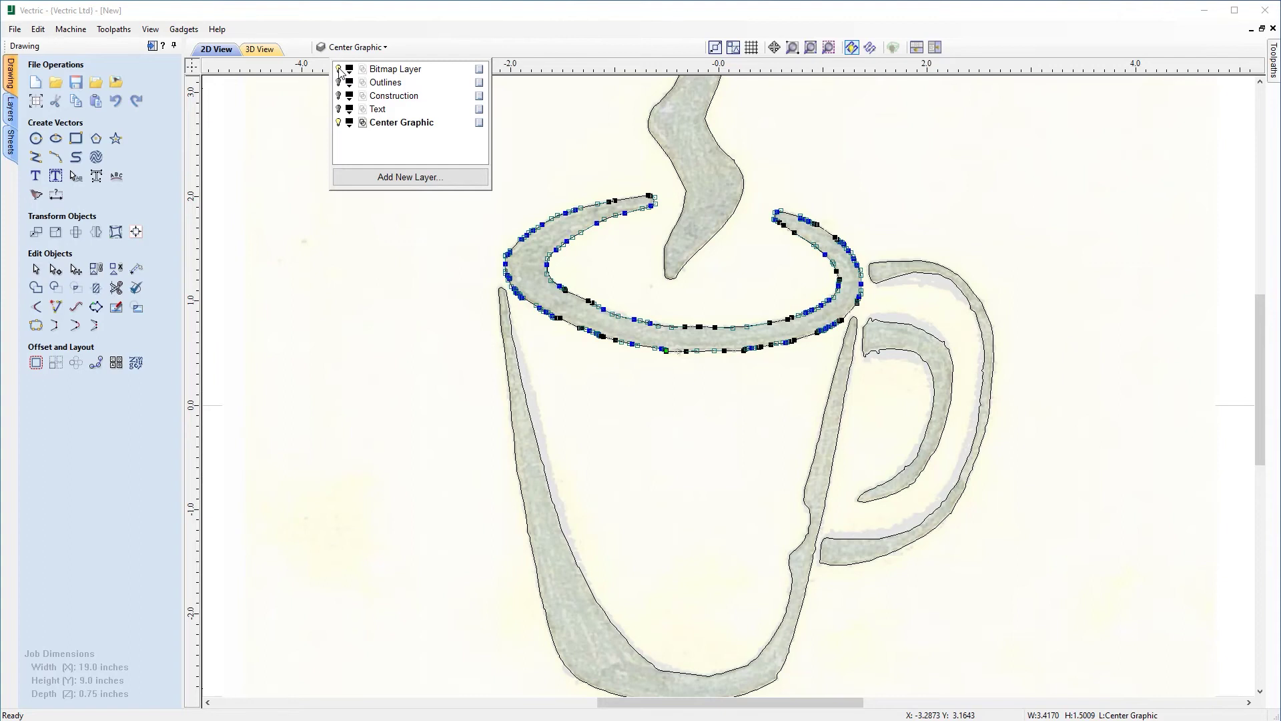
{"action": "left_click", "coordinate": [339, 68]}
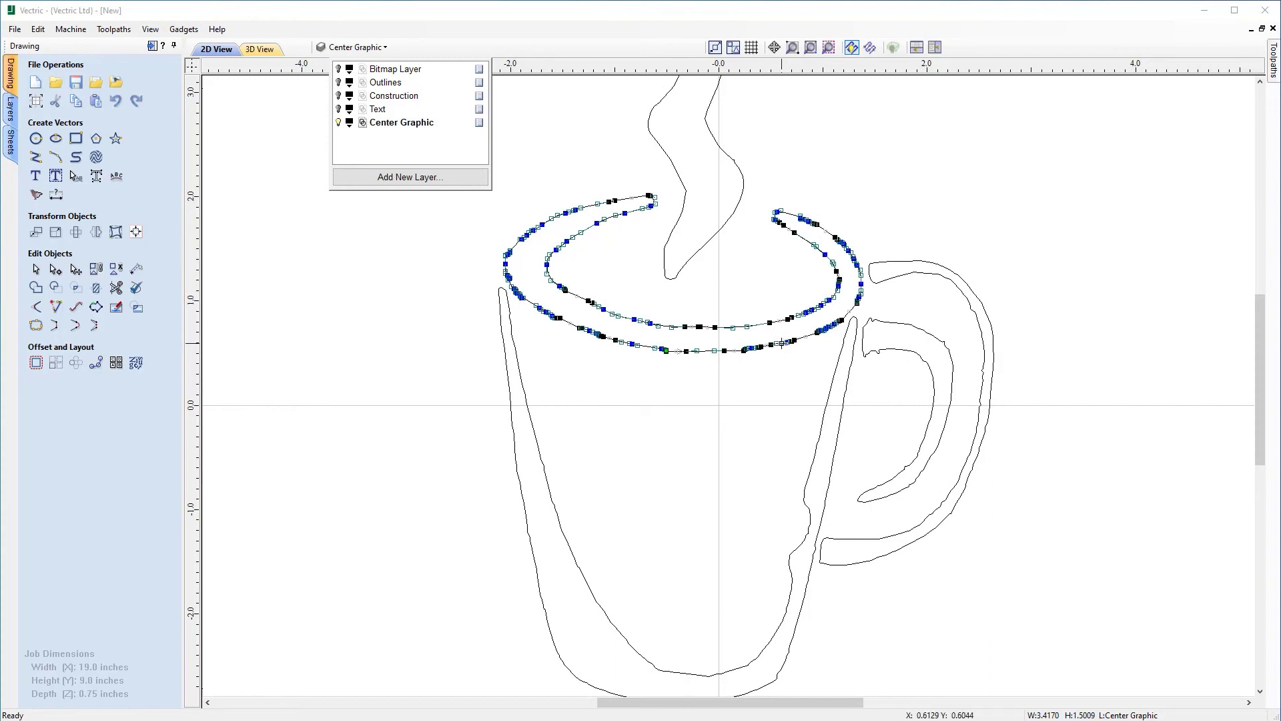
{"action": "left_click", "coordinate": [671, 383]}
{"action": "left_click", "coordinate": [672, 382]}
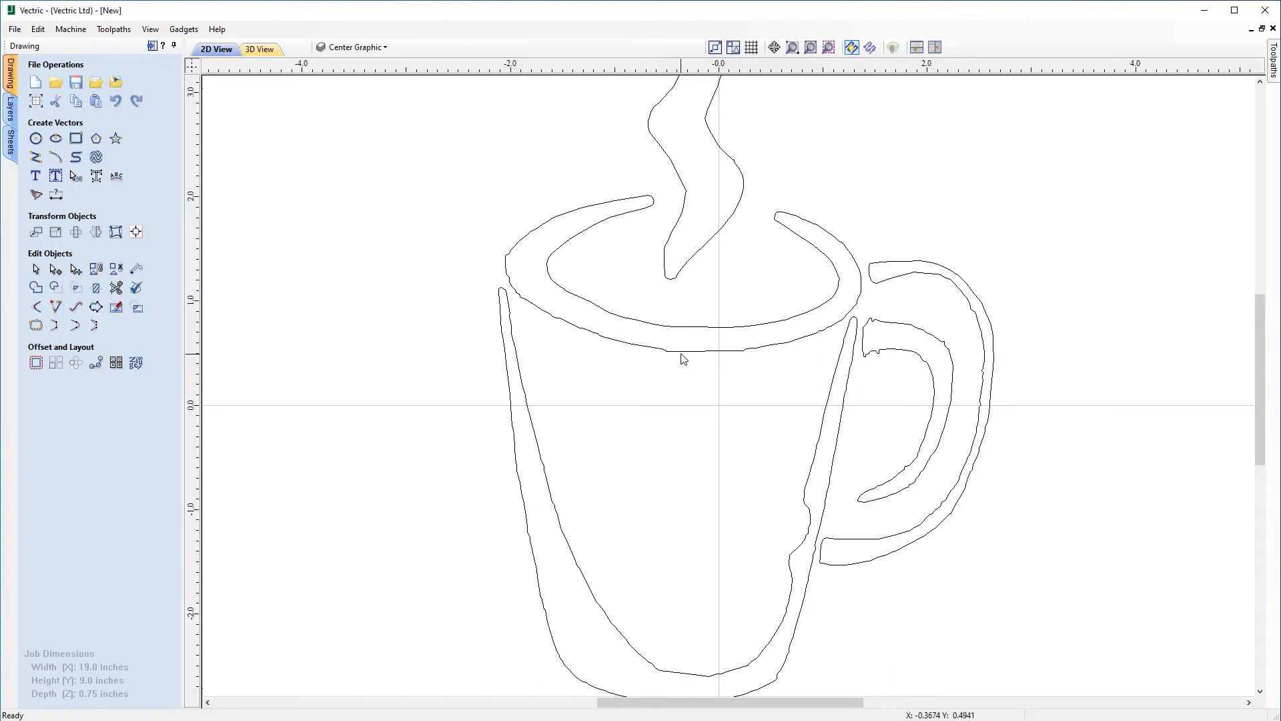
Set up a curve fit for the mug rim using Bezier curves, a 0.03 inch tolerance and no sharp-corner retention
{"action": "left_click", "coordinate": [678, 353]}
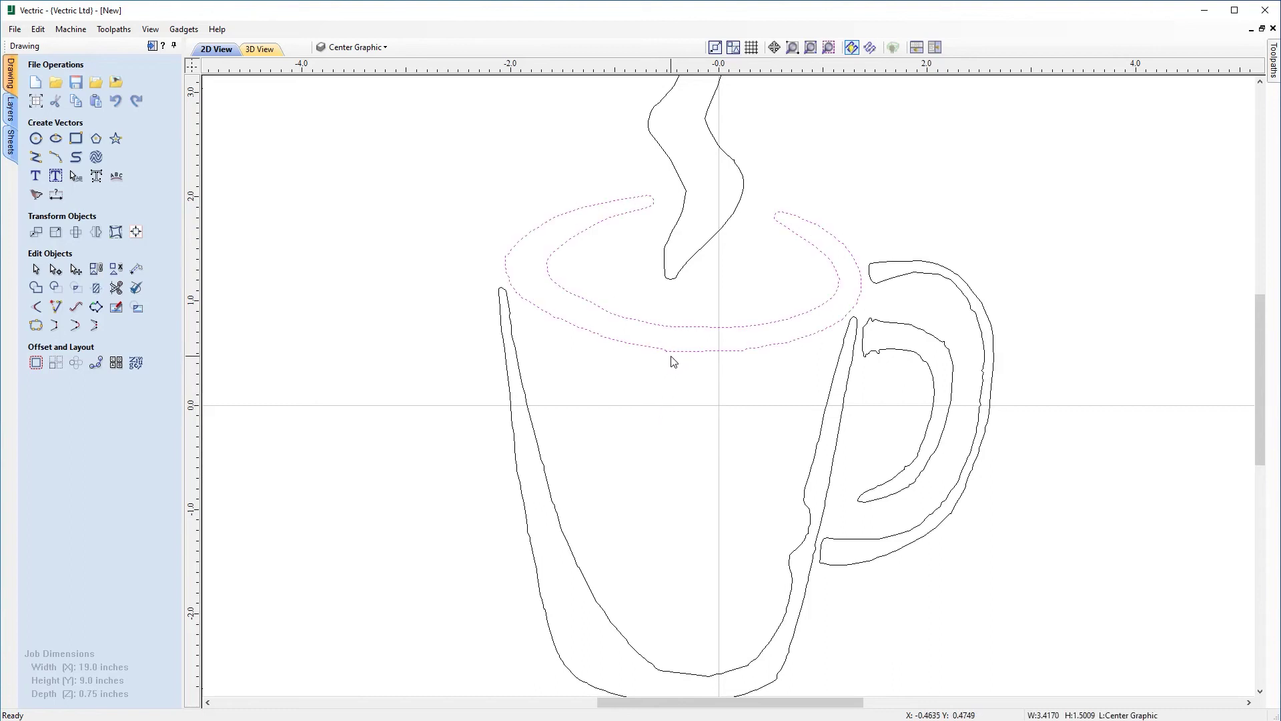
{"action": "left_click", "coordinate": [77, 307]}
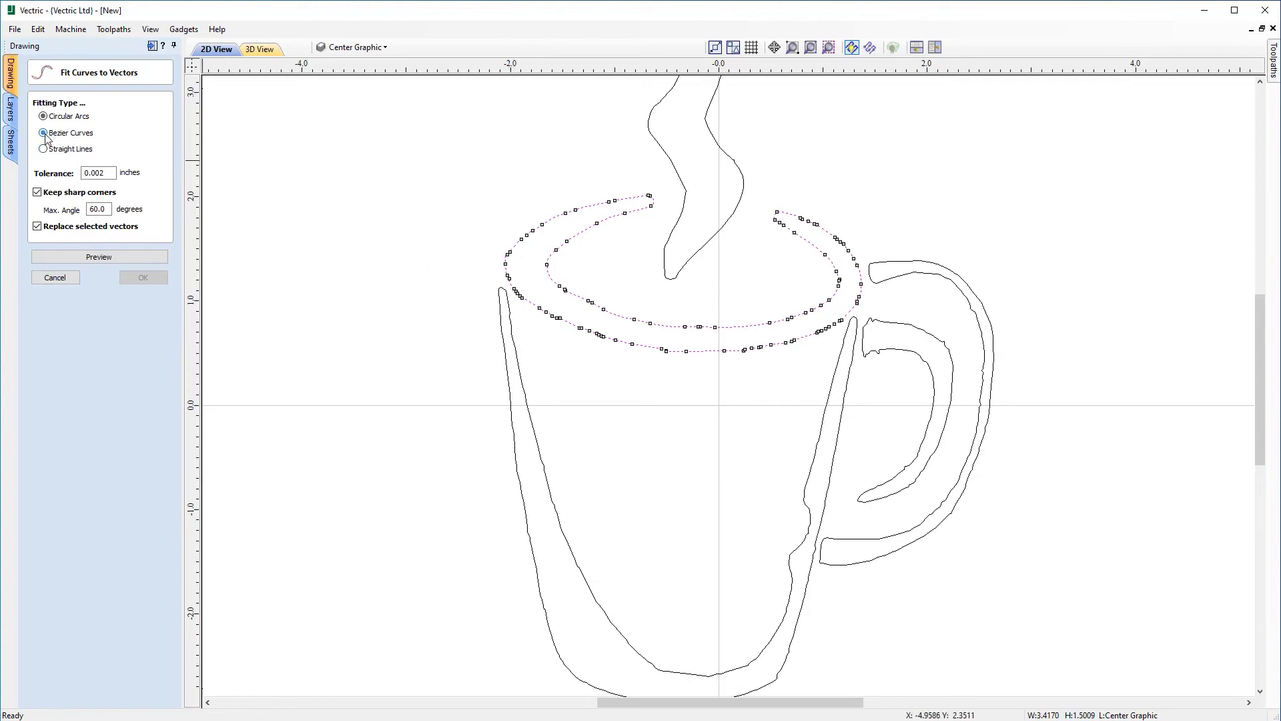
{"action": "left_click", "coordinate": [110, 173]}
{"action": "left_click", "coordinate": [38, 193]}
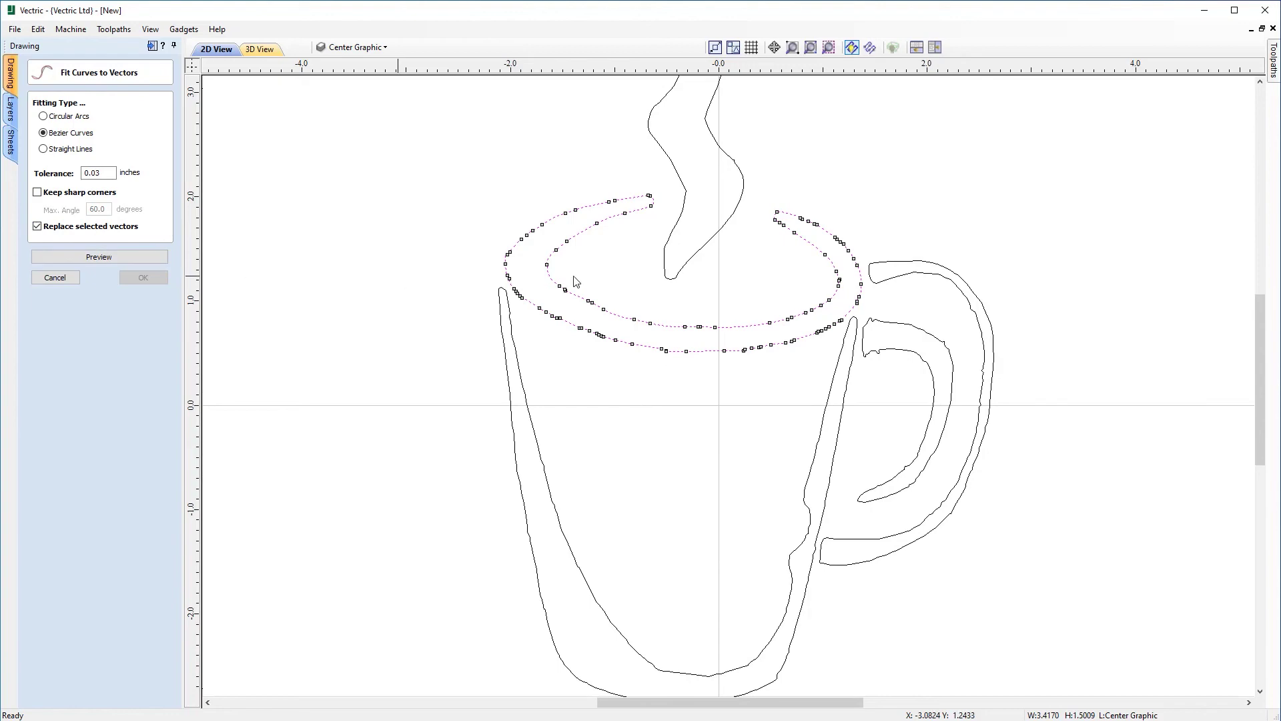
{"action": "scroll", "coordinate": [701, 313], "scroll_direction": "up", "scroll_amount": 3}
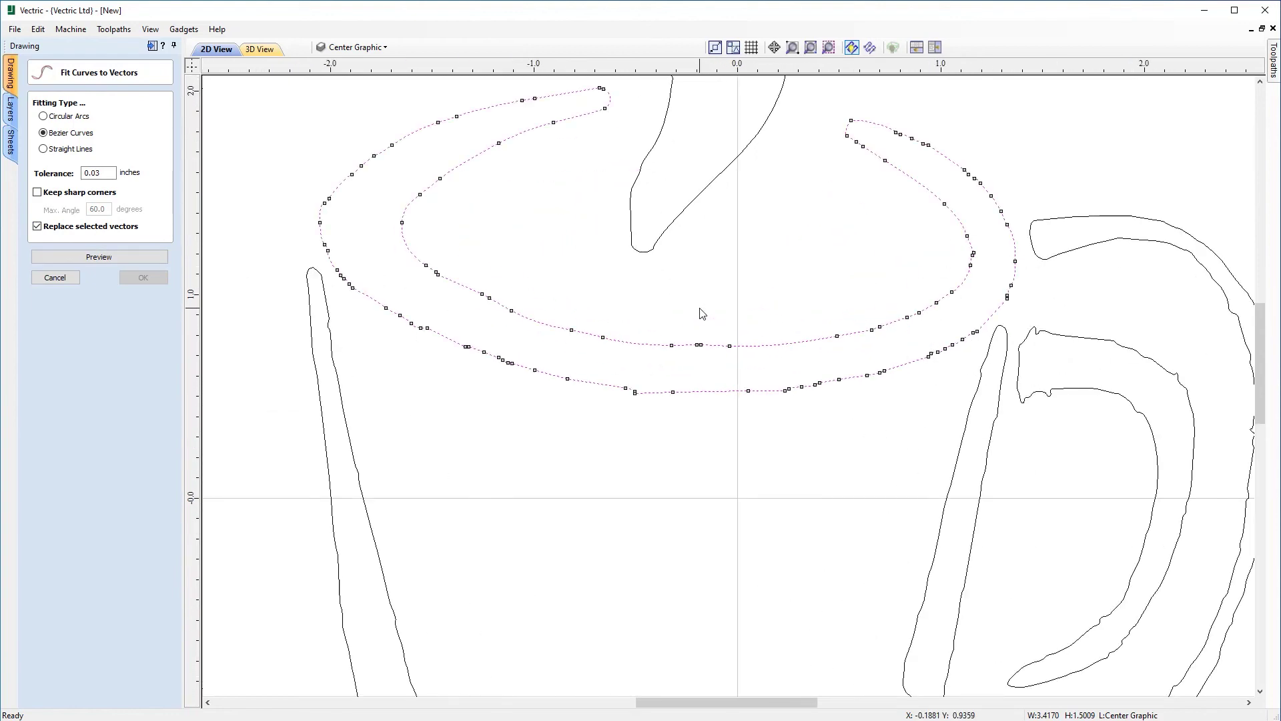
{"action": "scroll", "coordinate": [702, 313], "scroll_direction": "down", "scroll_amount": 1}
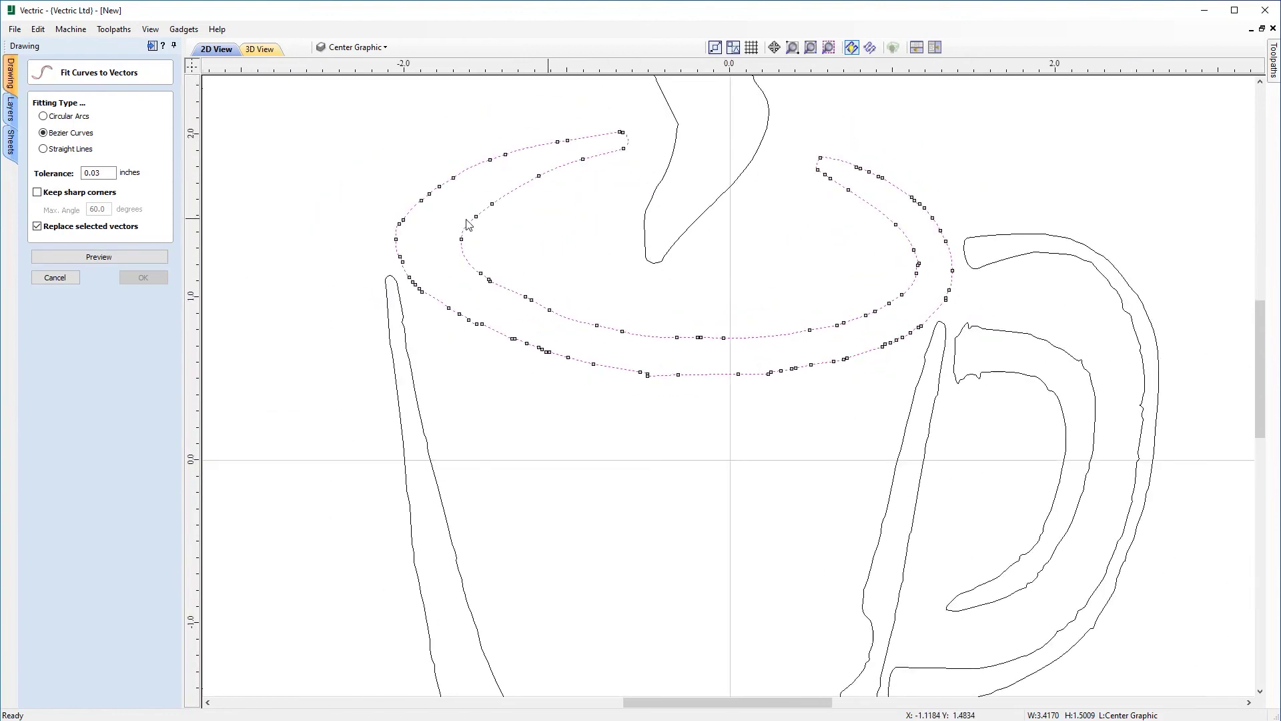
Preview the curve fit on the mug rim and cancel it
{"action": "left_click", "coordinate": [114, 256]}
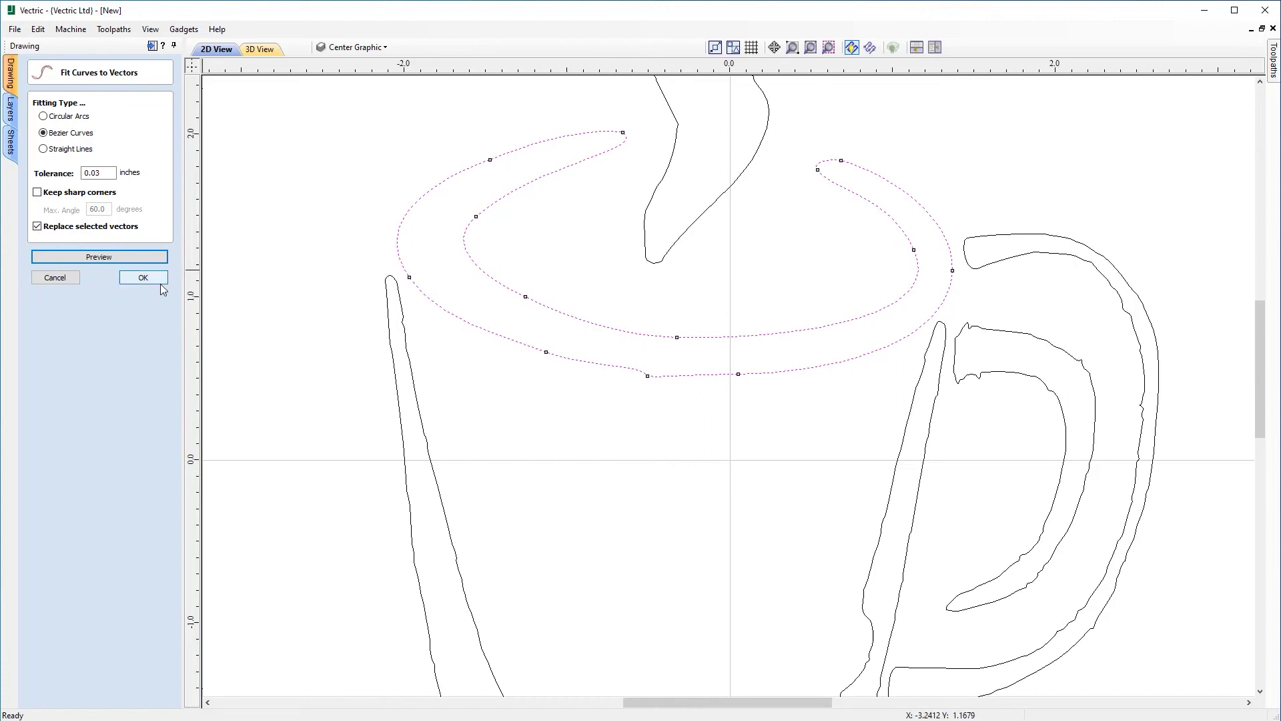
{"action": "scroll", "coordinate": [344, 285], "scroll_direction": "down", "scroll_amount": 1}
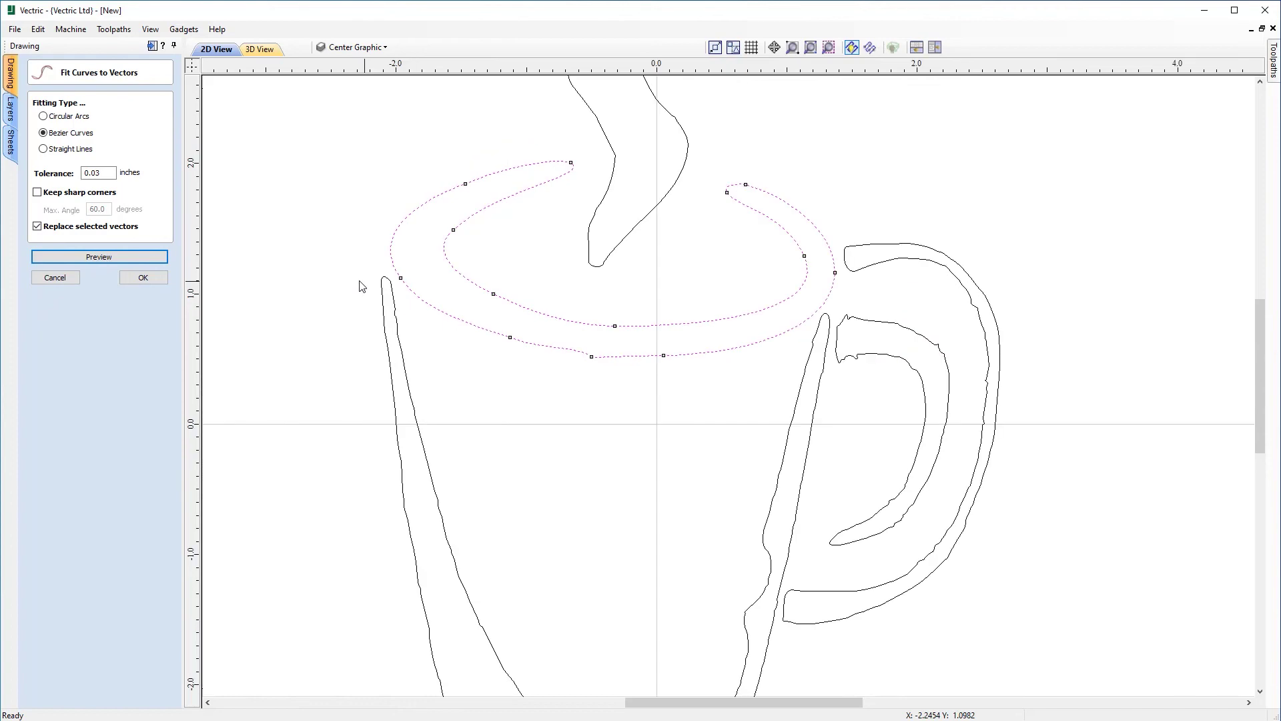
{"action": "left_click", "coordinate": [75, 279]}
Fit Bezier curves to all the mug and steam vectors at 0.03 inch tolerance, replacing the originals
{"action": "scroll", "coordinate": [434, 276], "scroll_direction": "down", "scroll_amount": 2}
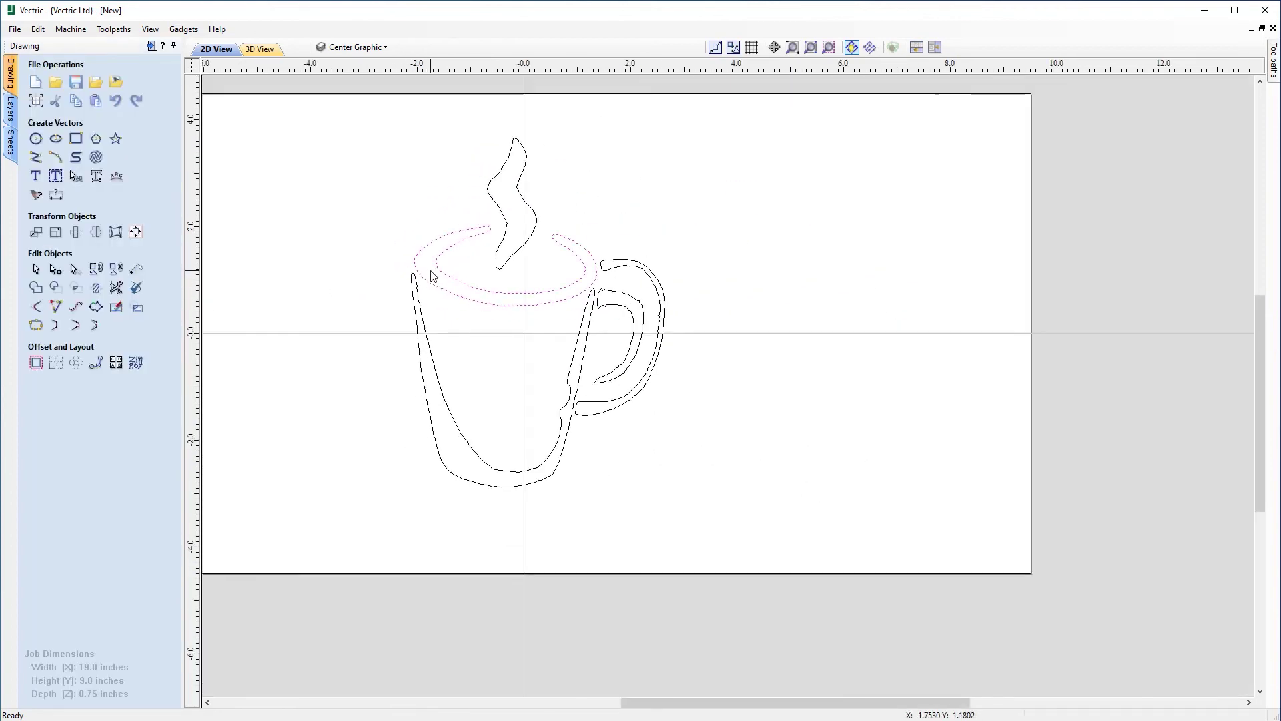
{"action": "left_click_drag", "start_coordinate": [318, 86], "coordinate": [786, 576]}
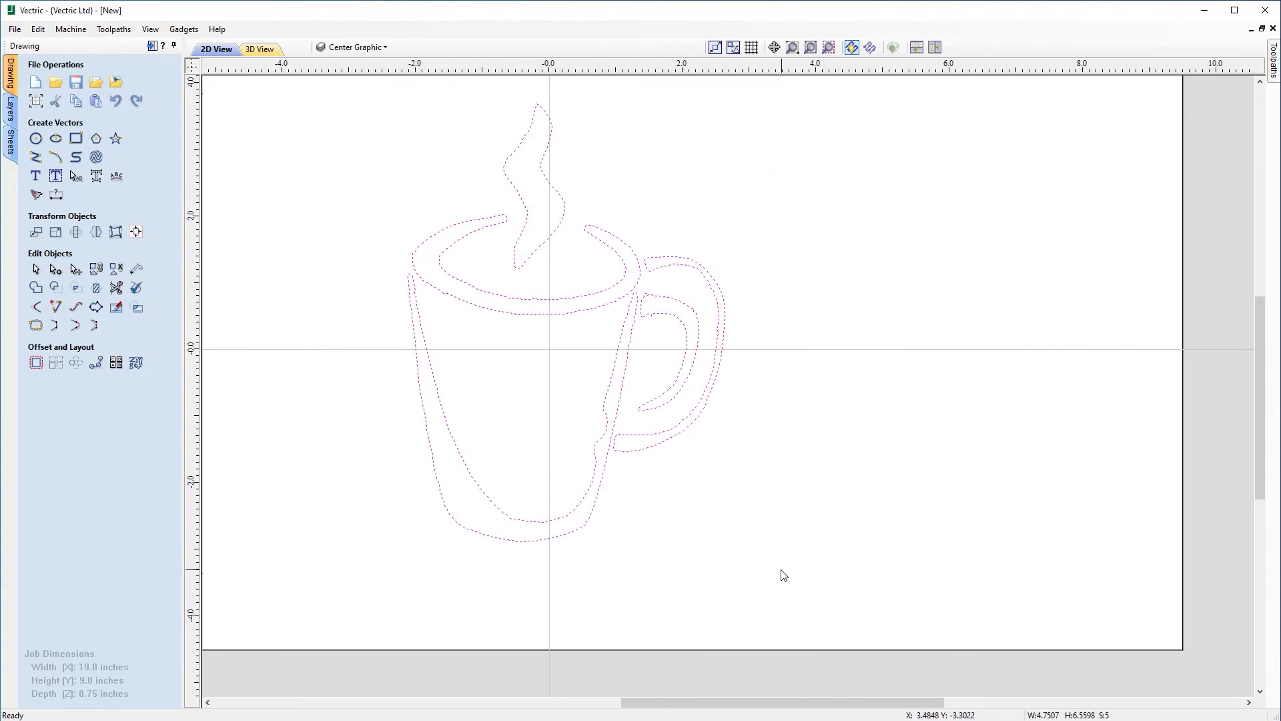
{"action": "left_click", "coordinate": [77, 306]}
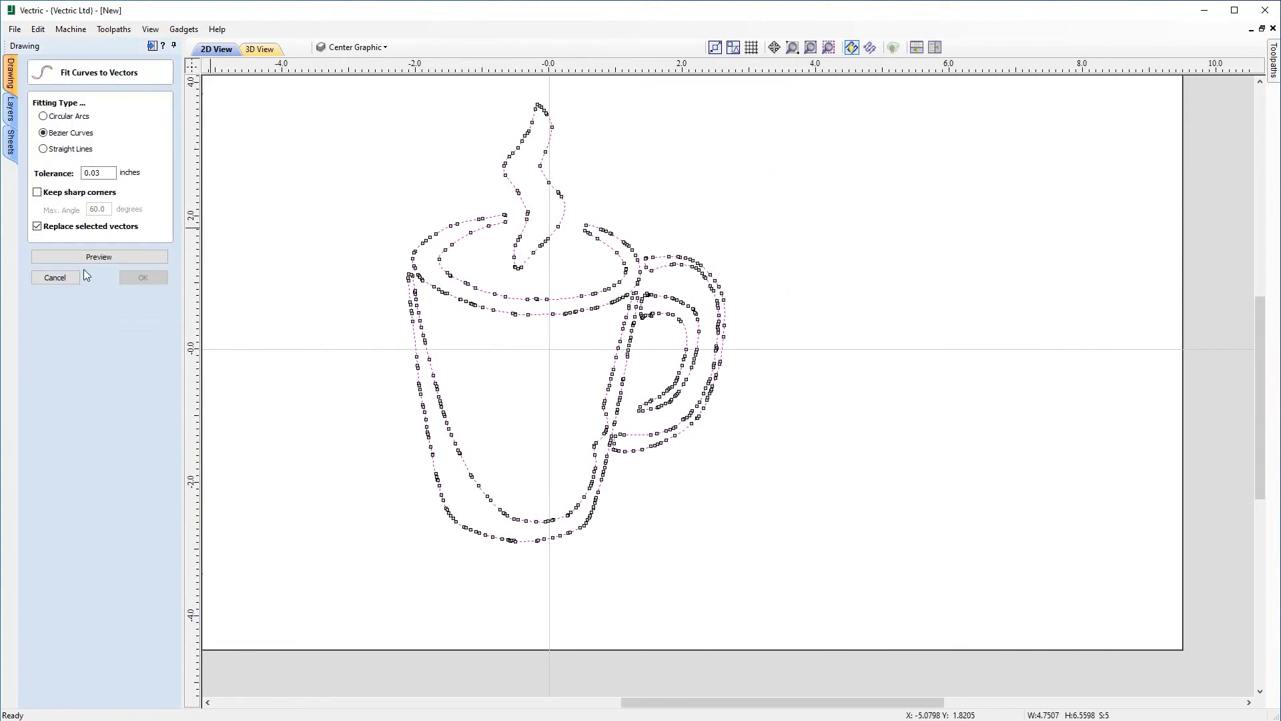
{"action": "left_click", "coordinate": [102, 174]}
{"action": "left_click", "coordinate": [134, 255]}
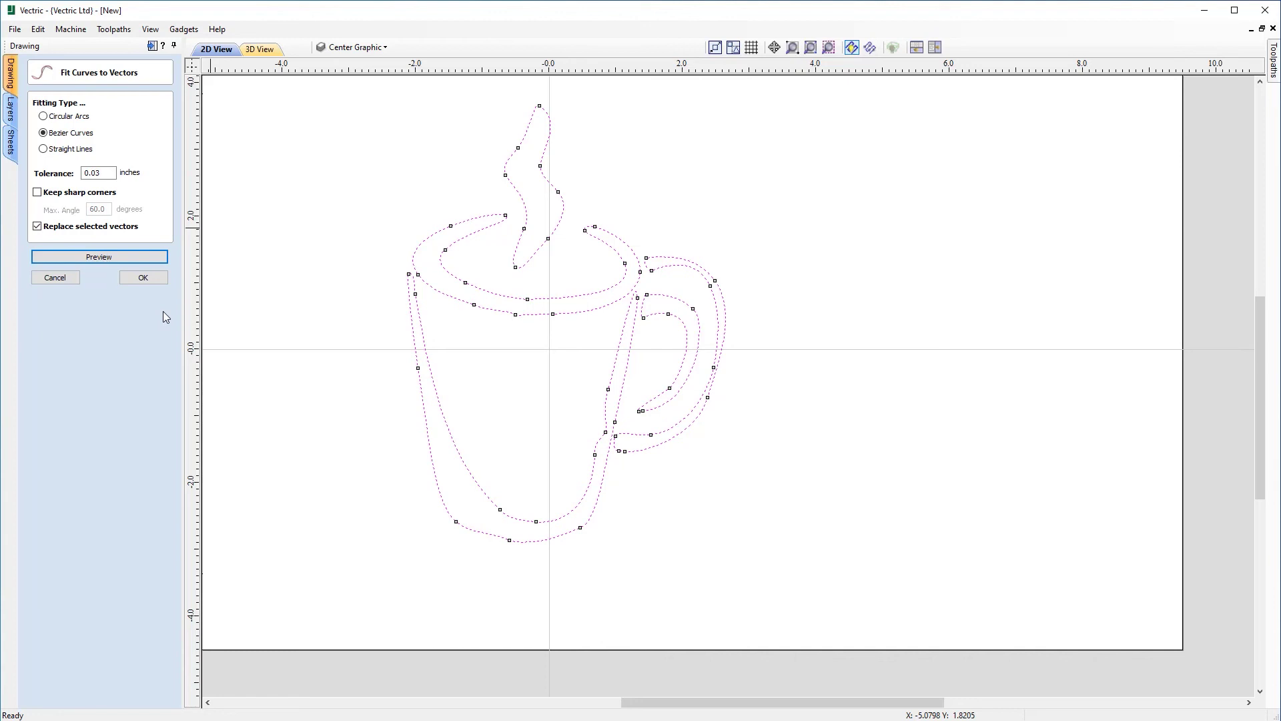
{"action": "left_click", "coordinate": [143, 278]}
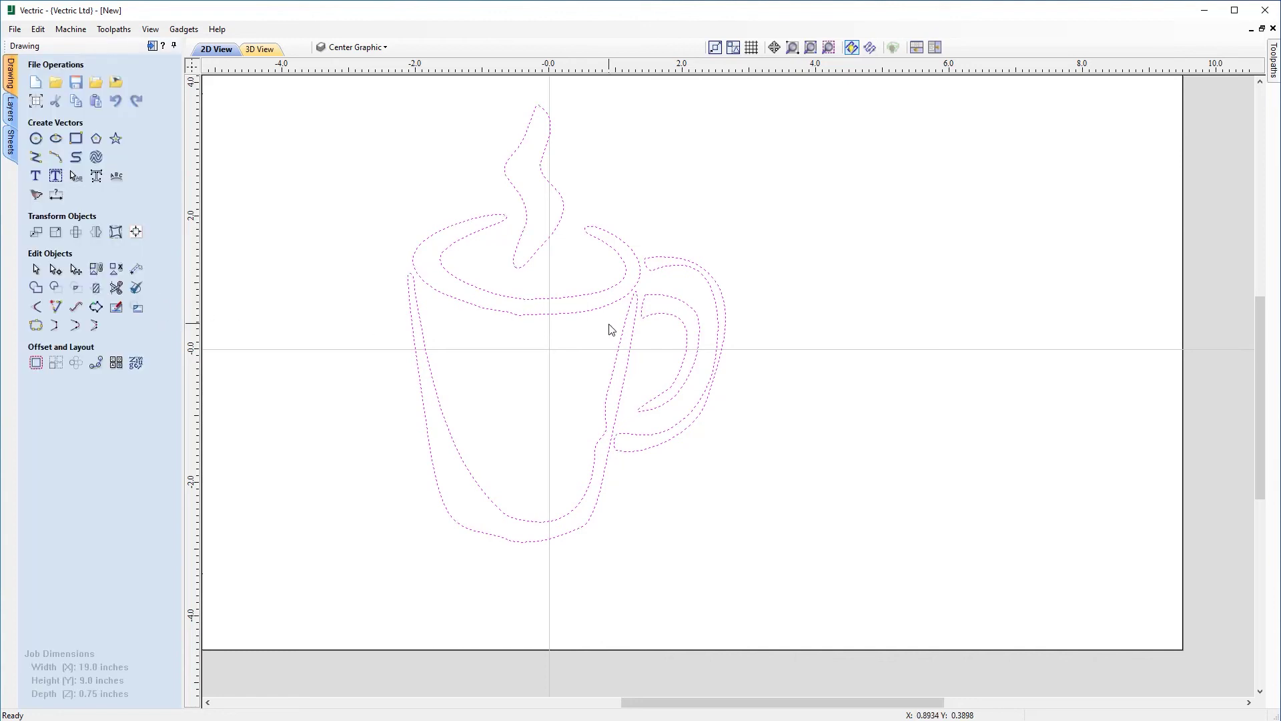
Check the nodes of the fitted curves on the whole mug and on the rim alone, and leave node editing
{"action": "scroll", "coordinate": [608, 328], "scroll_direction": "up", "scroll_amount": 1}
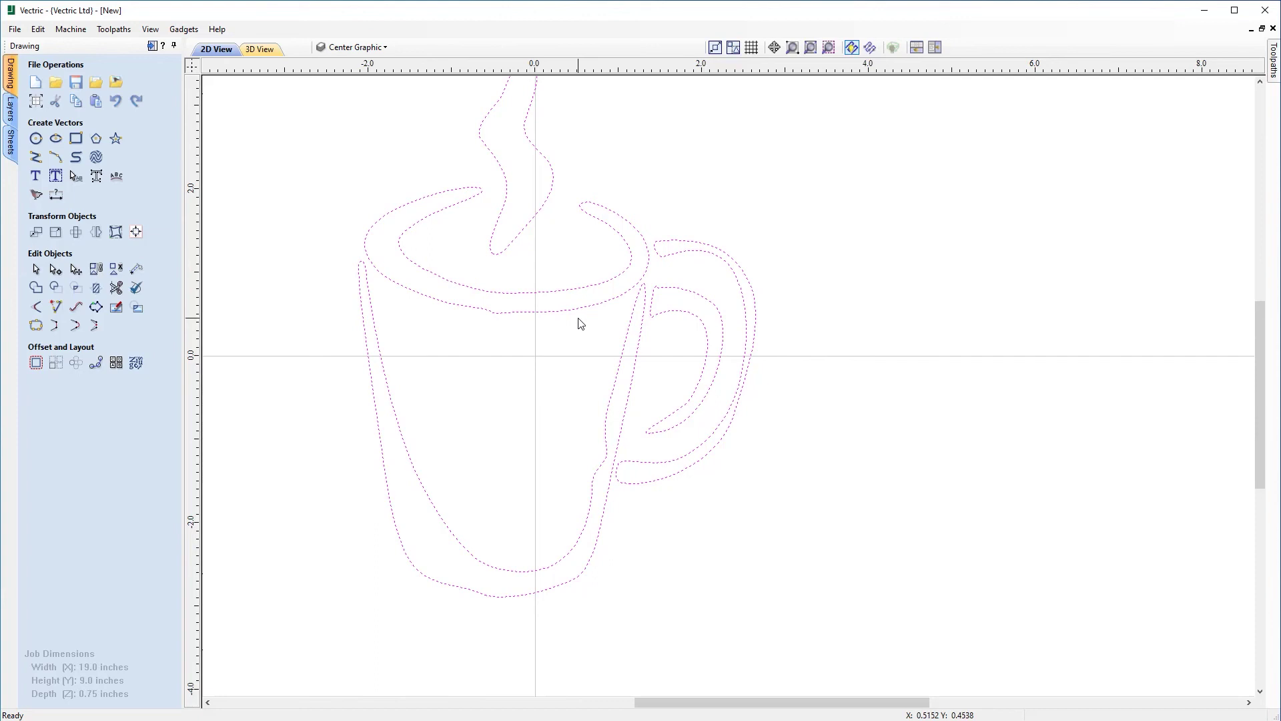
{"action": "key", "text": "n"}
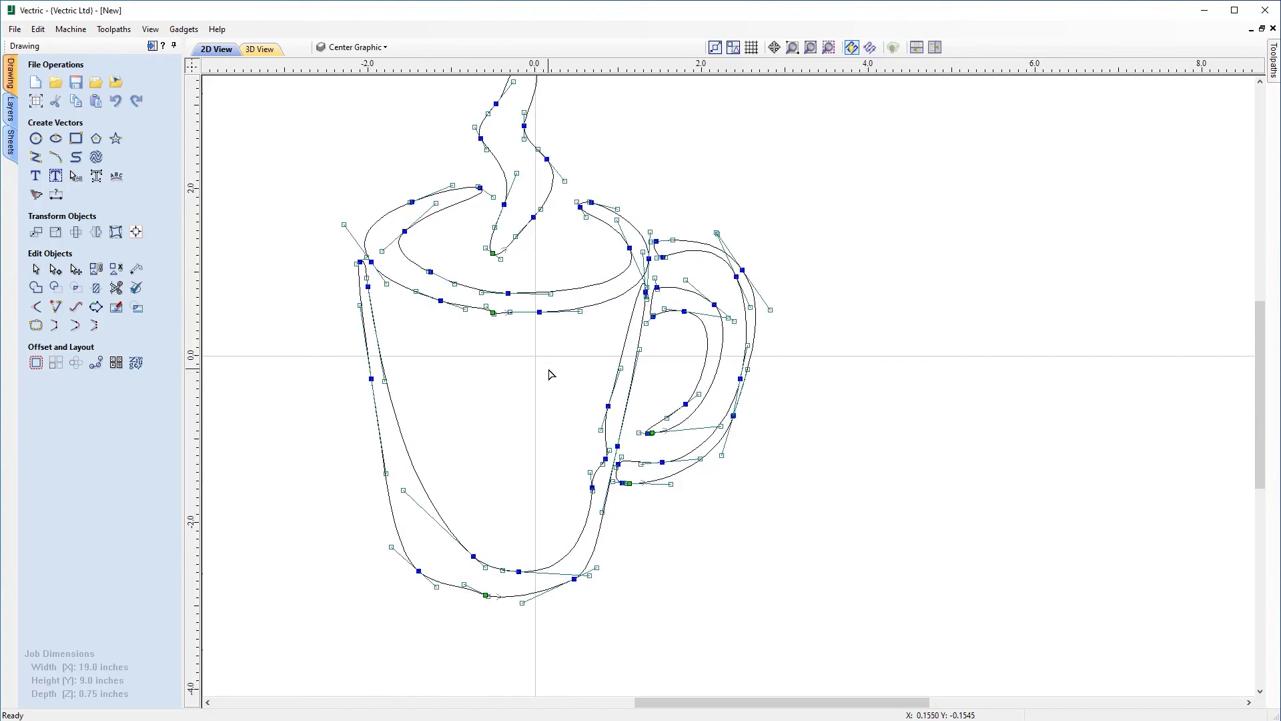
{"action": "key", "text": "Escape"}
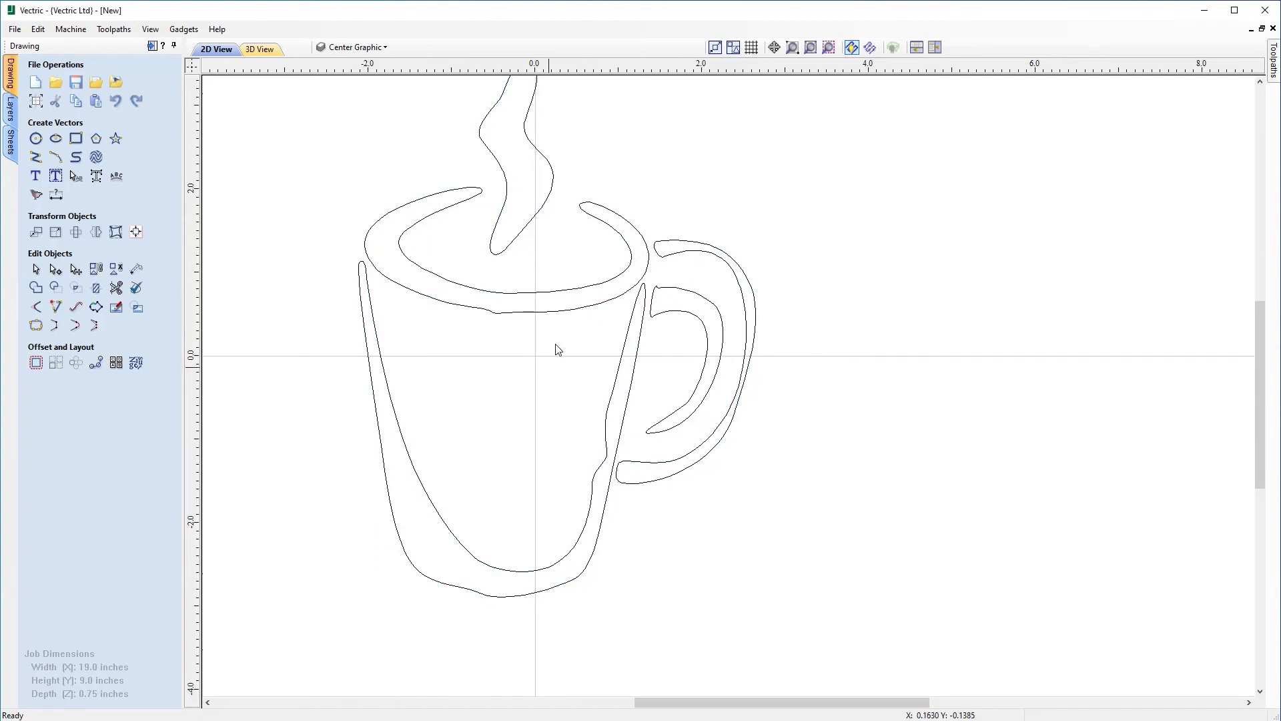
{"action": "left_click", "coordinate": [567, 312]}
{"action": "key", "text": "n"}
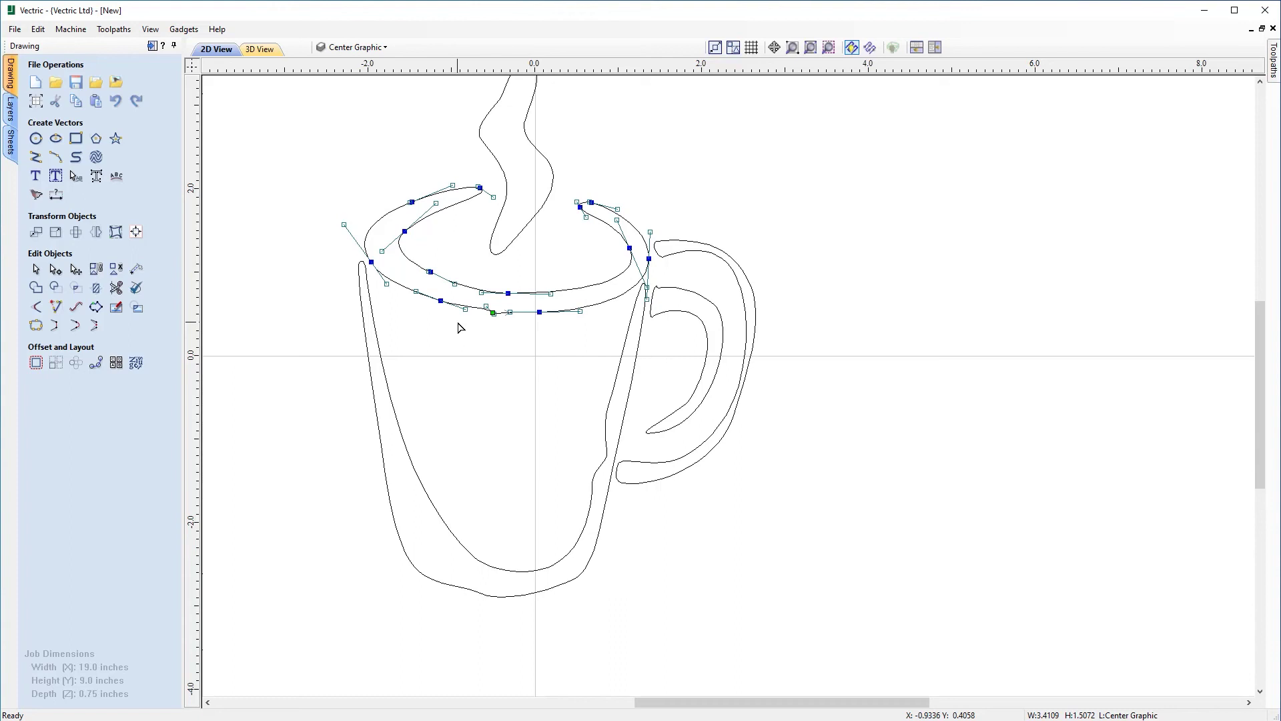
{"action": "left_click", "coordinate": [550, 377]}
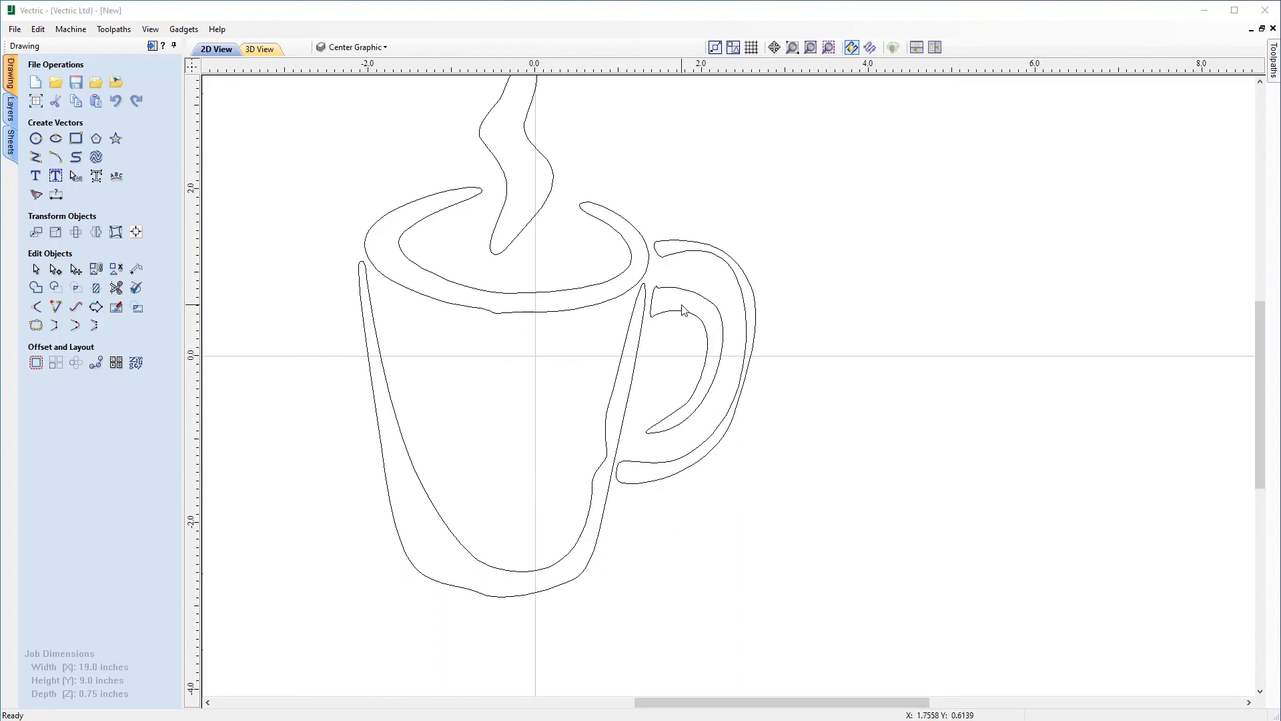
Open the mug rim for node editing near the kink in its lower outer edge, with the Bitmap Layer shown as reference
{"action": "left_click_drag", "start_coordinate": [1255, 400], "coordinate": [1255, 382]}
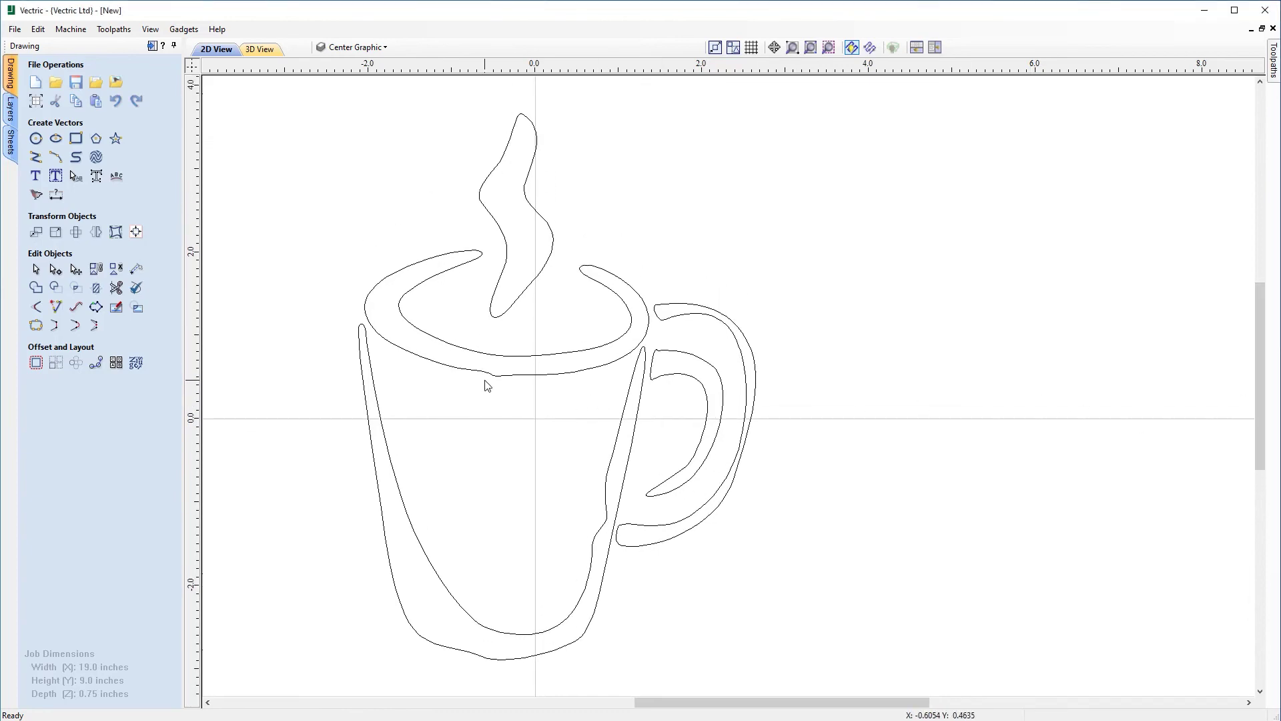
{"action": "scroll", "coordinate": [486, 384], "scroll_direction": "up", "scroll_amount": 4}
{"action": "scroll", "coordinate": [486, 385], "scroll_direction": "up", "scroll_amount": 2}
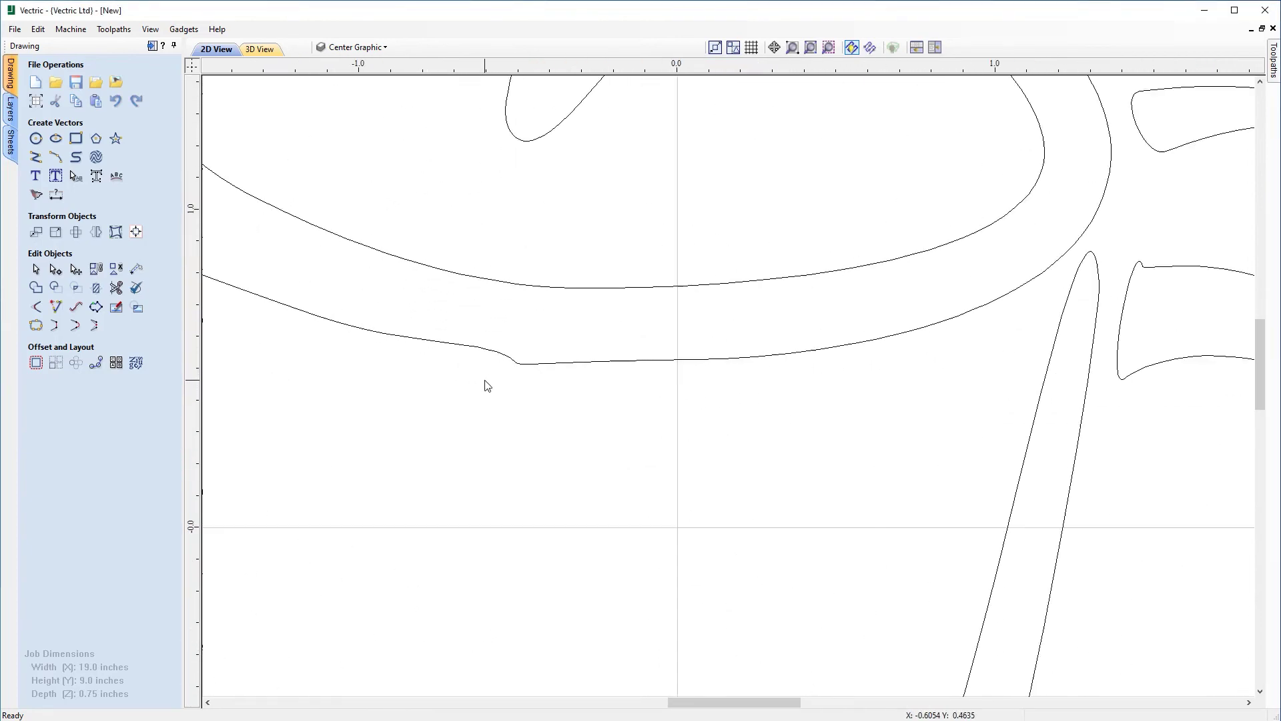
{"action": "left_click", "coordinate": [577, 365]}
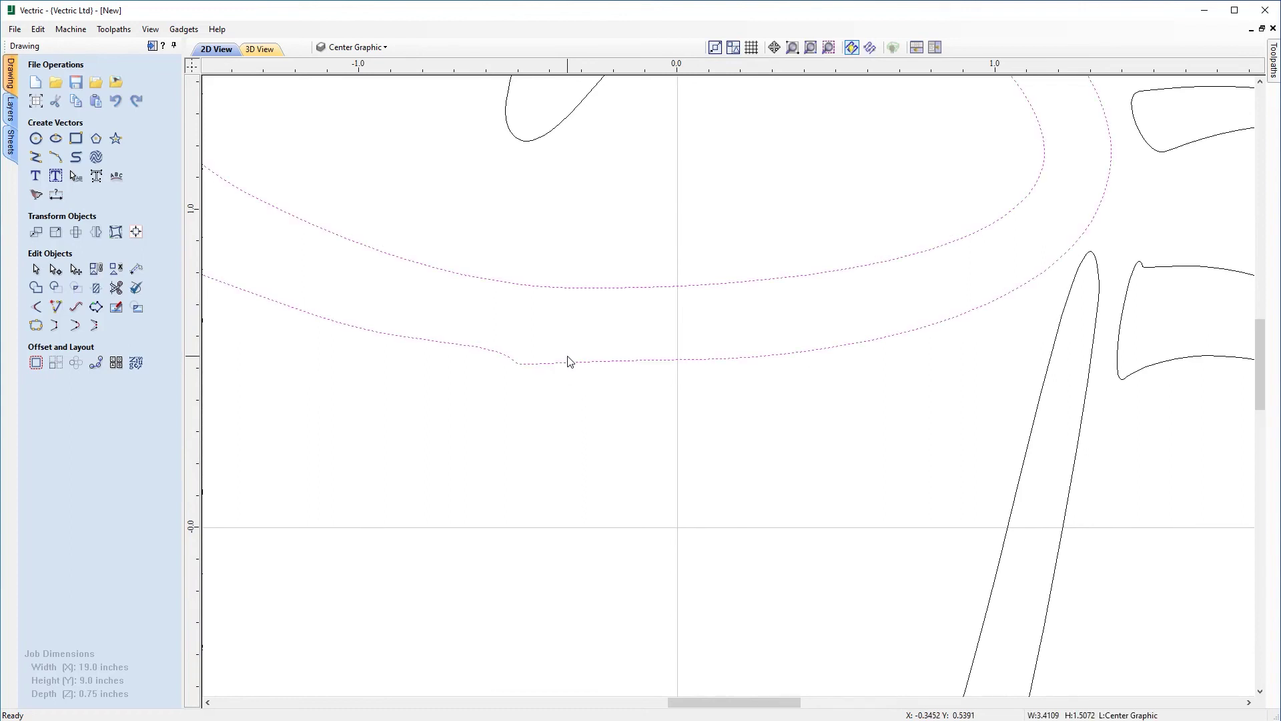
{"action": "scroll", "coordinate": [551, 356], "scroll_direction": "down", "scroll_amount": 1}
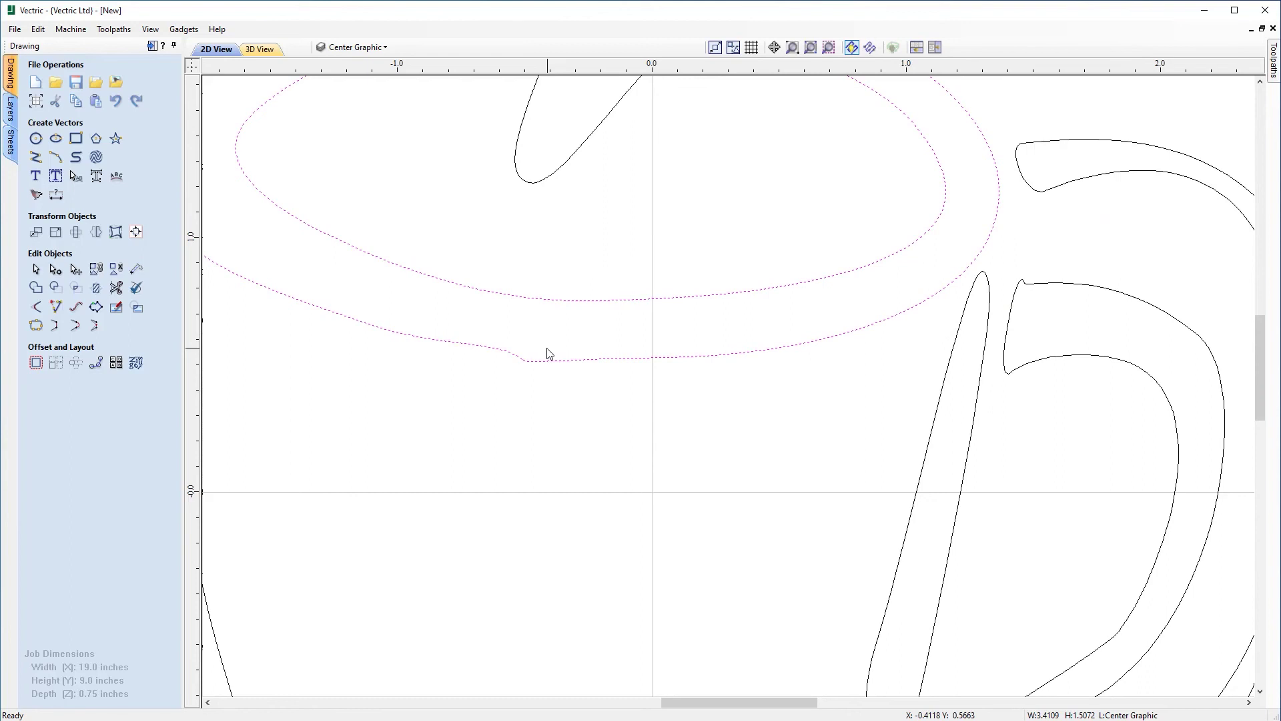
{"action": "left_click", "coordinate": [546, 348]}
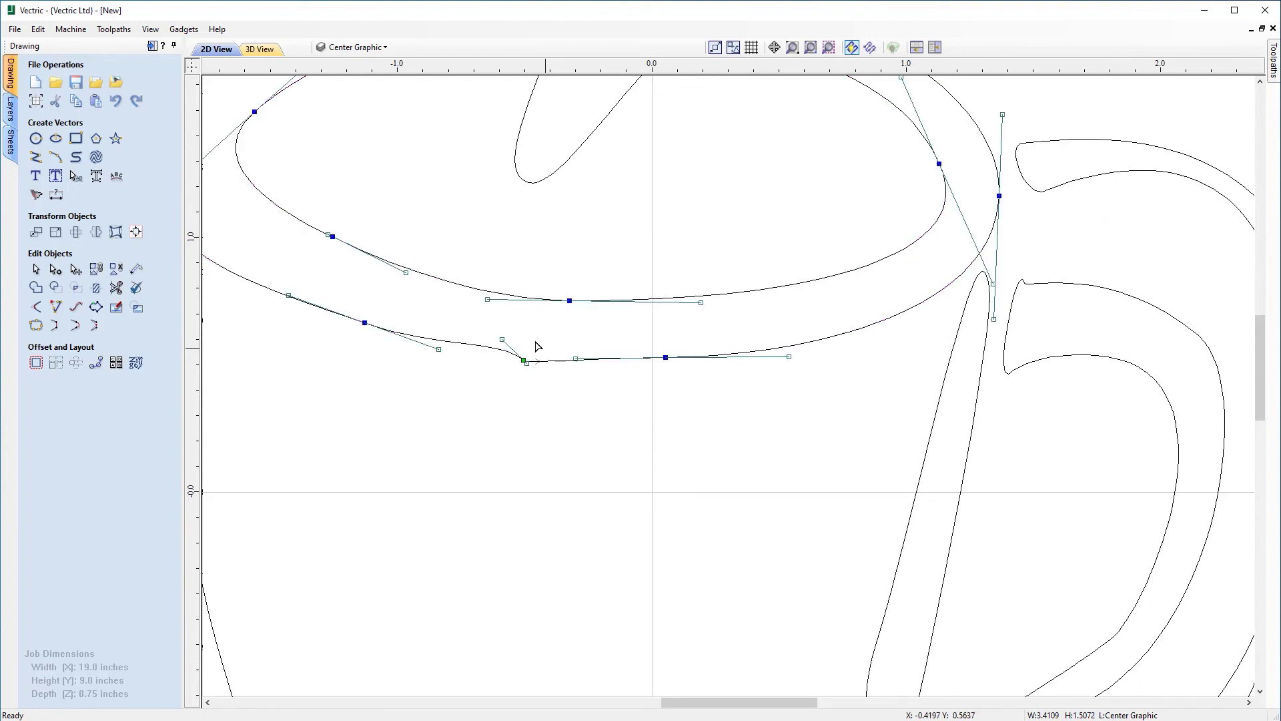
{"action": "left_click", "coordinate": [354, 47]}
{"action": "left_click", "coordinate": [338, 70]}
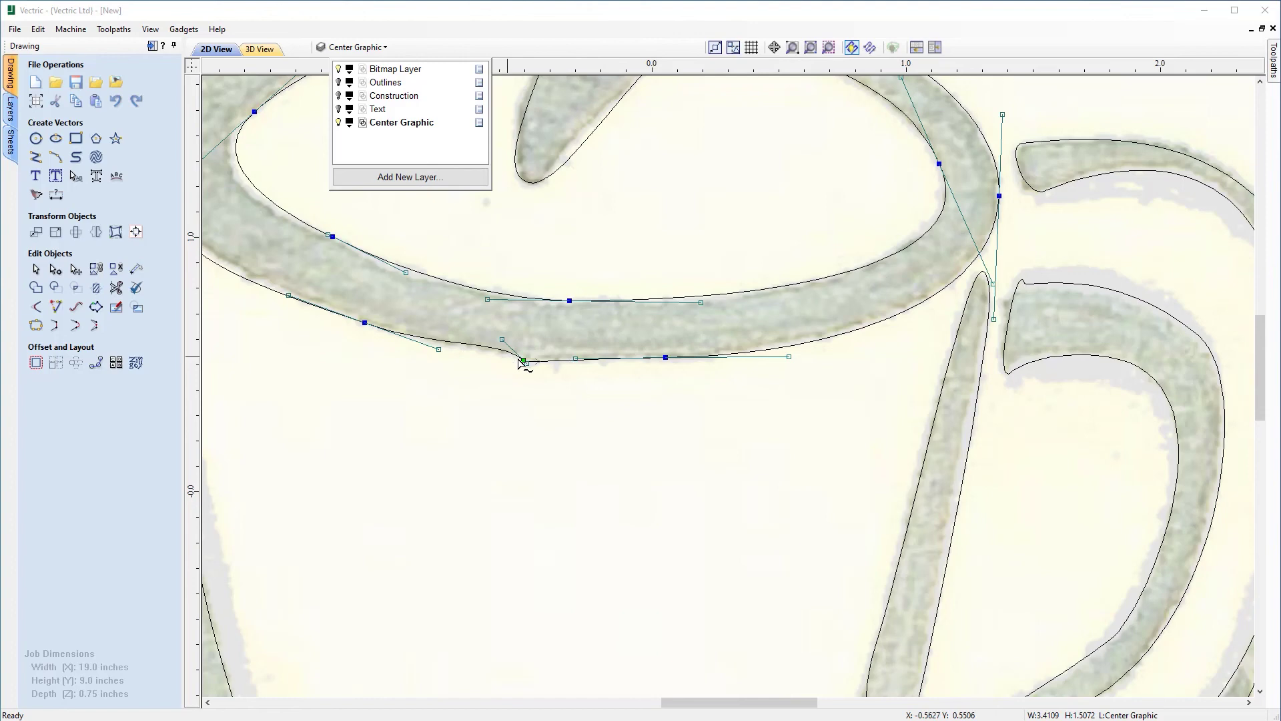
Smooth the kink in the rim's lower outer edge by adjusting the adjacent curve handles to follow the image
{"action": "scroll", "coordinate": [537, 375], "scroll_direction": "up", "scroll_amount": 2}
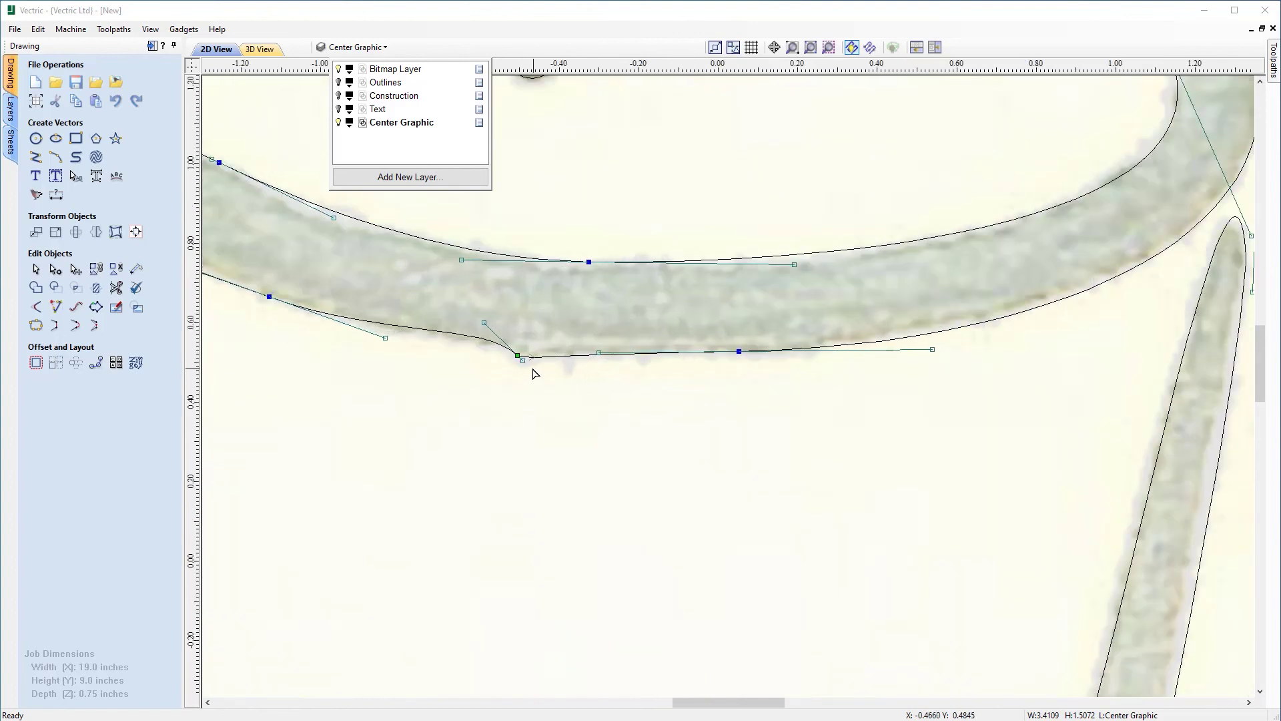
{"action": "left_click", "coordinate": [484, 323]}
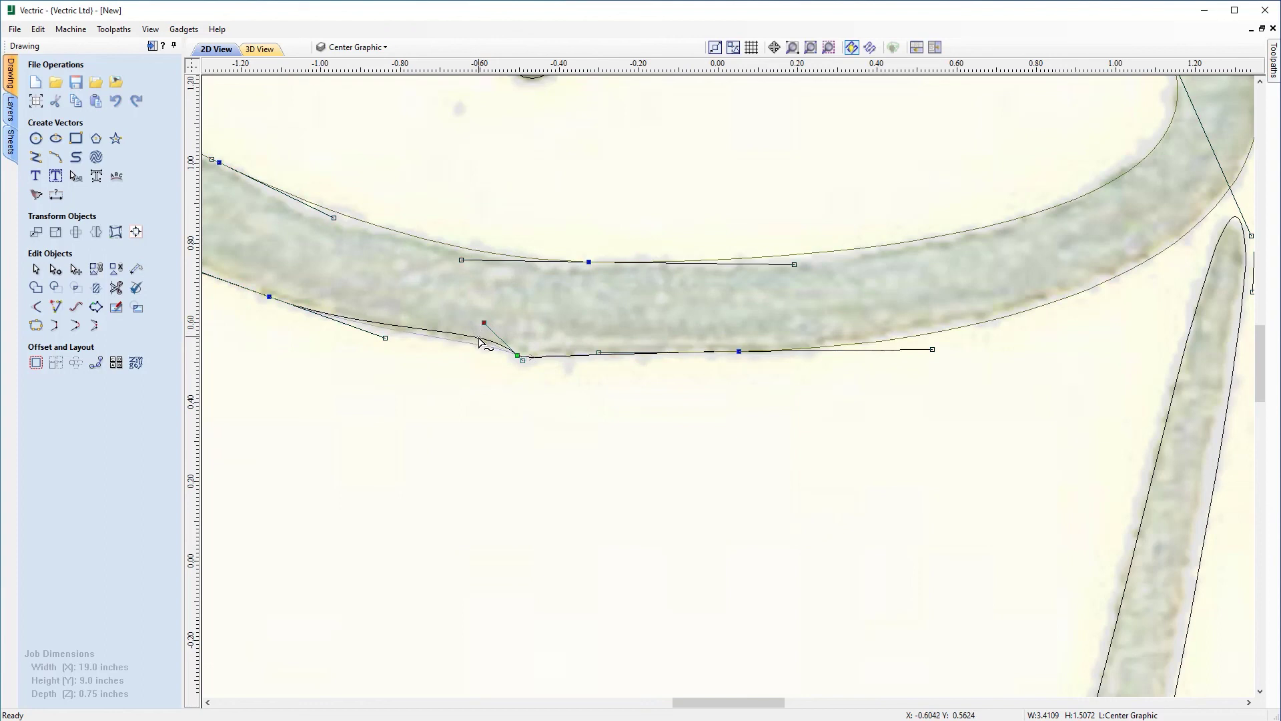
{"action": "left_click", "coordinate": [478, 351]}
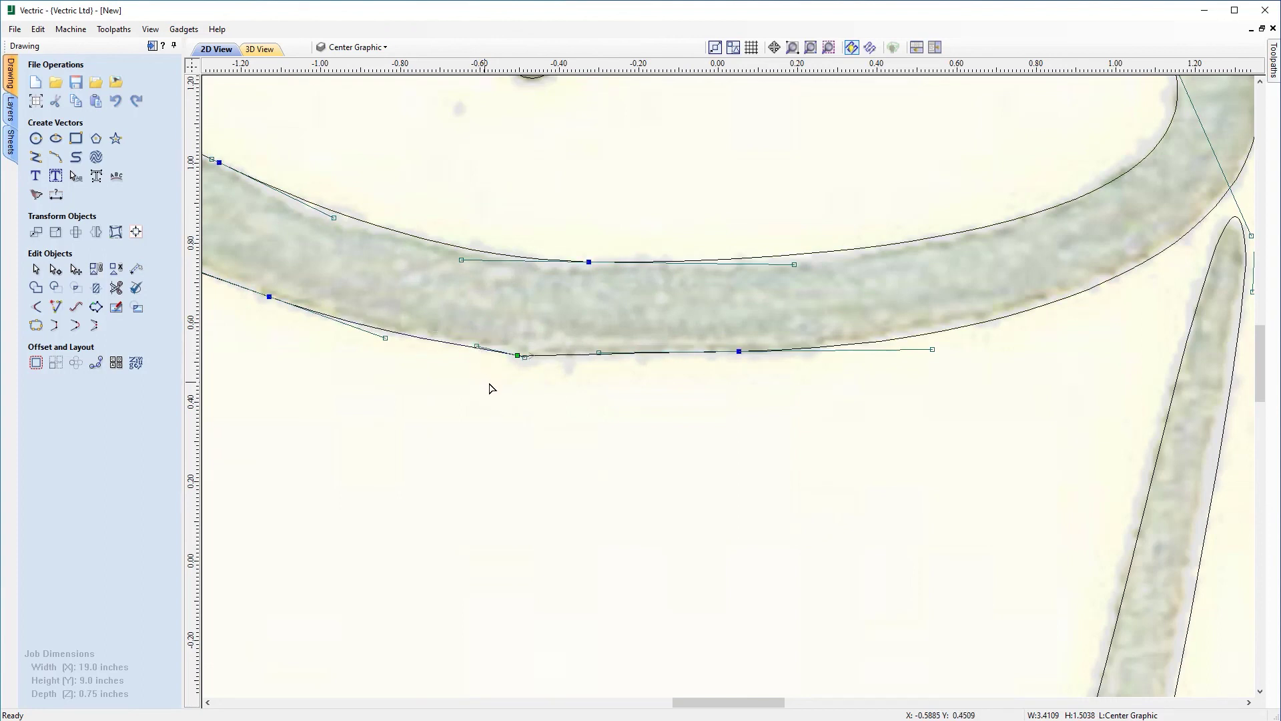
{"action": "left_click", "coordinate": [518, 357]}
{"action": "left_click_drag", "start_coordinate": [598, 349], "coordinate": [602, 364]}
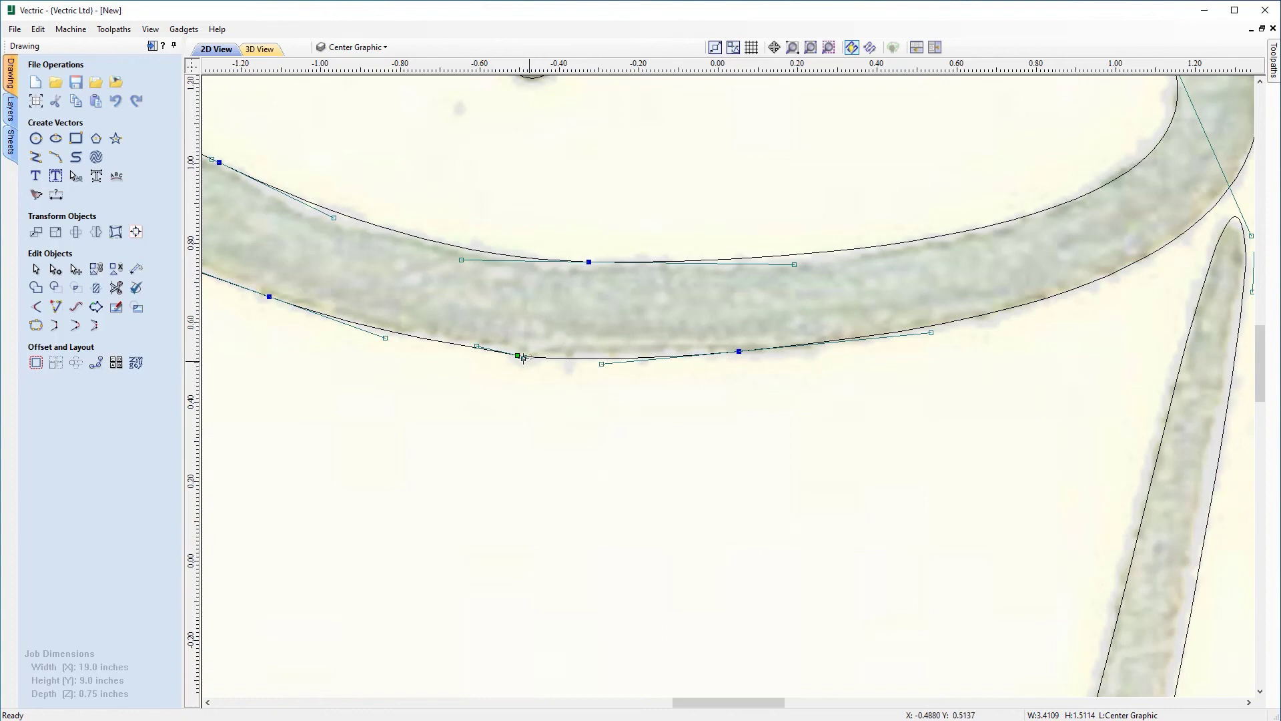
{"action": "scroll", "coordinate": [618, 428], "scroll_direction": "down", "scroll_amount": 5}
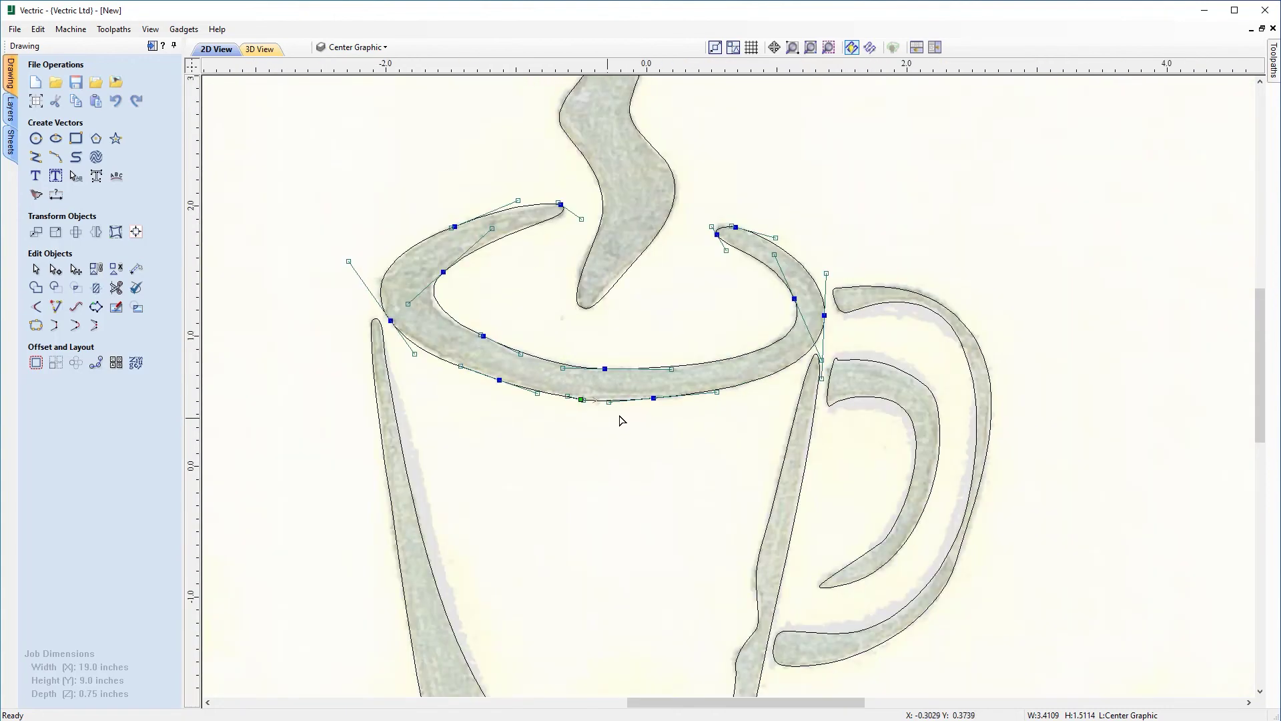
{"action": "left_click", "coordinate": [720, 422]}
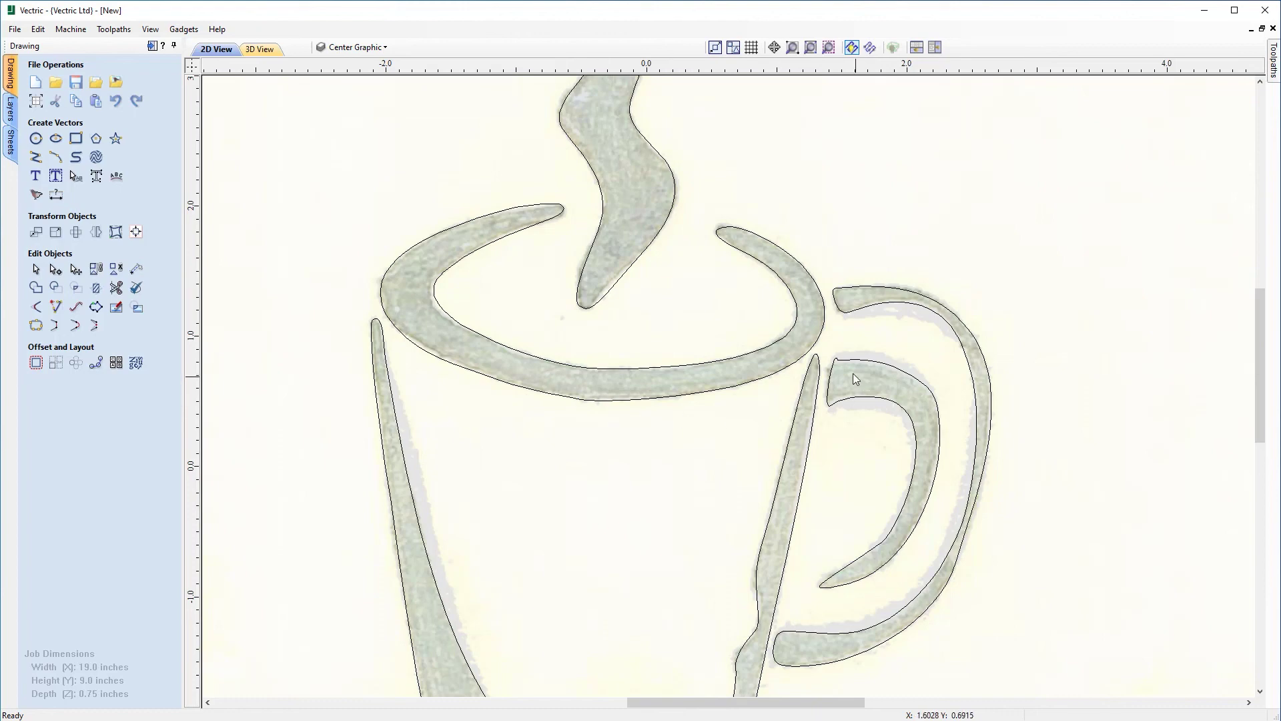
Node-edit the inner handle and insert one point on each side of the kinked node at its upper end
{"action": "scroll", "coordinate": [851, 371], "scroll_direction": "up", "scroll_amount": 8}
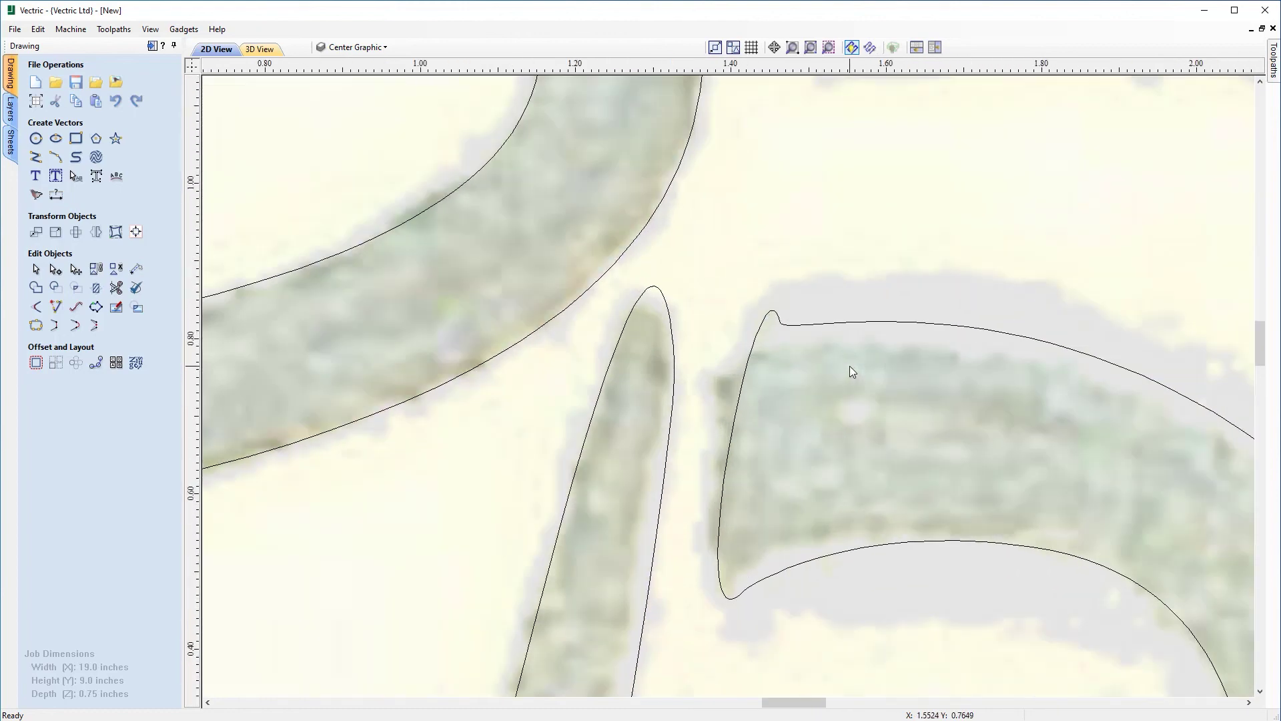
{"action": "scroll", "coordinate": [861, 375], "scroll_direction": "up", "scroll_amount": 2}
{"action": "mouse_move", "coordinate": [800, 704]}
{"action": "left_mouse_down"}
{"action": "mouse_move", "coordinate": [824, 703]}
{"action": "mouse_move", "coordinate": [811, 703]}
{"action": "left_mouse_up"}
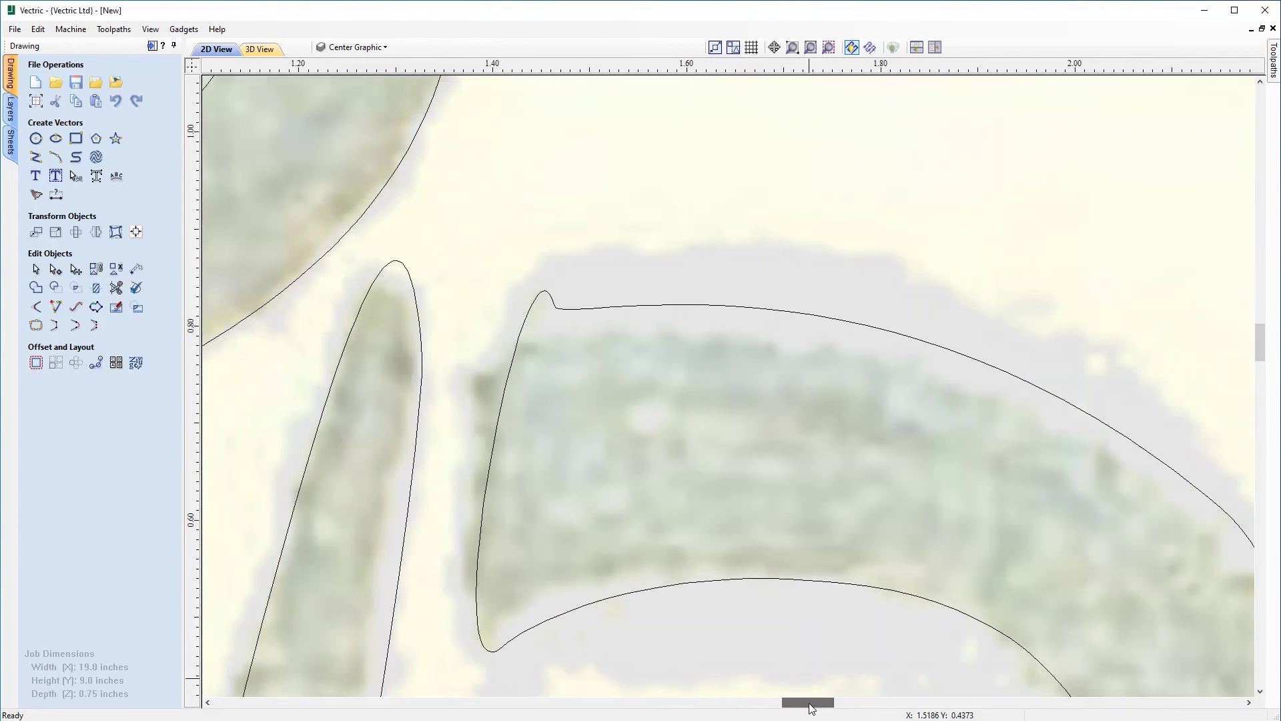
{"action": "left_click", "coordinate": [638, 311]}
{"action": "key", "text": "n"}
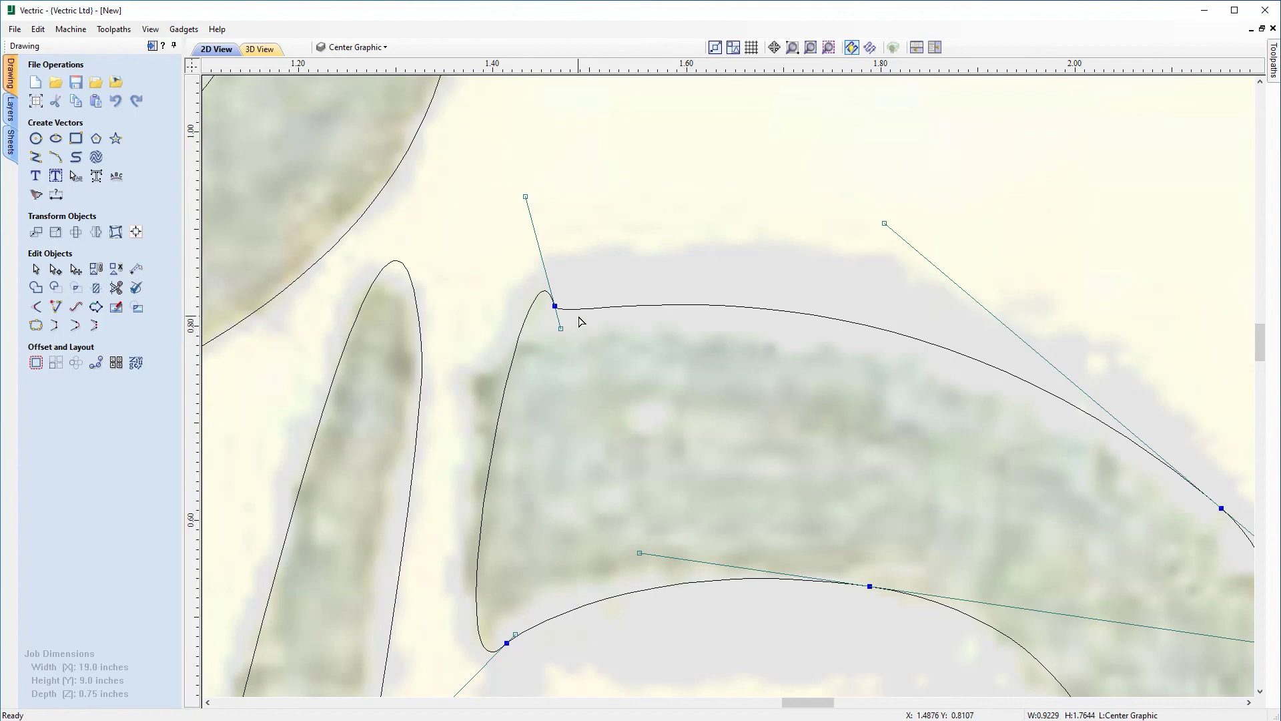
{"action": "scroll", "coordinate": [560, 305], "scroll_direction": "up", "scroll_amount": 2}
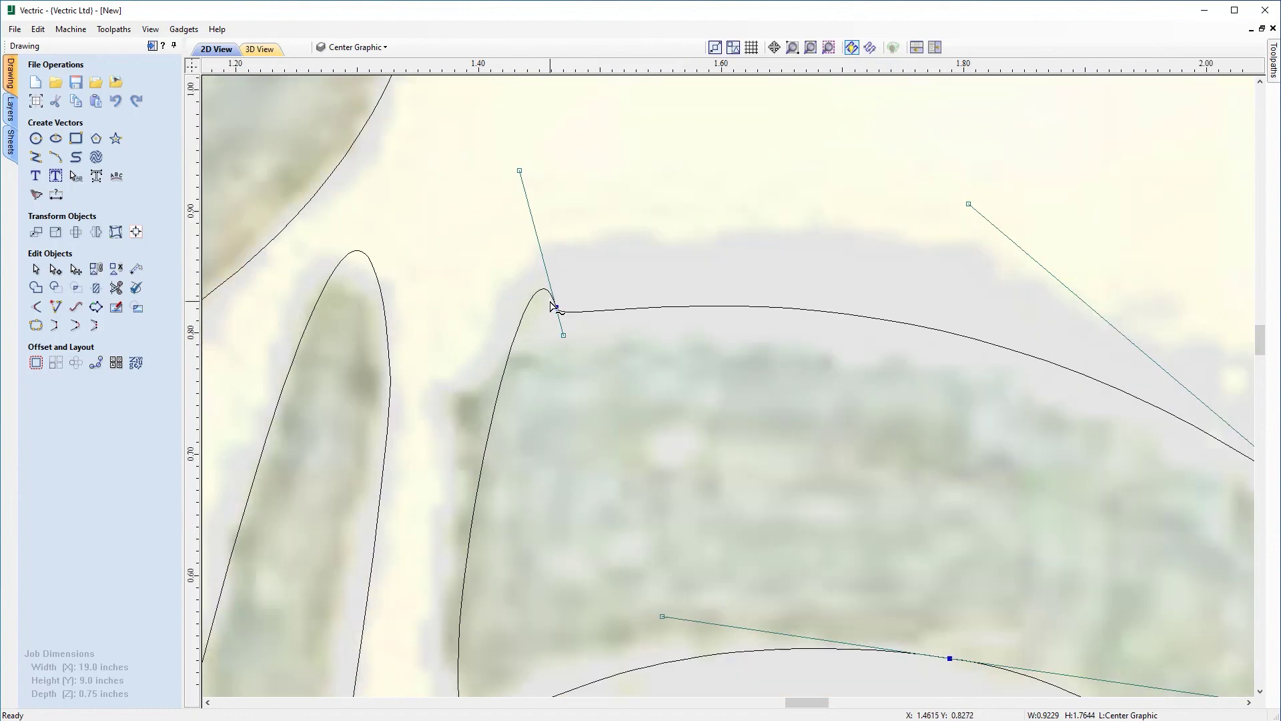
{"action": "left_click", "coordinate": [554, 308]}
{"action": "right_click", "coordinate": [545, 291]}
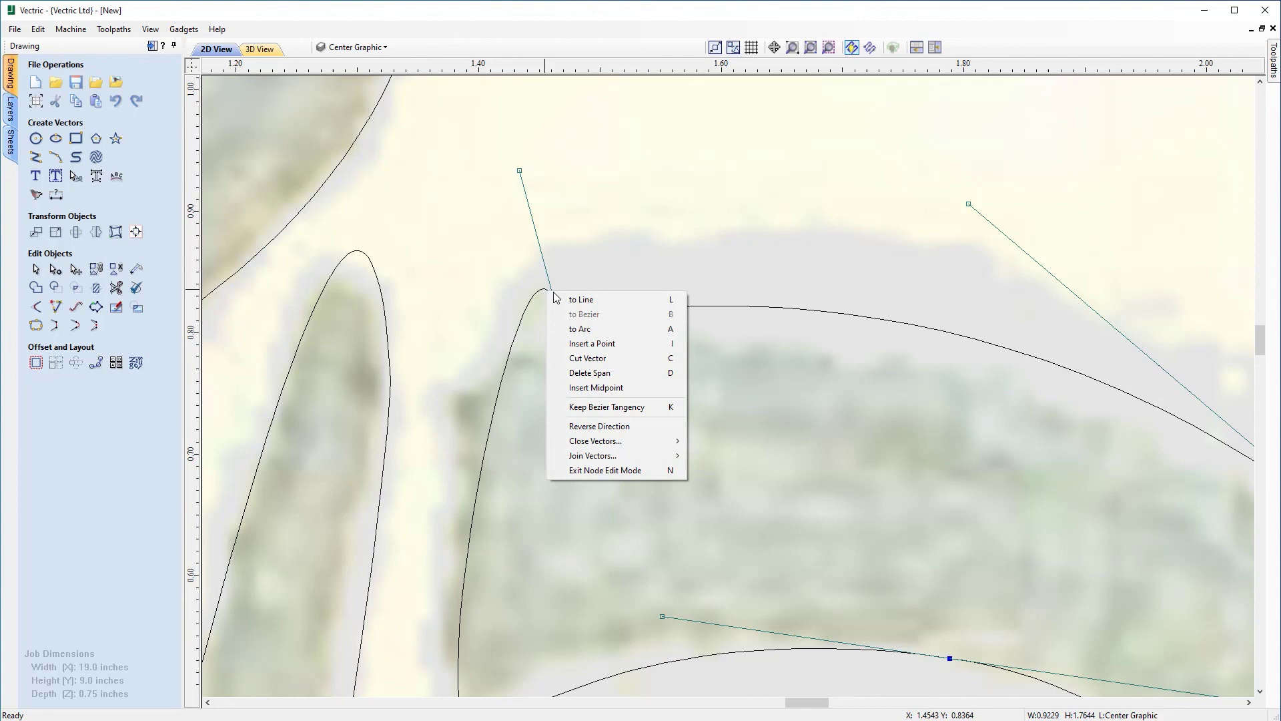
{"action": "left_click", "coordinate": [594, 344]}
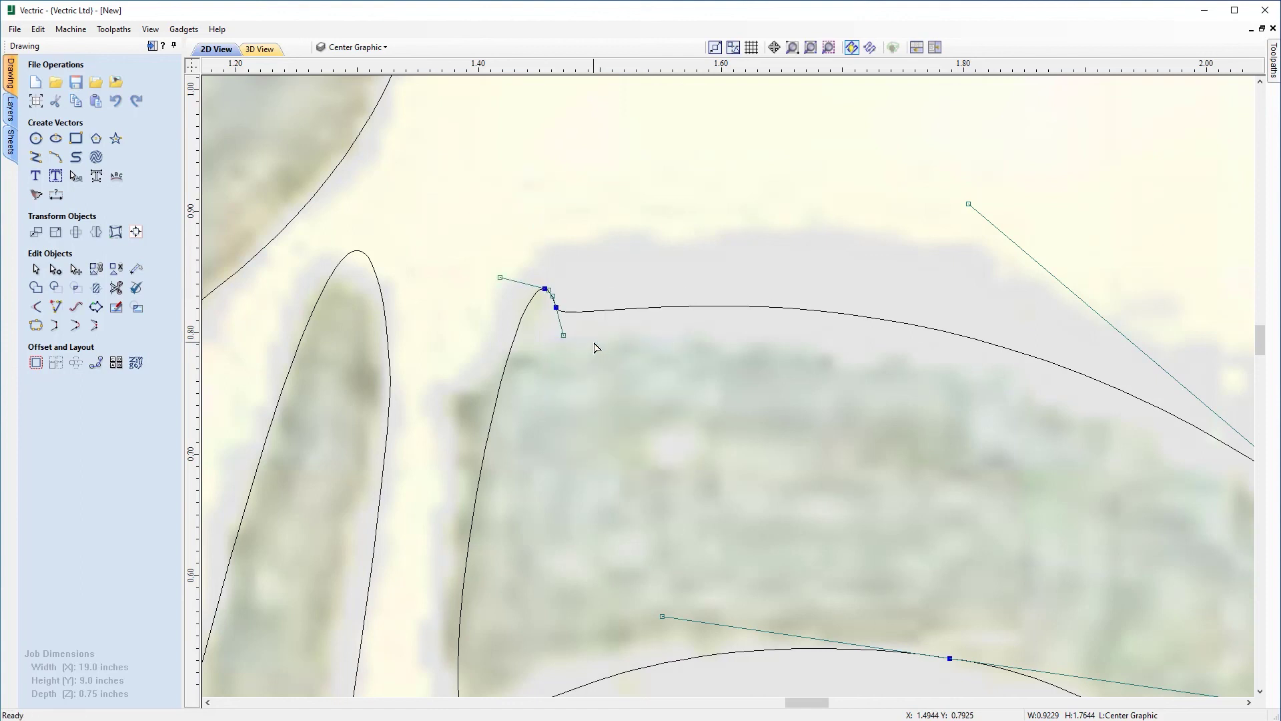
{"action": "right_click", "coordinate": [651, 309]}
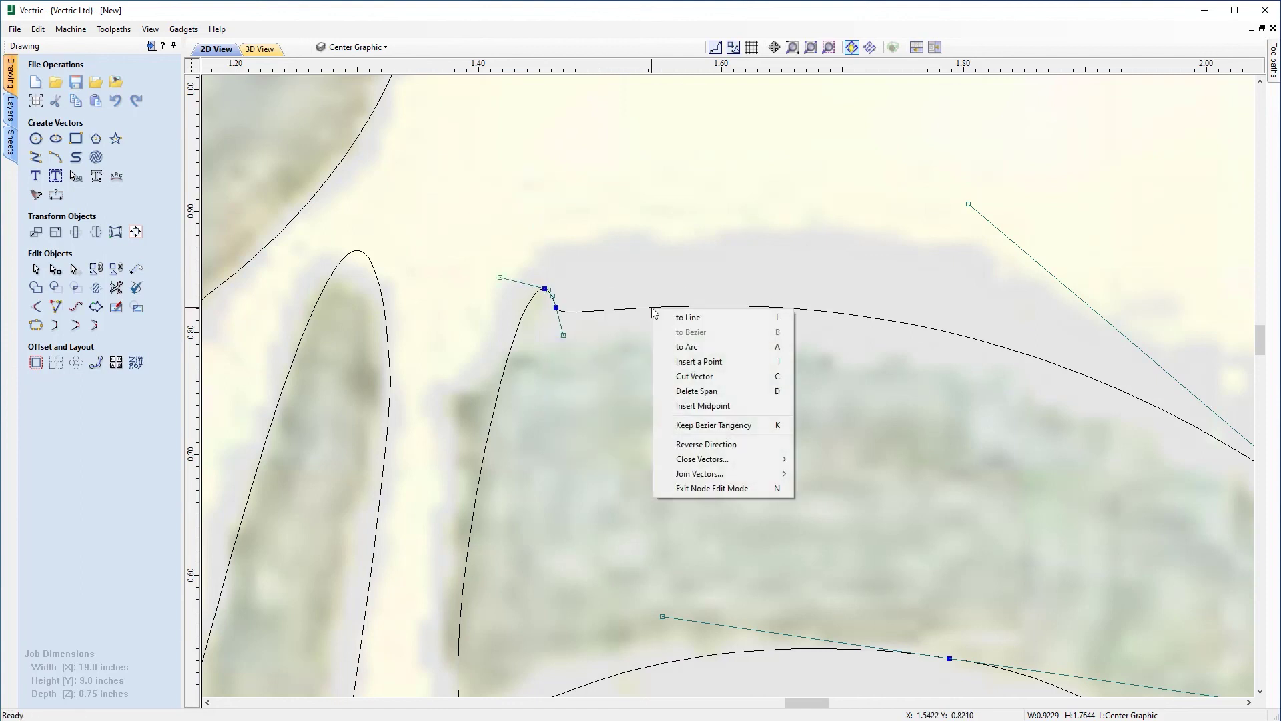
{"action": "left_click", "coordinate": [689, 361]}
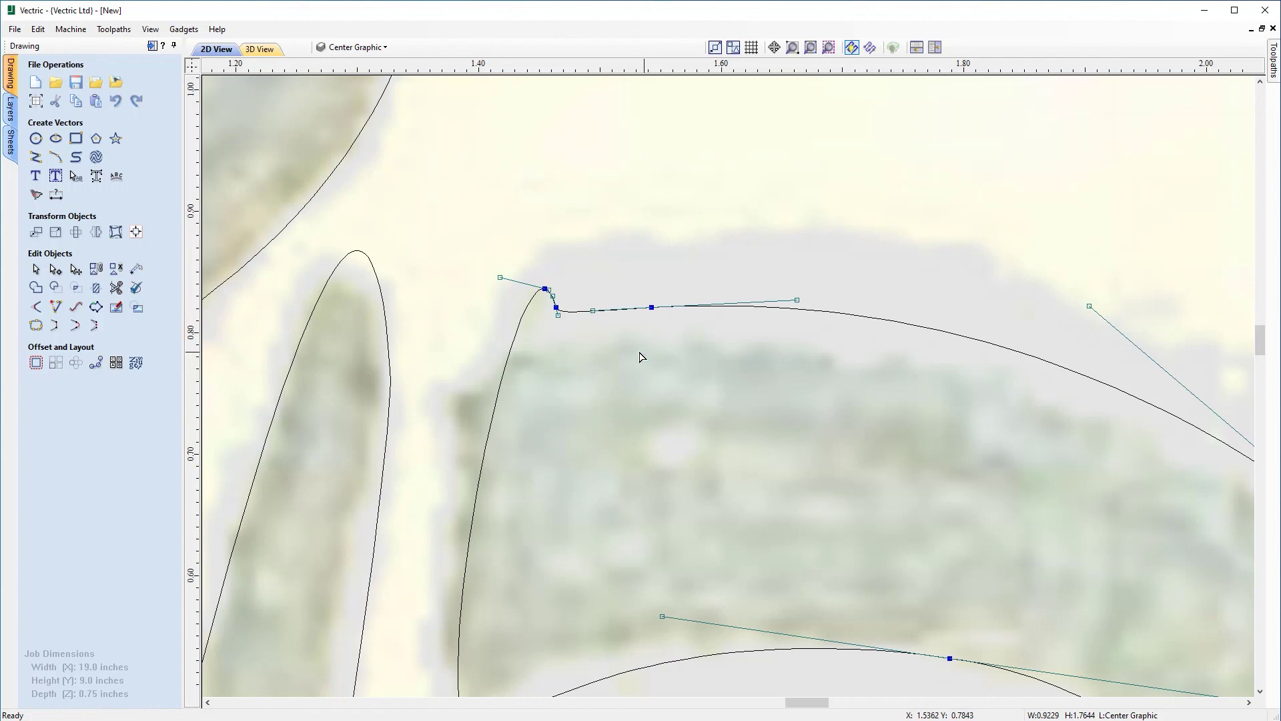
Delete the kinked node between the two inserted points on the inner handle and leave node editing
{"action": "right_click", "coordinate": [557, 308]}
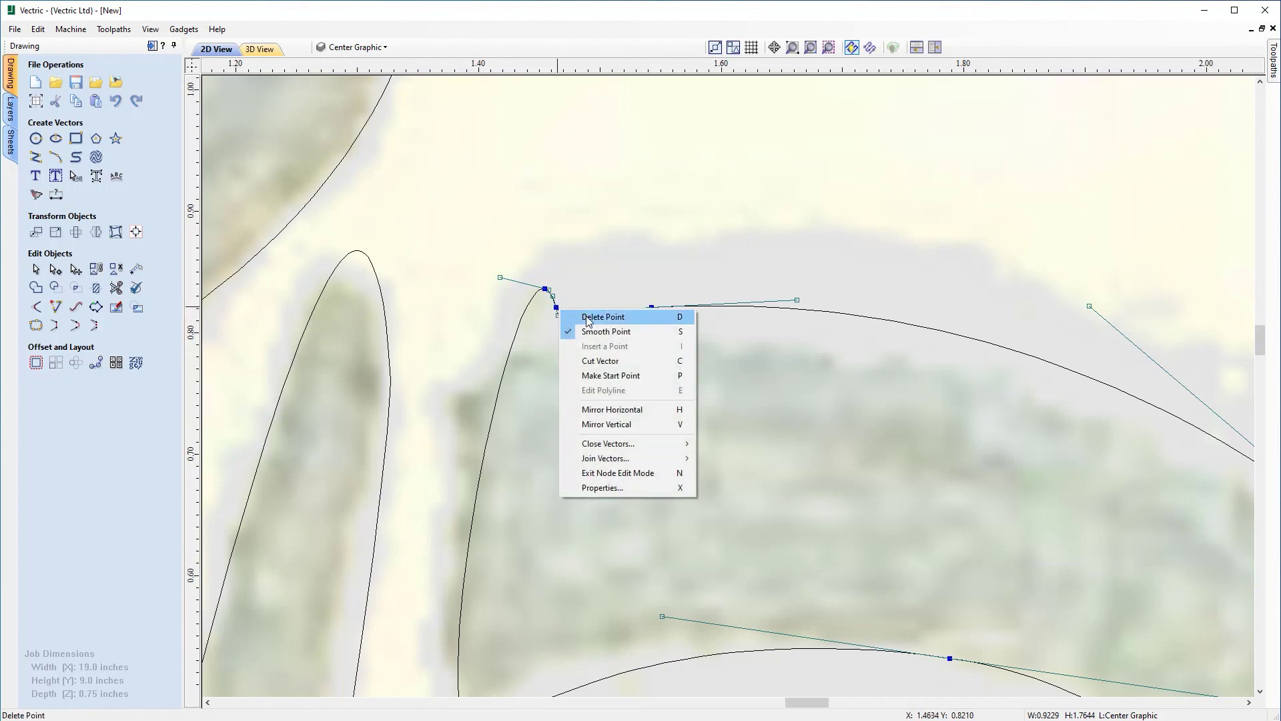
{"action": "left_click", "coordinate": [588, 318]}
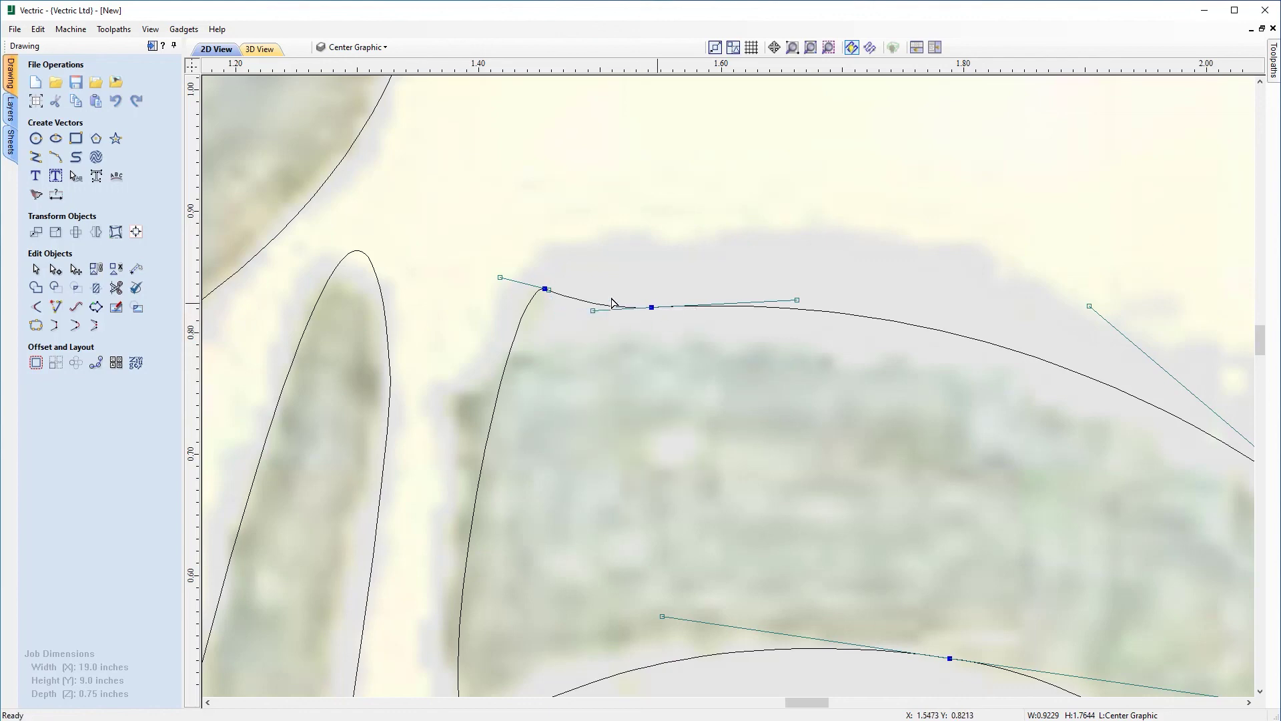
{"action": "scroll", "coordinate": [661, 375], "scroll_direction": "down", "scroll_amount": 2}
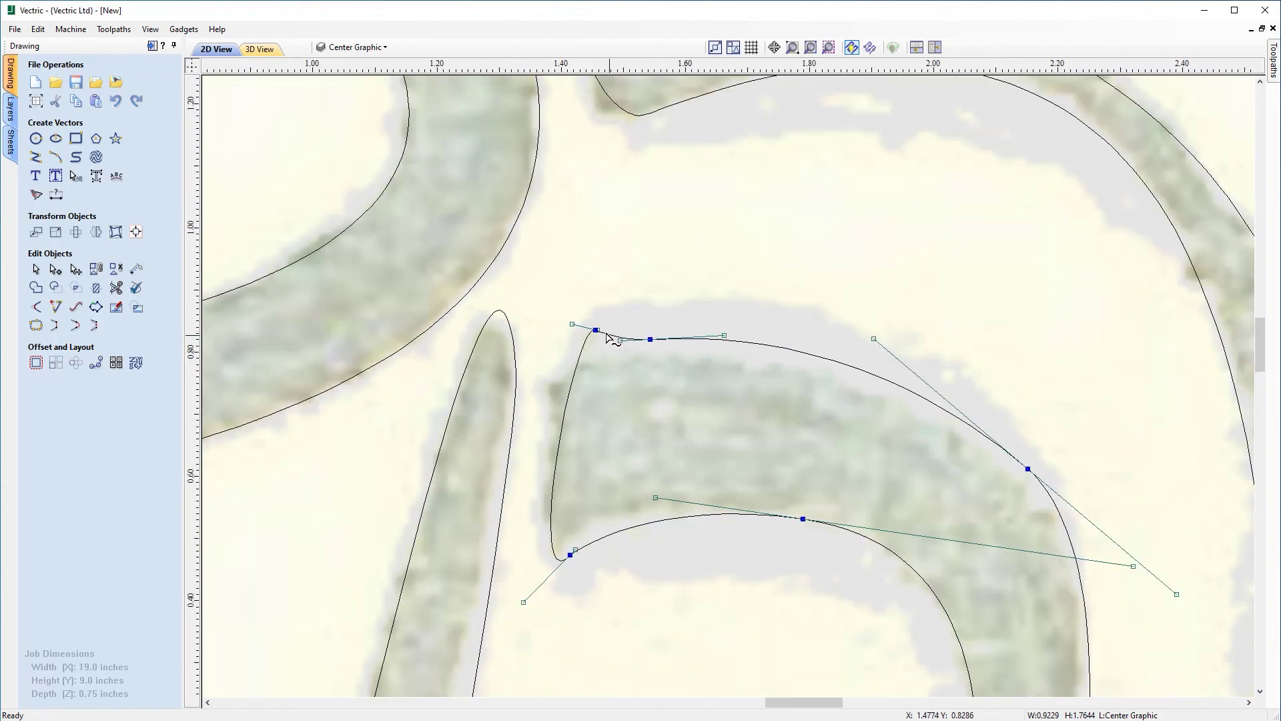
{"action": "left_click", "coordinate": [676, 363]}
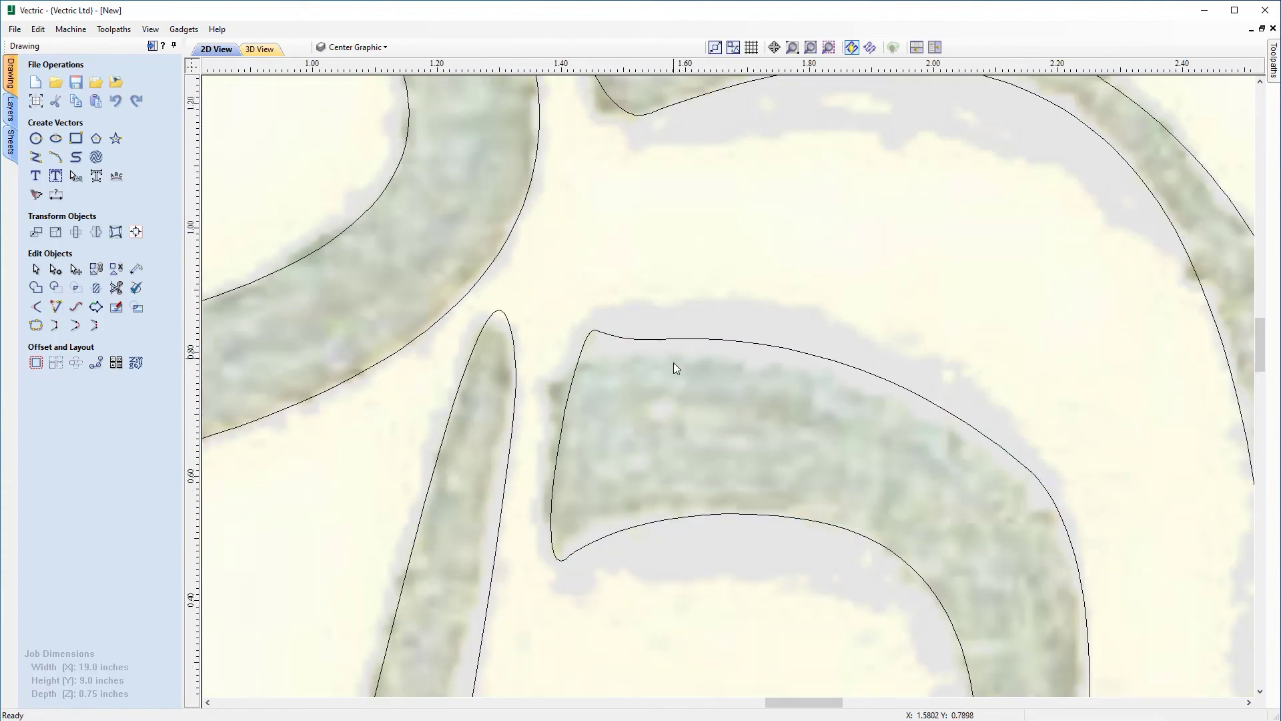
Smooth the mug body's bottom outer edge by levelling the curve handle beside its start node, and leave node editing
{"action": "scroll", "coordinate": [651, 369], "scroll_direction": "down", "scroll_amount": 1}
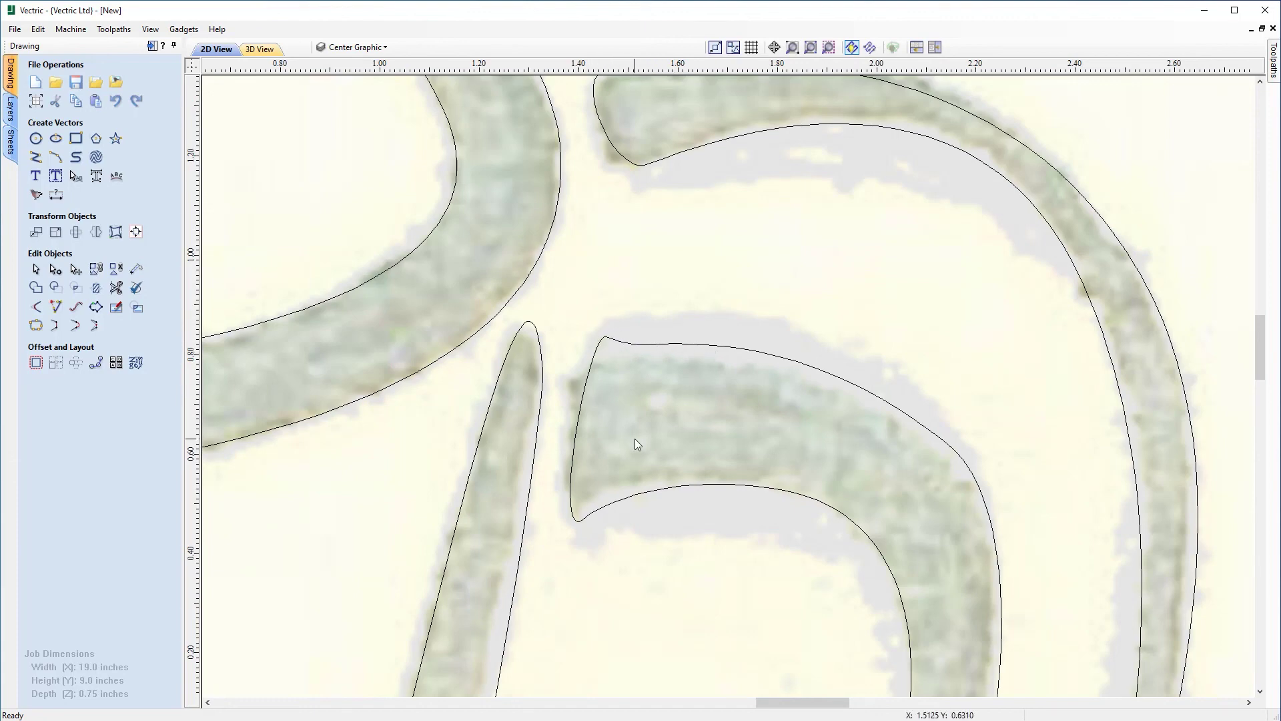
{"action": "scroll", "coordinate": [635, 438], "scroll_direction": "down", "scroll_amount": 1}
{"action": "scroll", "coordinate": [637, 438], "scroll_direction": "down", "scroll_amount": 1}
{"action": "left_click_drag", "start_coordinate": [1260, 354], "coordinate": [1258, 449]}
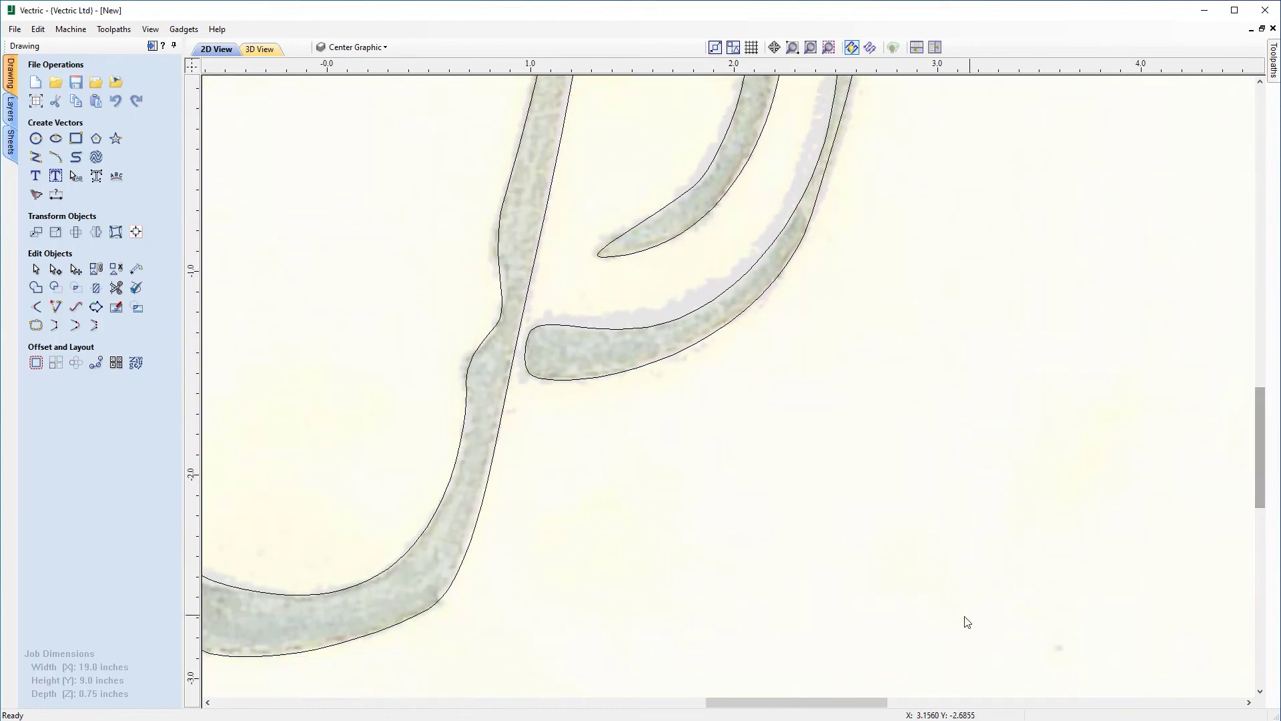
{"action": "left_click_drag", "start_coordinate": [871, 703], "coordinate": [816, 703]}
{"action": "left_click", "coordinate": [529, 653]}
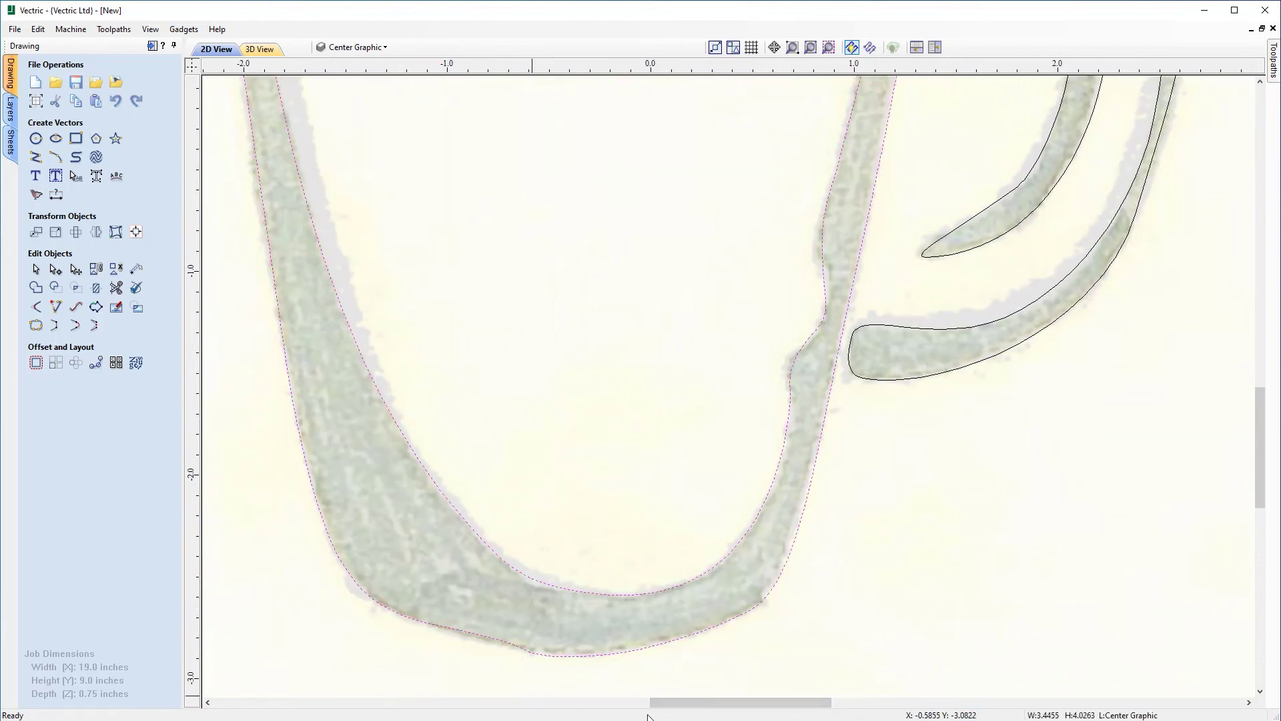
{"action": "key", "text": "n"}
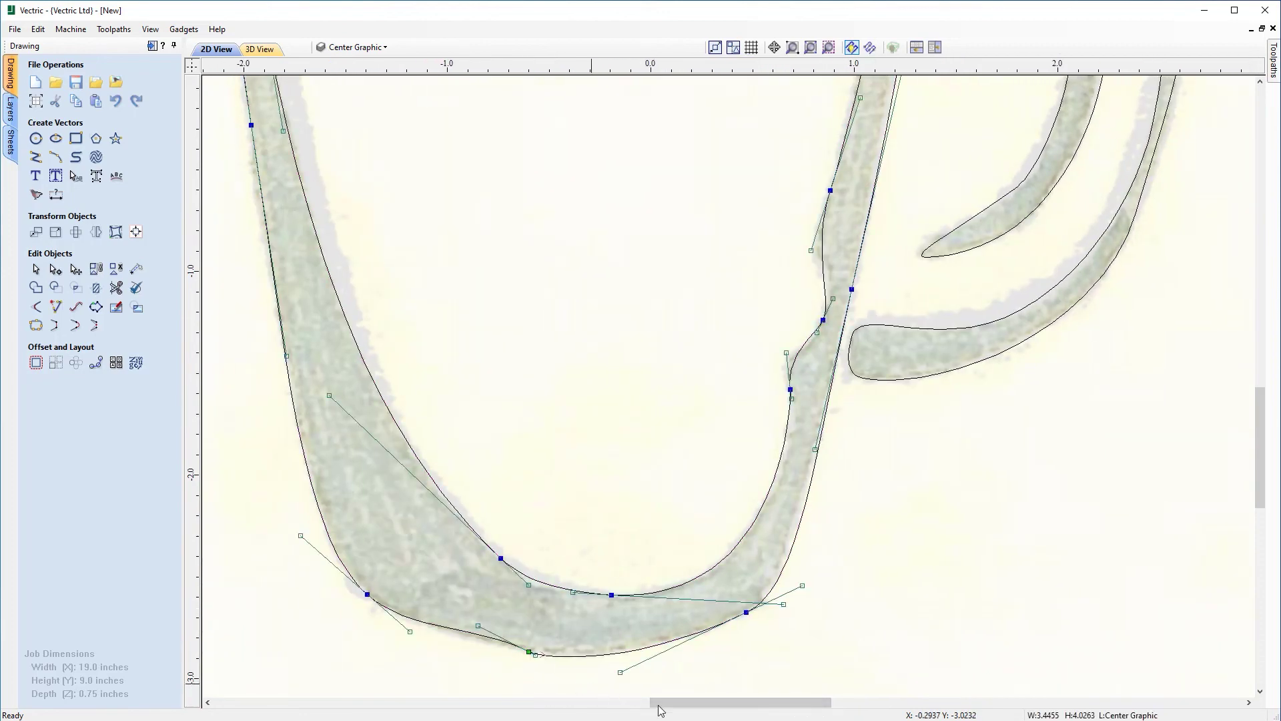
{"action": "left_click_drag", "start_coordinate": [686, 704], "coordinate": [672, 704]}
{"action": "left_click", "coordinate": [557, 626]}
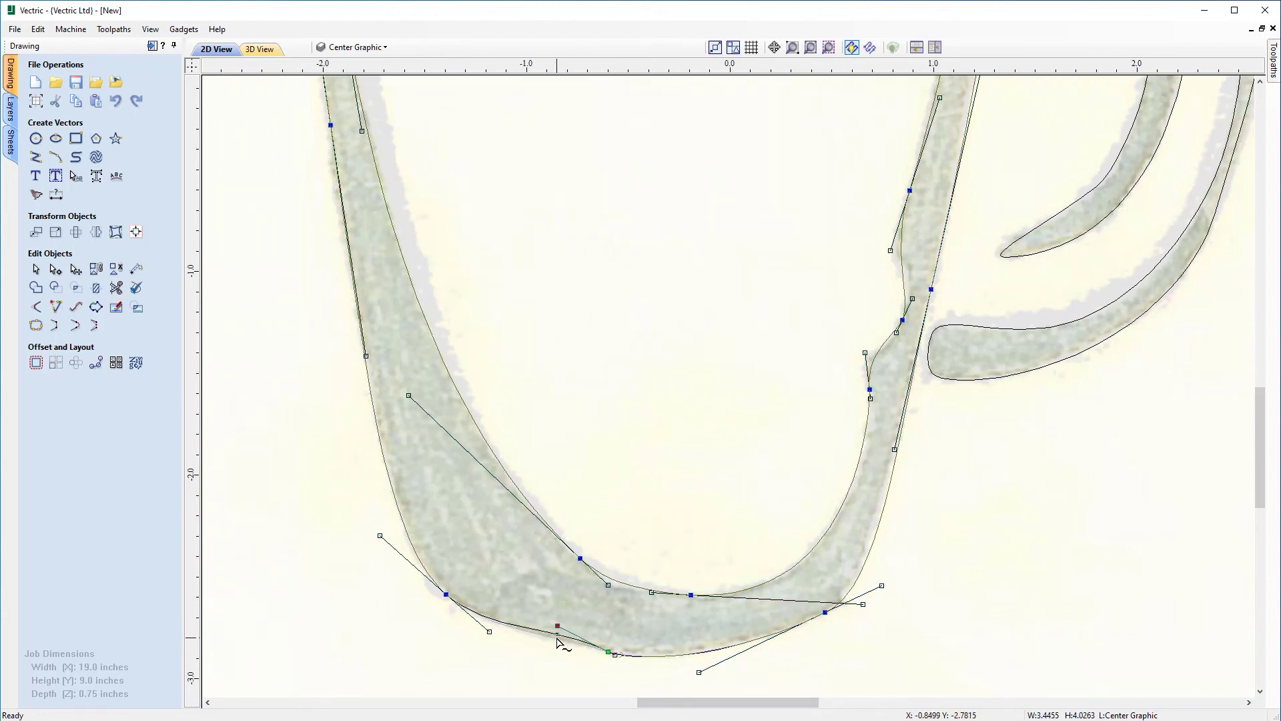
{"action": "left_click_drag", "start_coordinate": [559, 648], "coordinate": [559, 649]}
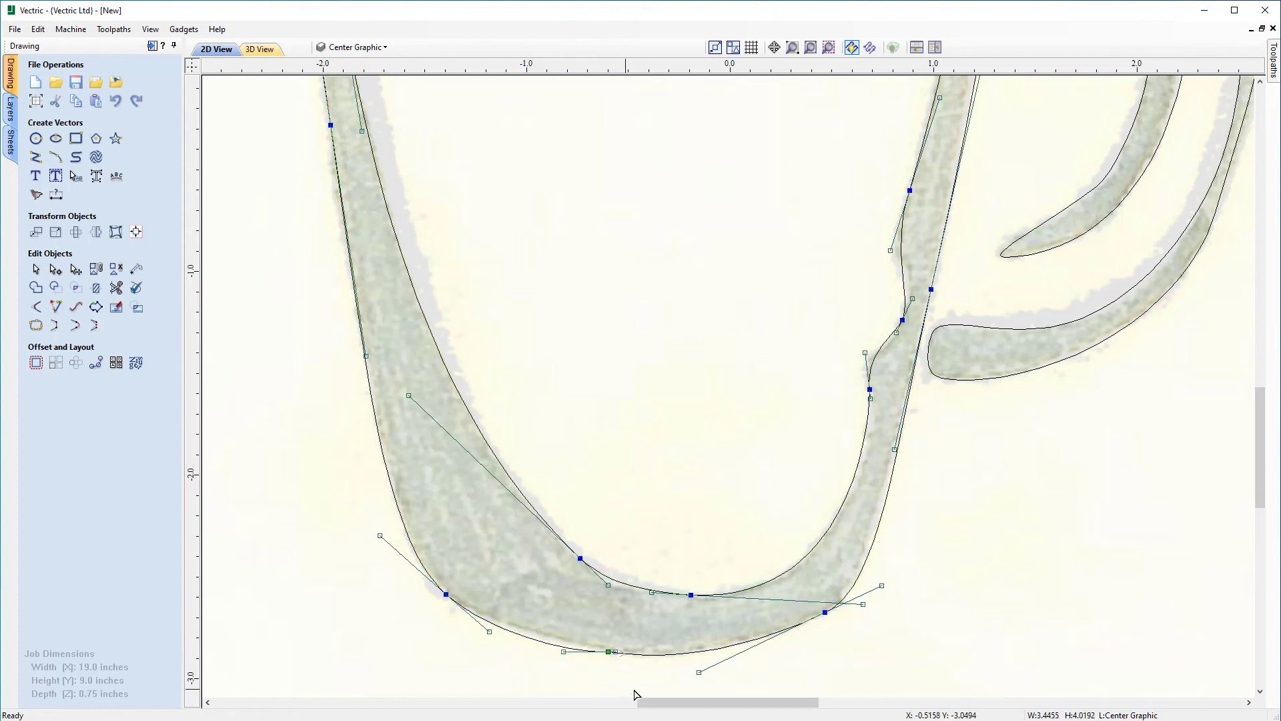
{"action": "left_click", "coordinate": [831, 649]}
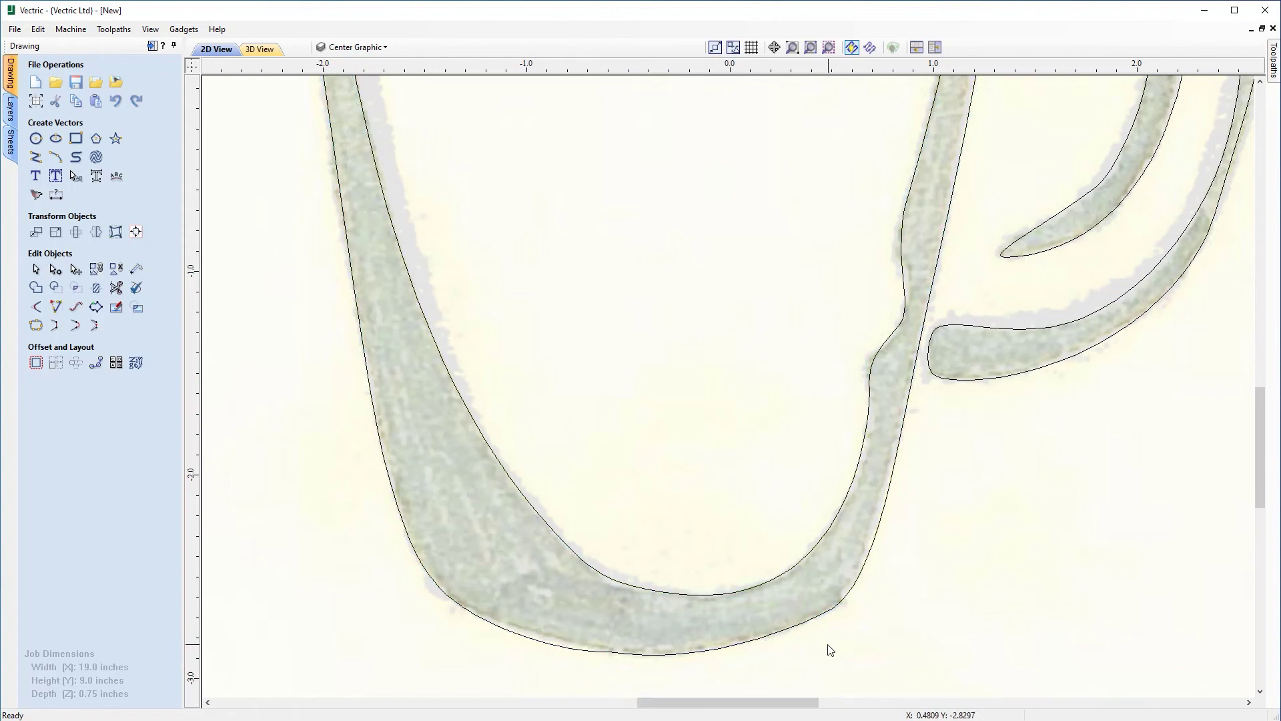
Hide the Bitmap Layer and show the whole job with only the mug vectors
{"action": "scroll", "coordinate": [834, 656], "scroll_direction": "down", "scroll_amount": 5}
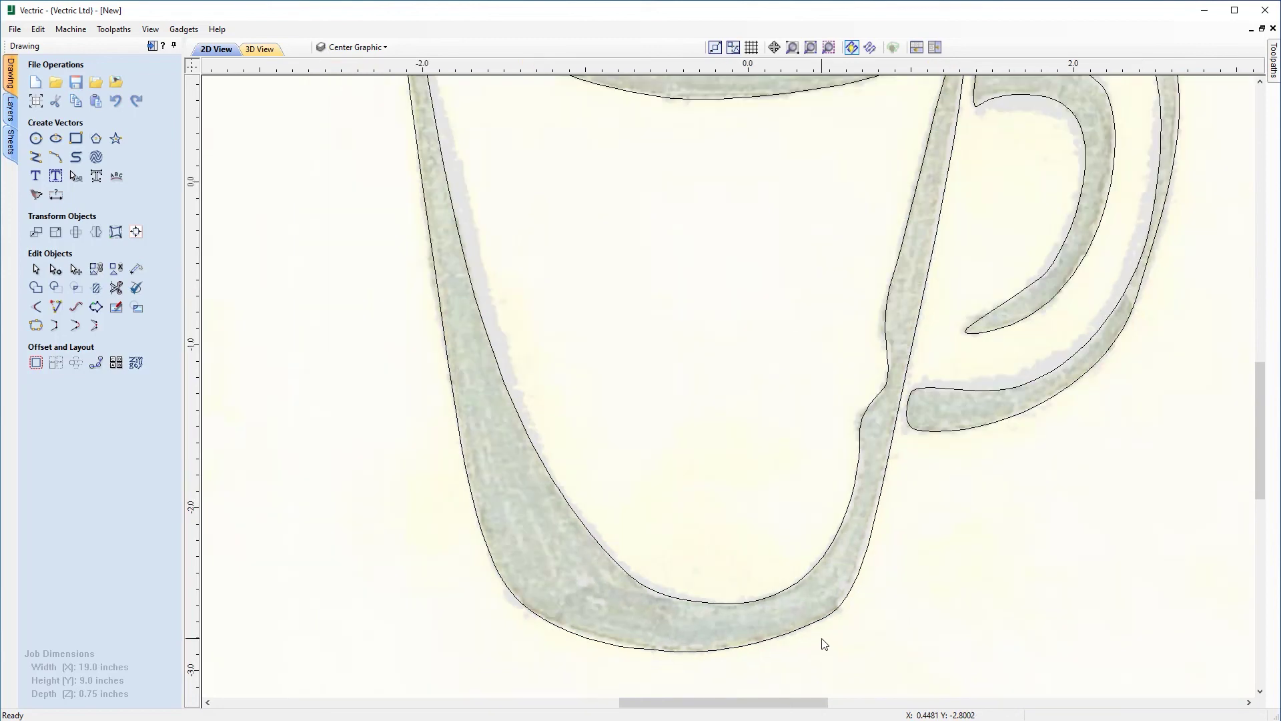
{"action": "left_click_drag", "start_coordinate": [802, 702], "coordinate": [832, 702]}
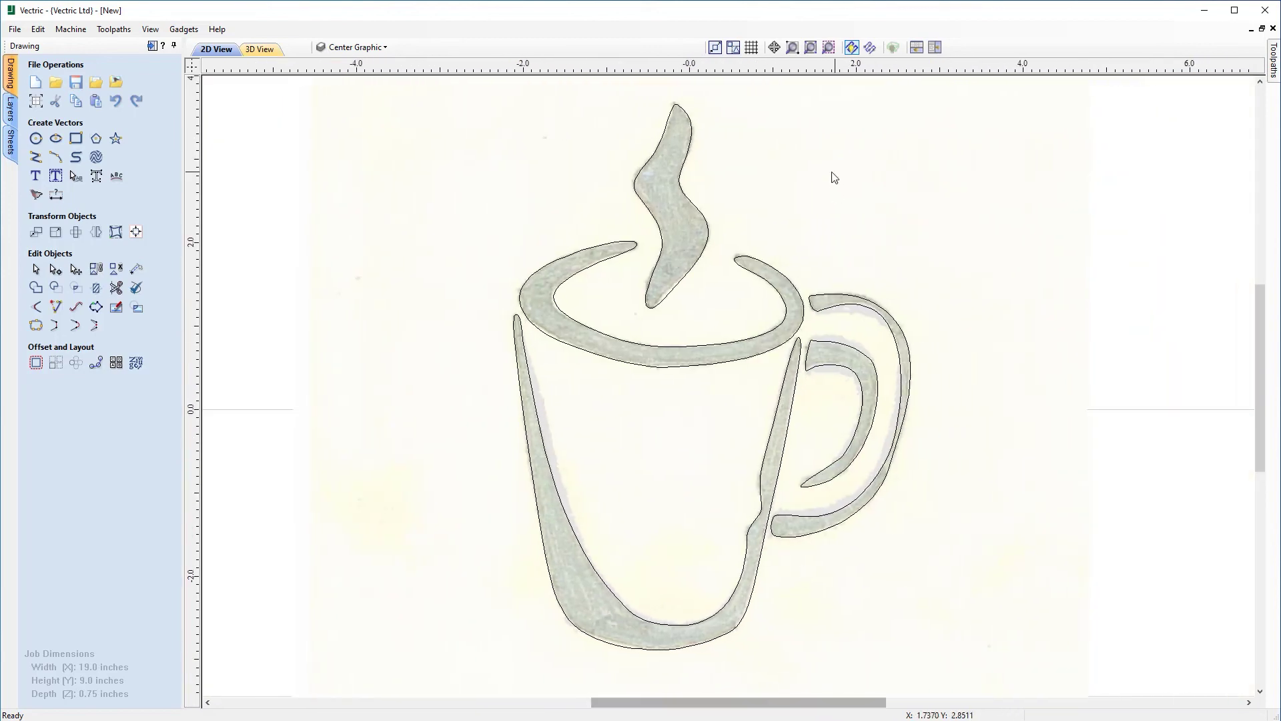
{"action": "left_click", "coordinate": [810, 46]}
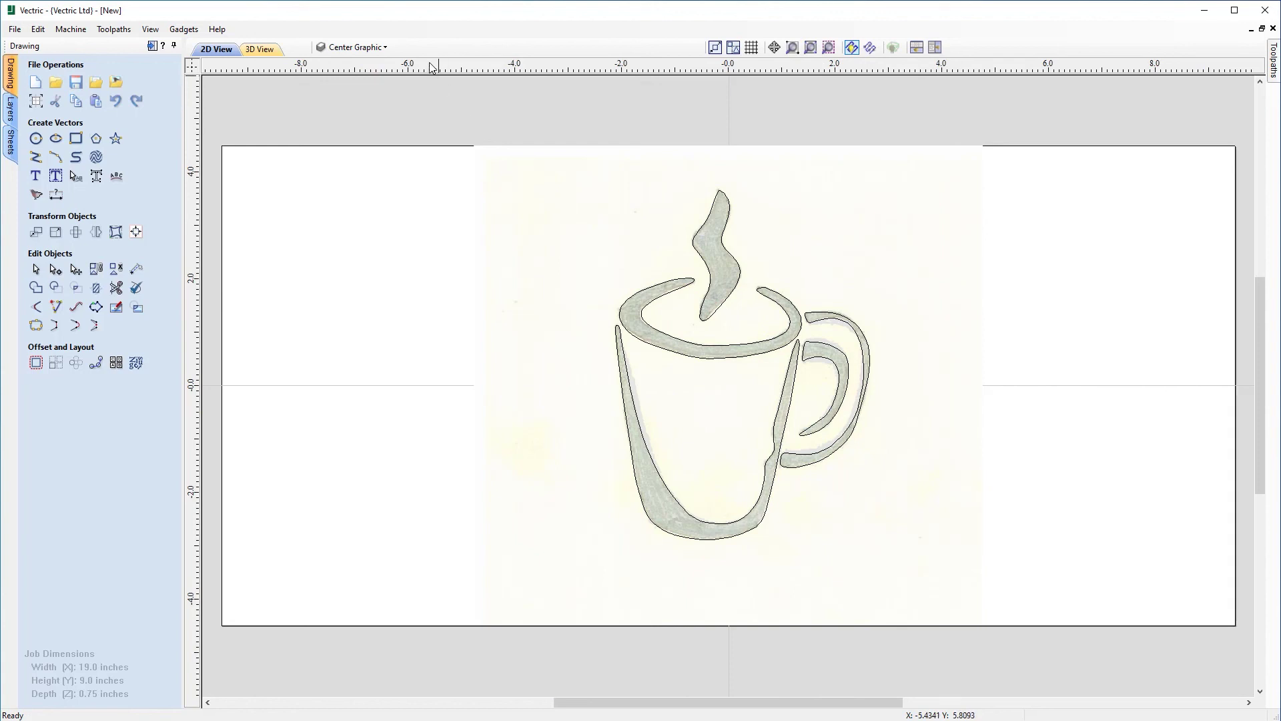
{"action": "left_click", "coordinate": [385, 49]}
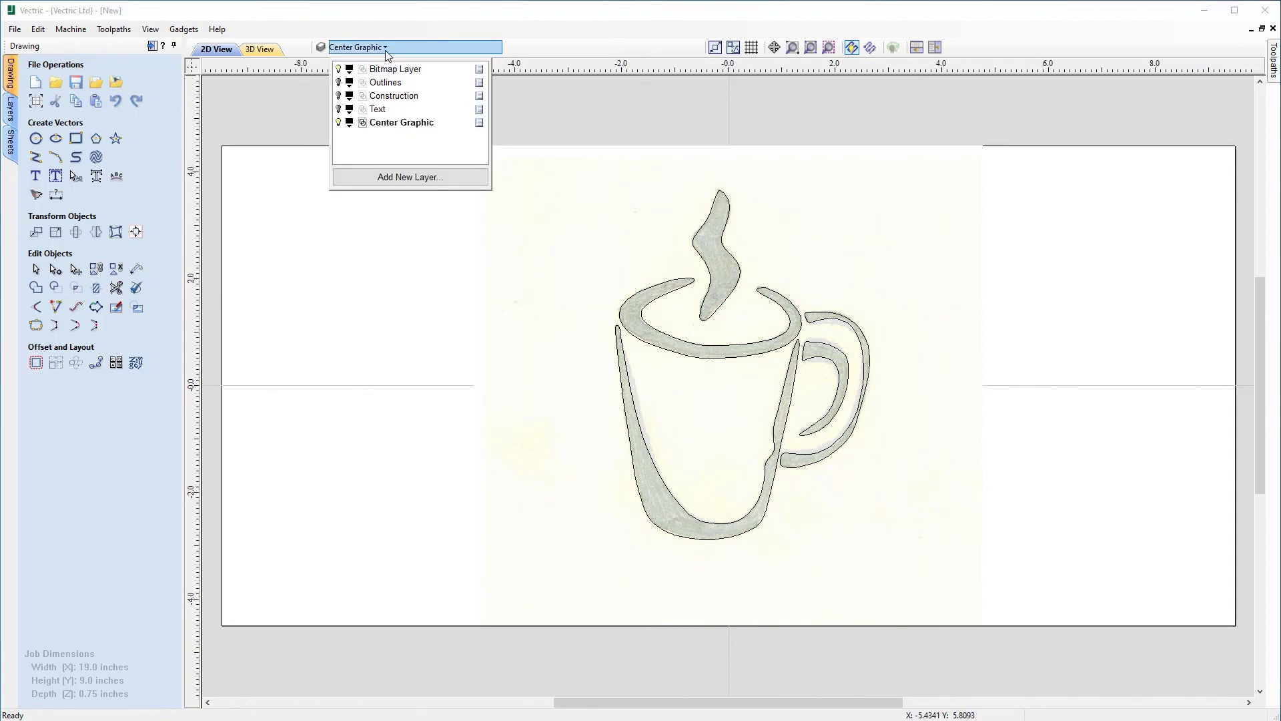
{"action": "left_click", "coordinate": [339, 69]}
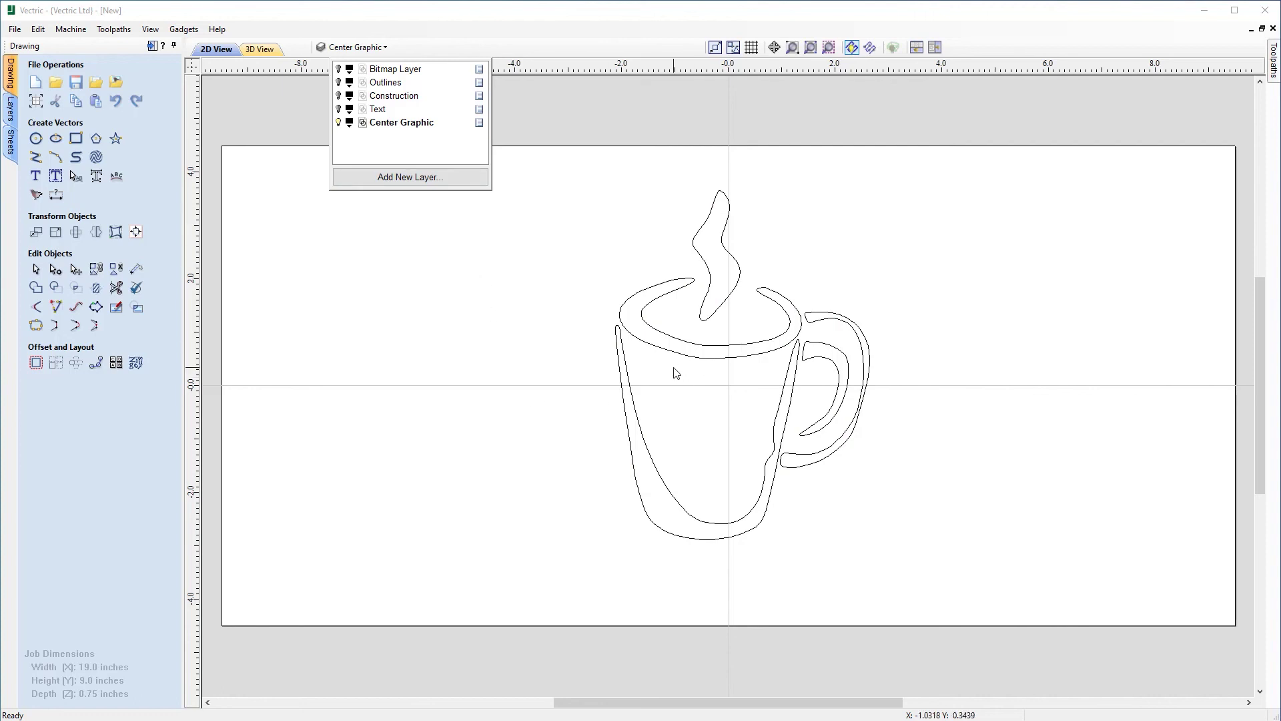
{"action": "left_click", "coordinate": [522, 399]}
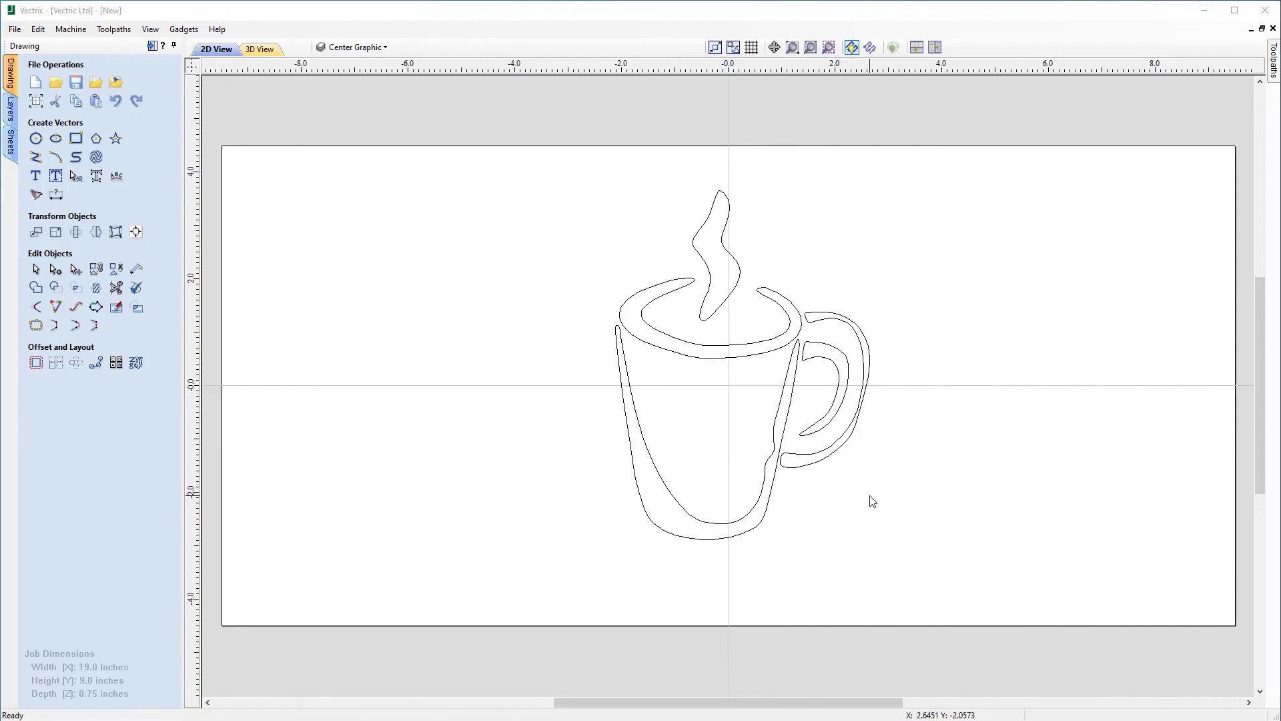
Round out the outer handle's thin outer edge by adjusting both curve handles of its lower node, separating it from the inner edge
{"action": "left_click", "coordinate": [853, 439]}
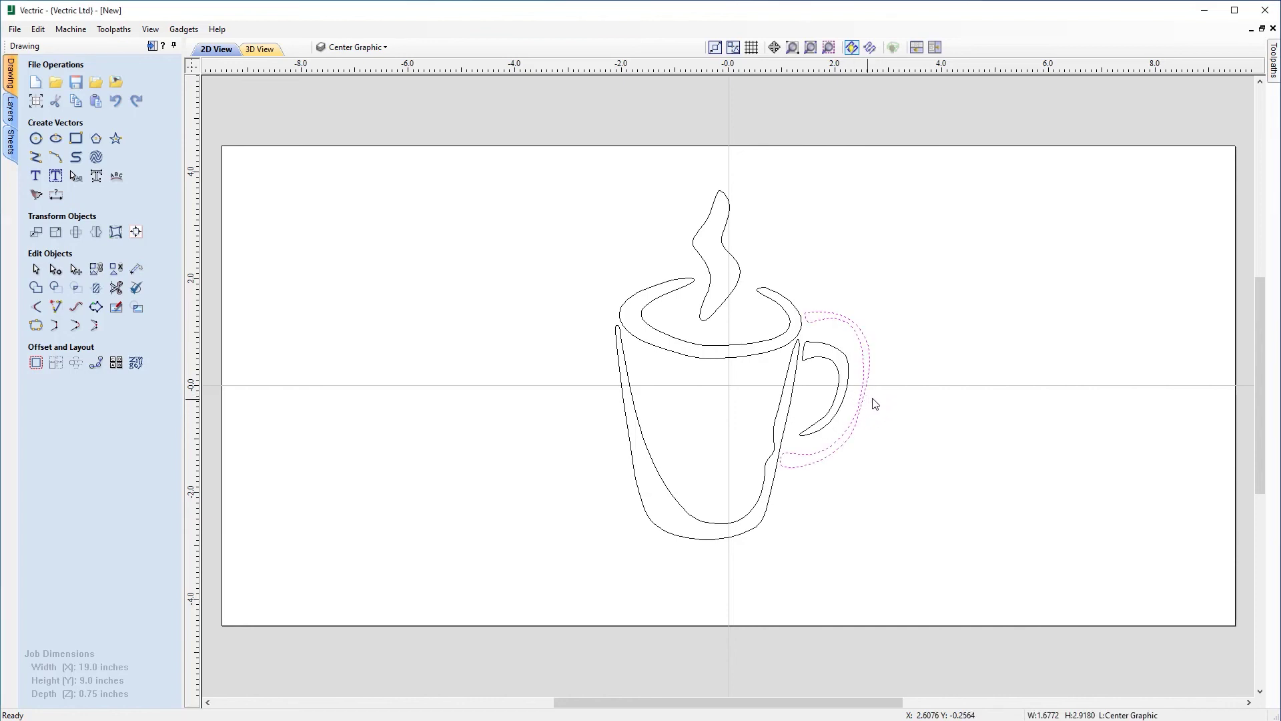
{"action": "scroll", "coordinate": [860, 402], "scroll_direction": "up", "scroll_amount": 1}
{"action": "scroll", "coordinate": [860, 403], "scroll_direction": "up", "scroll_amount": 3}
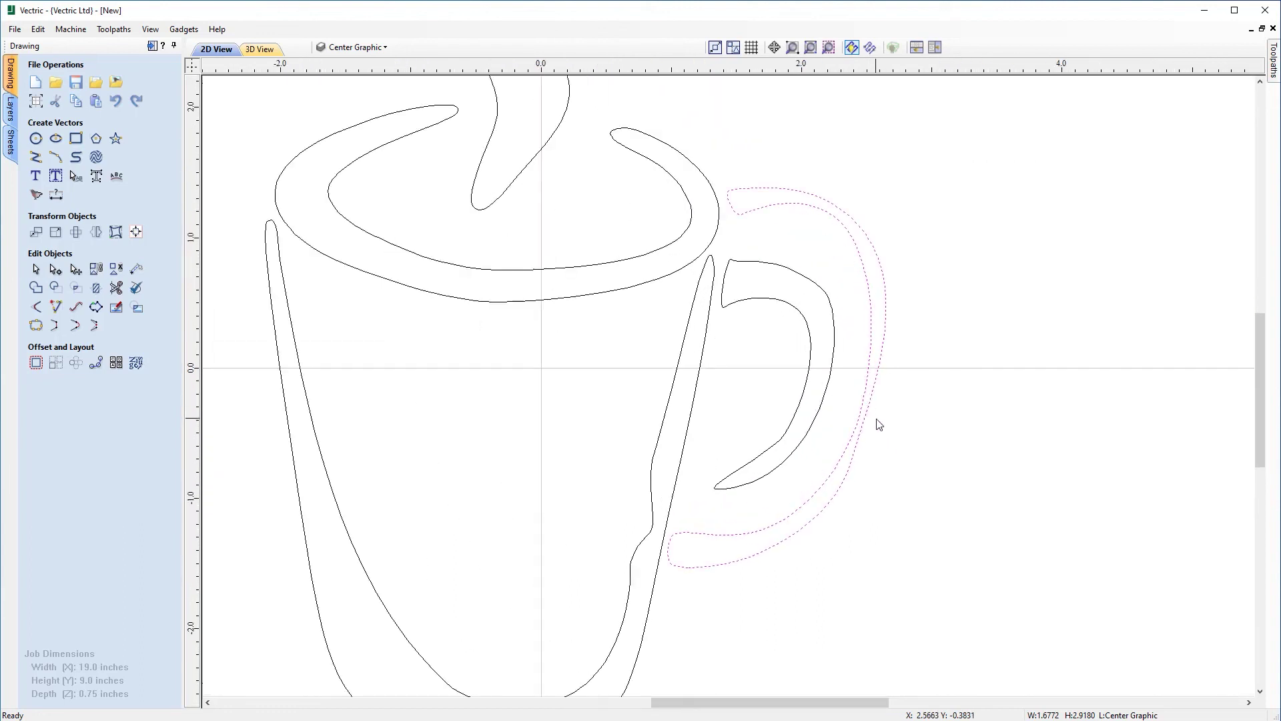
{"action": "double_click", "coordinate": [861, 422]}
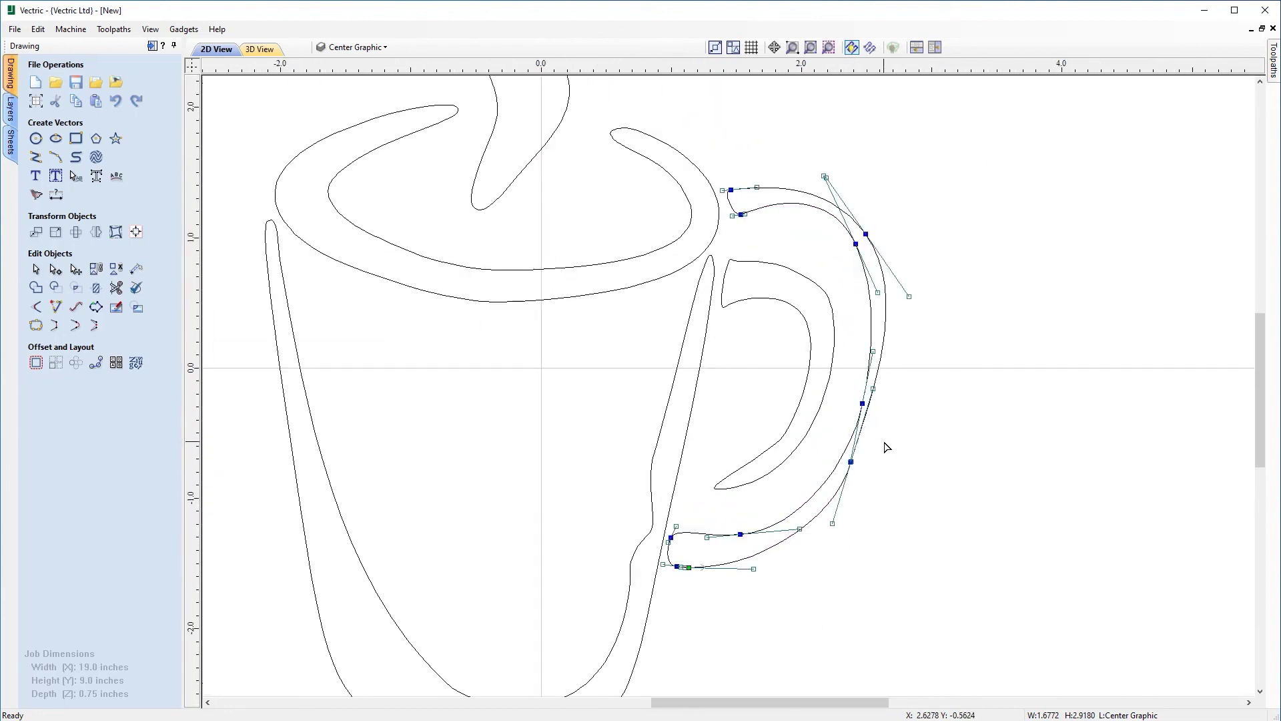
{"action": "left_click_drag", "start_coordinate": [833, 526], "coordinate": [814, 518]}
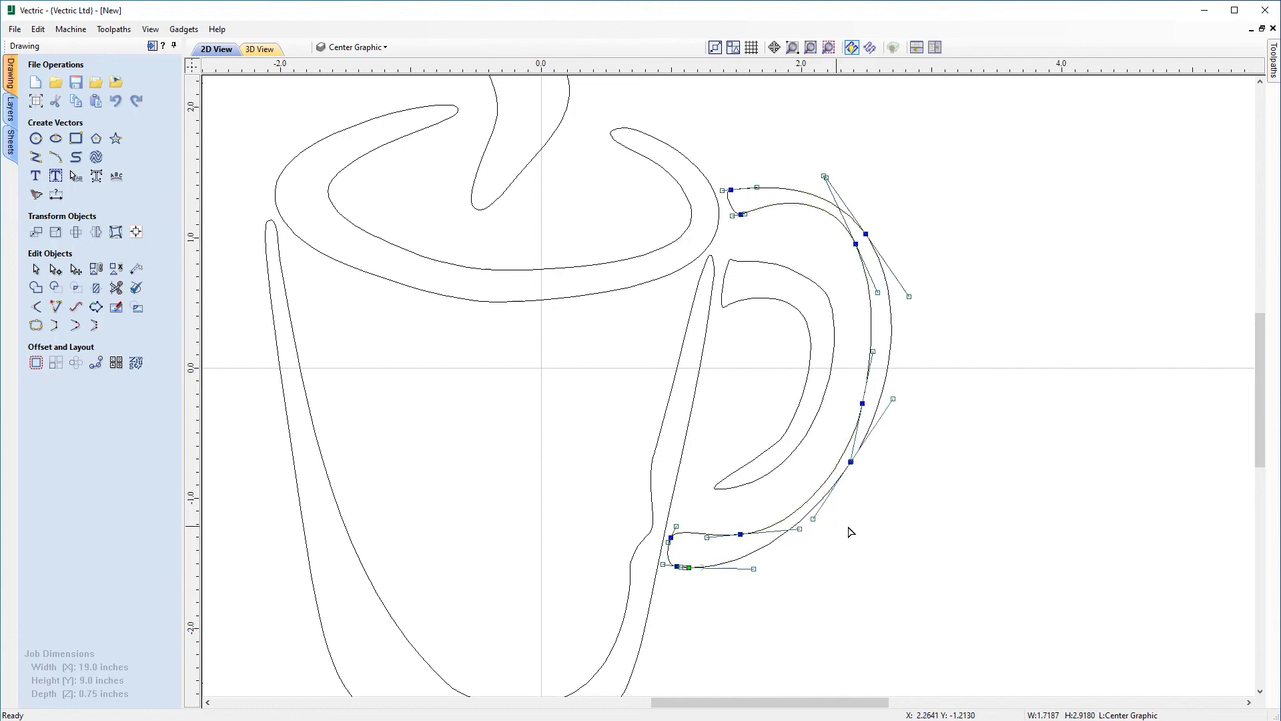
{"action": "left_click_drag", "start_coordinate": [895, 398], "coordinate": [881, 397]}
{"action": "left_click", "coordinate": [913, 531]}
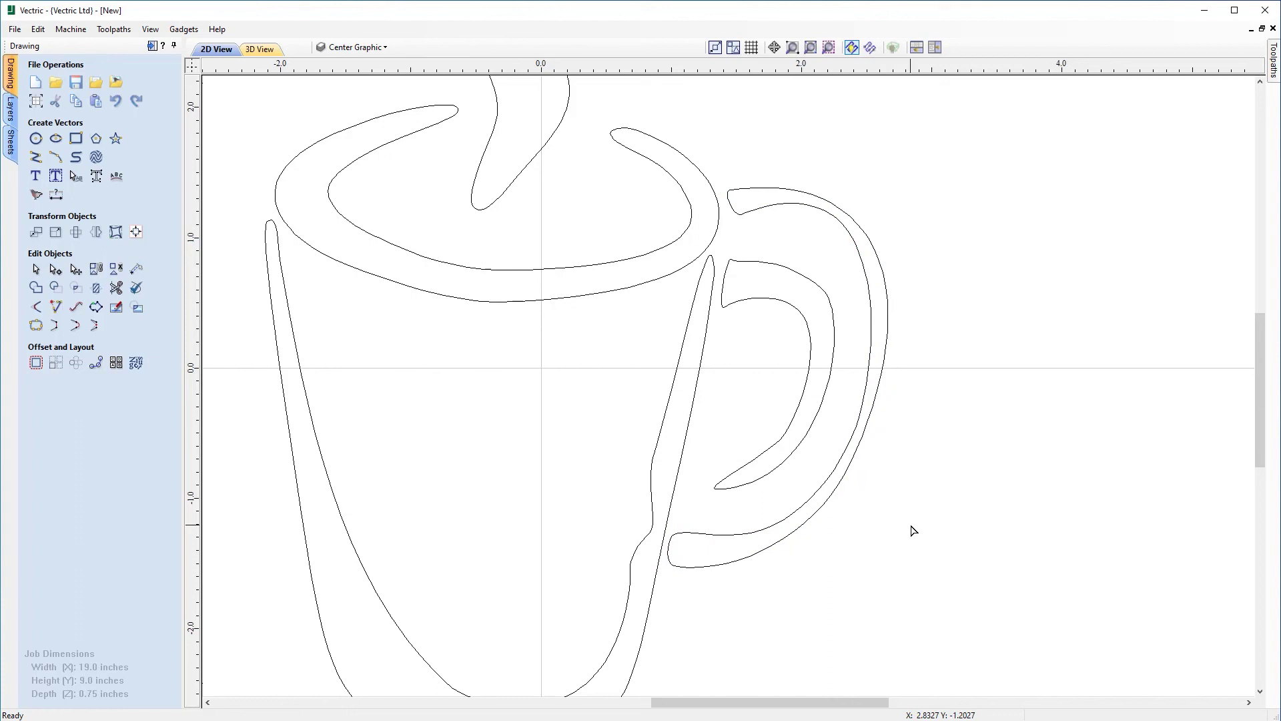
Show the Outlines and Text layers together with the mug on the whole job
{"action": "left_click", "coordinate": [810, 48]}
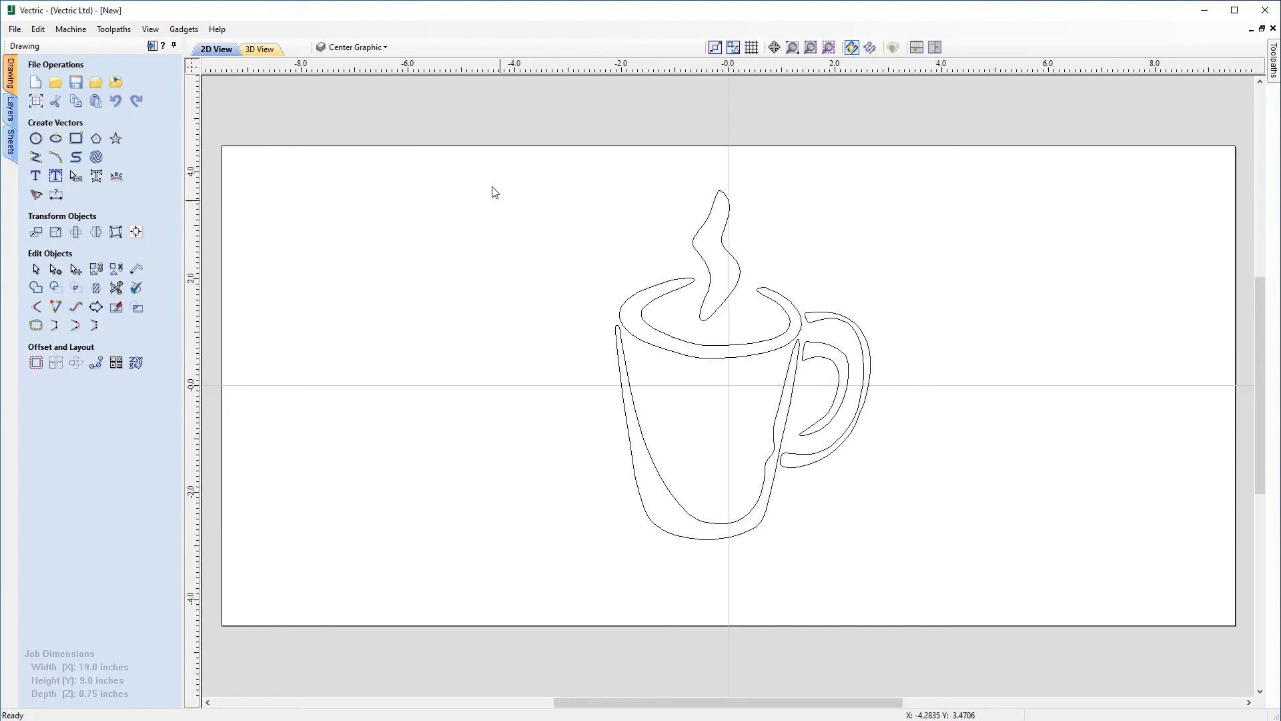
{"action": "left_click", "coordinate": [385, 48]}
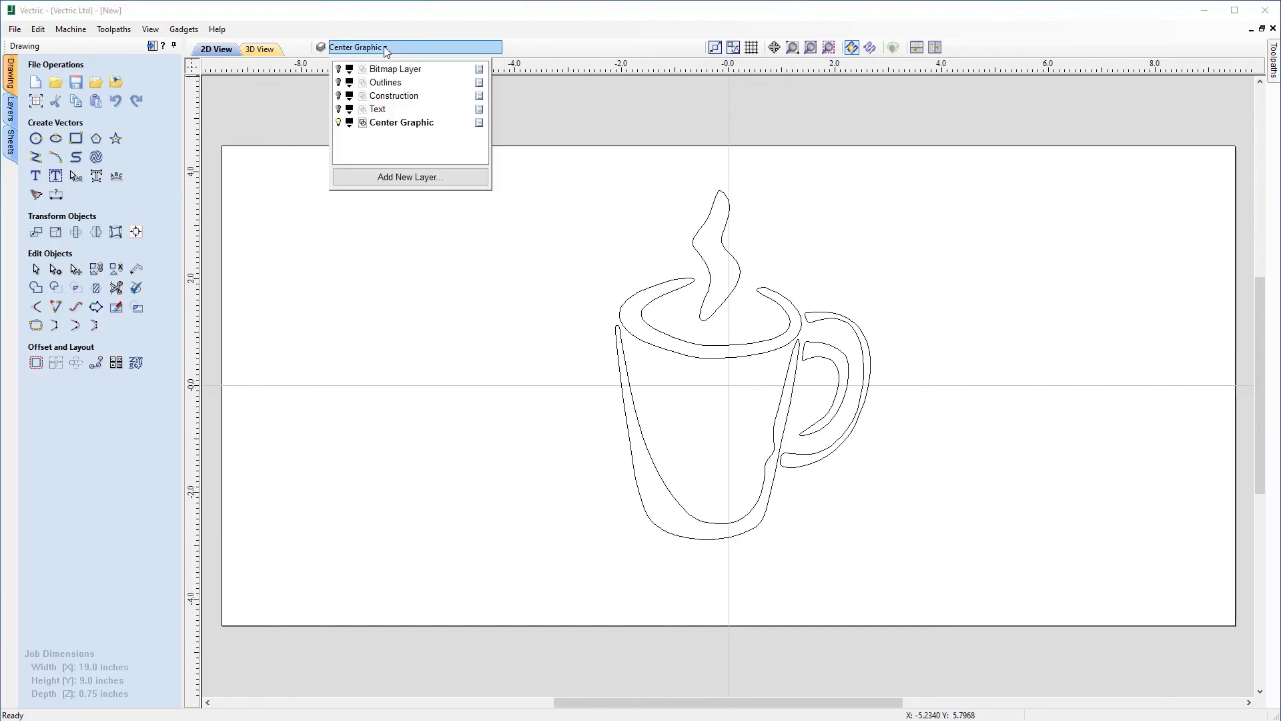
{"action": "left_click", "coordinate": [338, 82]}
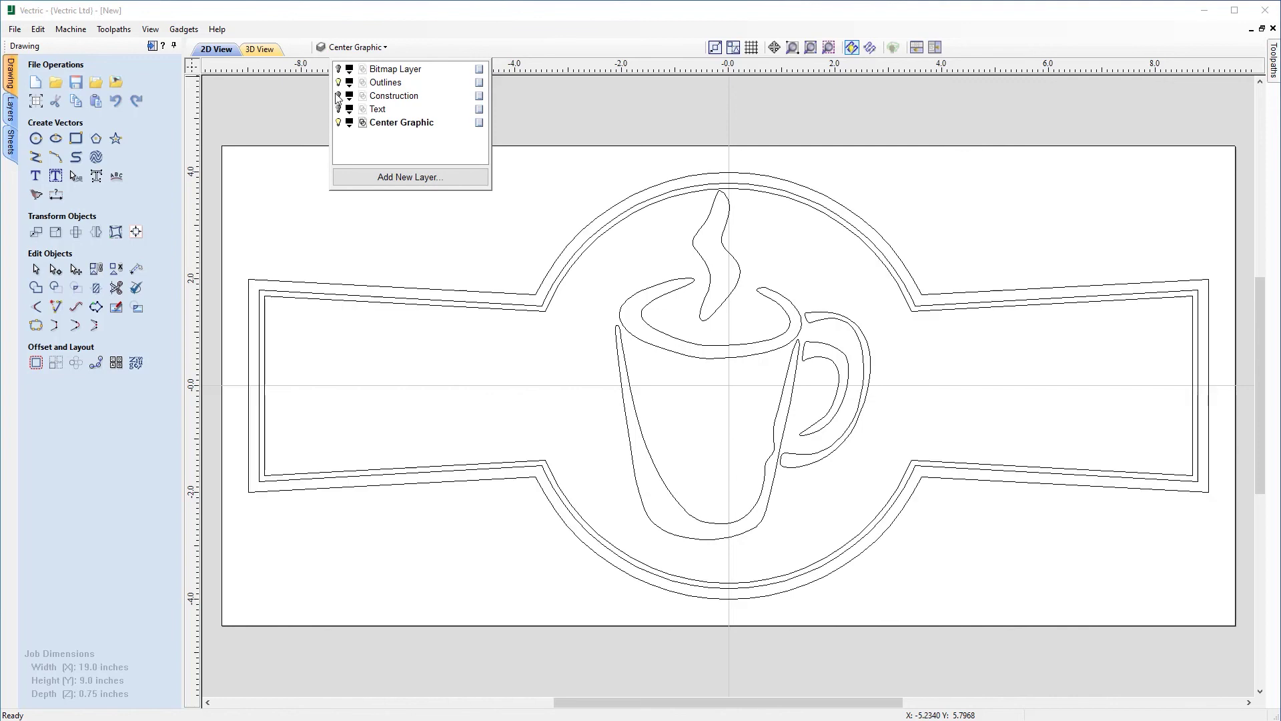
{"action": "left_click", "coordinate": [338, 109]}
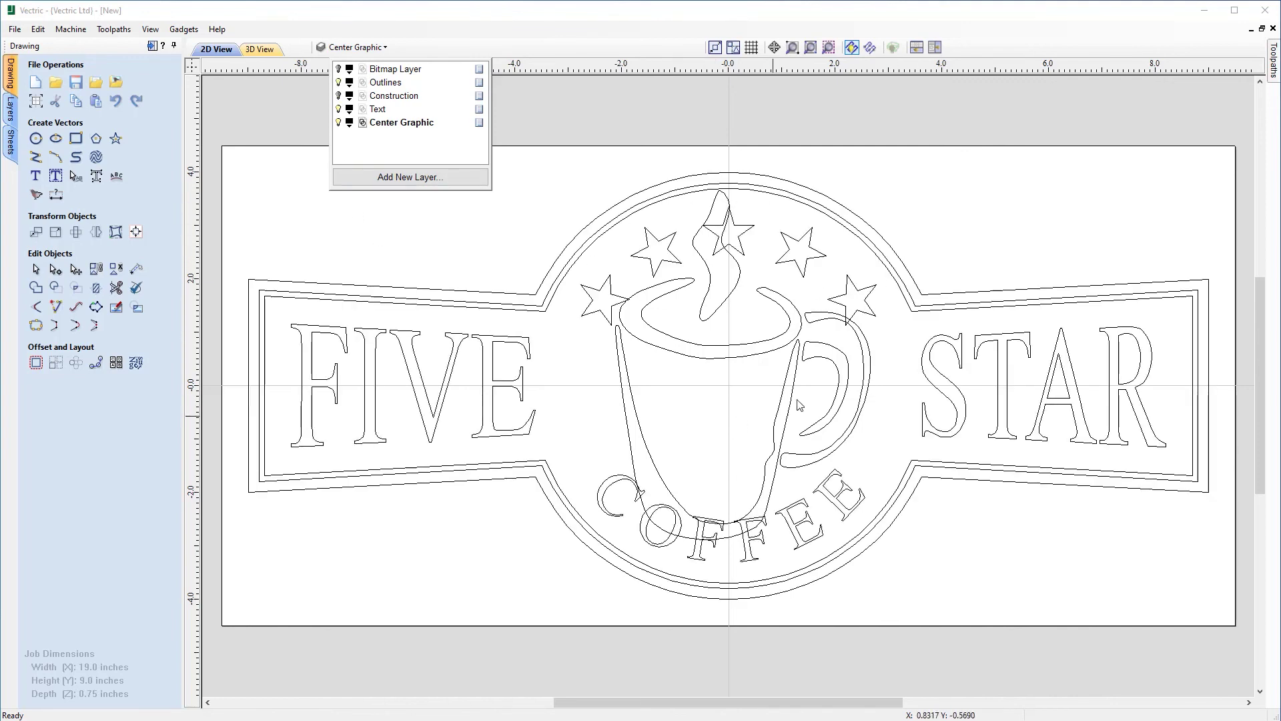
{"action": "left_click", "coordinate": [876, 371]}
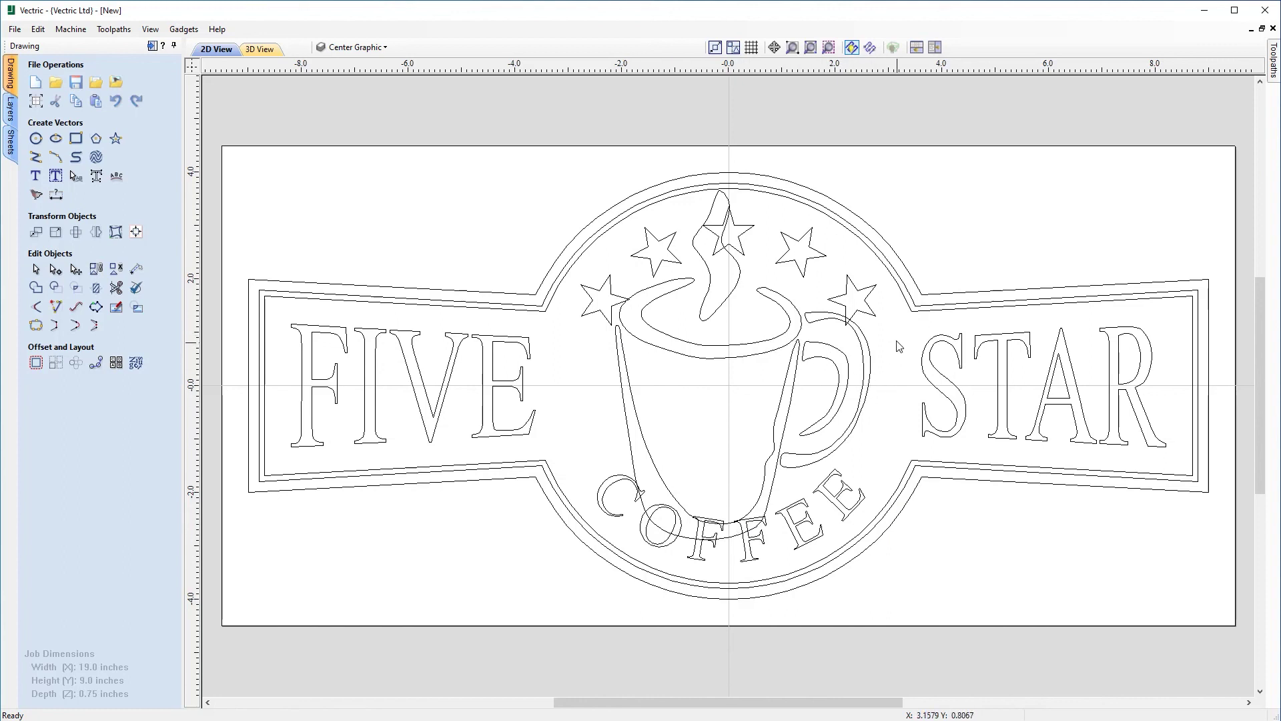
Select all the mug and steam vectors and scale them down proportionally to about 3.91 × 5.36 inches
{"action": "left_click_drag", "start_coordinate": [897, 339], "coordinate": [578, 436]}
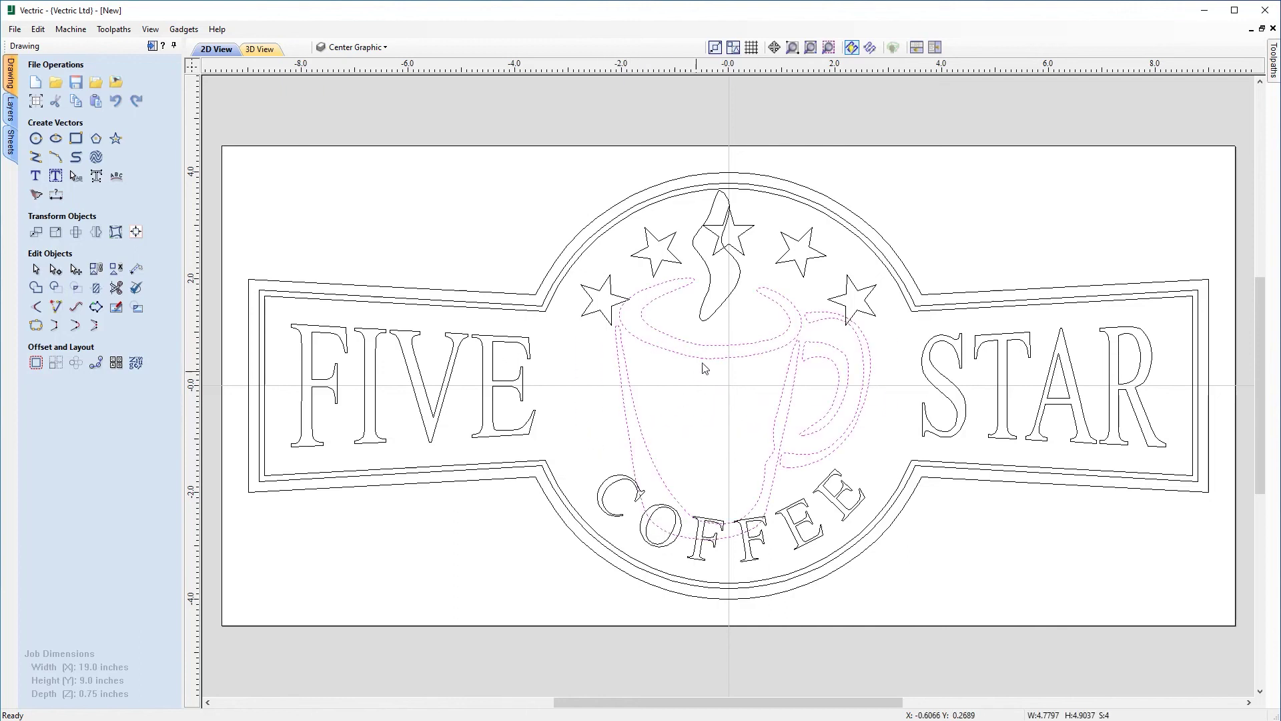
{"action": "left_click", "coordinate": [705, 305], "text": "shift"}
{"action": "left_click_drag", "start_coordinate": [875, 185], "coordinate": [825, 239]}
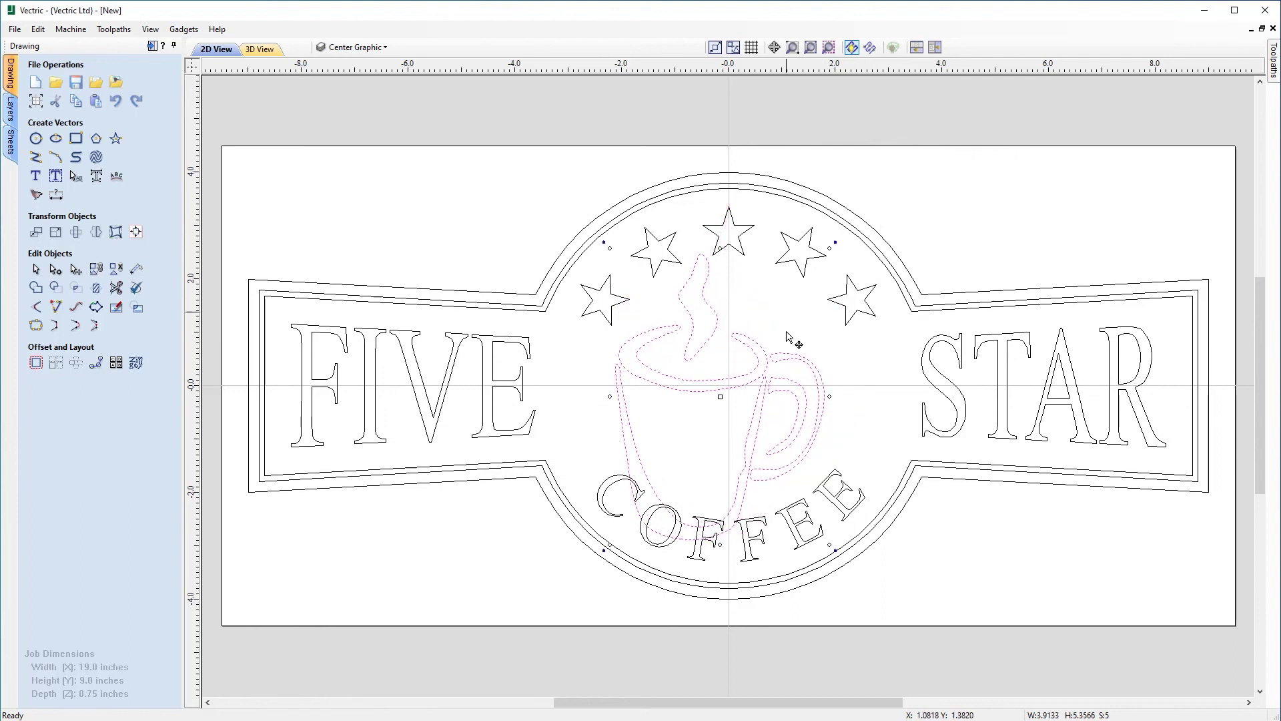
Move the mug group into the circle's middle and reduce only its height to about 4.83 inches, fitting it between the stars and COFFEE
{"action": "left_click_drag", "start_coordinate": [722, 395], "coordinate": [758, 379]}
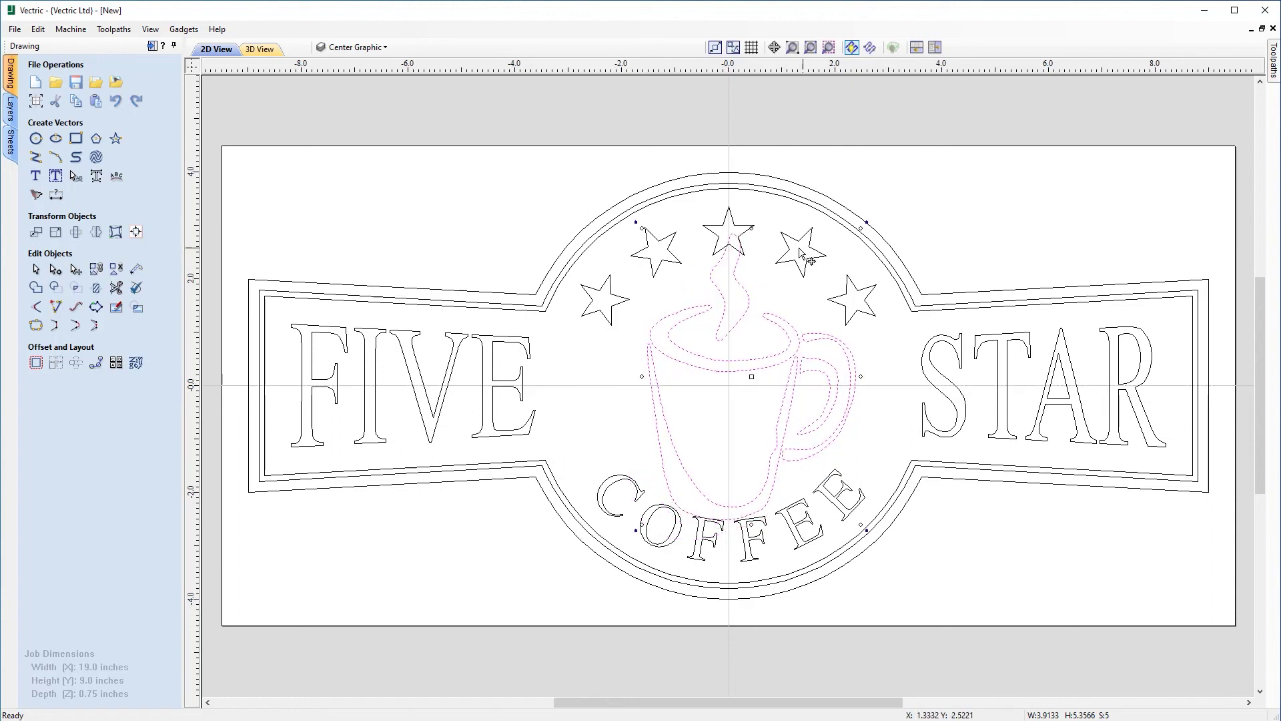
{"action": "left_click_drag", "start_coordinate": [745, 231], "coordinate": [752, 381]}
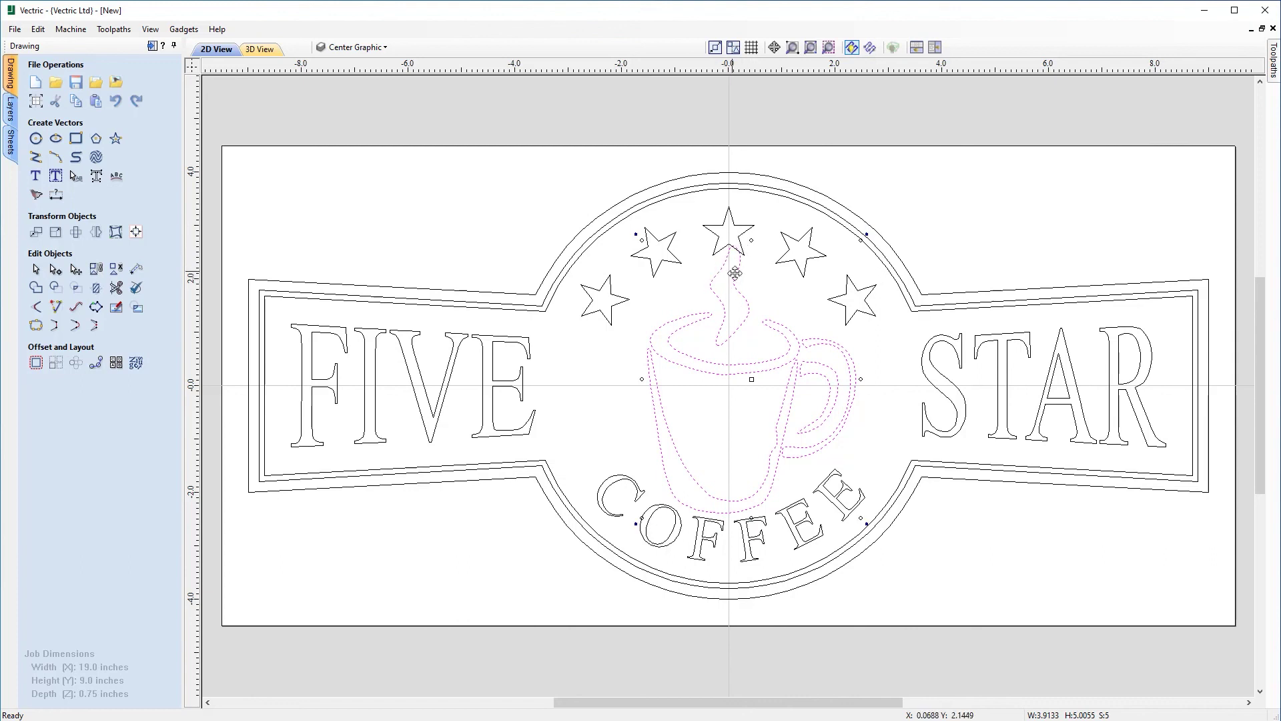
{"action": "left_click_drag", "start_coordinate": [751, 251], "coordinate": [752, 255]}
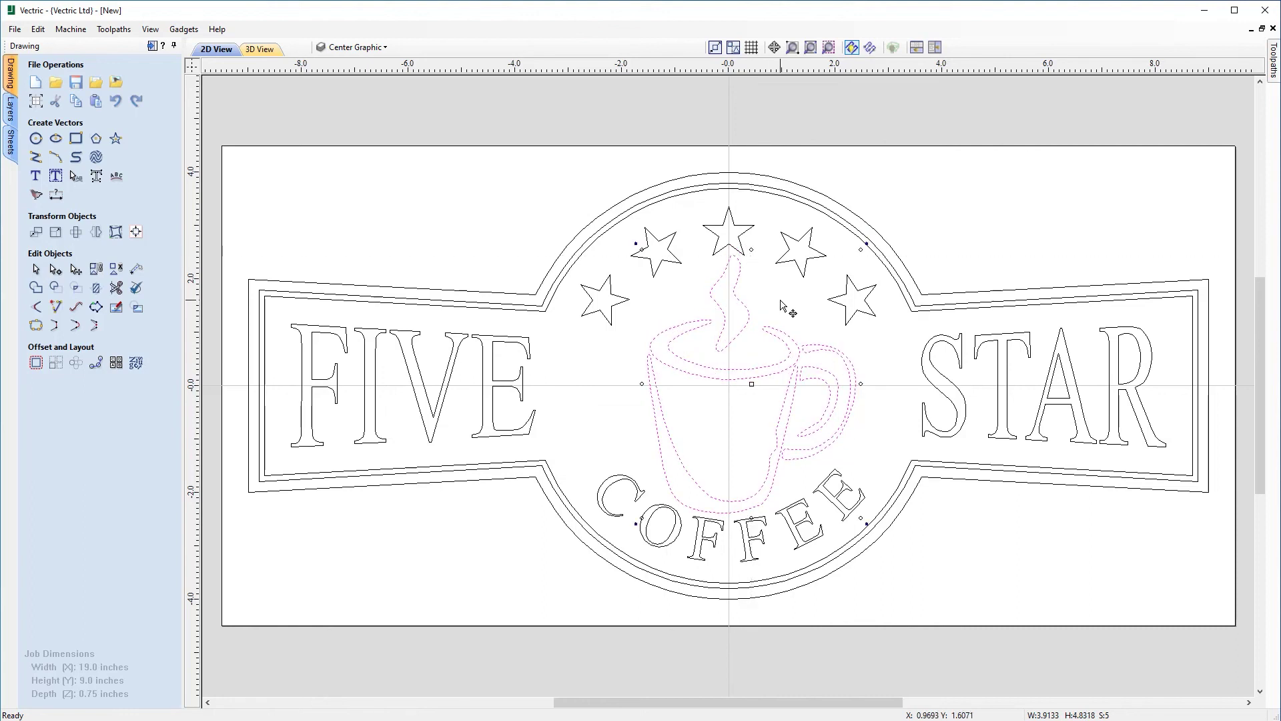
{"action": "key", "text": "Escape"}
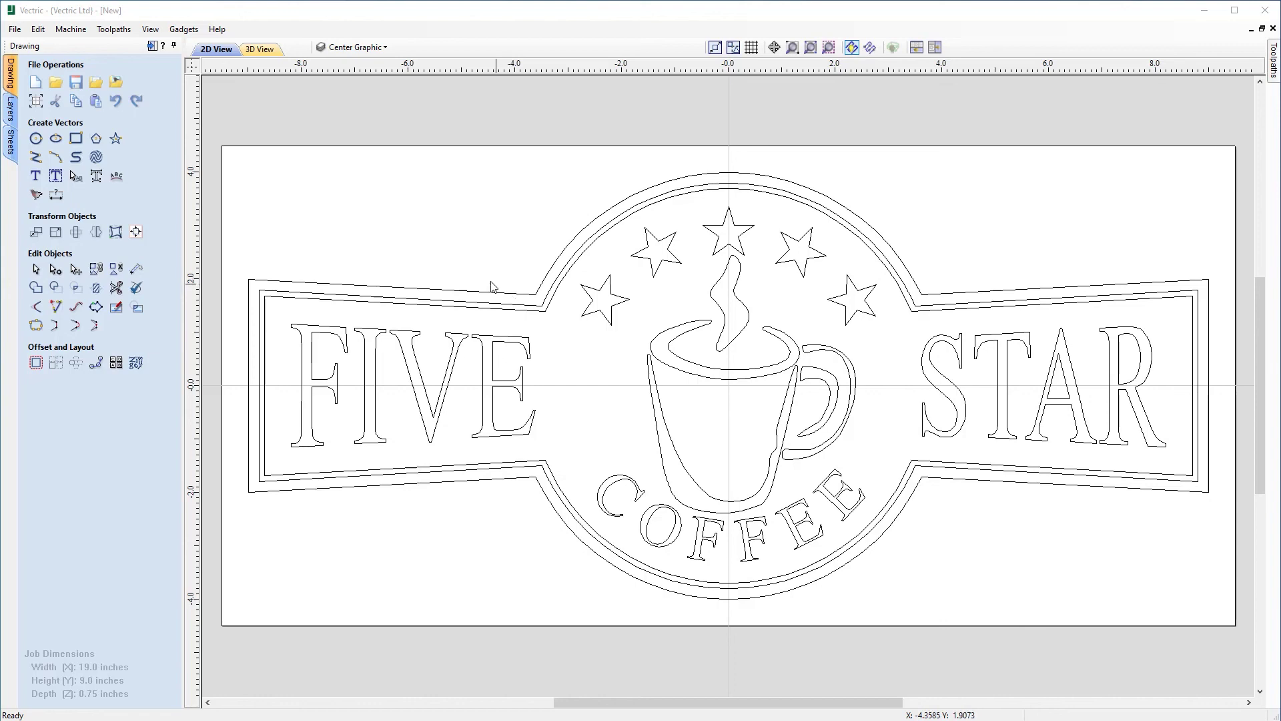
Save the job as "Five star coffee sign drawing" in the Five_Star_Coffee_Sign_FILES folder as a VCarve file
{"action": "left_click", "coordinate": [15, 30]}
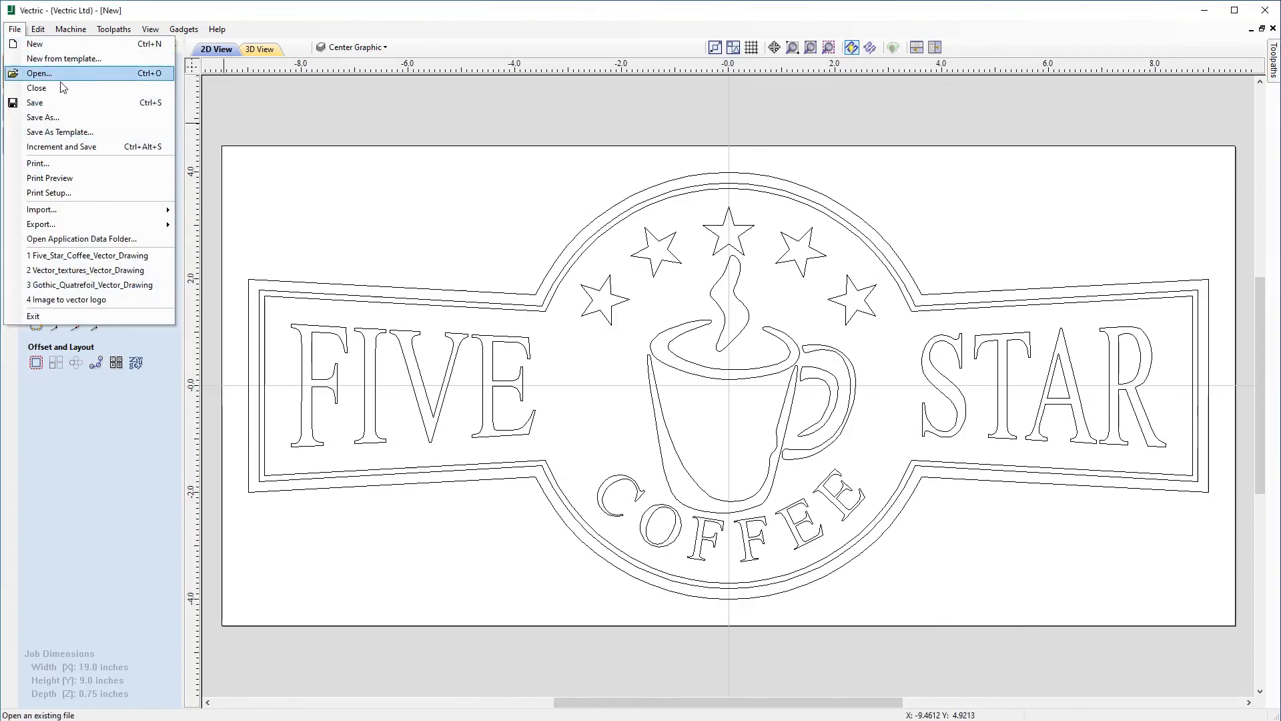
{"action": "left_click", "coordinate": [63, 117]}
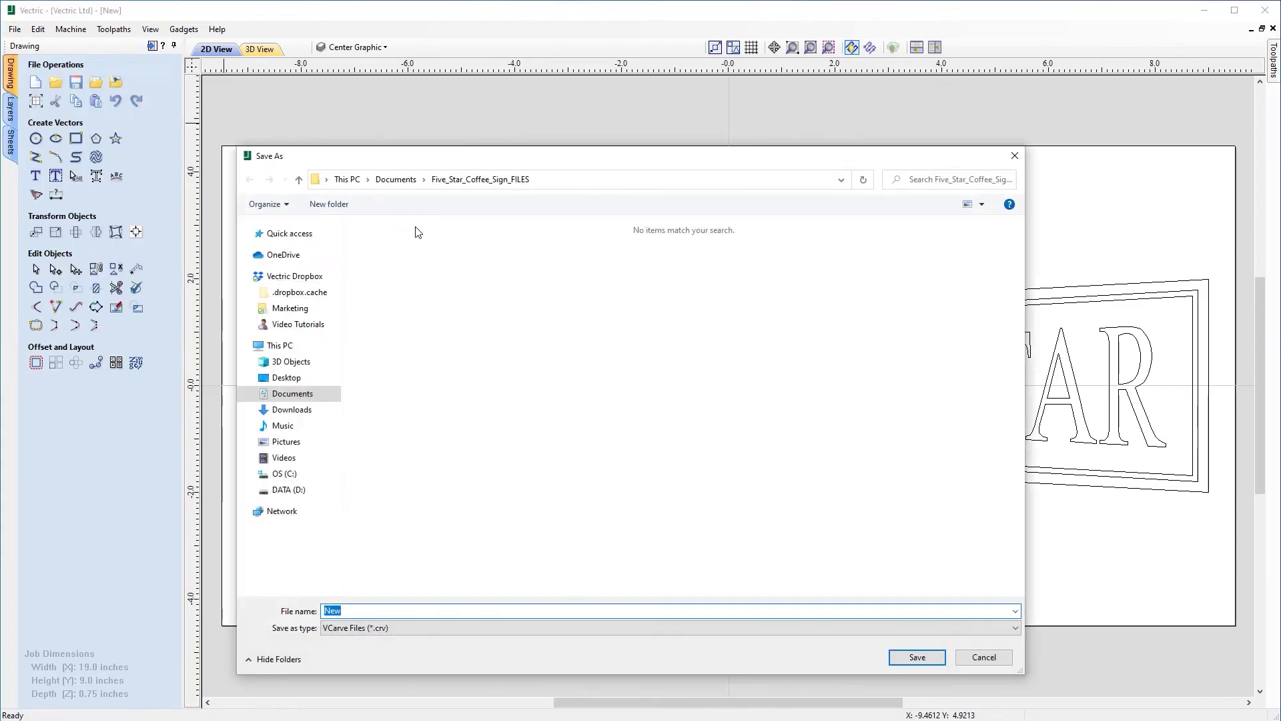
{"action": "type", "text": "Five star coffee sig"}
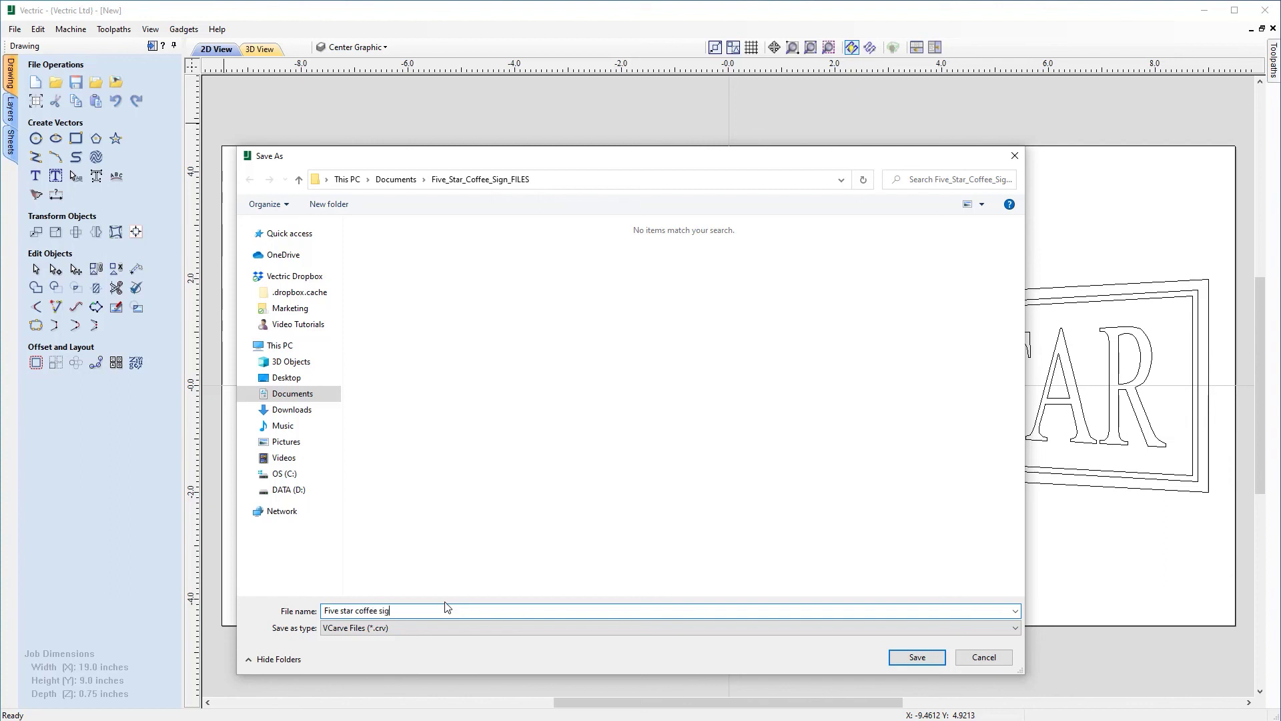
{"action": "type", "text": "wing"}
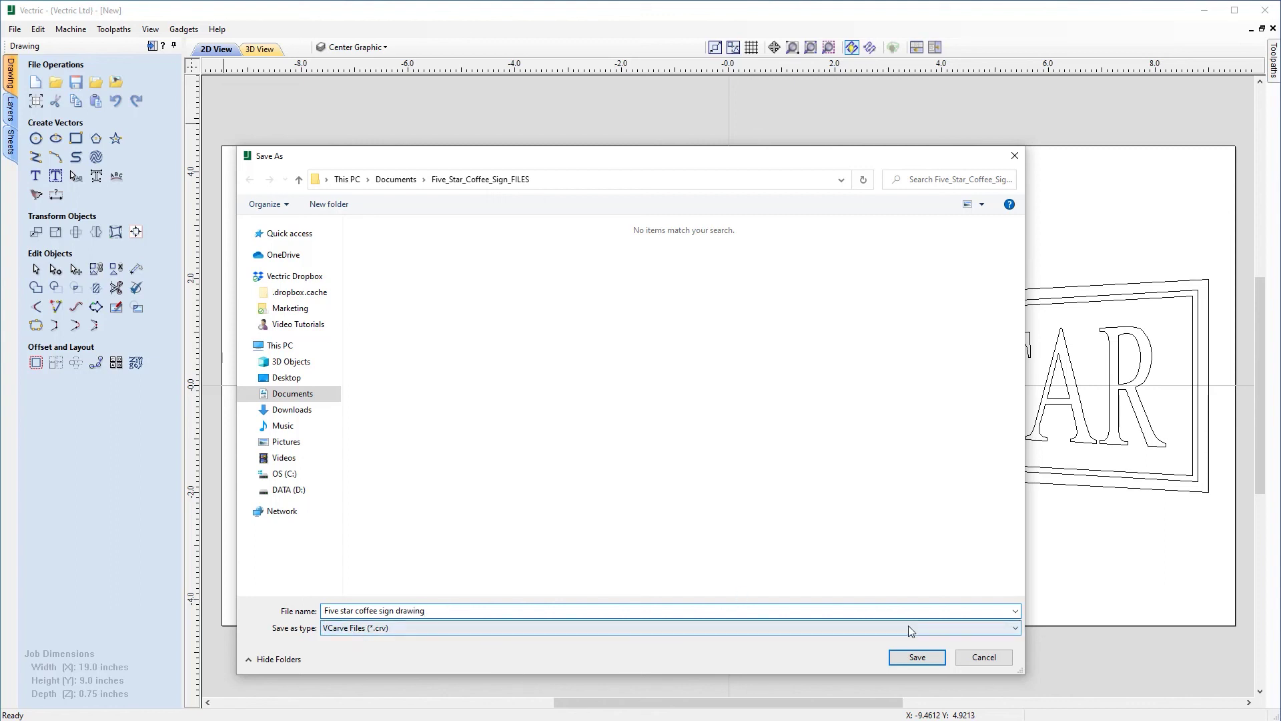
{"action": "left_click", "coordinate": [918, 658]}
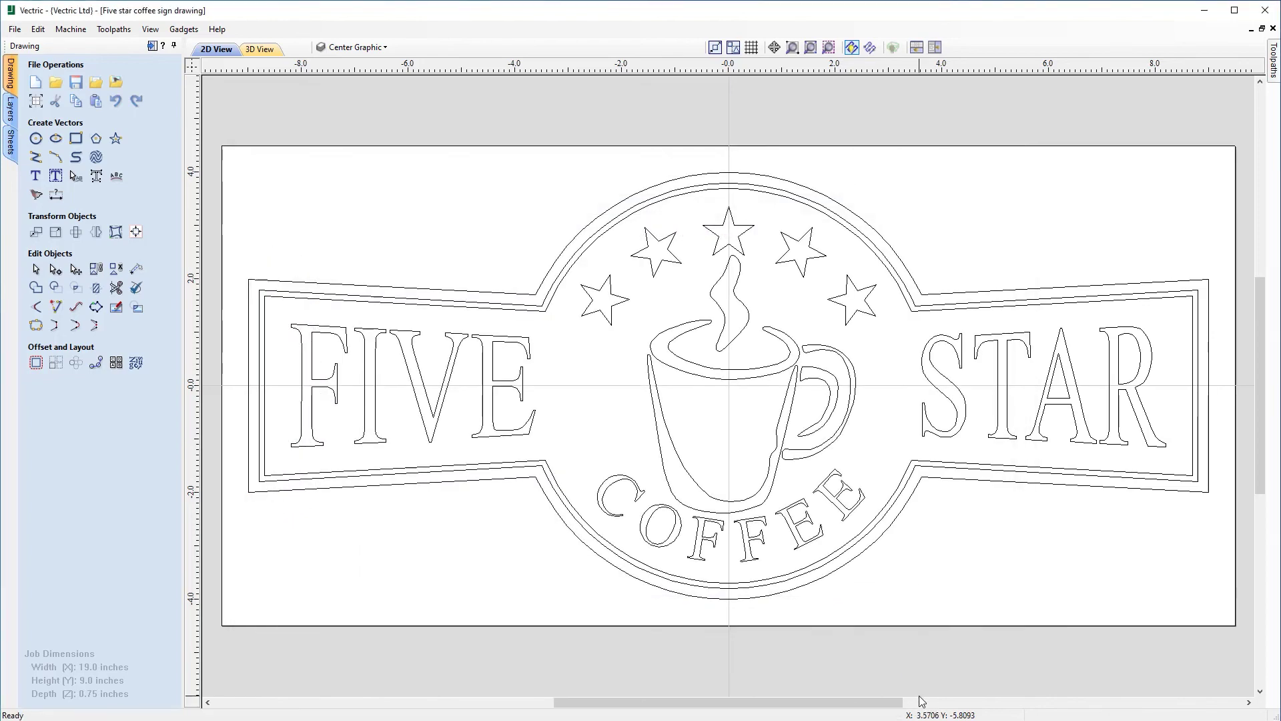